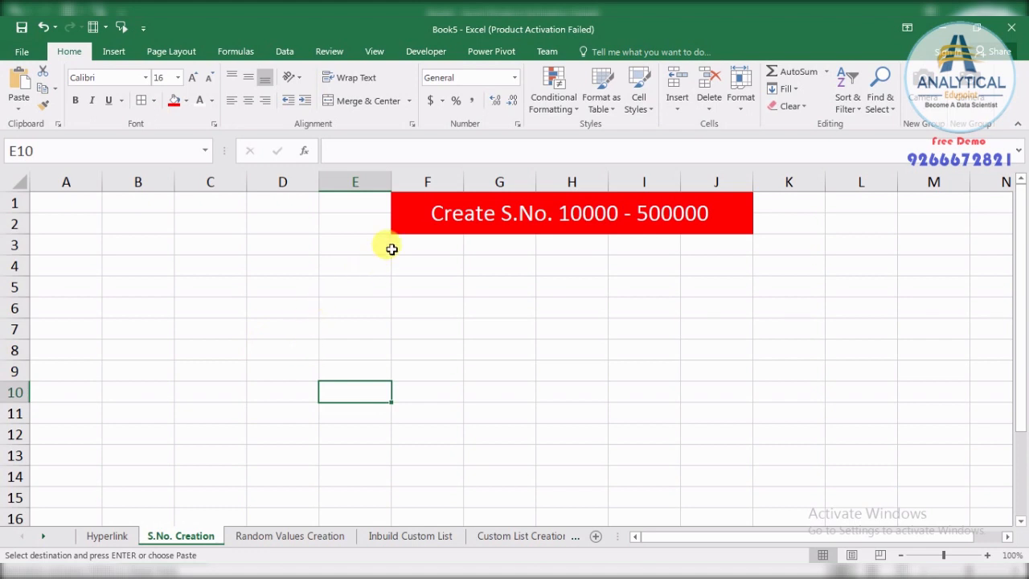
- Make the merged heading "Create S.No. 10000 - 500000" bold
click(420, 214)
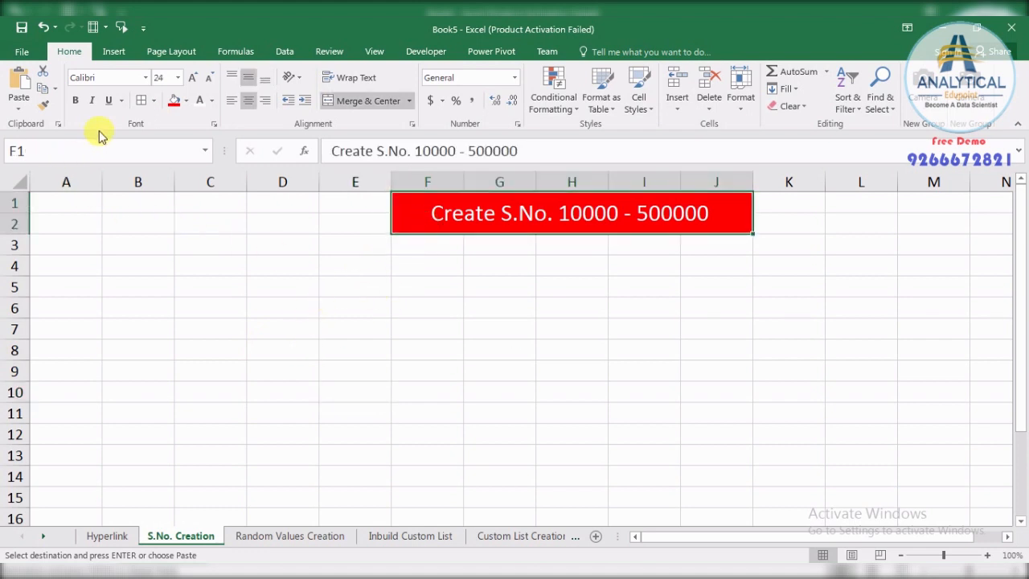
click(76, 105)
click(211, 306)
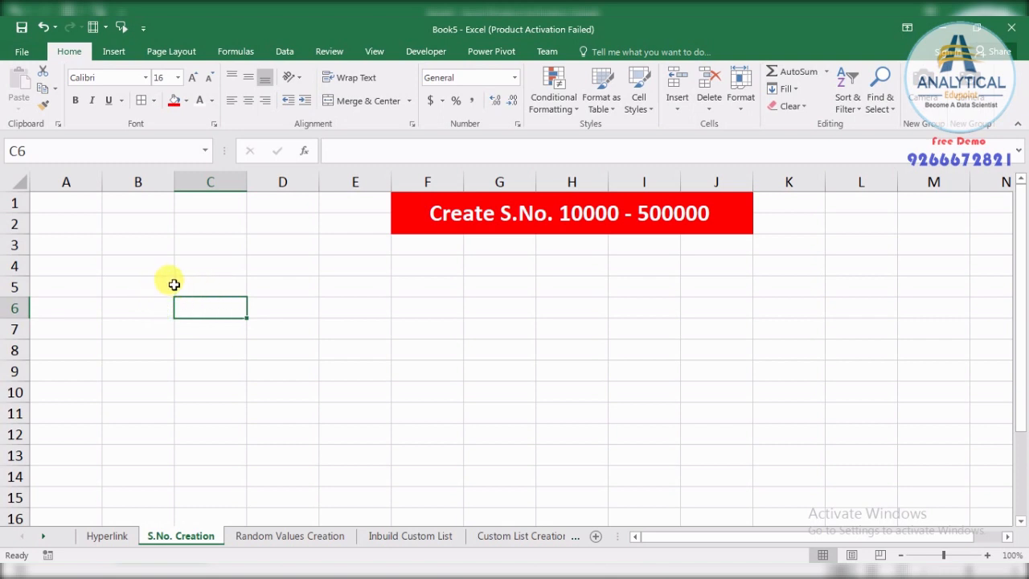
- Enter 10000 in cell A1 and 10001 in cell A2 as the starting serial numbers
click(78, 202)
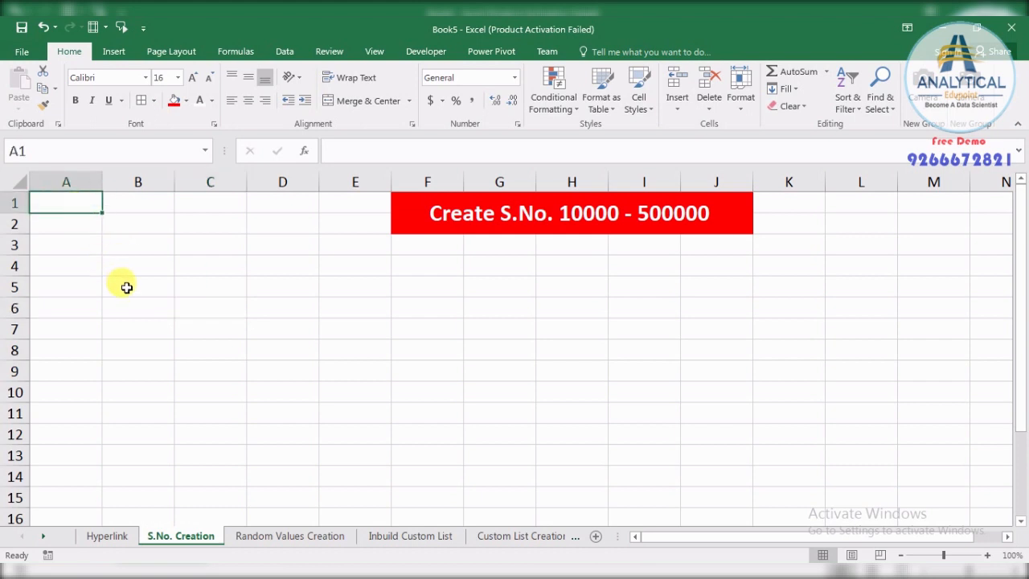
text(10000)
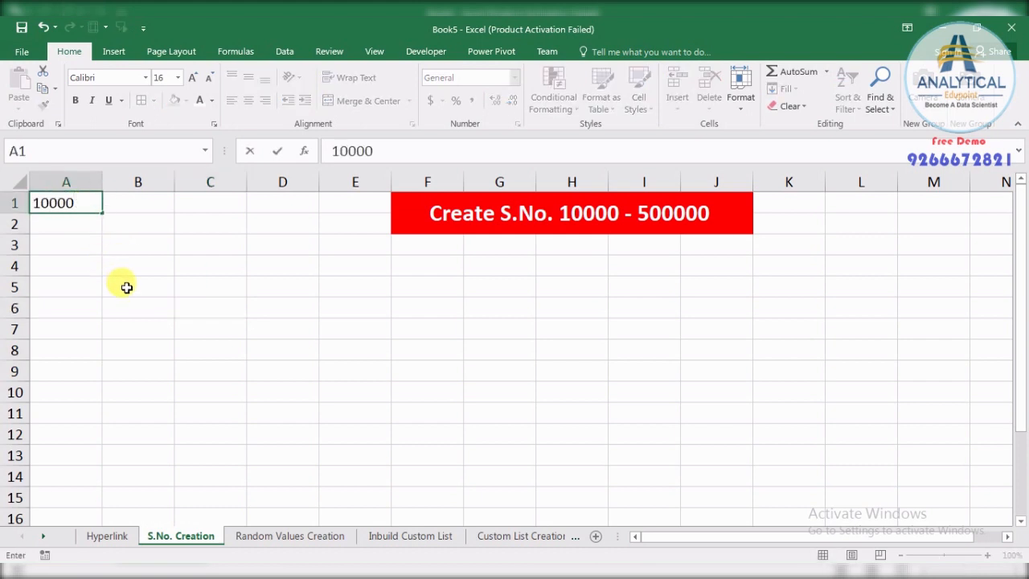
key(Return)
text(1000)
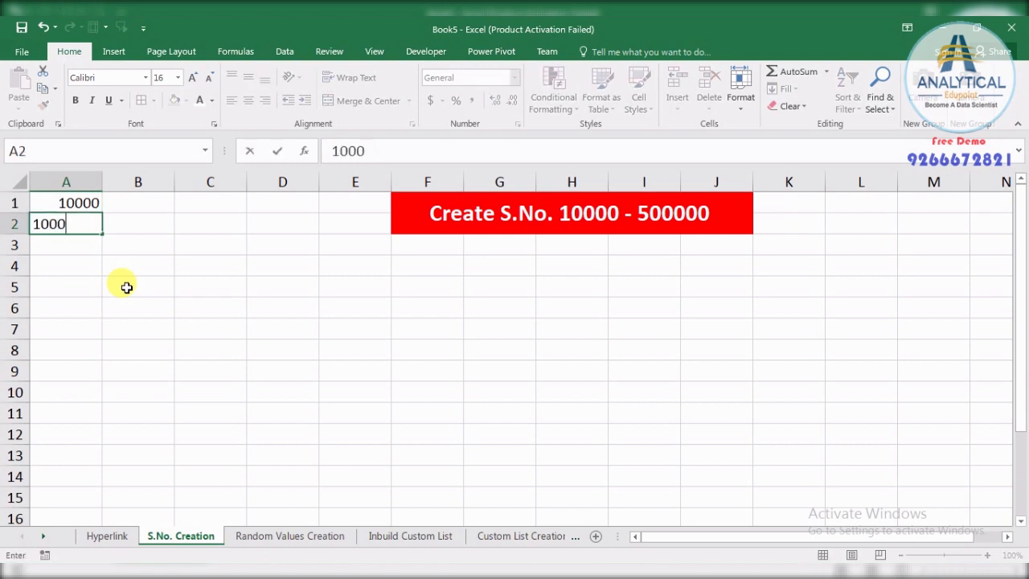
text(1)
key(Return)
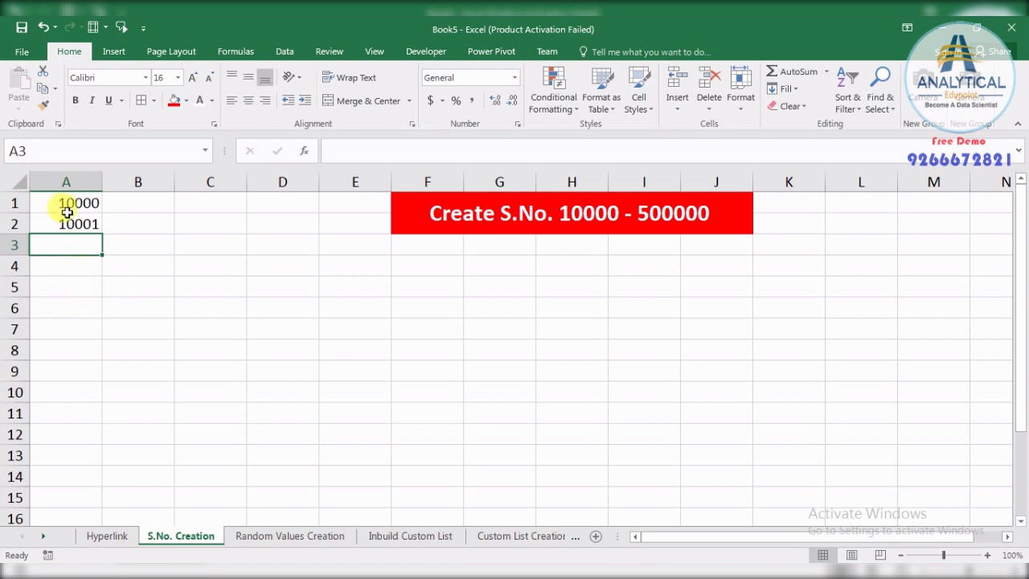
- Extend the A1:A2 number pattern down column A to row 620
drag(72, 199, 111, 482)
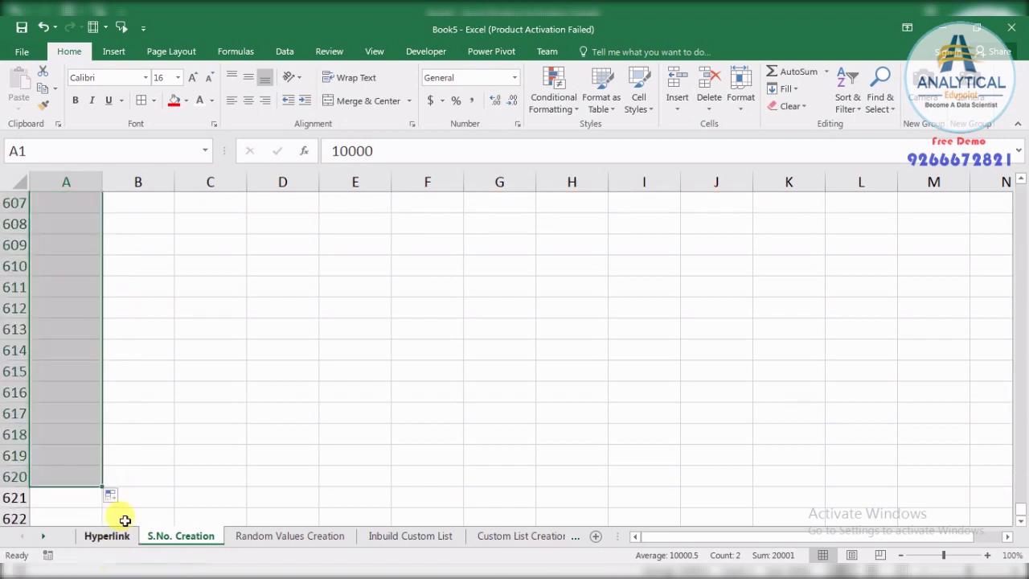
scroll(302, 350, up, 20)
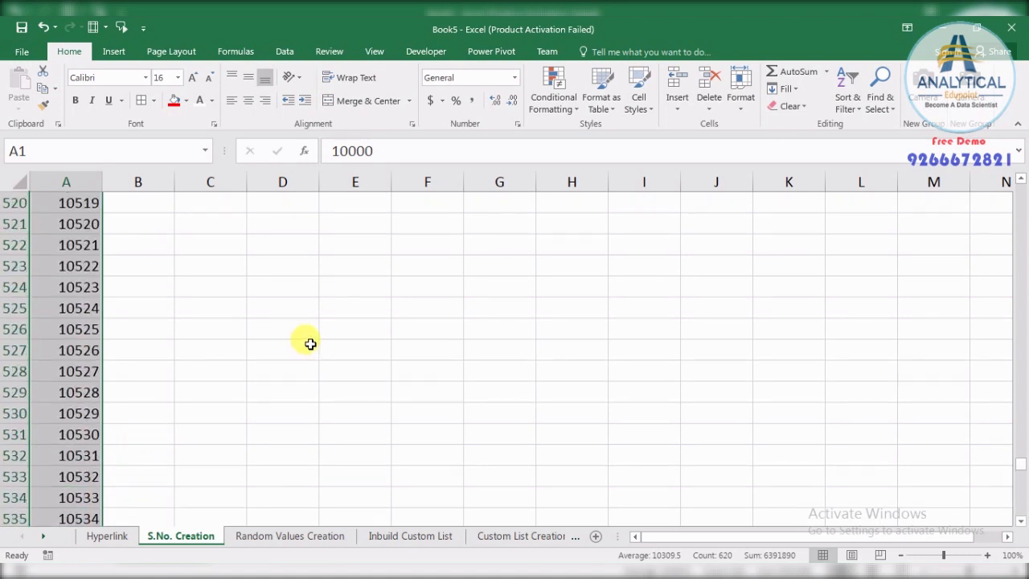
drag(1020, 442, 1010, 172)
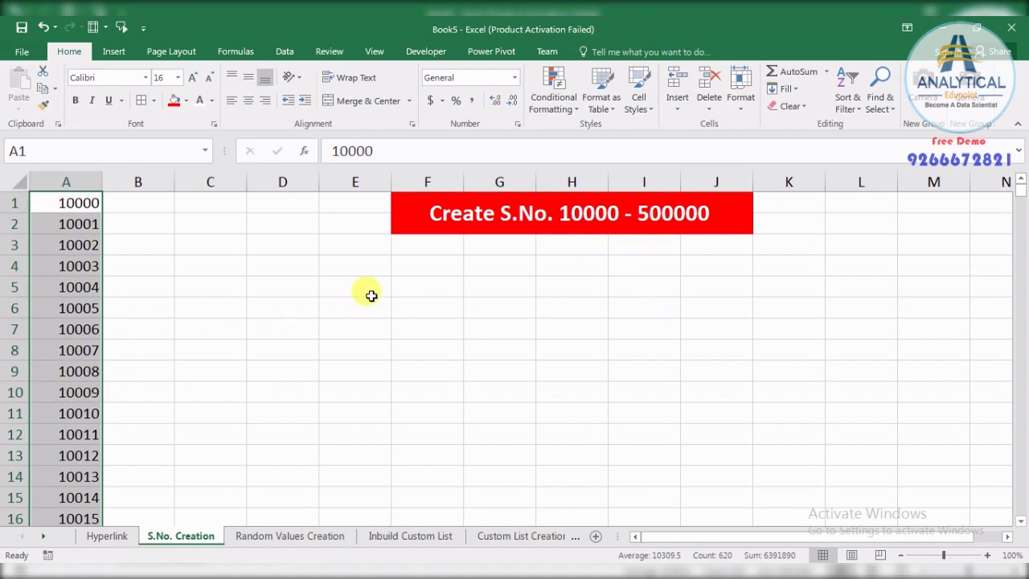
click(280, 325)
click(67, 202)
drag(67, 202, 66, 455)
click(138, 351)
click(66, 200)
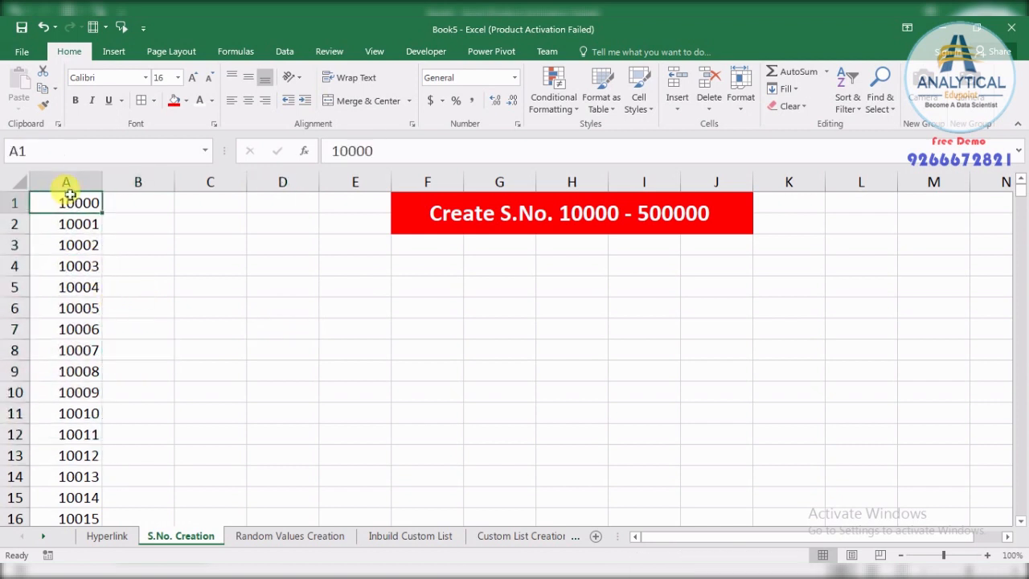
click(72, 224)
drag(67, 203, 85, 496)
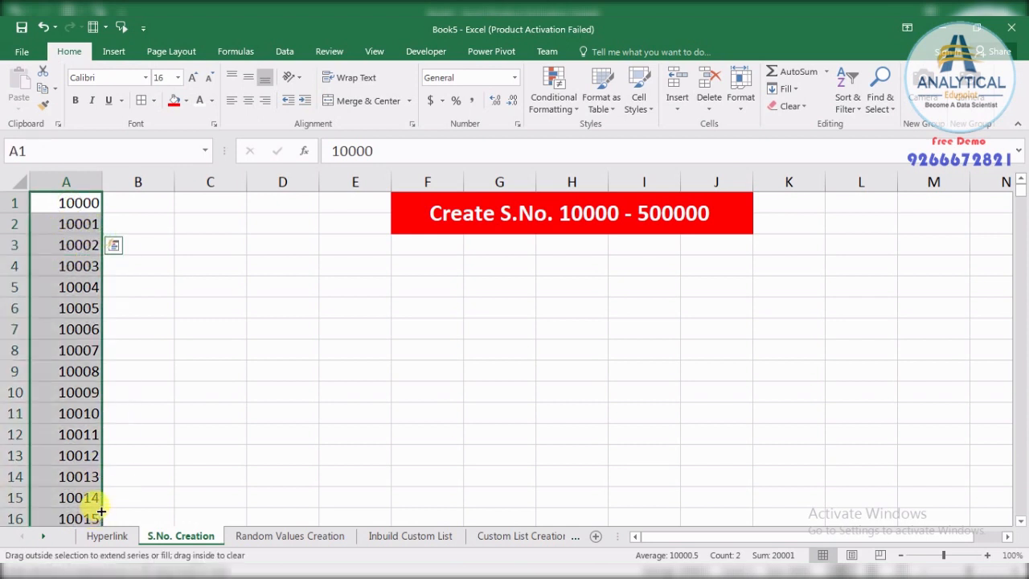
click(137, 391)
click(83, 203)
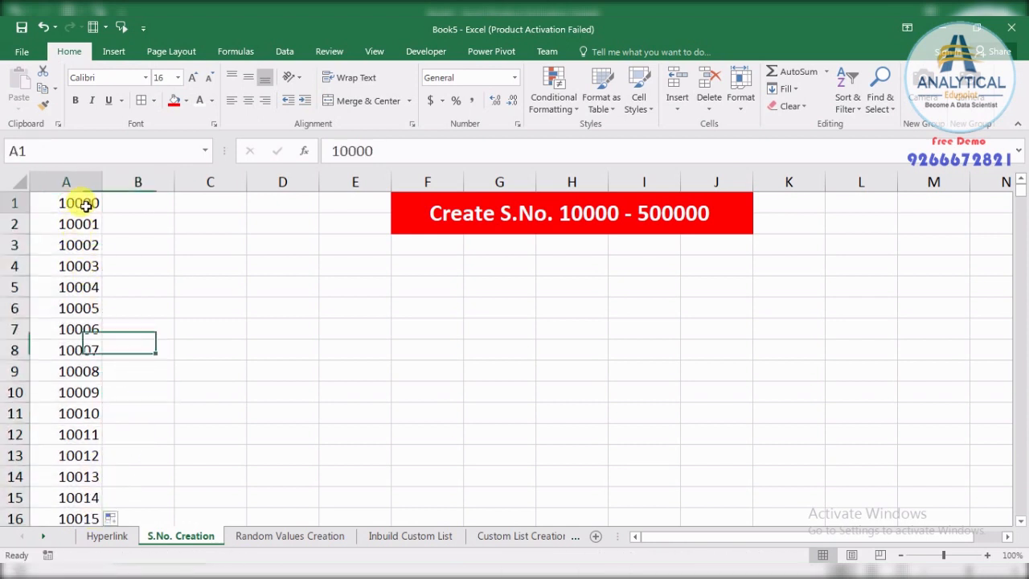
click(140, 200)
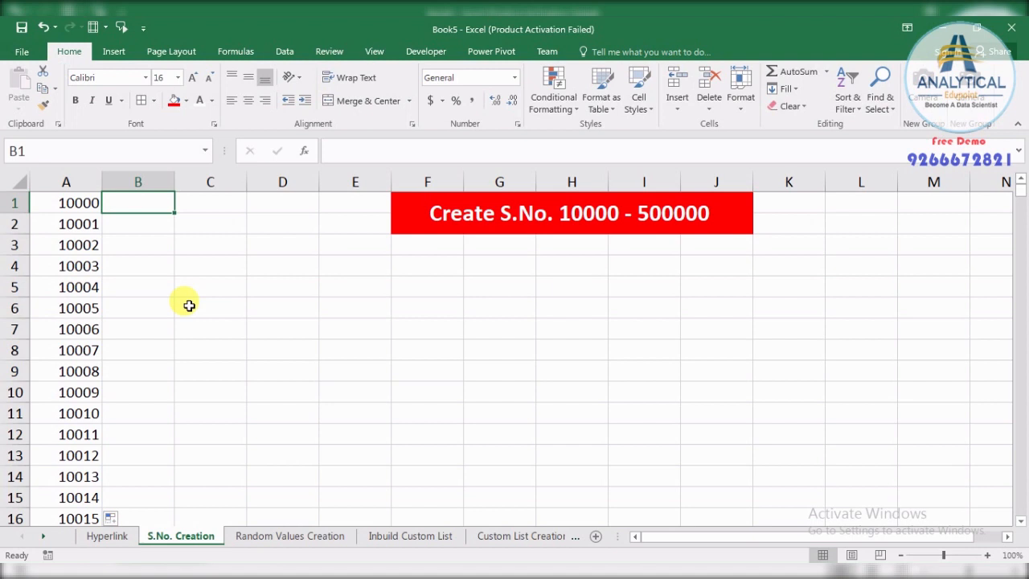
click(73, 202)
key(ctrl+shift+Down)
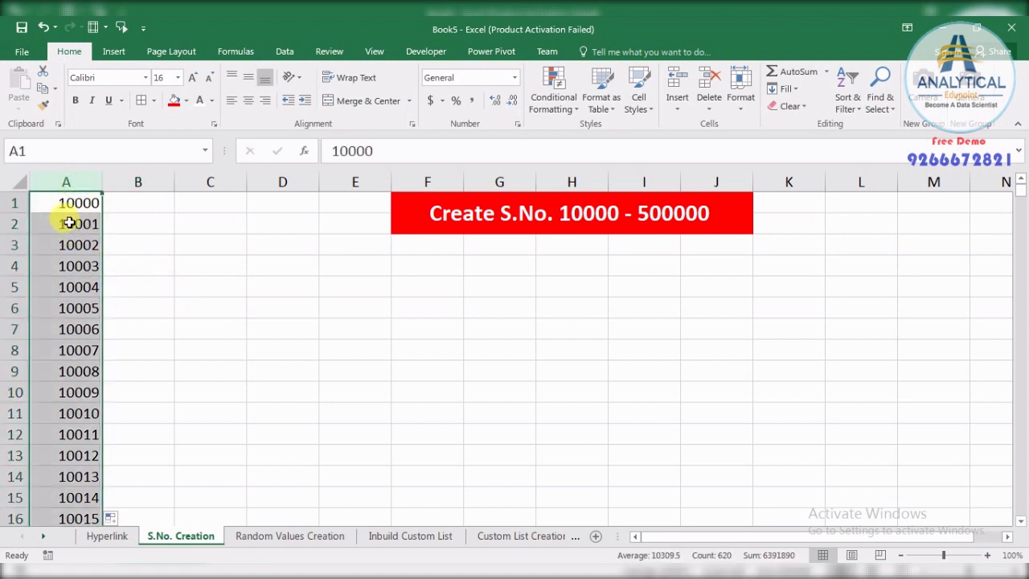
drag(70, 224, 72, 236)
click(136, 287)
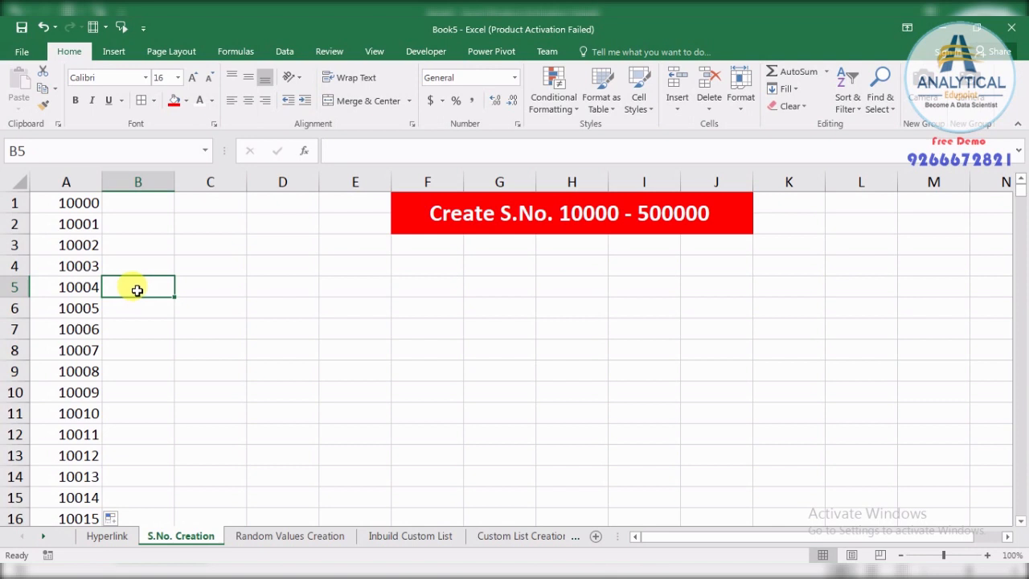
- Copy 10000 from A1 into B1 and fill column B down to row 102 as a series increasing by 1
click(140, 202)
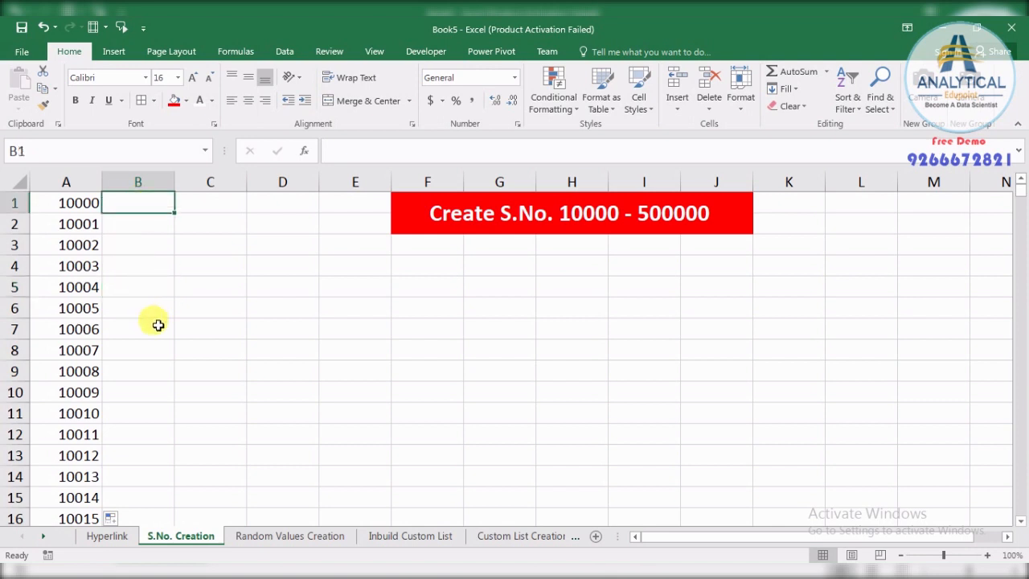
key(ctrl+r)
click(147, 292)
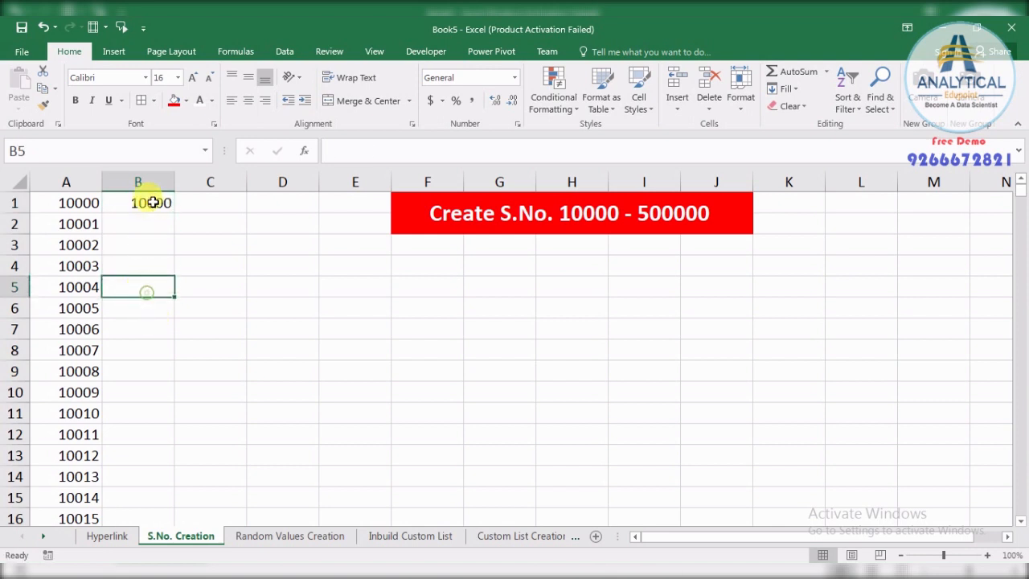
click(153, 201)
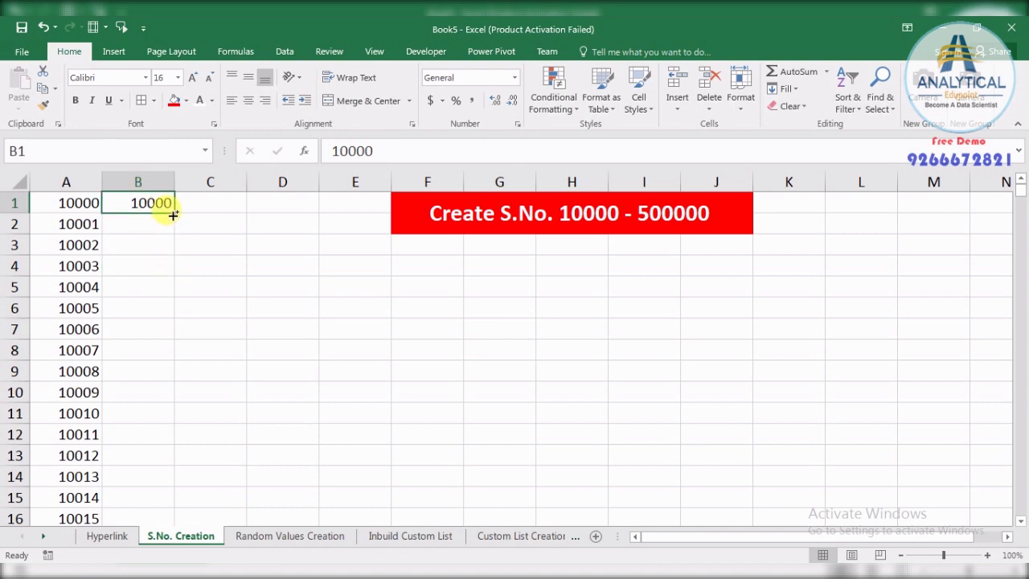
drag(174, 213, 175, 489)
scroll(230, 442, up, 20)
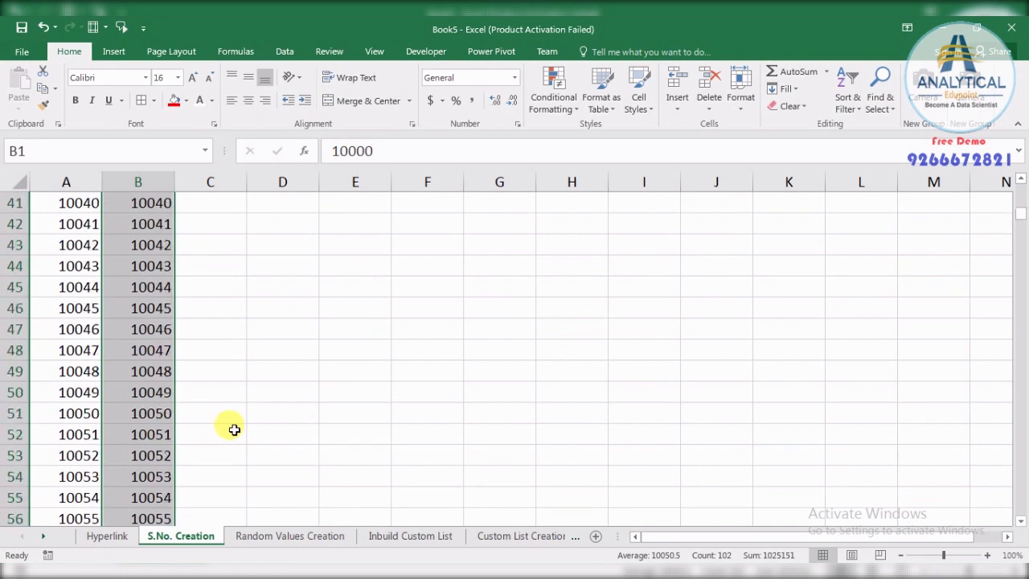
scroll(229, 429, up, 1)
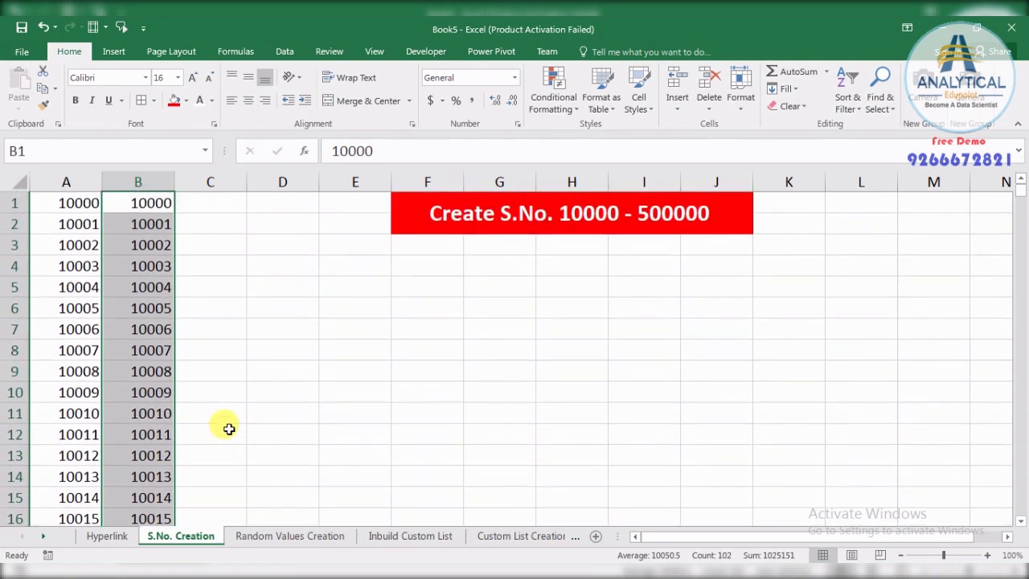
click(256, 323)
- Copy 10000 into C1, fill it down to C13, and change the fill option to Fill Series
click(197, 203)
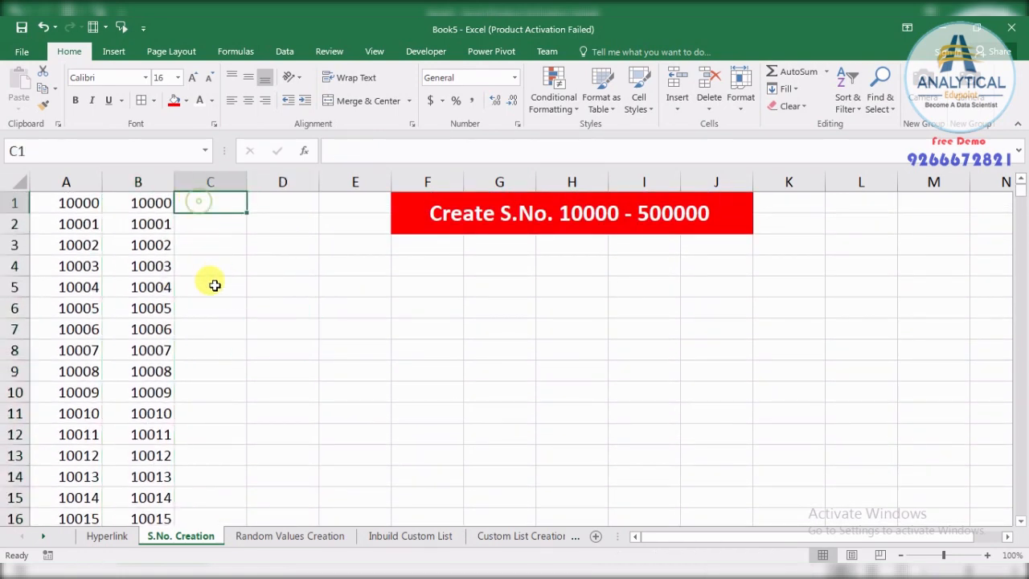
key(ctrl+r)
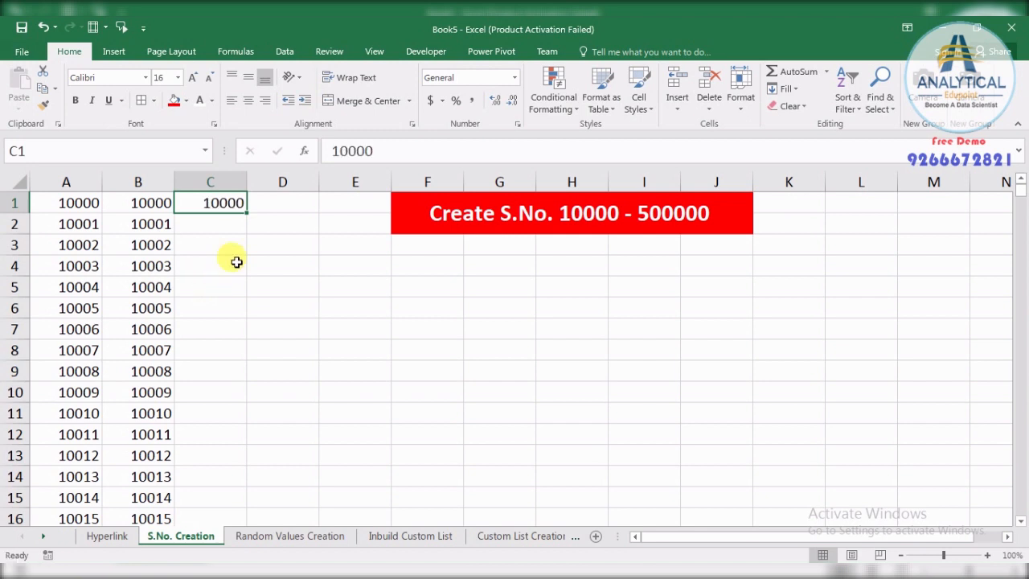
drag(247, 211, 241, 457)
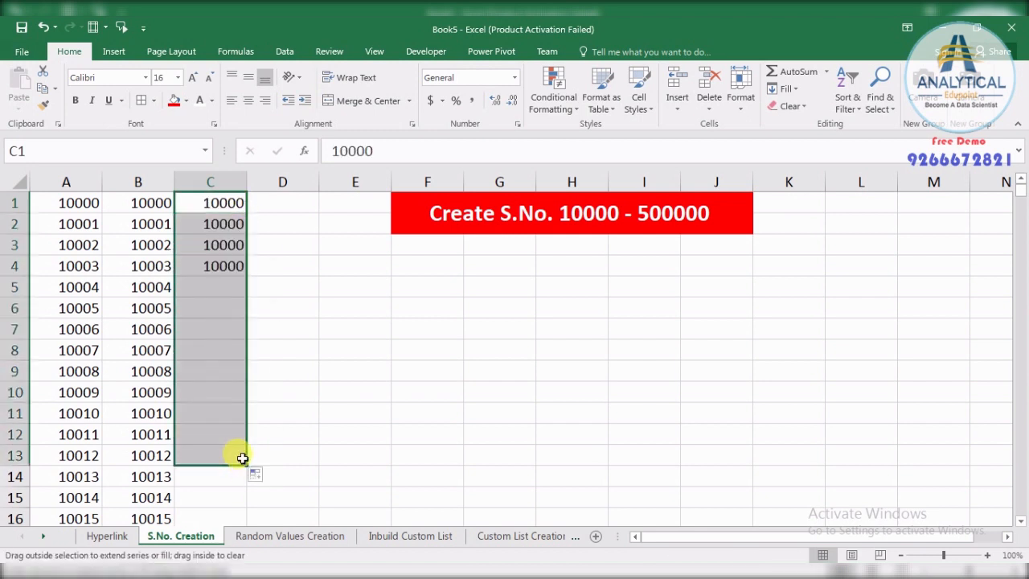
click(259, 476)
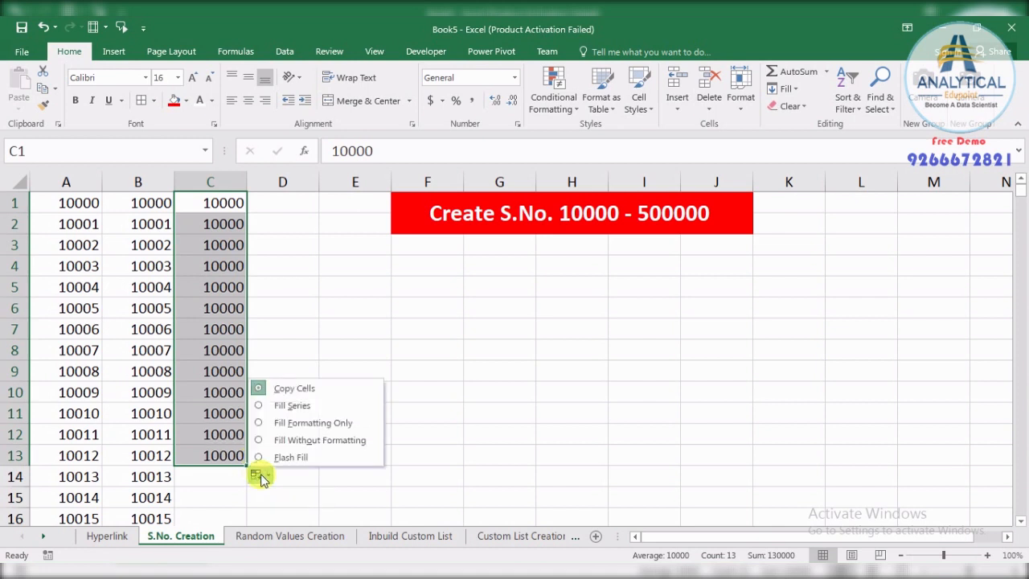
click(276, 405)
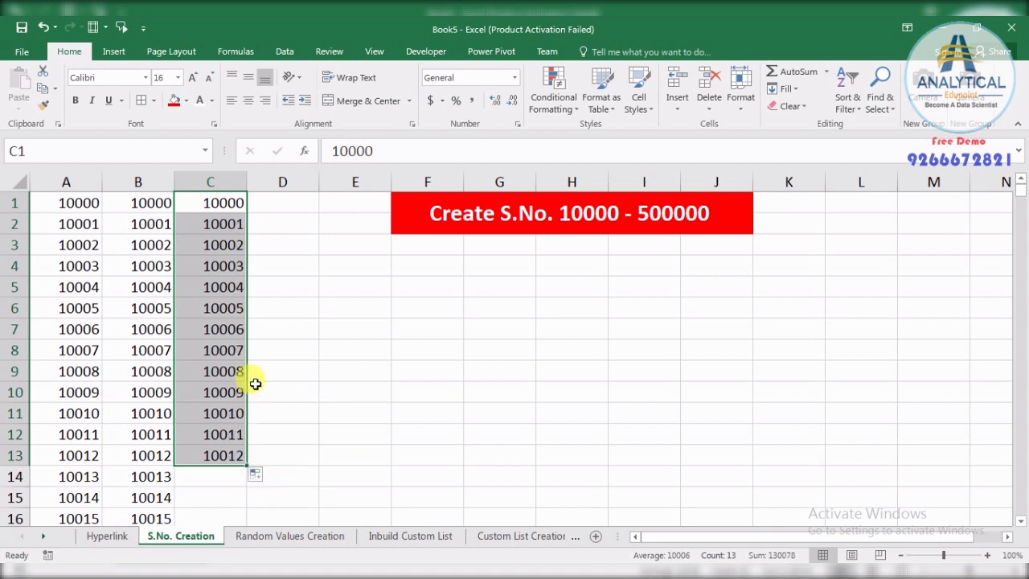
click(257, 288)
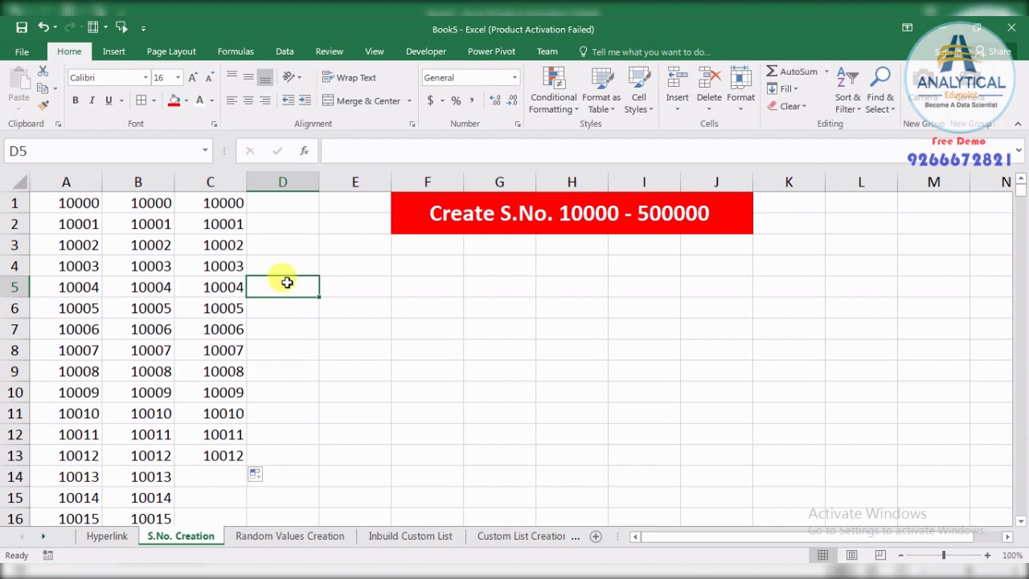
drag(221, 205, 69, 474)
click(471, 347)
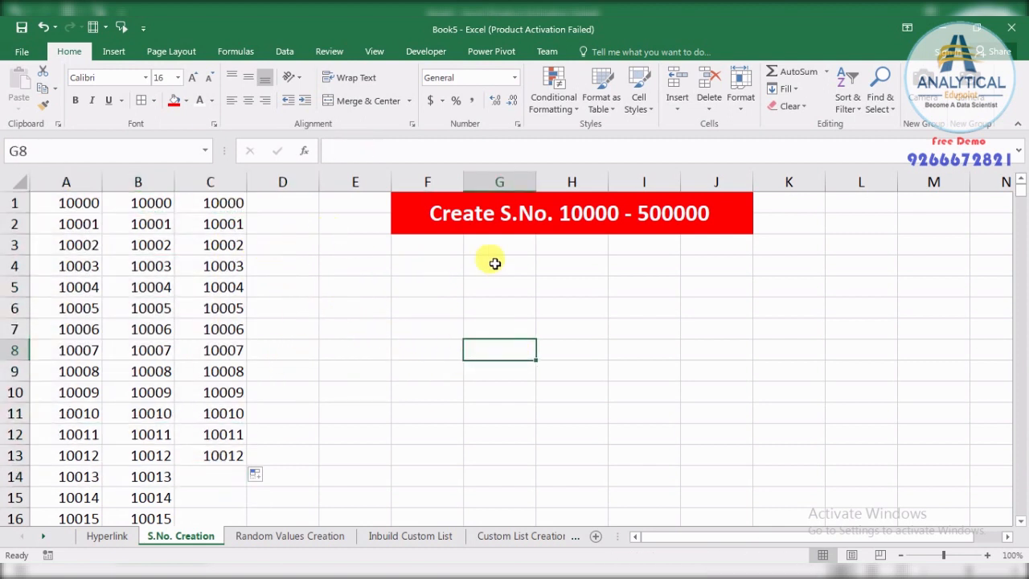
click(329, 343)
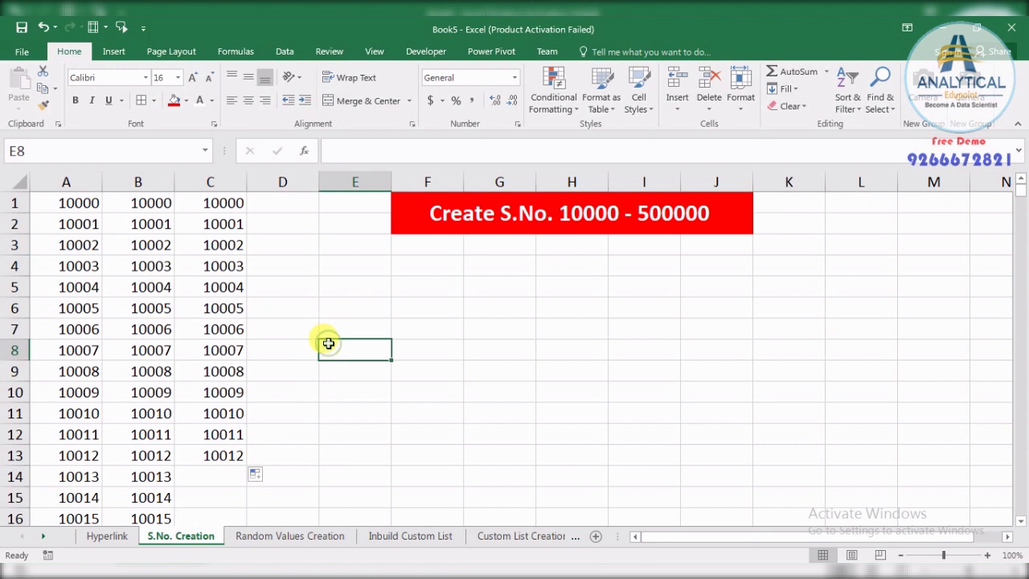
- Copy 10000 from C1 into D1 and enter the formula =D1+1 in D2
click(281, 202)
key(ctrl+r)
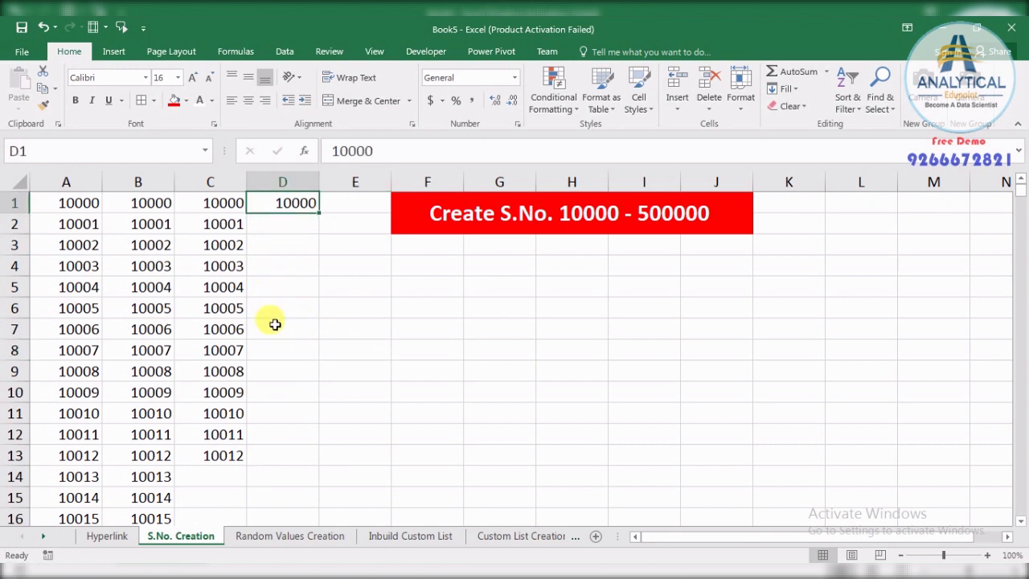
click(279, 224)
text(=)
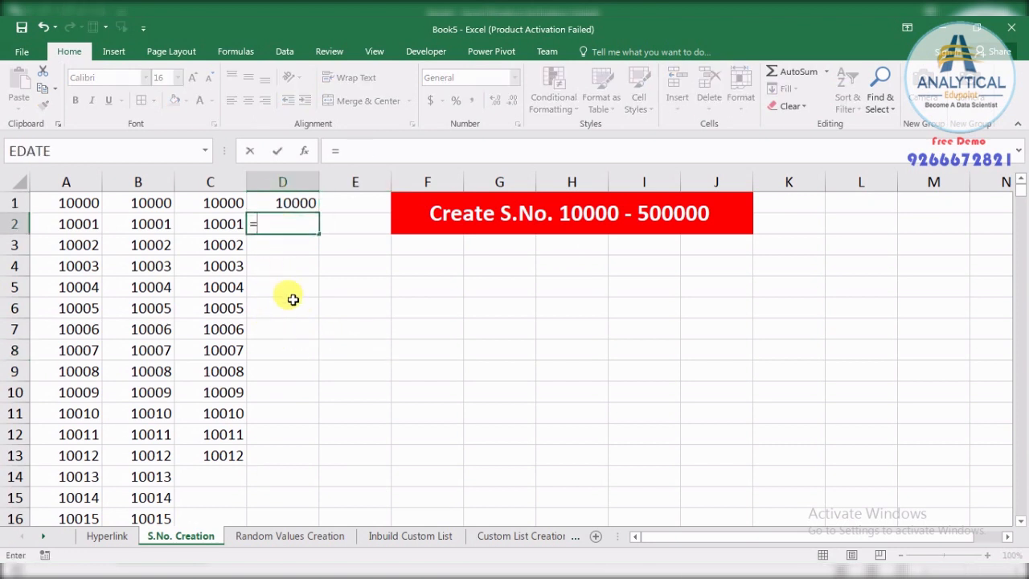
click(271, 202)
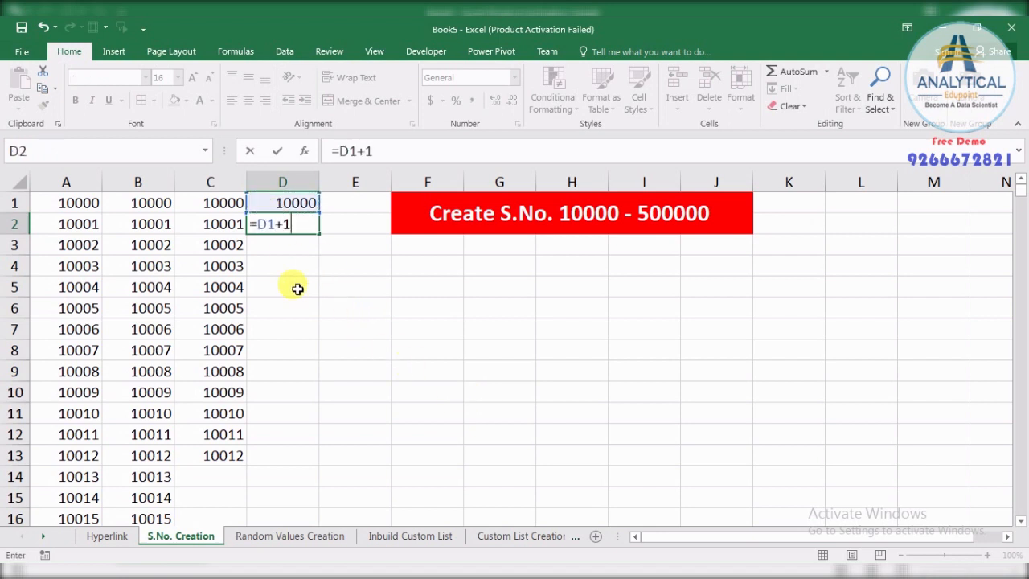
key(Return)
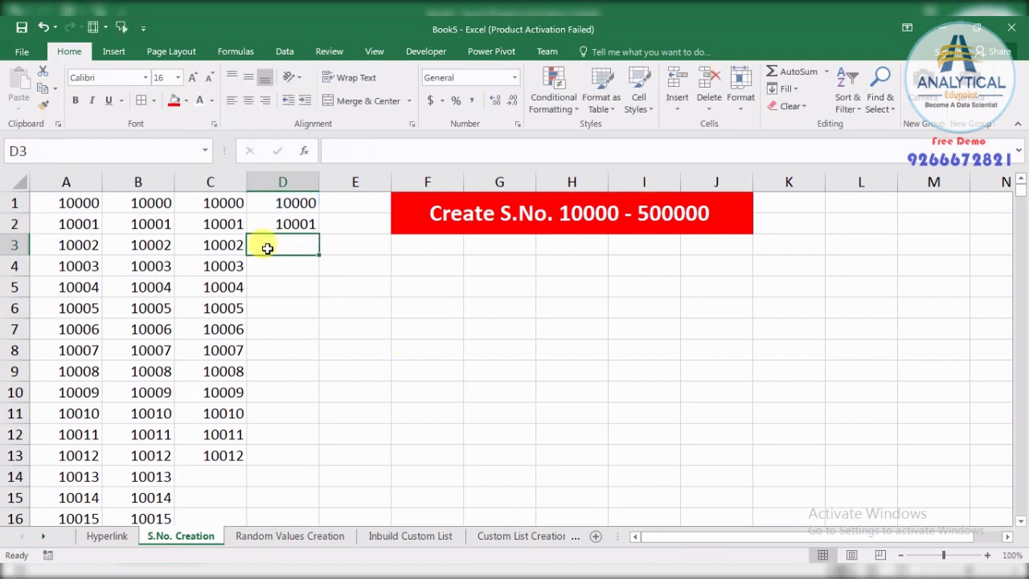
- Fill the D2 formula down column D to row 50
click(287, 224)
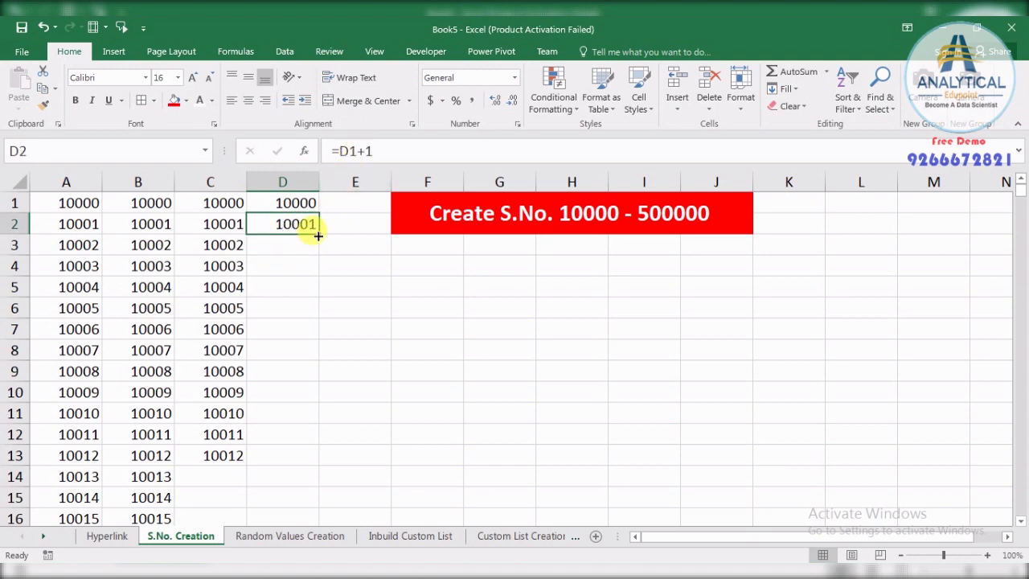
drag(318, 236, 344, 454)
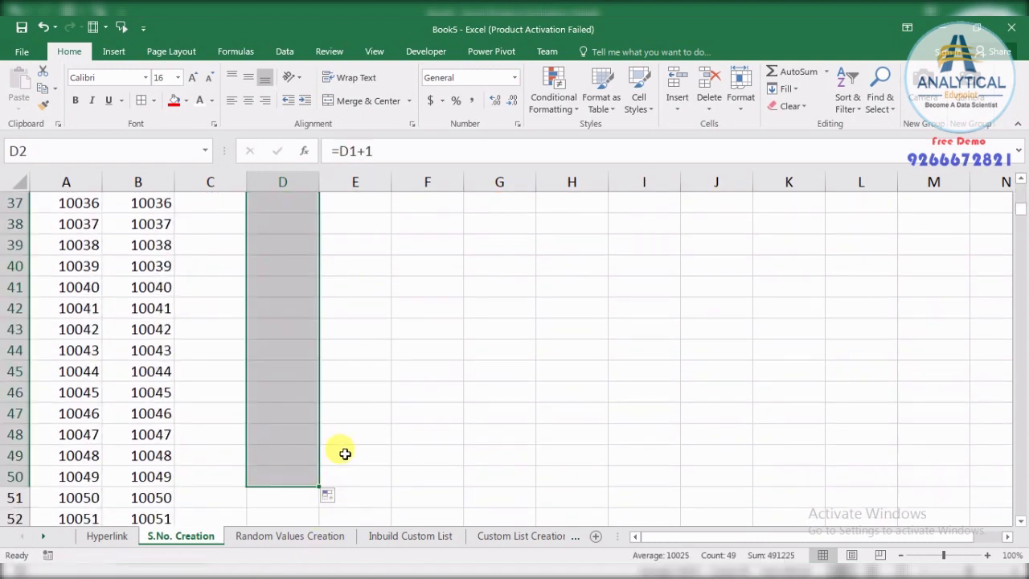
scroll(363, 411, up, 12)
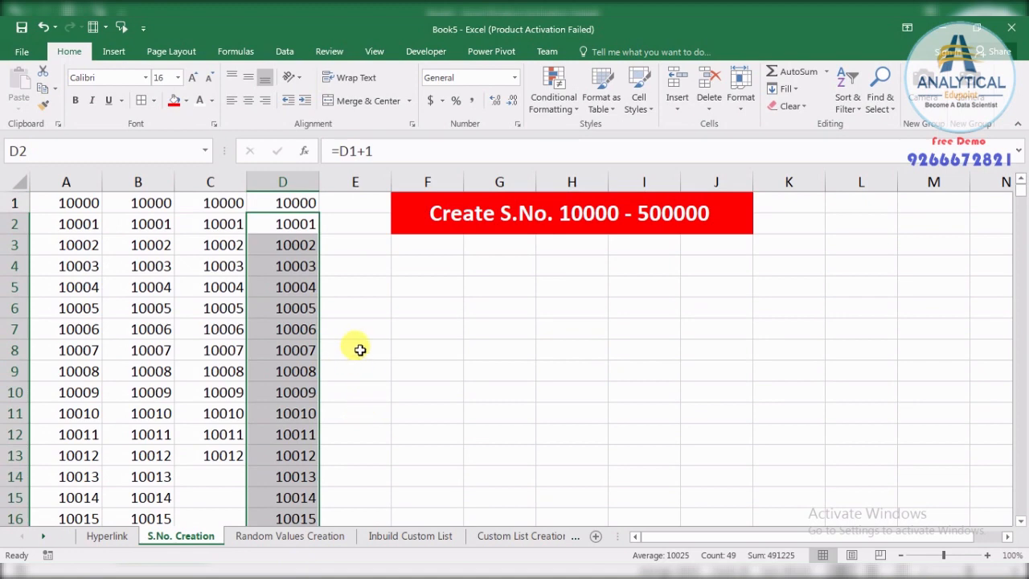
- Review the serial numbers in columns A to D against the target range in the red heading
click(447, 330)
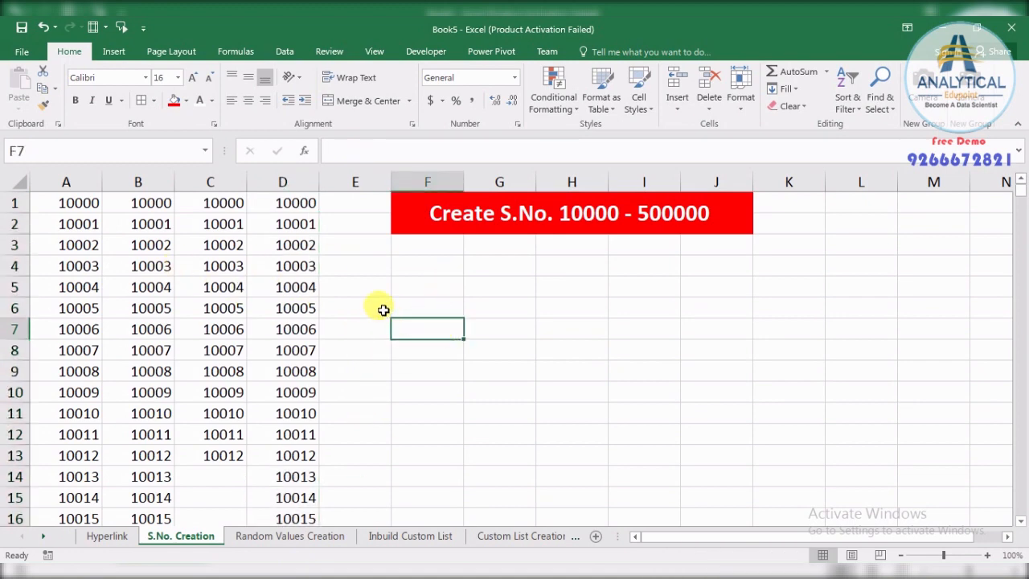
drag(278, 184, 75, 187)
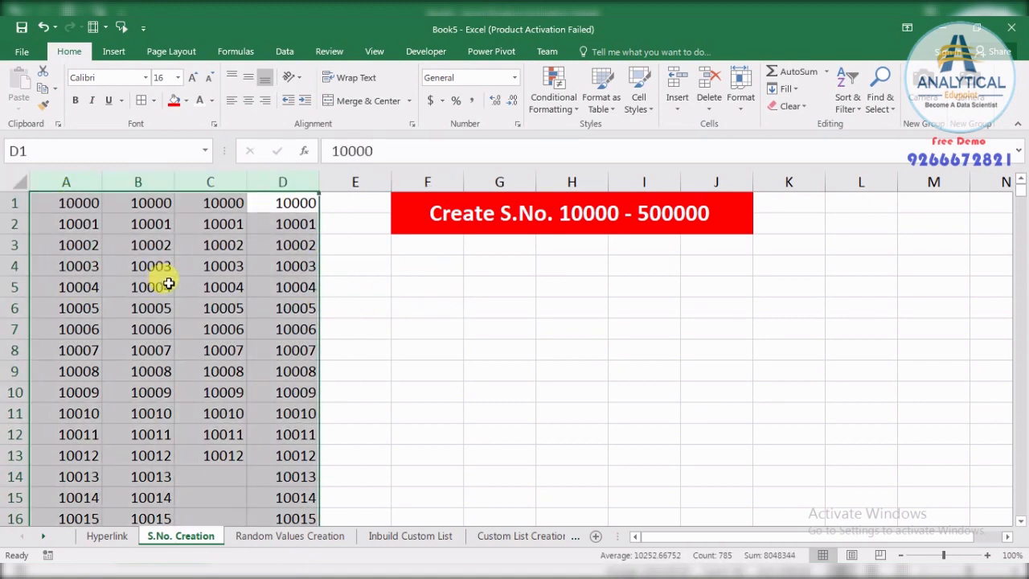
click(469, 217)
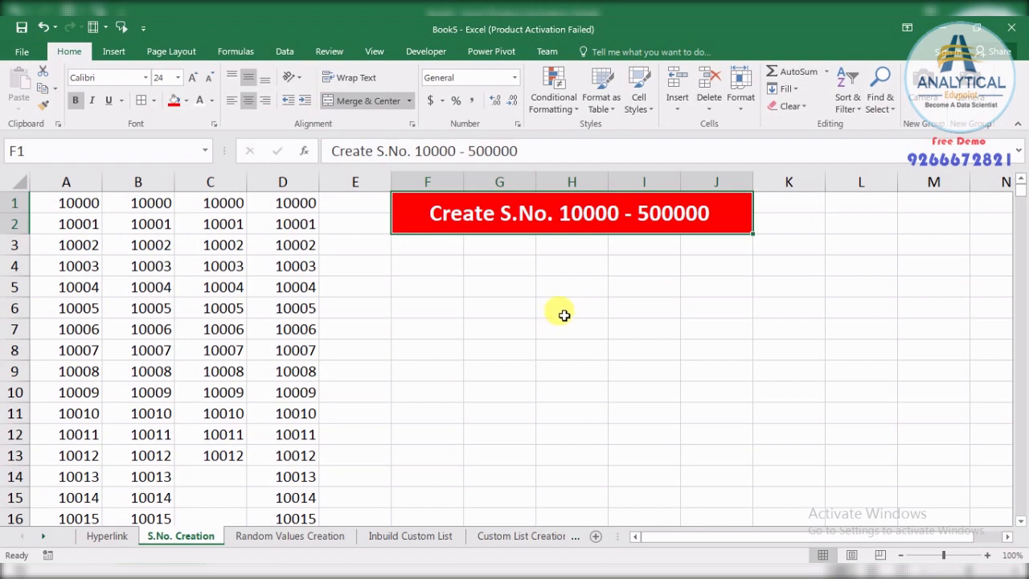
click(441, 311)
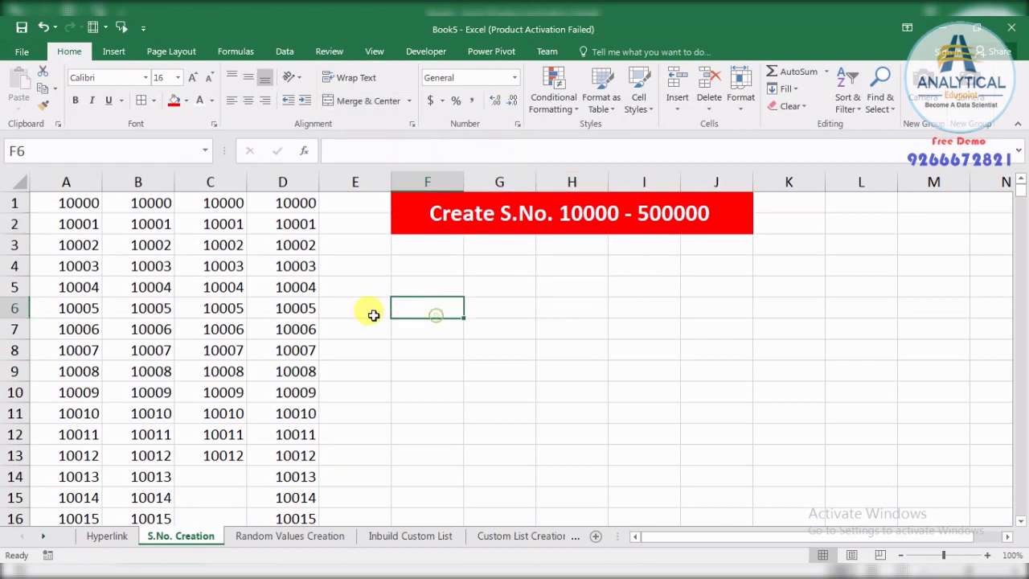
click(286, 210)
key(ctrl+shift+Down)
key(ctrl+shift+Left)
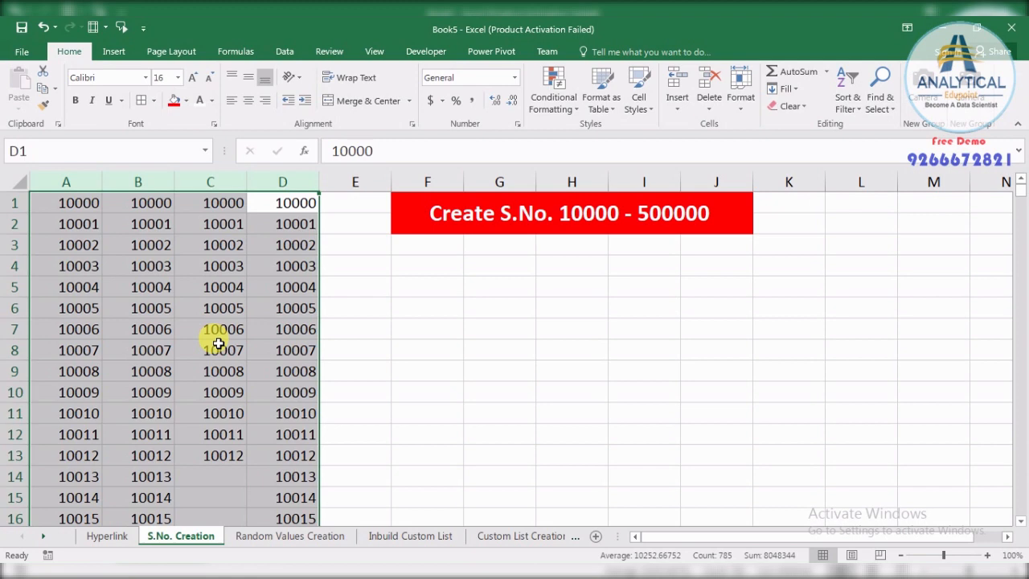
drag(80, 202, 85, 245)
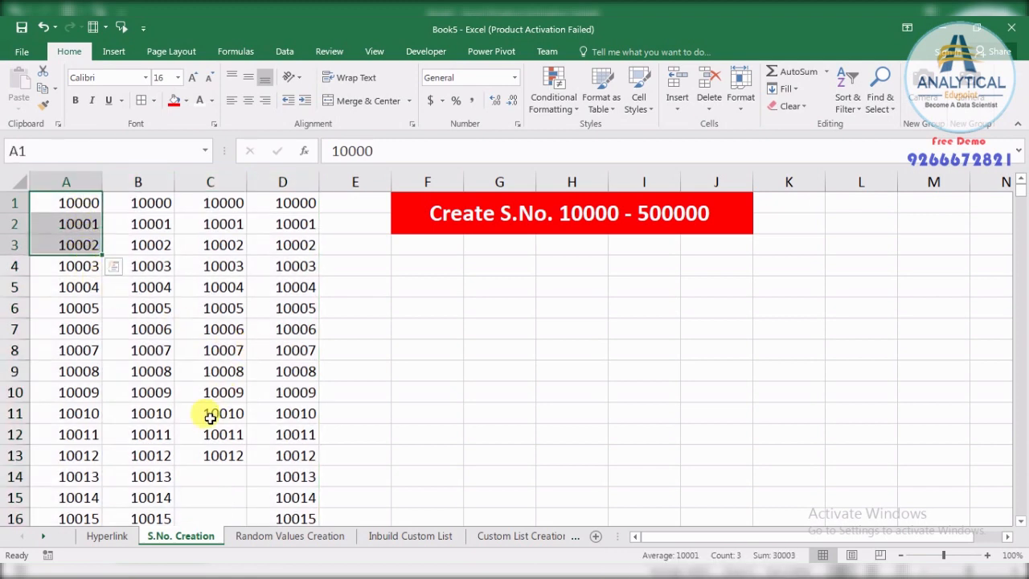
click(78, 207)
click(131, 207)
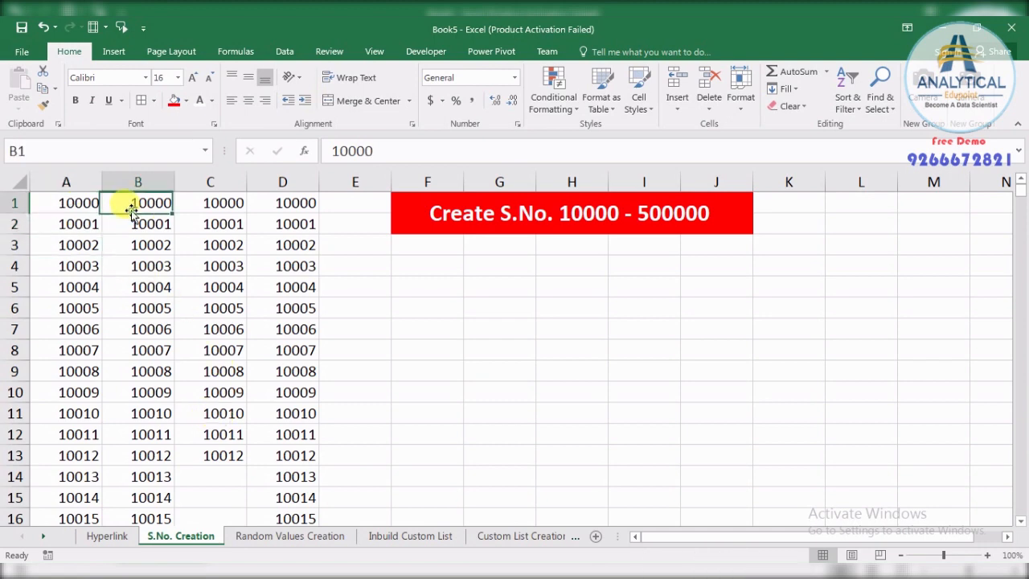
click(211, 205)
click(288, 202)
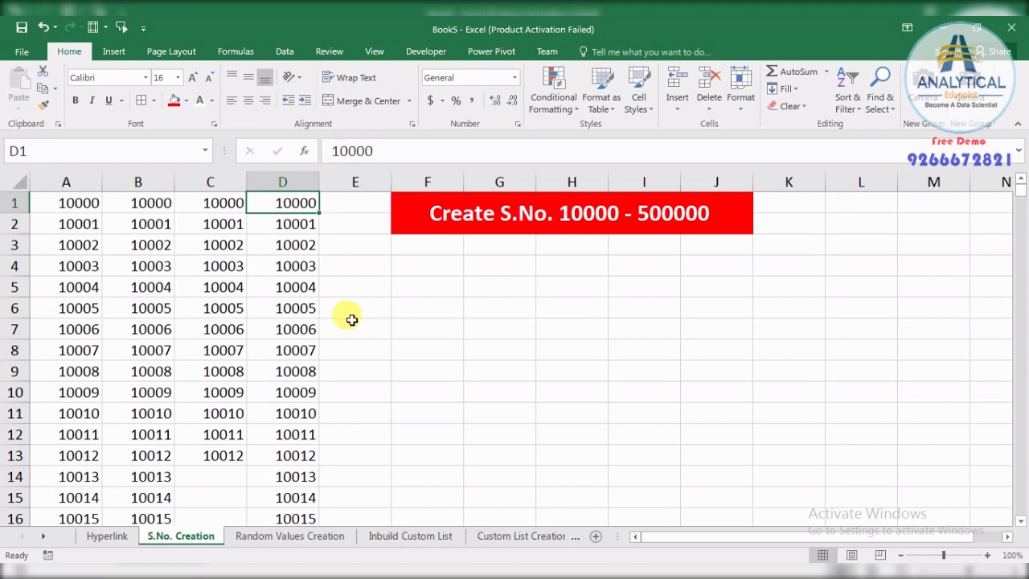
- Enter "10 sec" in cell G4 and format it with a red fill and white text
click(517, 263)
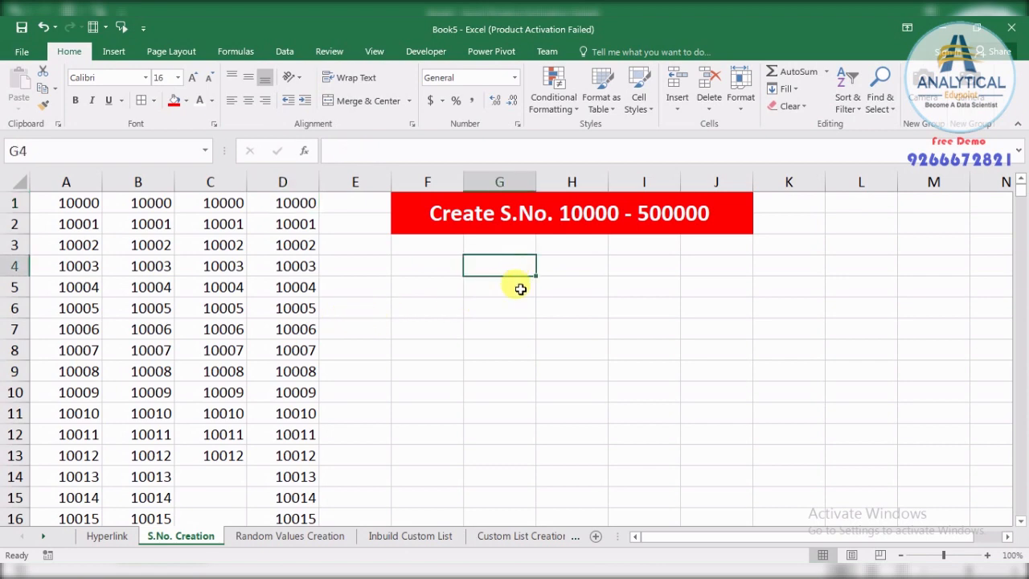
text(10 sec)
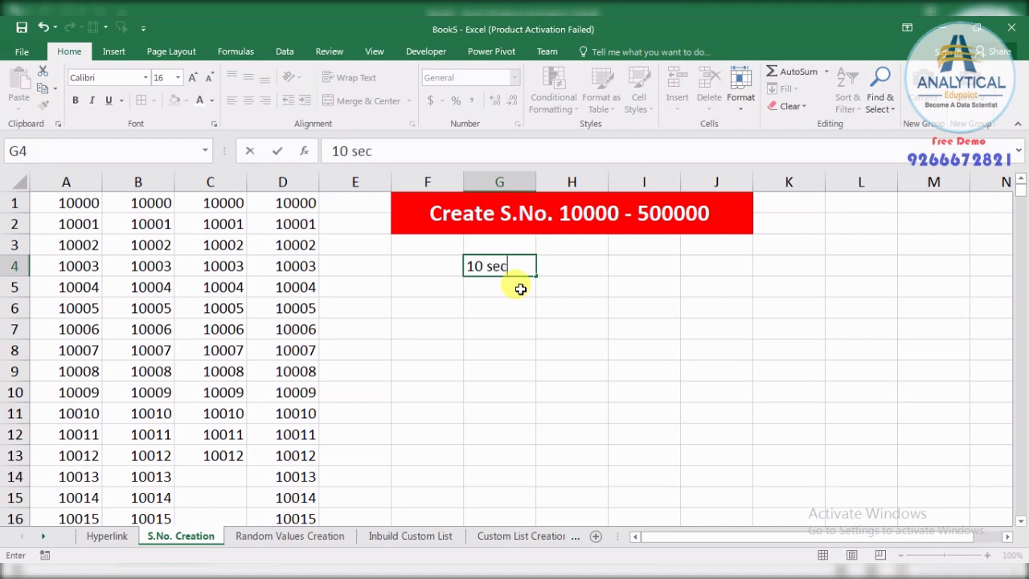
key(Return)
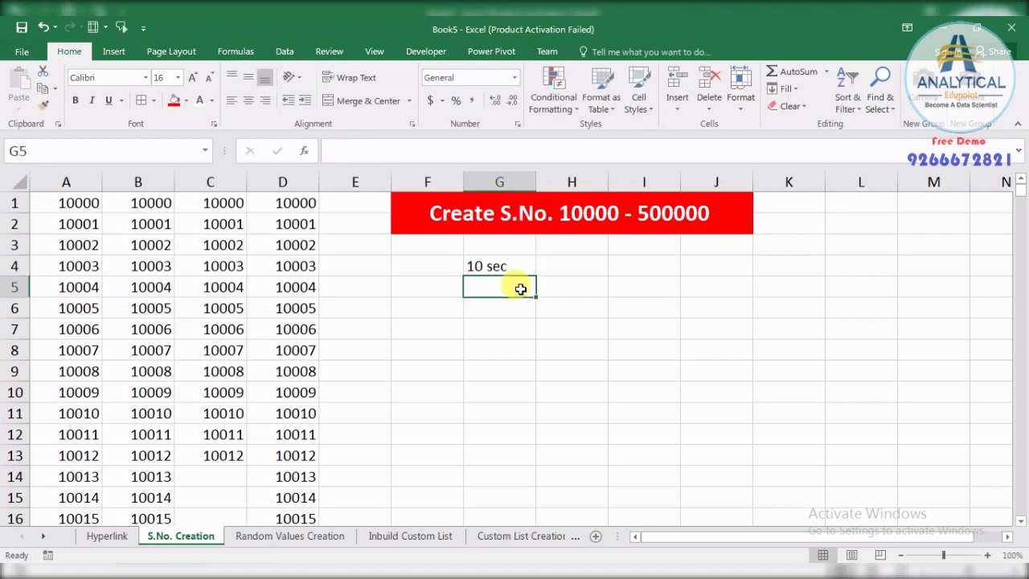
click(496, 265)
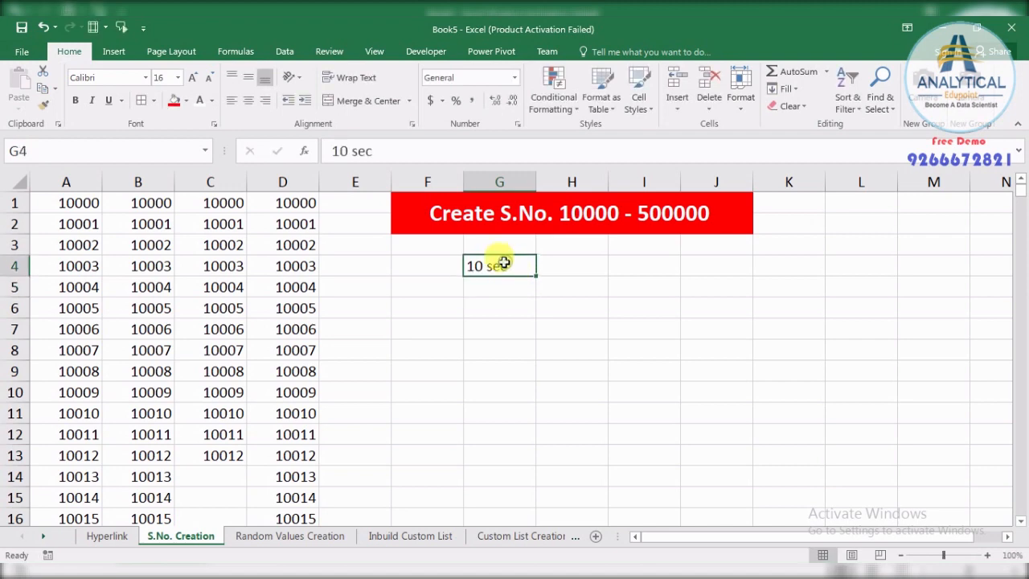
click(172, 101)
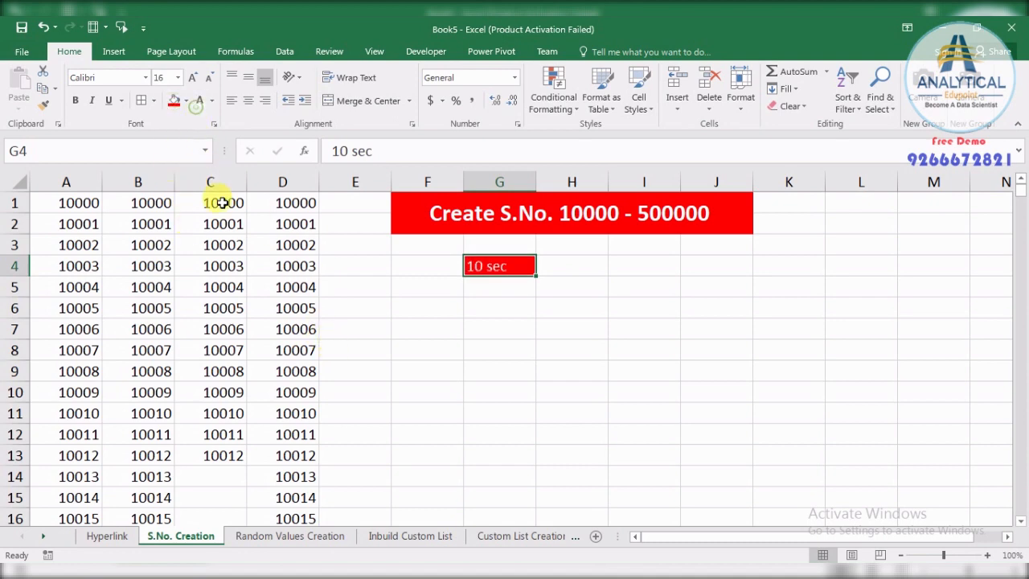
- Clear the contents of columns B to D, keeping the serial numbers in column A
drag(283, 182, 66, 184)
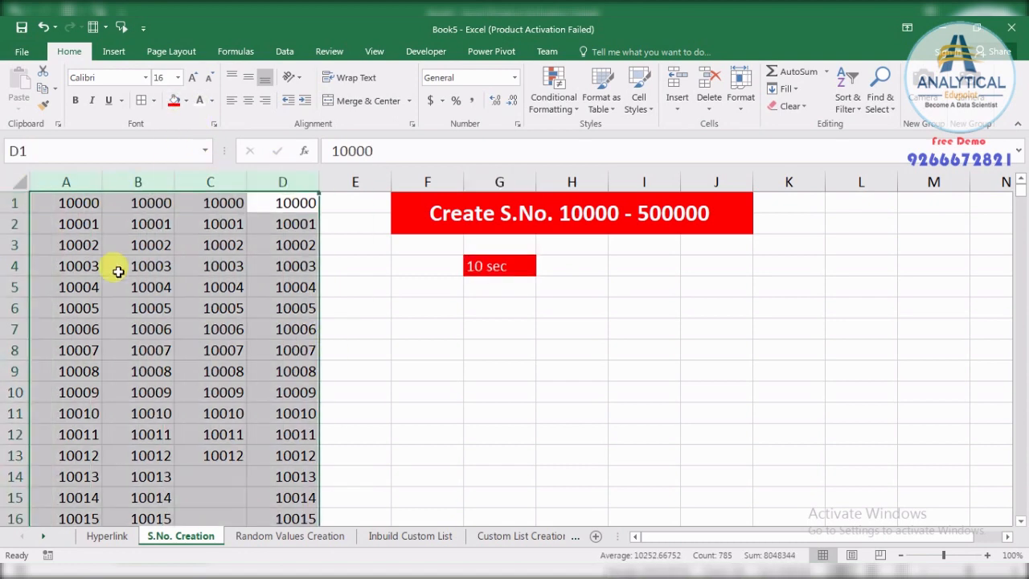
click(178, 314)
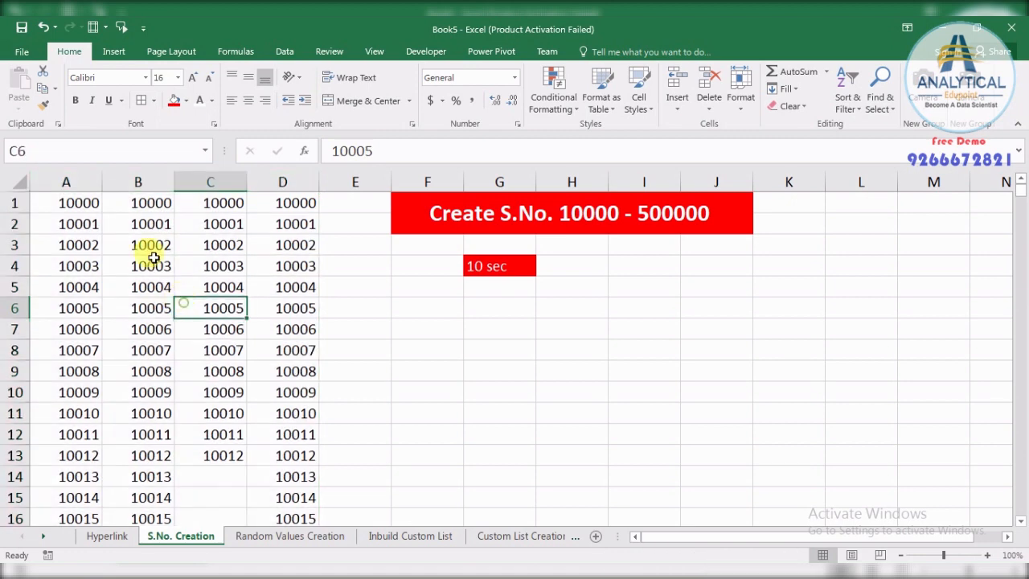
drag(142, 180, 247, 198)
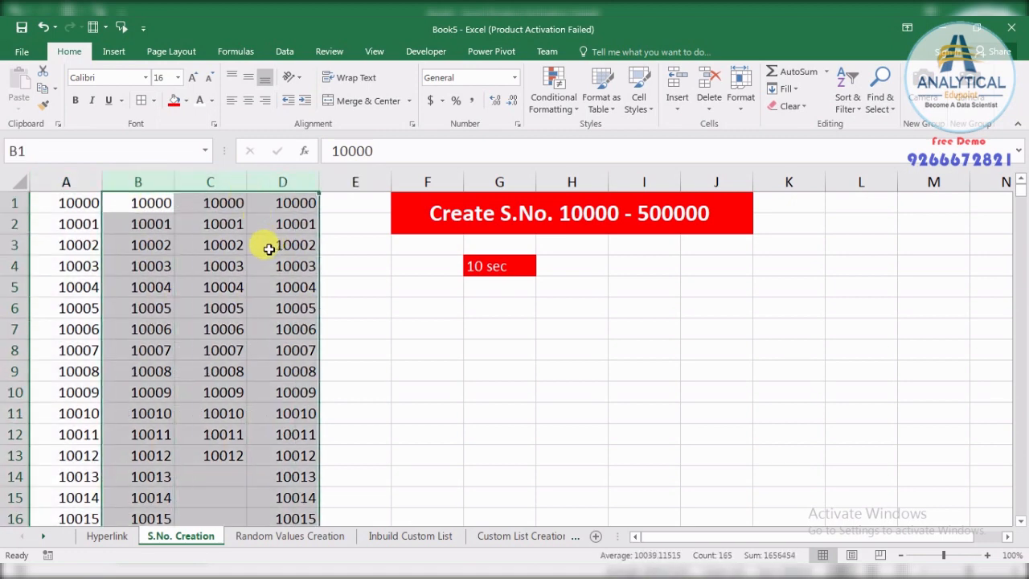
key(Delete)
click(90, 224)
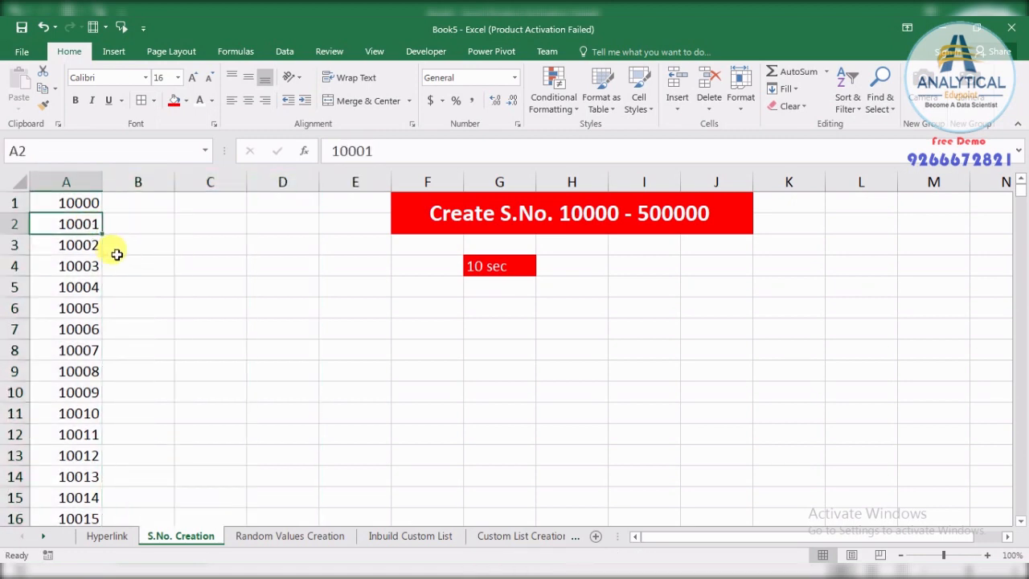
- Enter the header "S.No." in A1 and format it centered with a red fill and white text
click(69, 201)
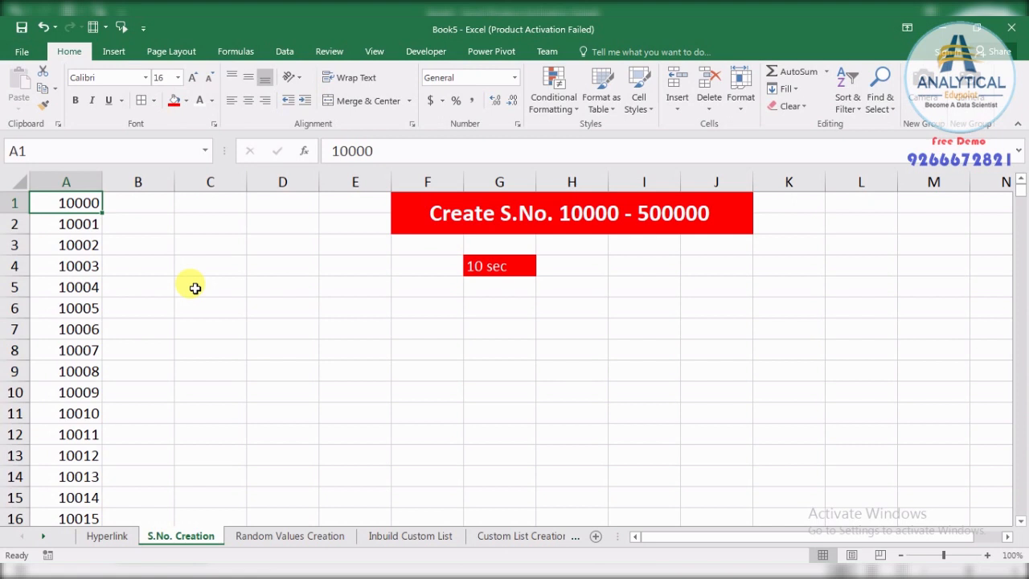
text(S)
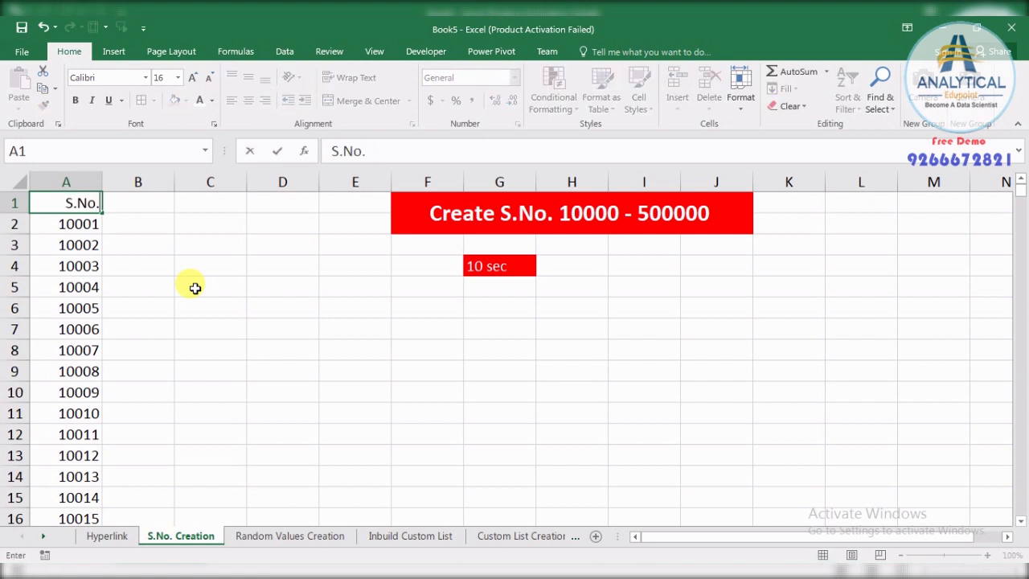
text(.No.)
key(Return)
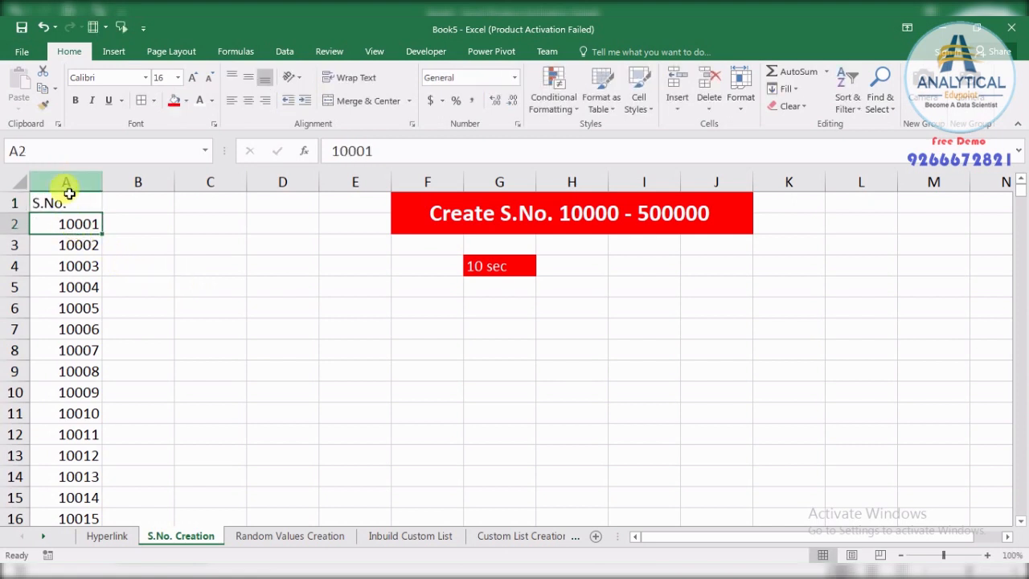
click(76, 203)
click(175, 101)
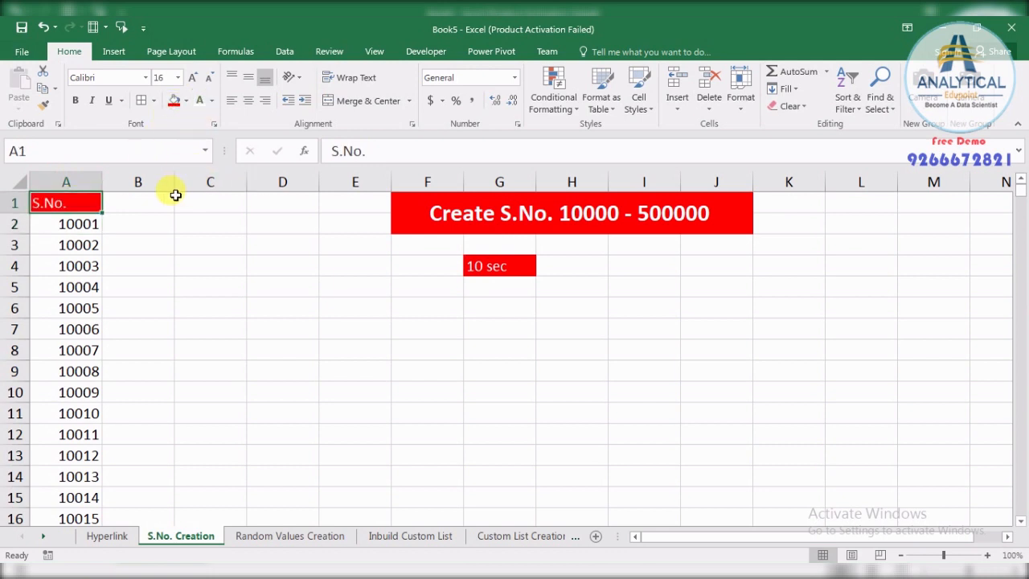
click(249, 100)
click(165, 241)
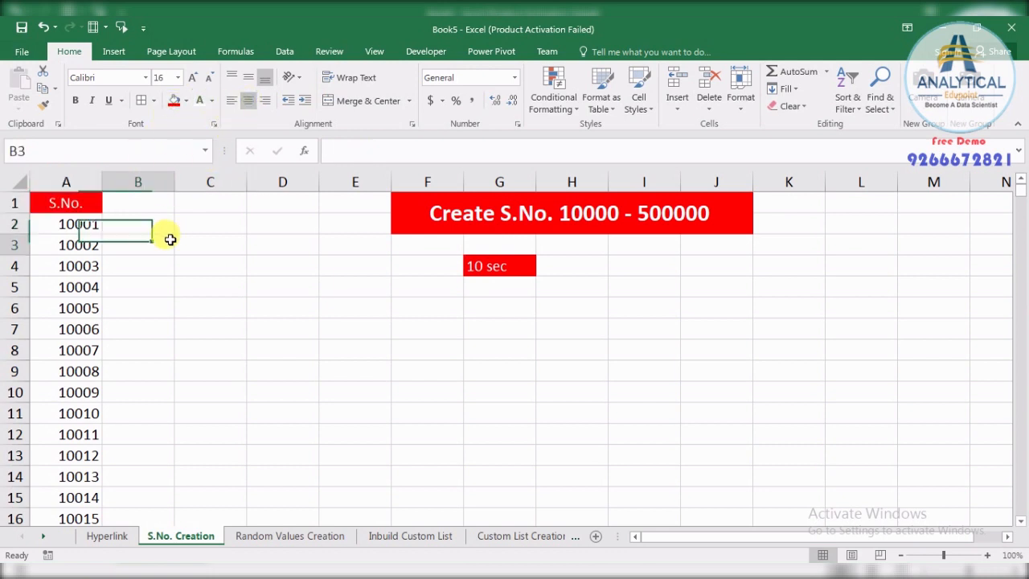
- Enter 10000 in A2 and center the contents of column A
click(75, 229)
text(100)
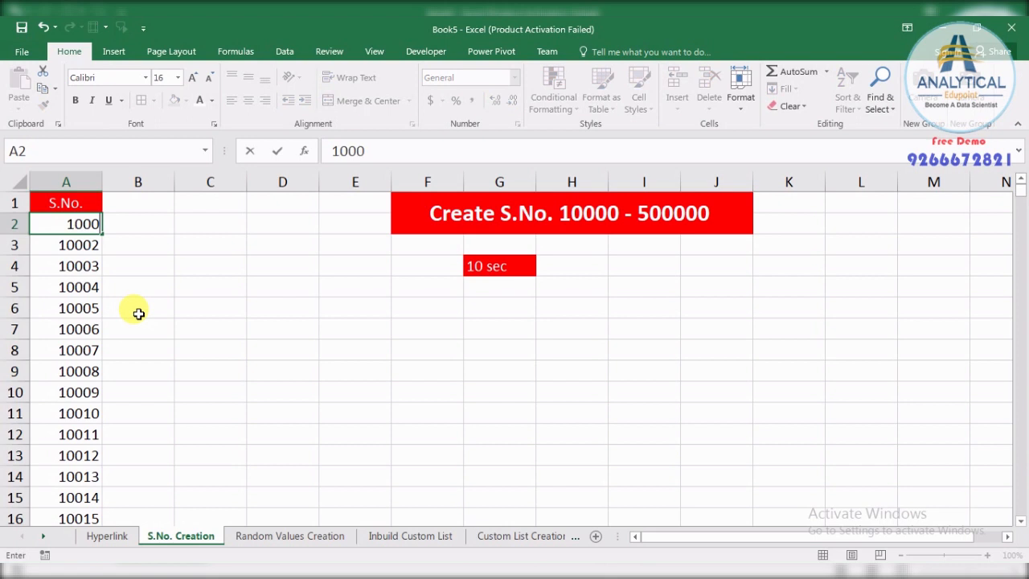
key(Return)
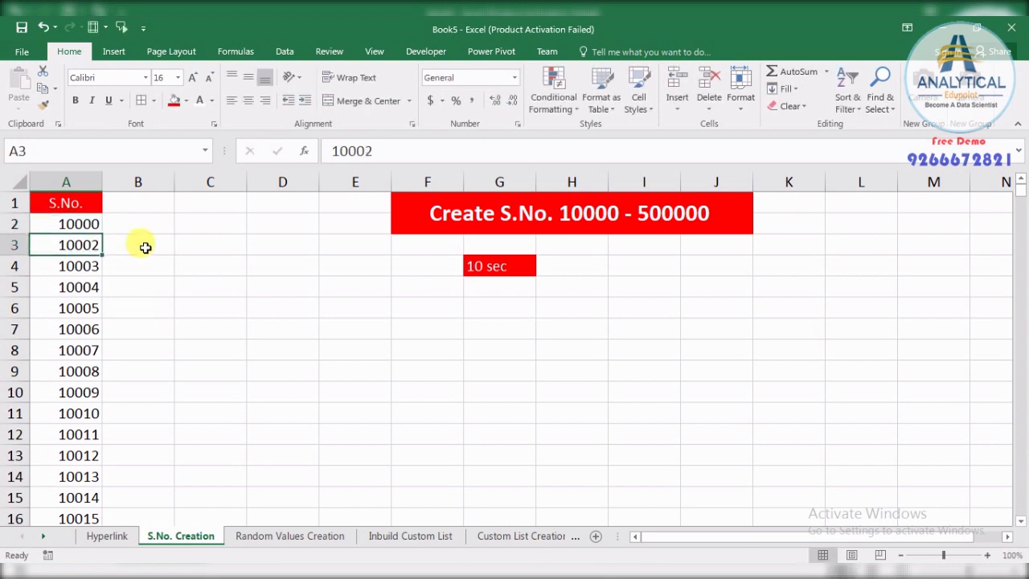
click(92, 222)
click(67, 181)
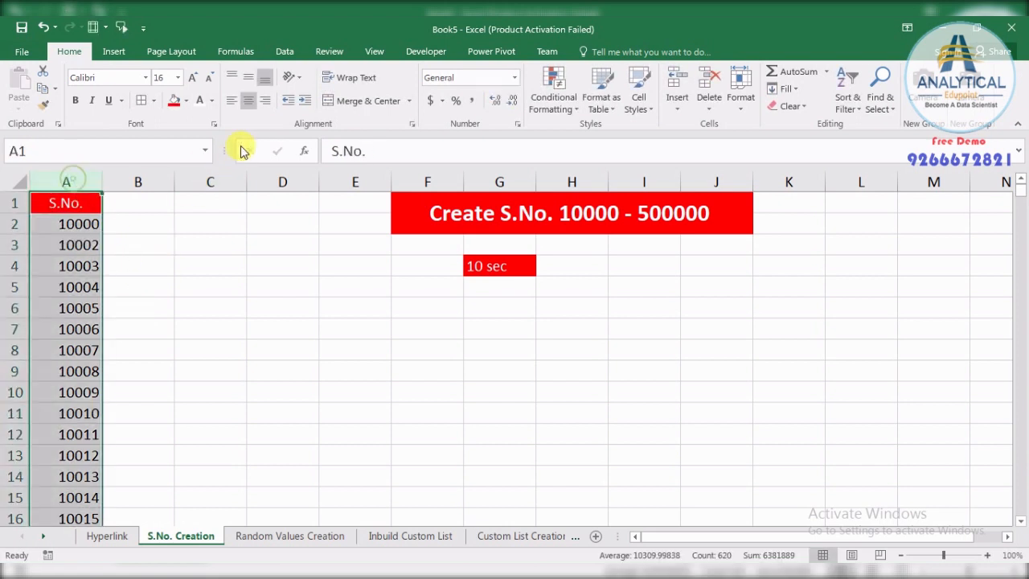
click(246, 103)
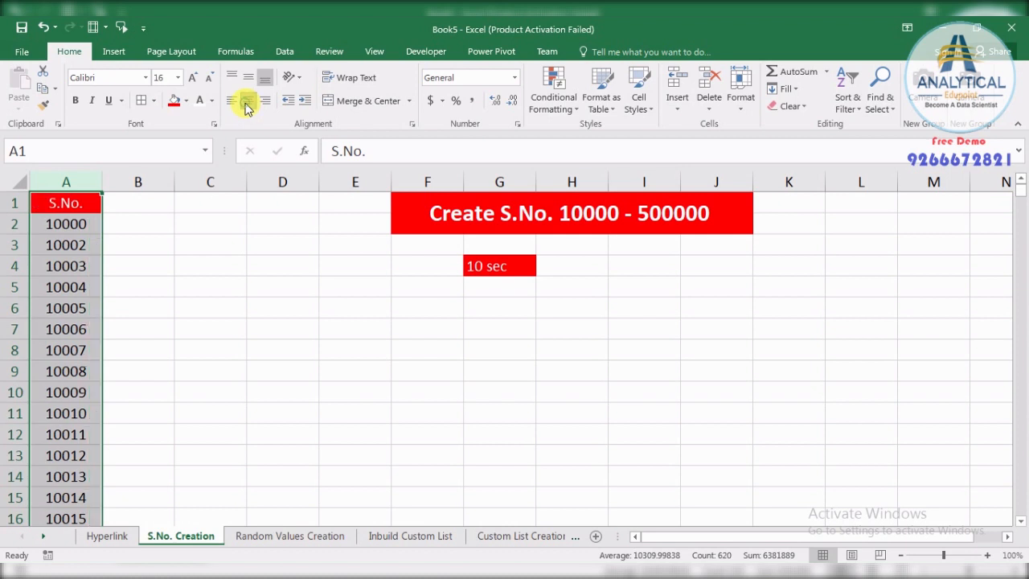
click(264, 288)
- Fill a linear series down column A from the 10000 in A2, with step value 1 and stop value 500000
click(61, 203)
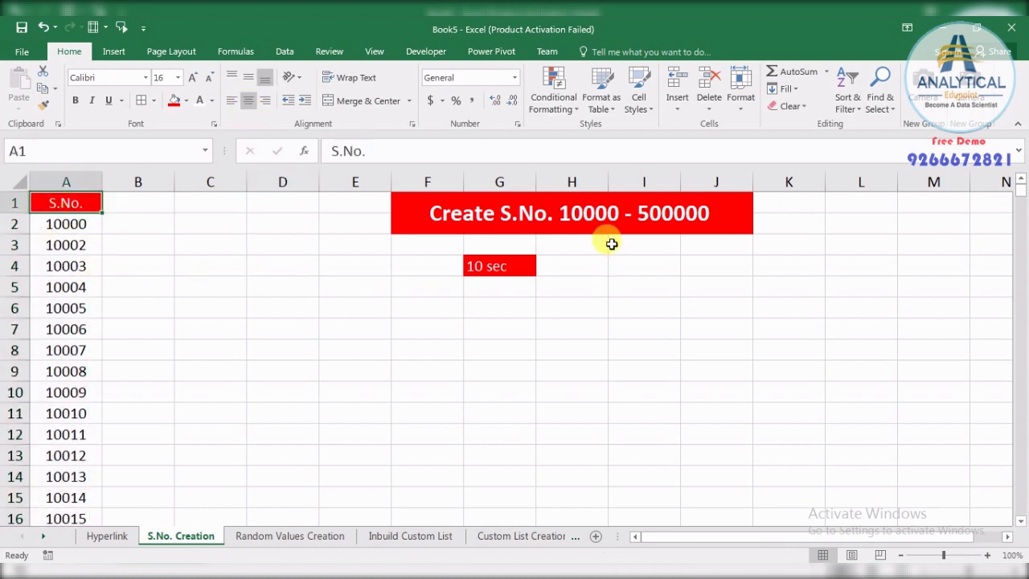
click(55, 225)
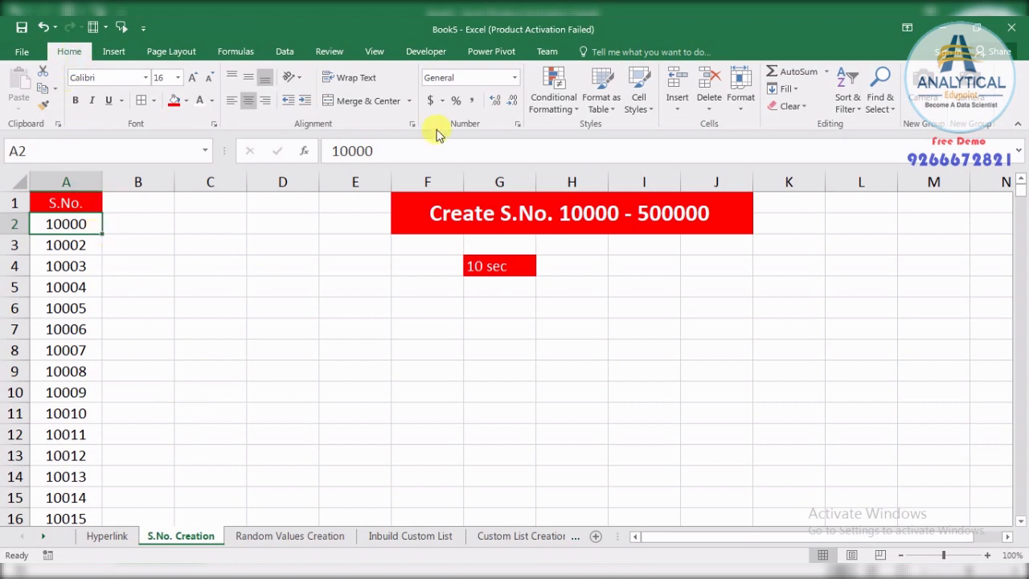
click(786, 92)
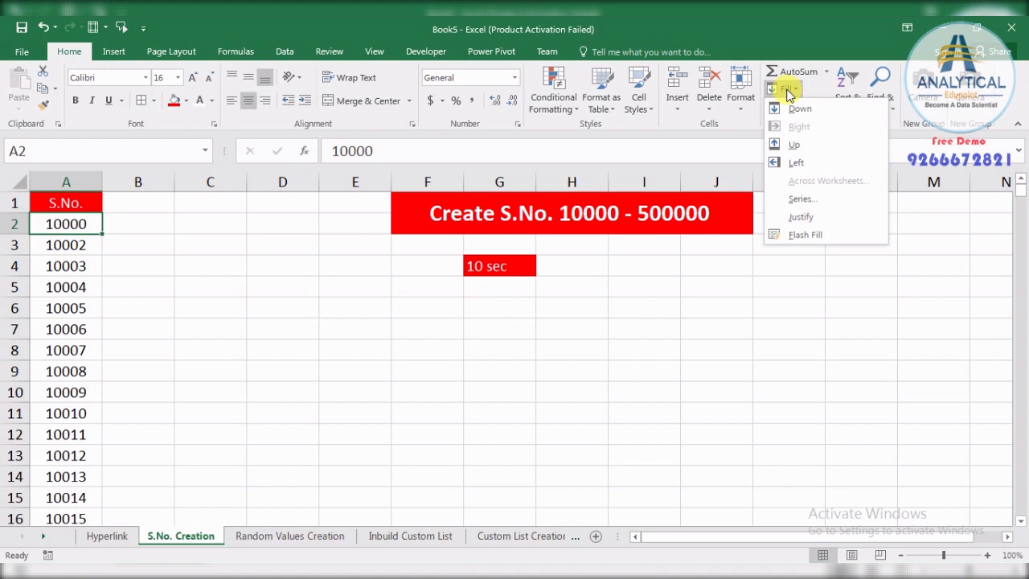
click(800, 201)
drag(783, 231, 437, 223)
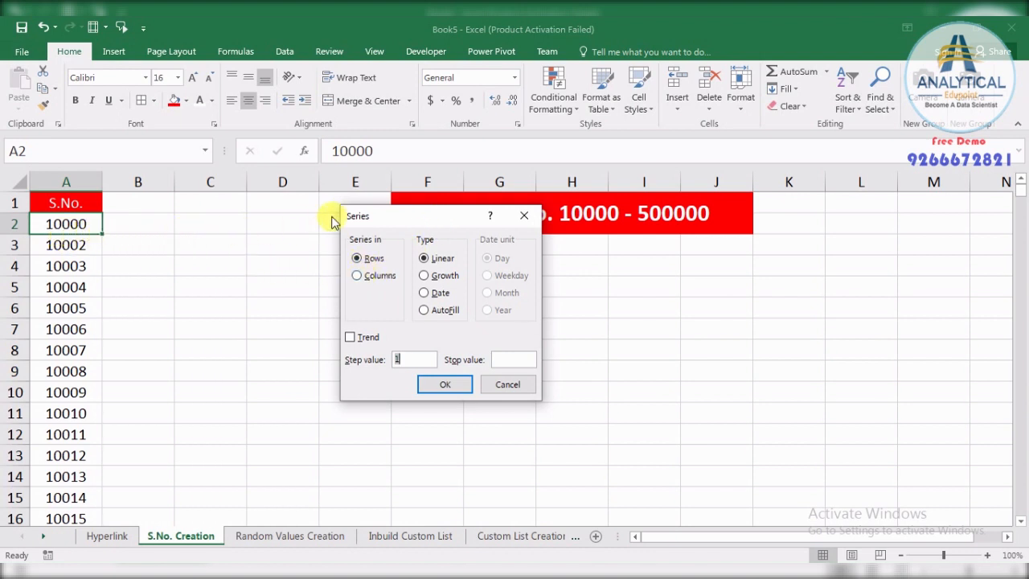
click(362, 281)
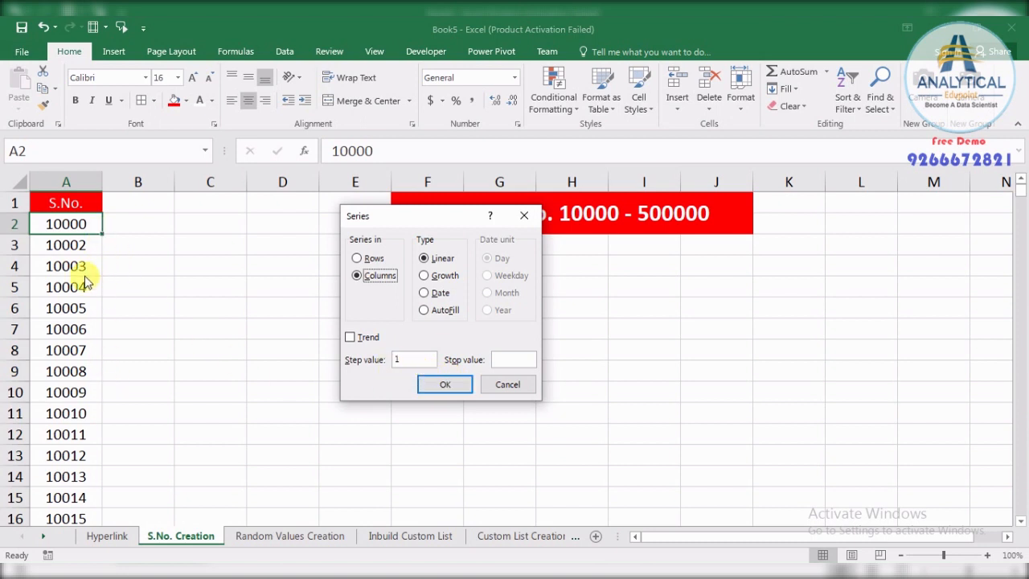
click(496, 359)
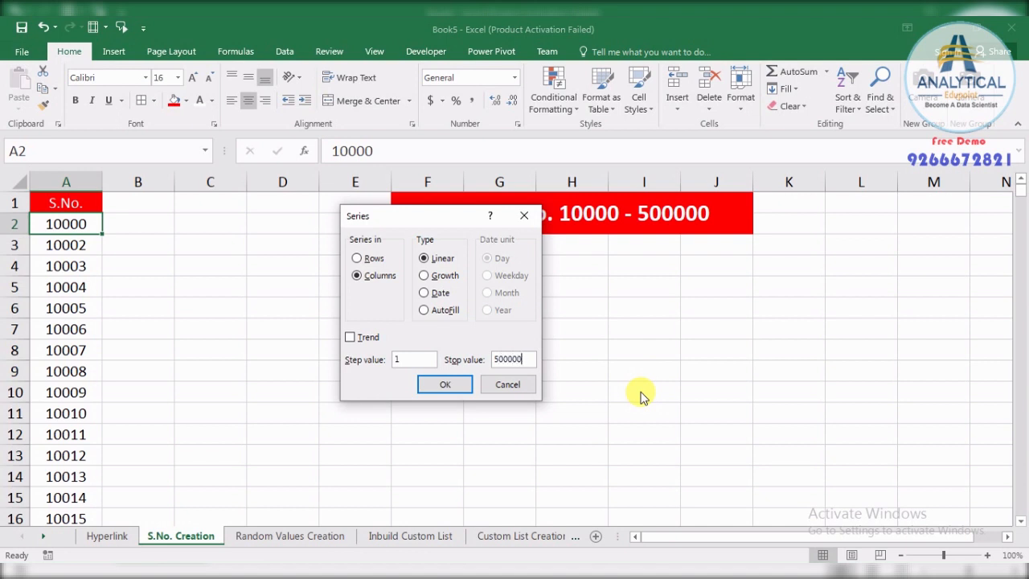
click(447, 385)
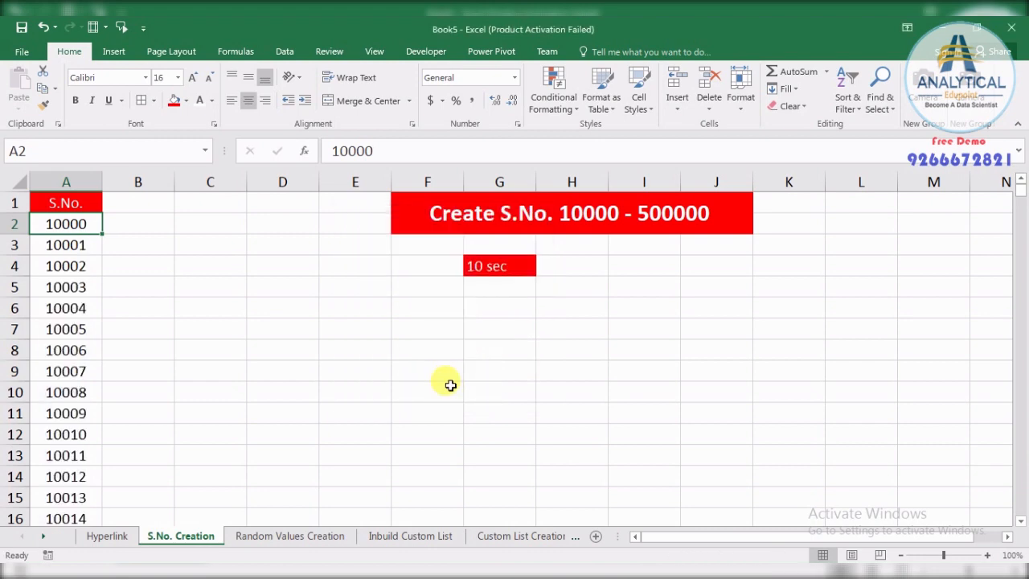
- Check the end of the serial number list in column A, and return to the heading in F1
key(ctrl+Down)
key(ctrl+Up)
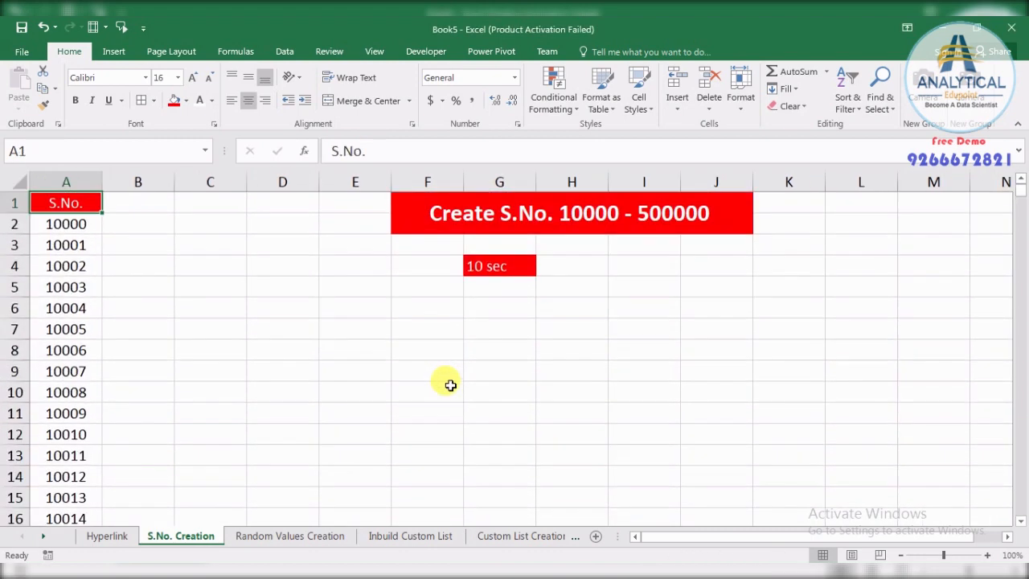
key(Right)
key(Right)
key(Right)
key(Right)
key(Right)
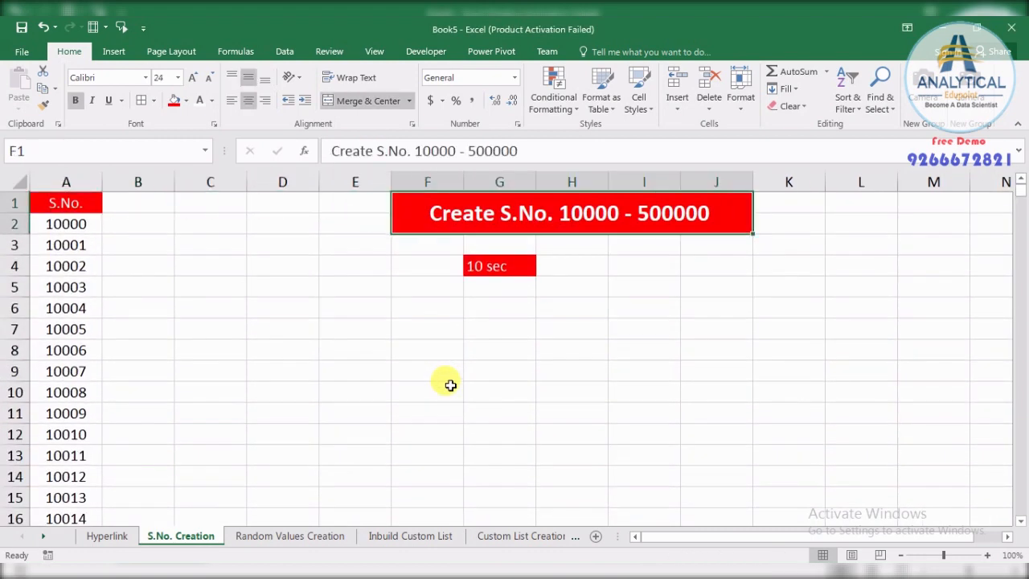
click(499, 265)
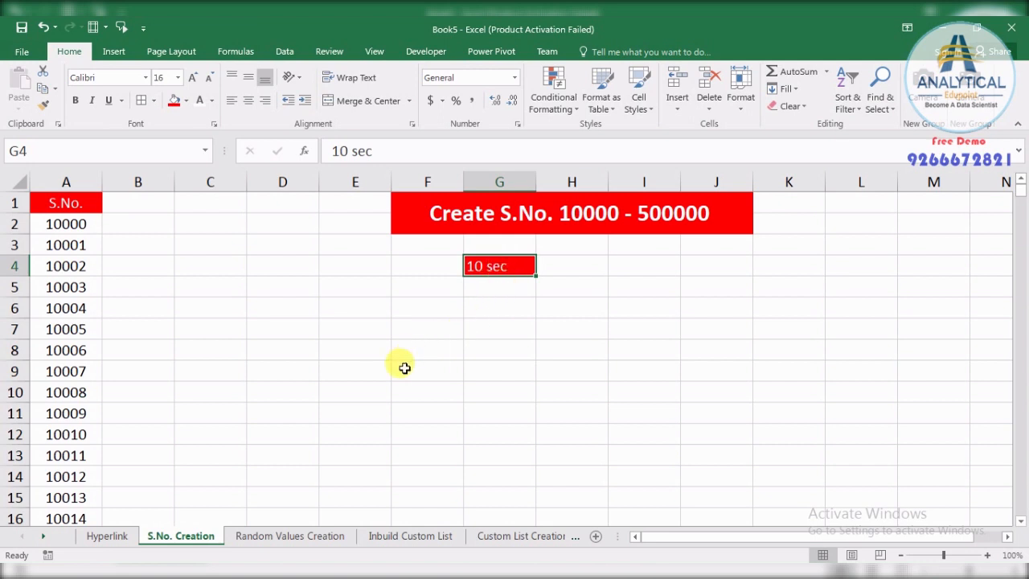
click(69, 201)
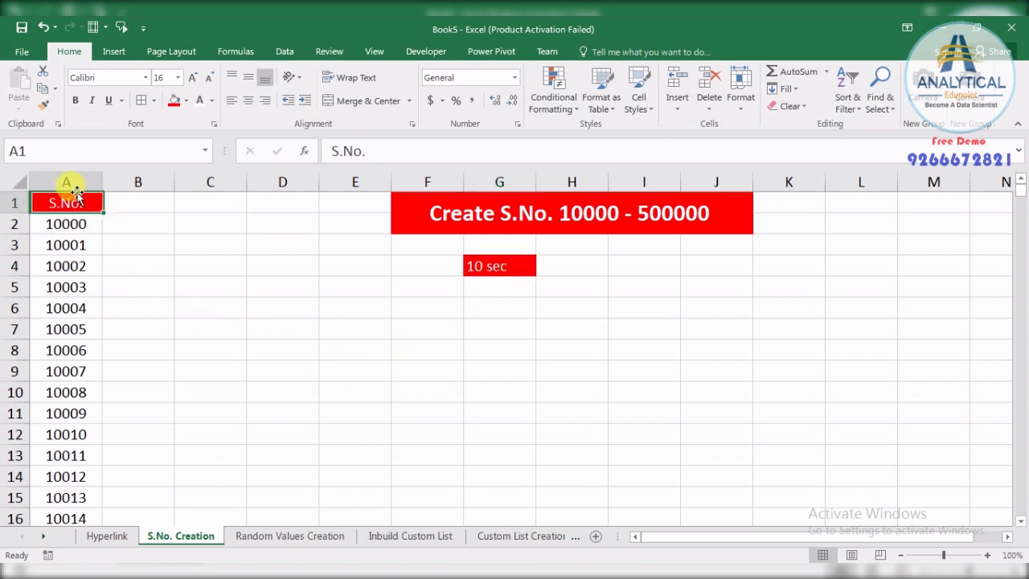
click(77, 184)
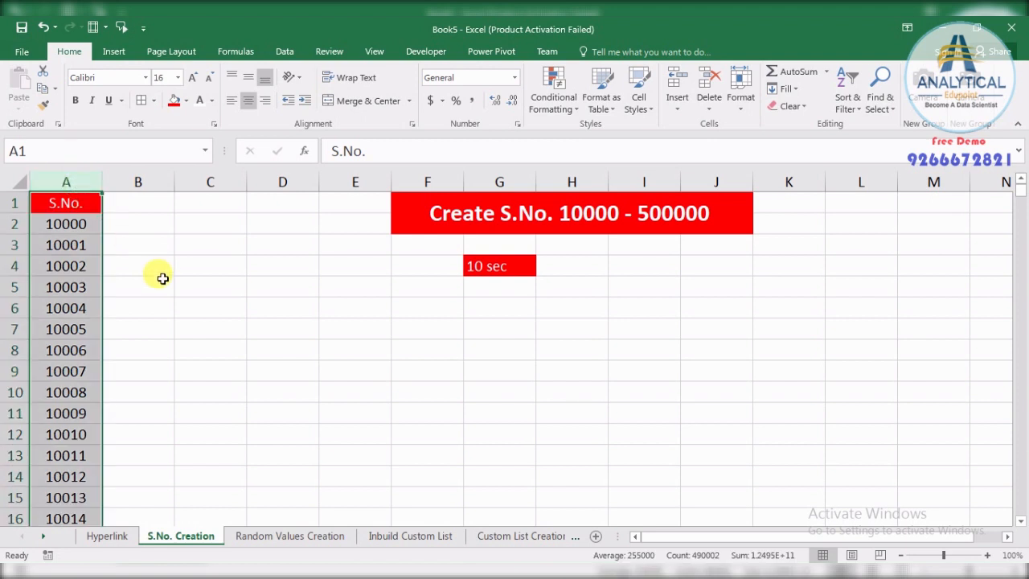
click(599, 266)
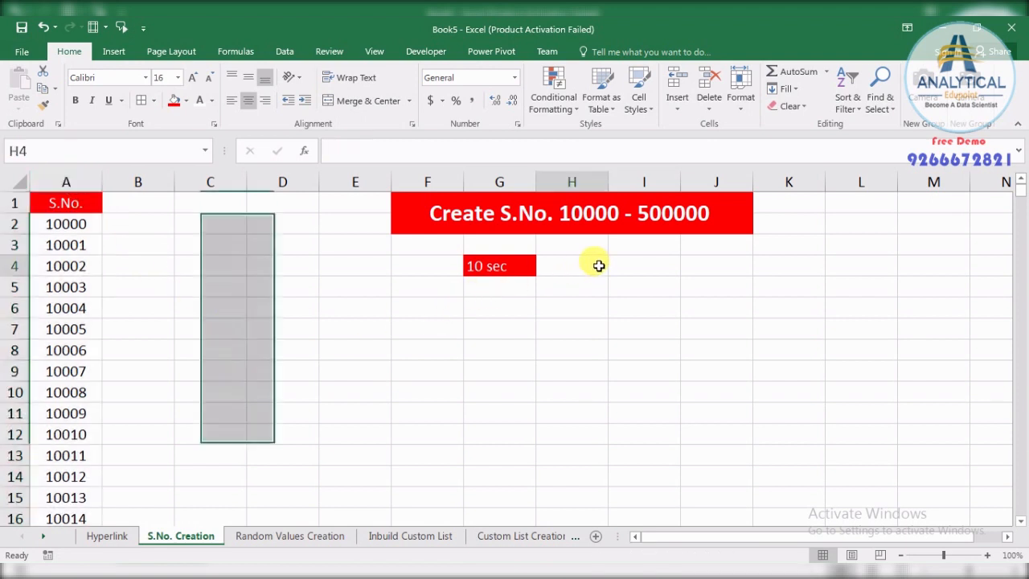
- Merge and center the "10 sec" label across G4:I4
drag(599, 266, 540, 268)
drag(636, 261, 507, 261)
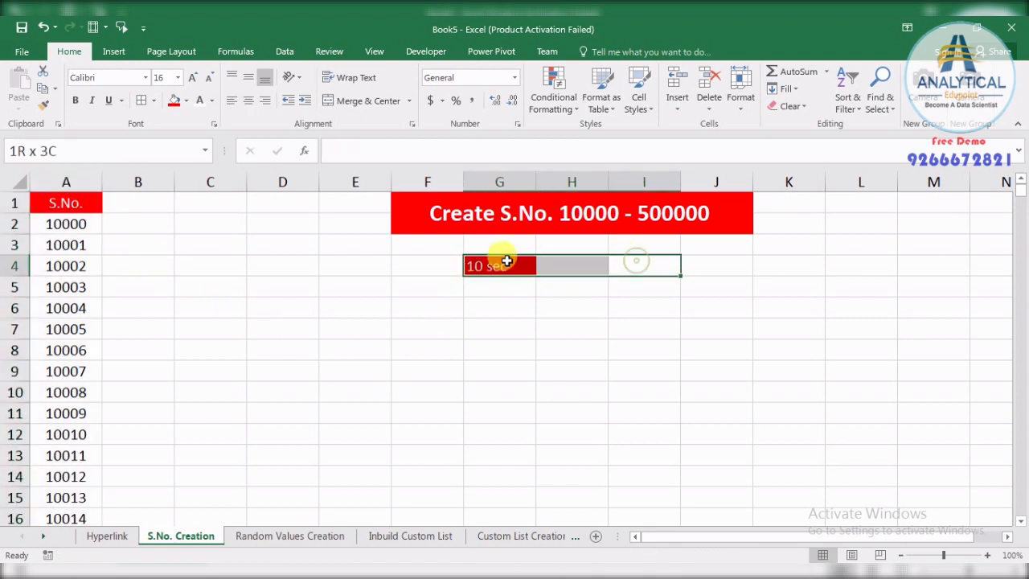
click(357, 102)
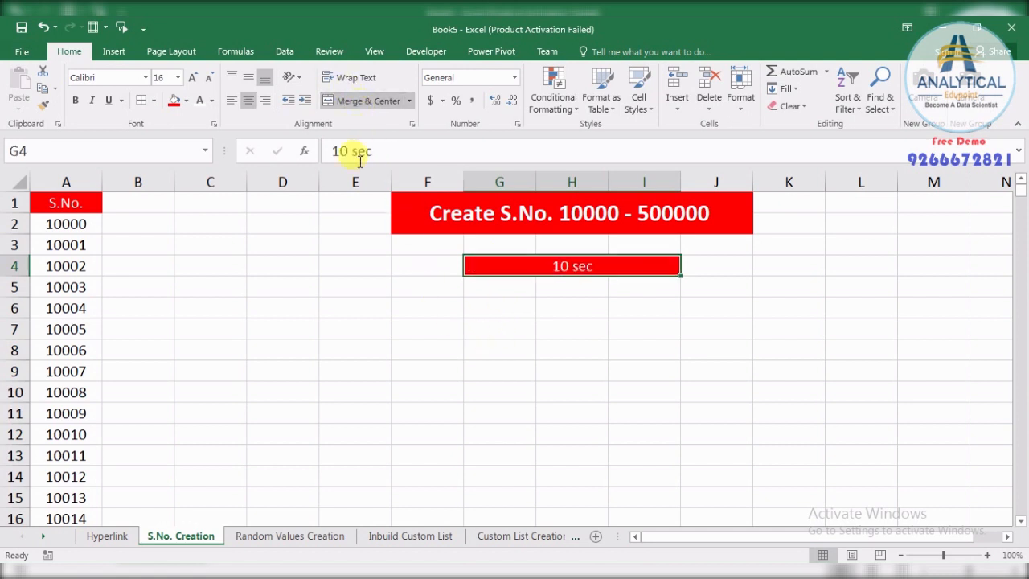
- Increase the "10 sec" label's font size to 24 and reduce the height of row 4
click(191, 76)
click(192, 77)
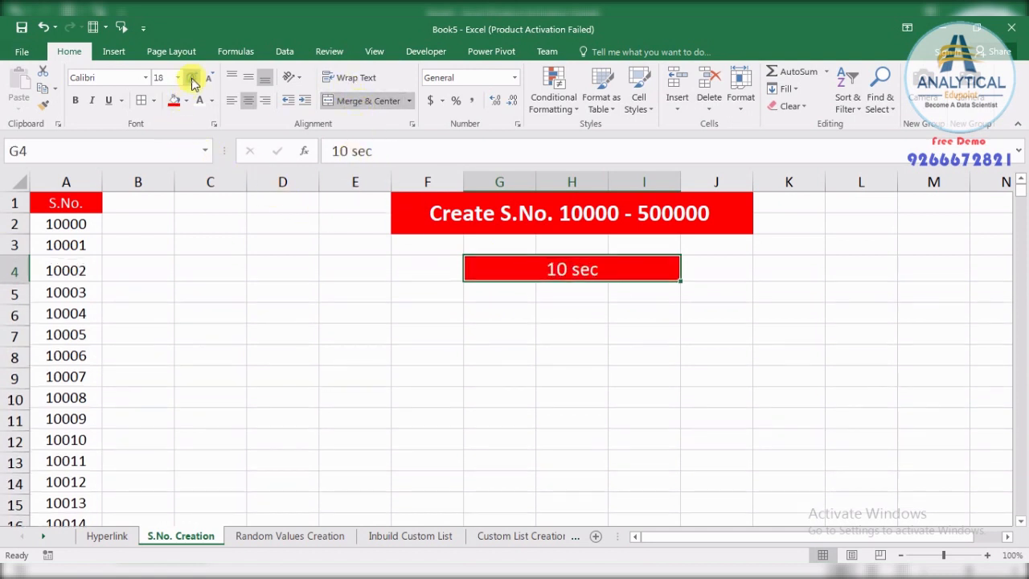
click(191, 76)
click(191, 76)
click(390, 341)
click(523, 270)
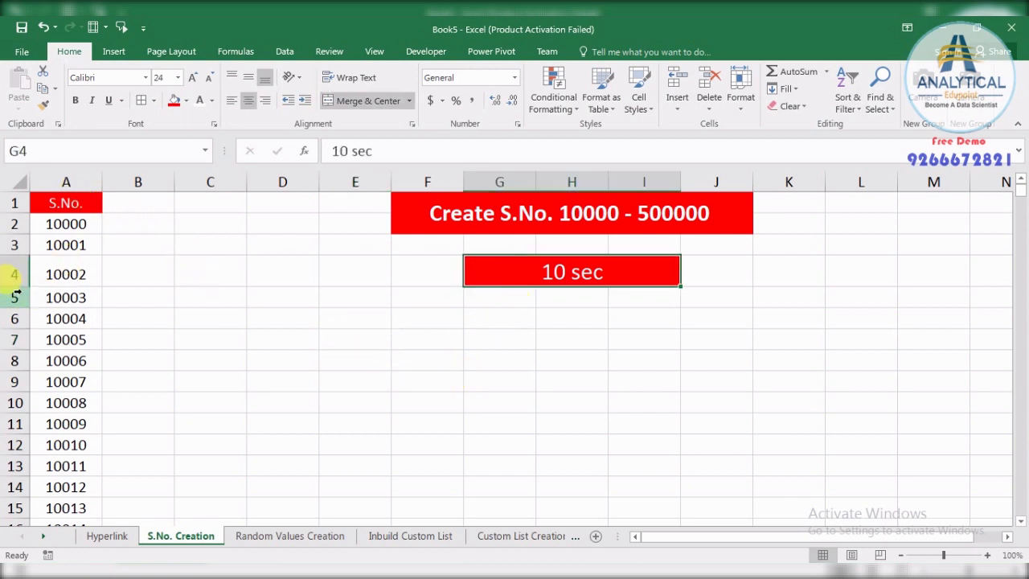
drag(14, 286, 15, 277)
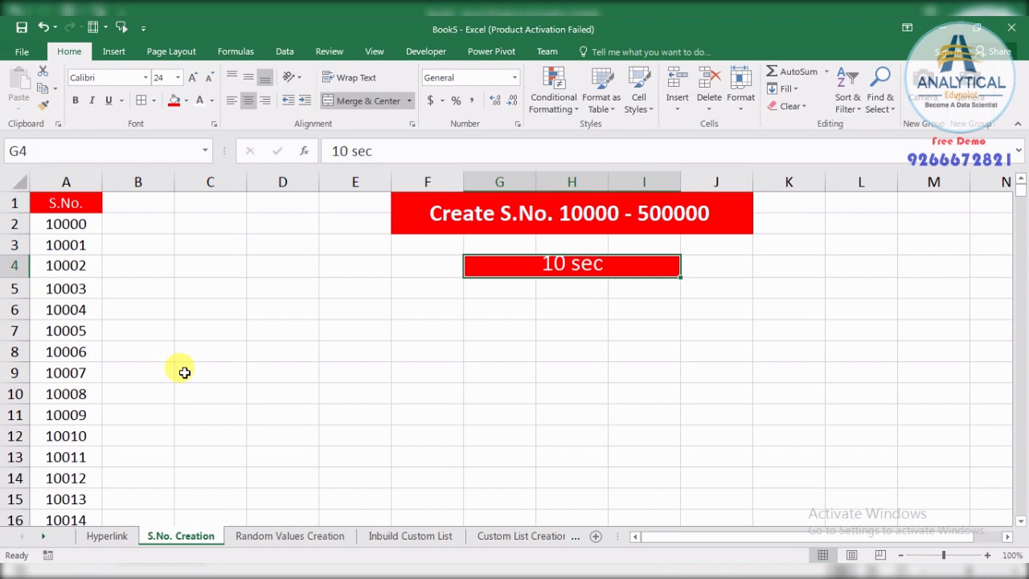
- On the Random Values Creation sheet, apply all borders to the ranges A1:F14 and H1:M14
click(268, 542)
click(333, 393)
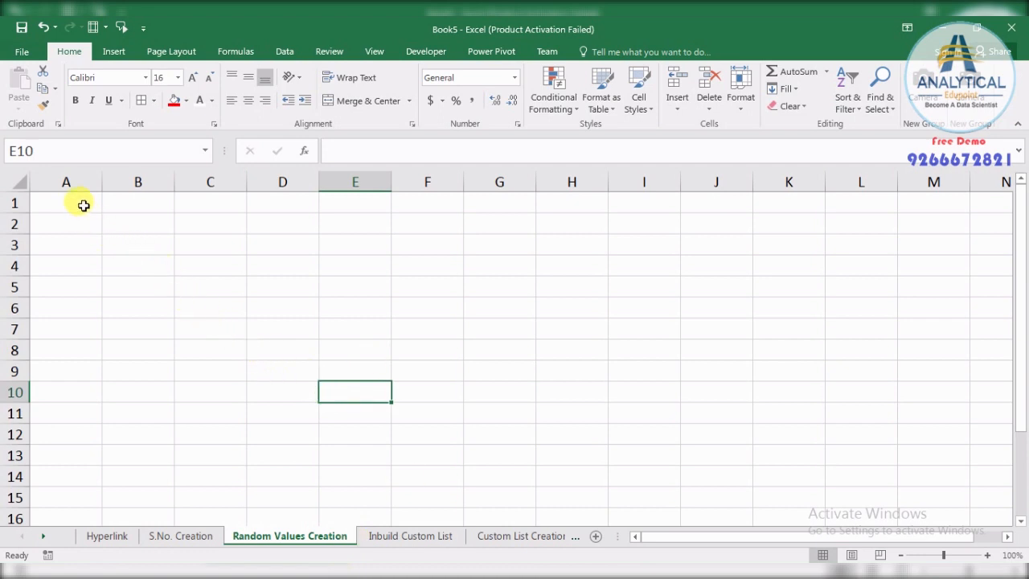
drag(83, 203, 396, 474)
click(140, 101)
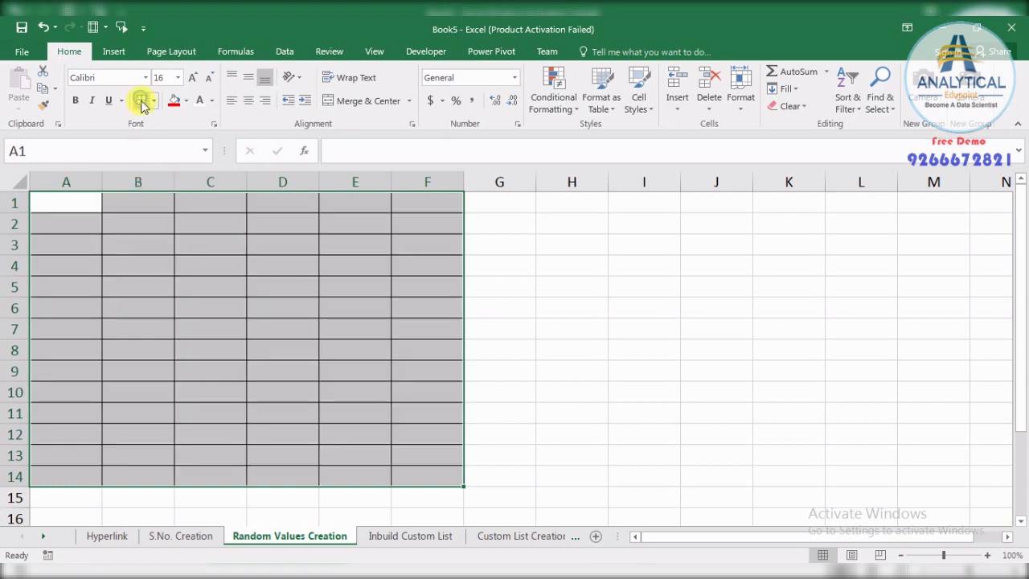
drag(566, 203, 903, 476)
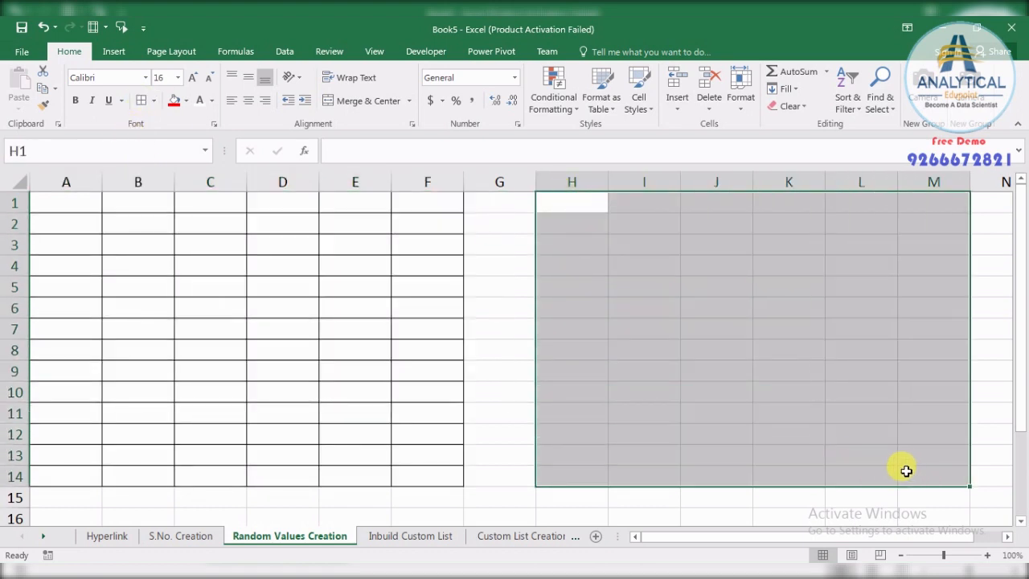
click(143, 106)
click(249, 331)
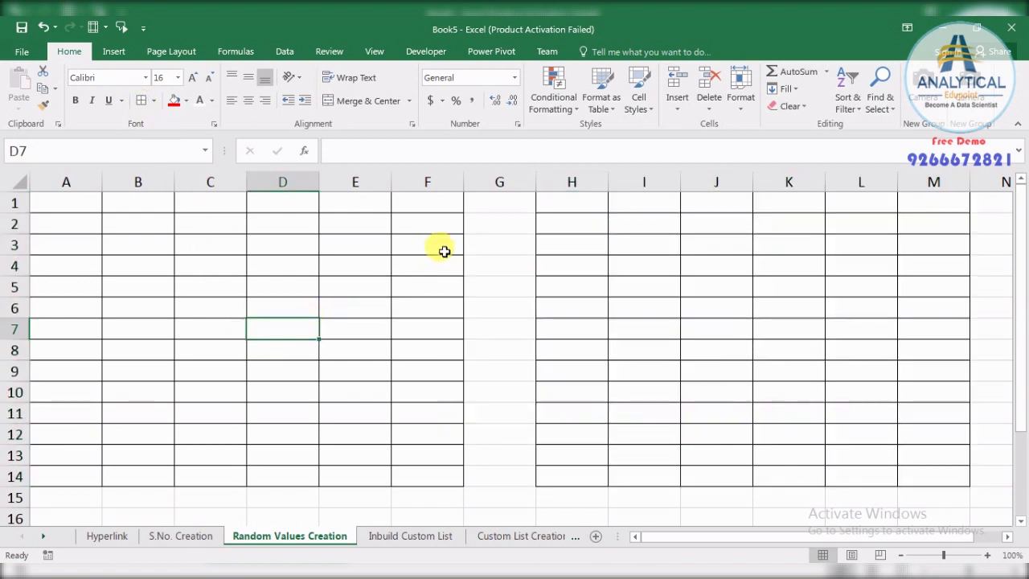
- Enter "2 Mins" in G1 and format it centered with a red fill and white text
click(493, 202)
text(2 Mins)
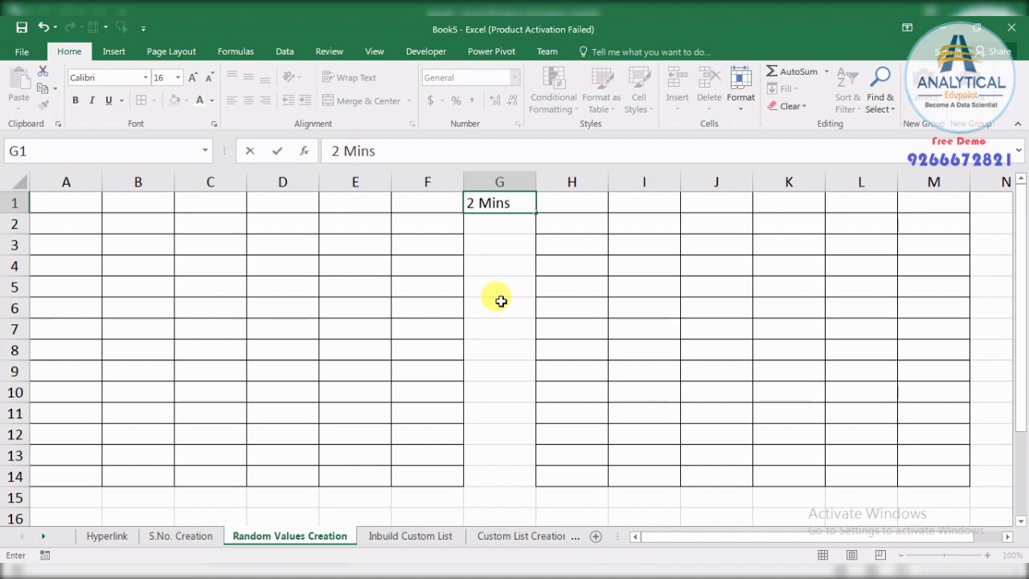
key(Return)
click(499, 301)
click(499, 202)
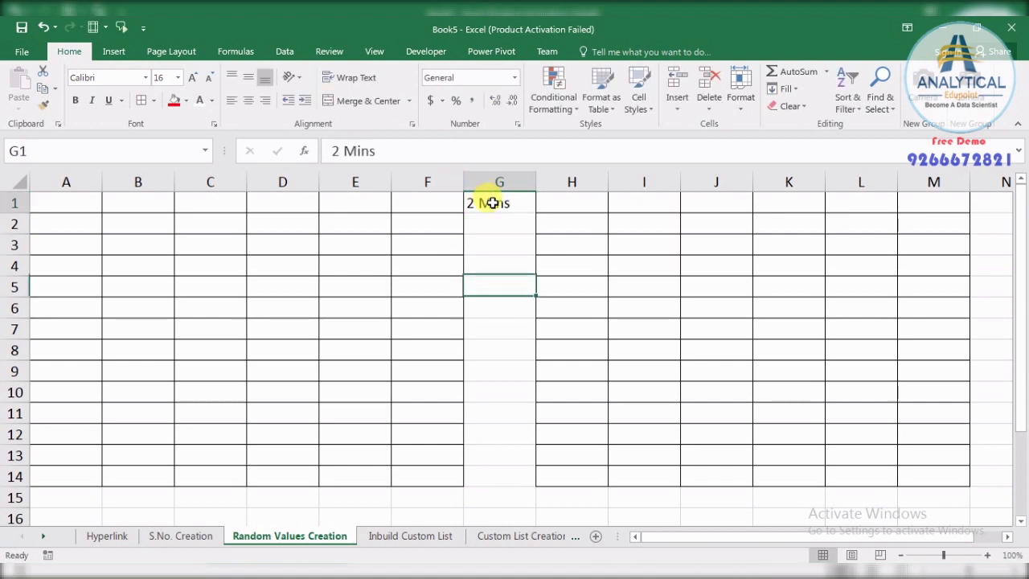
click(172, 101)
click(199, 100)
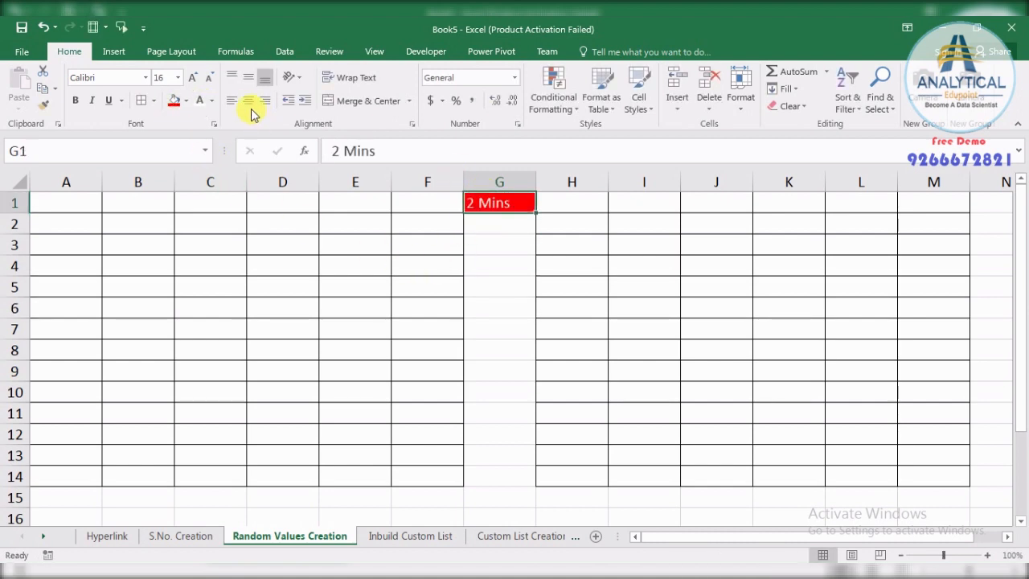
click(248, 101)
click(254, 288)
- Enter the random value limits beside the first bordered range: 100000 in G4 and 500000 in G5
drag(51, 201, 456, 480)
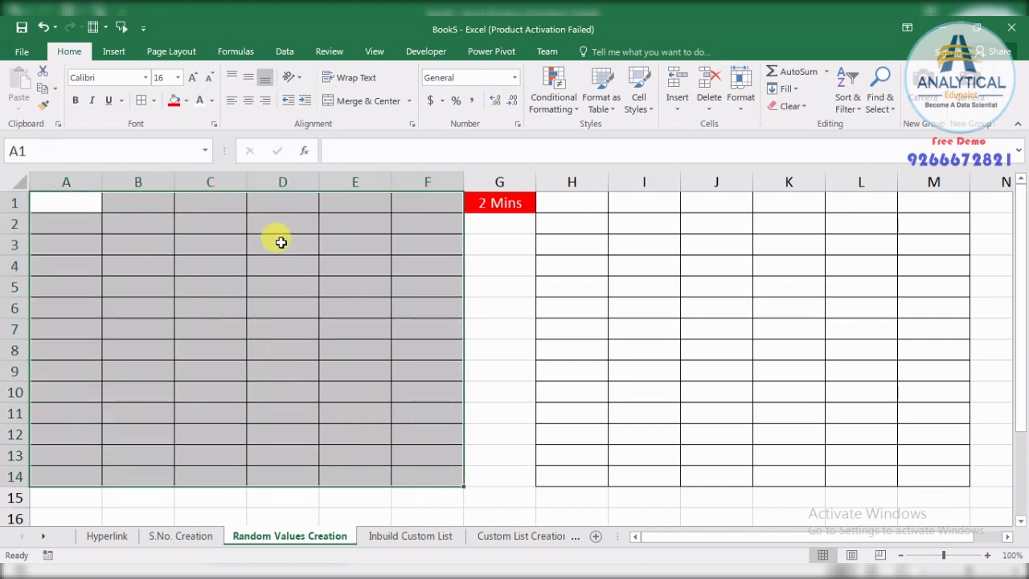
click(497, 268)
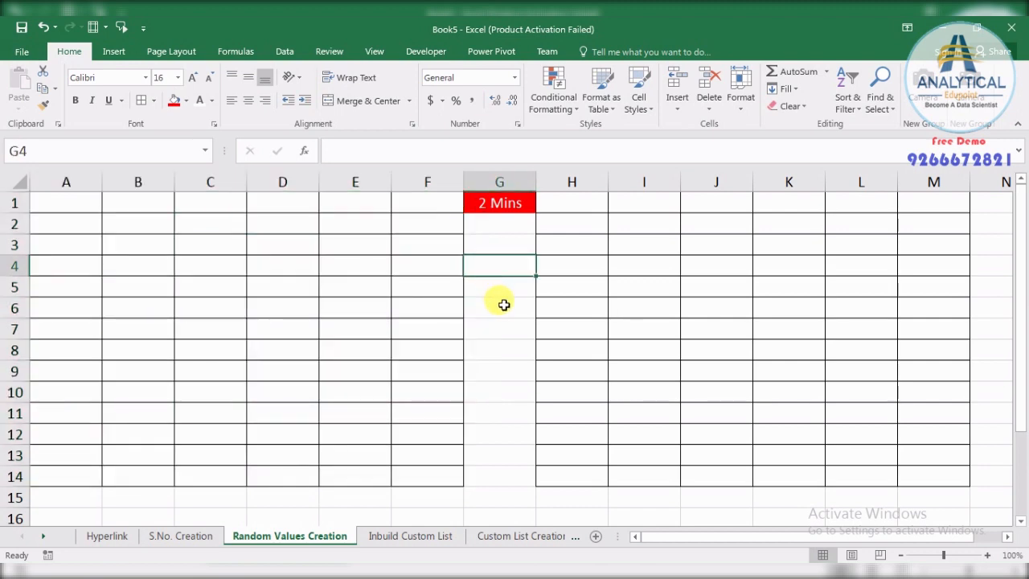
text(10000)
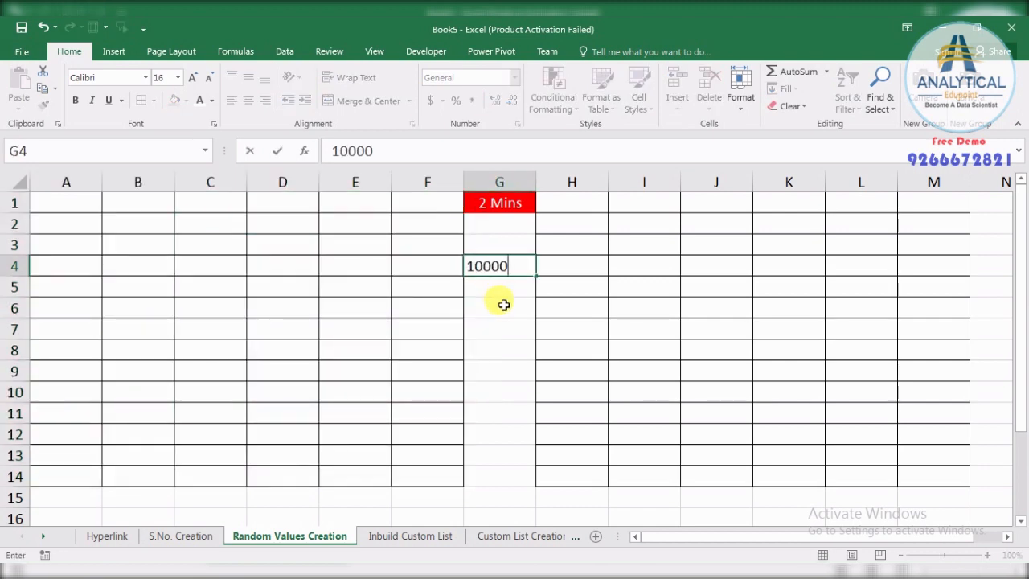
text(0)
key(Return)
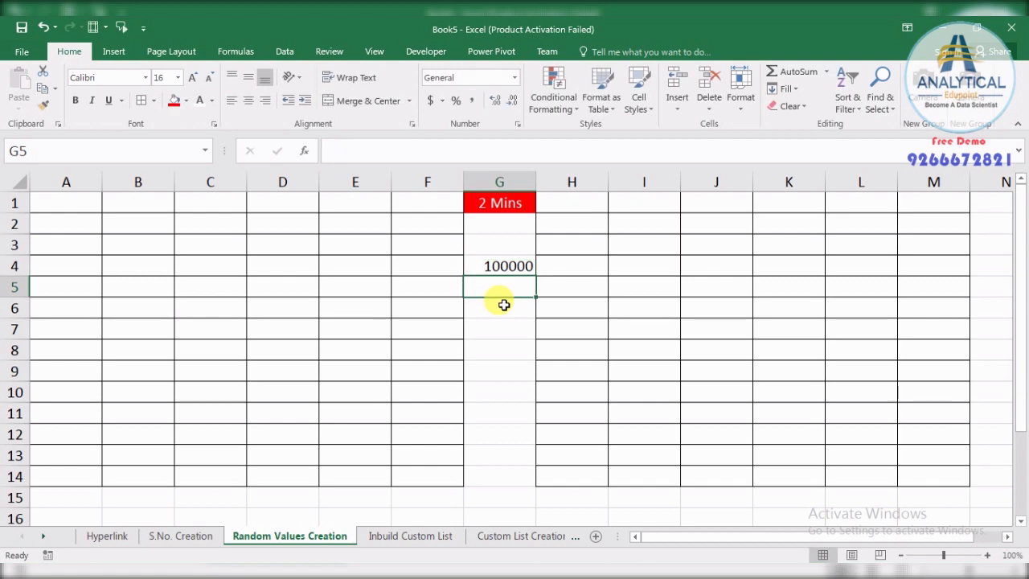
text(500000)
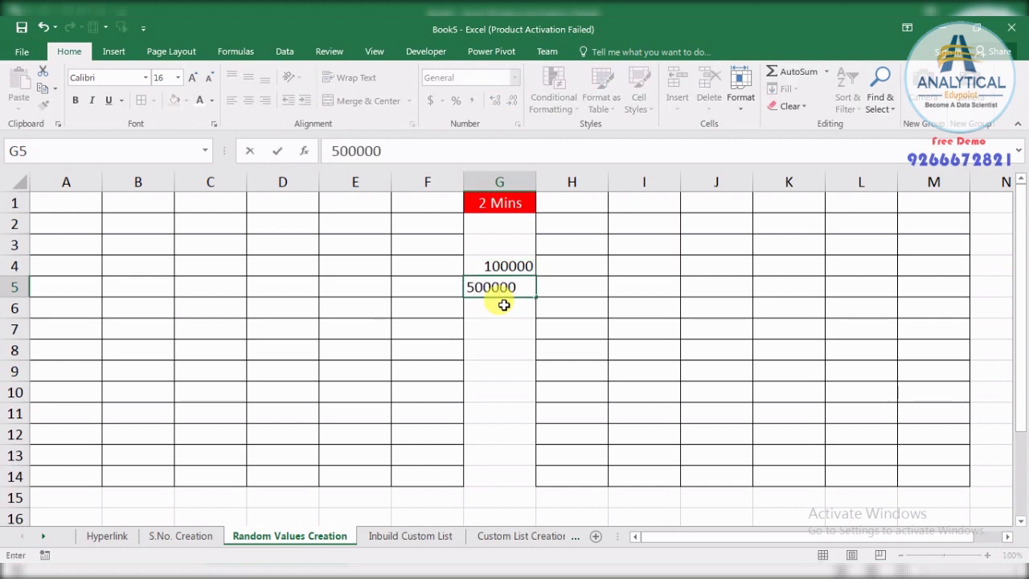
key(Return)
- Enter the sample values 100322 in A1 and 45666 in A2 by hand
drag(73, 207, 420, 474)
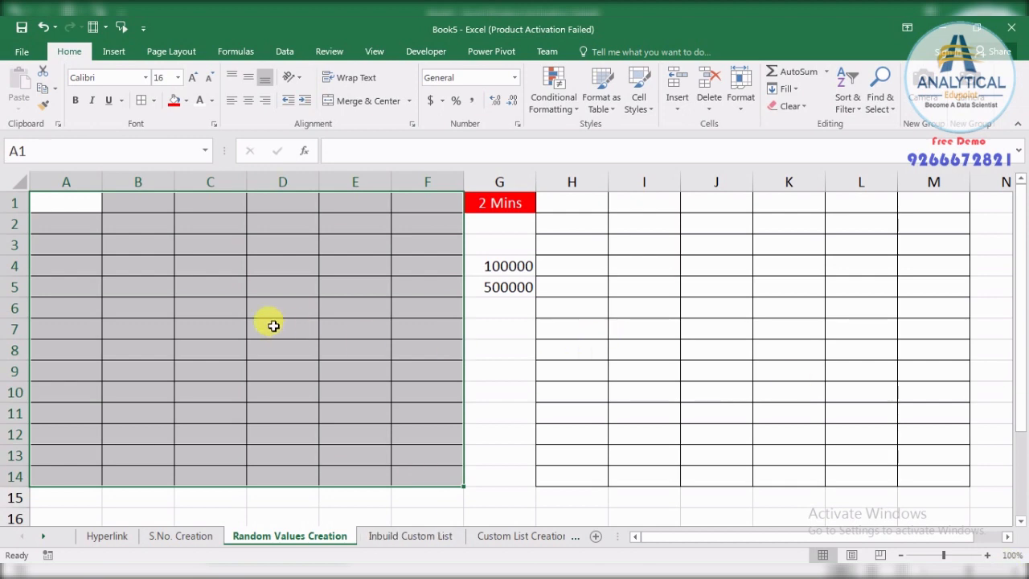
click(95, 222)
click(81, 200)
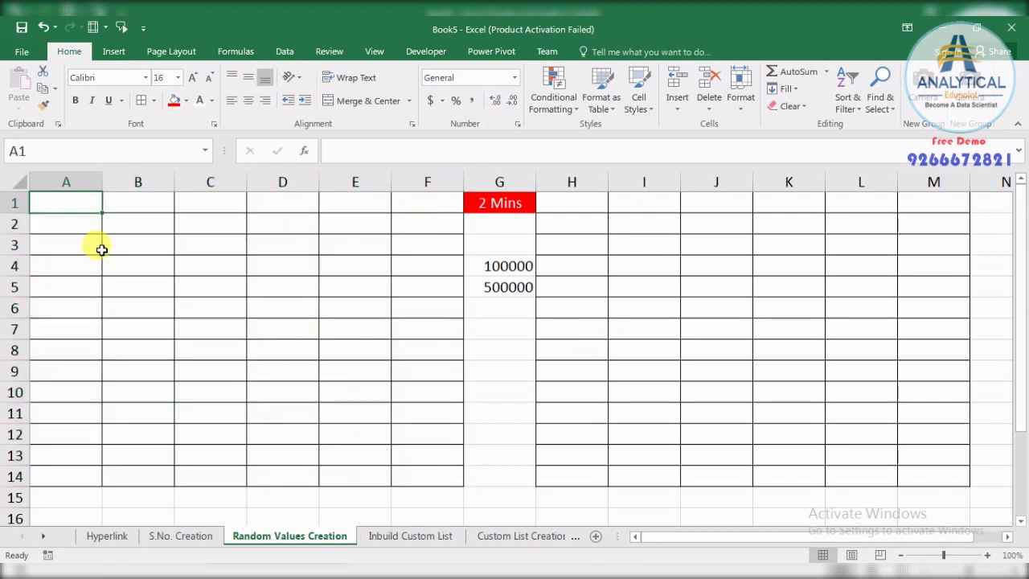
text(100322)
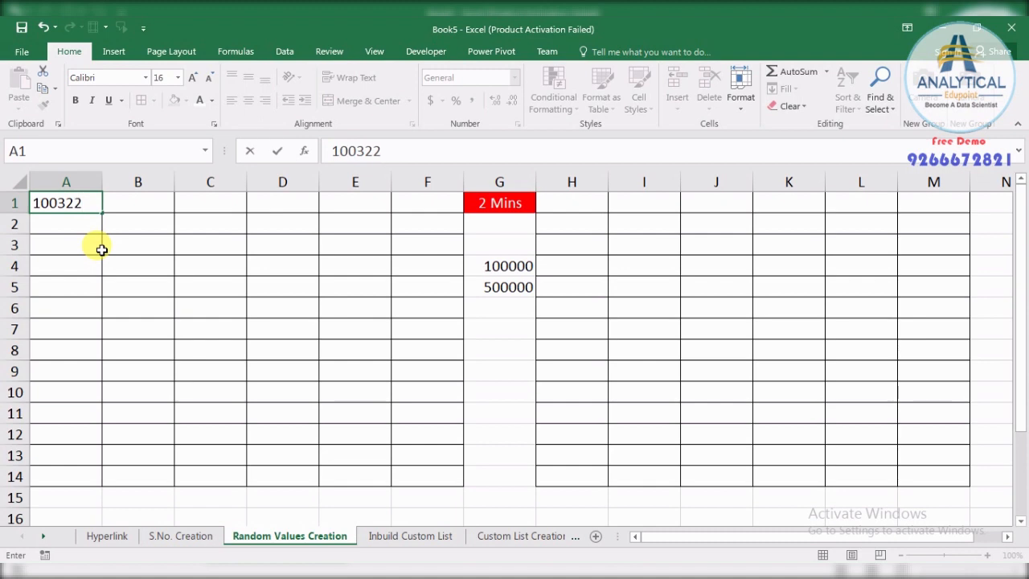
key(Return)
text(6565)
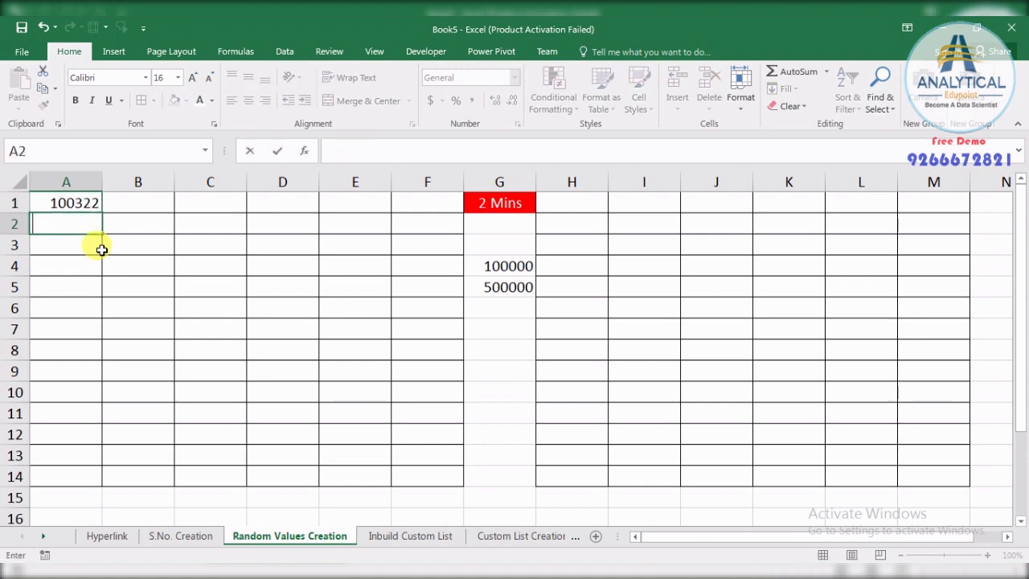
text(666)
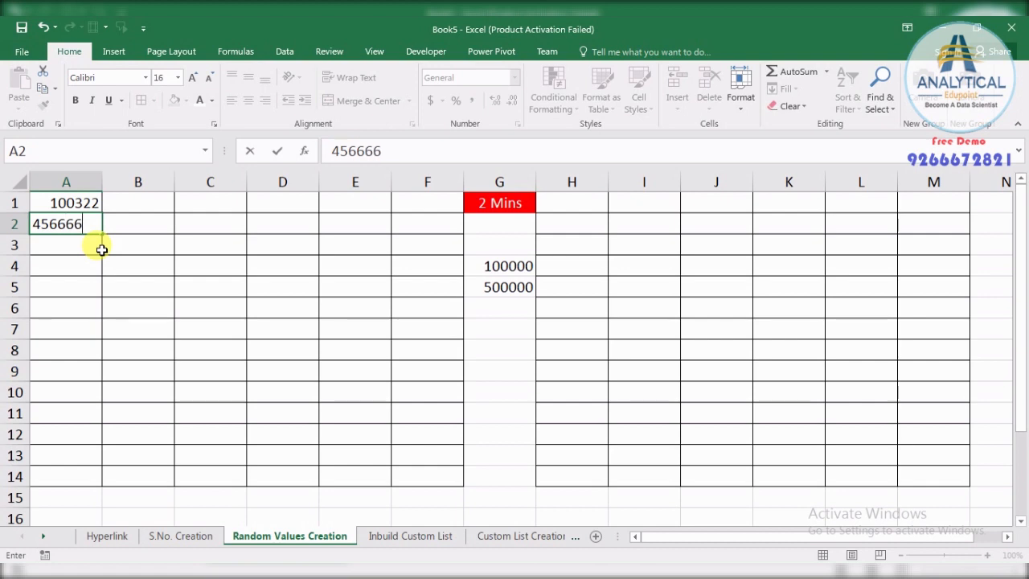
key(Return)
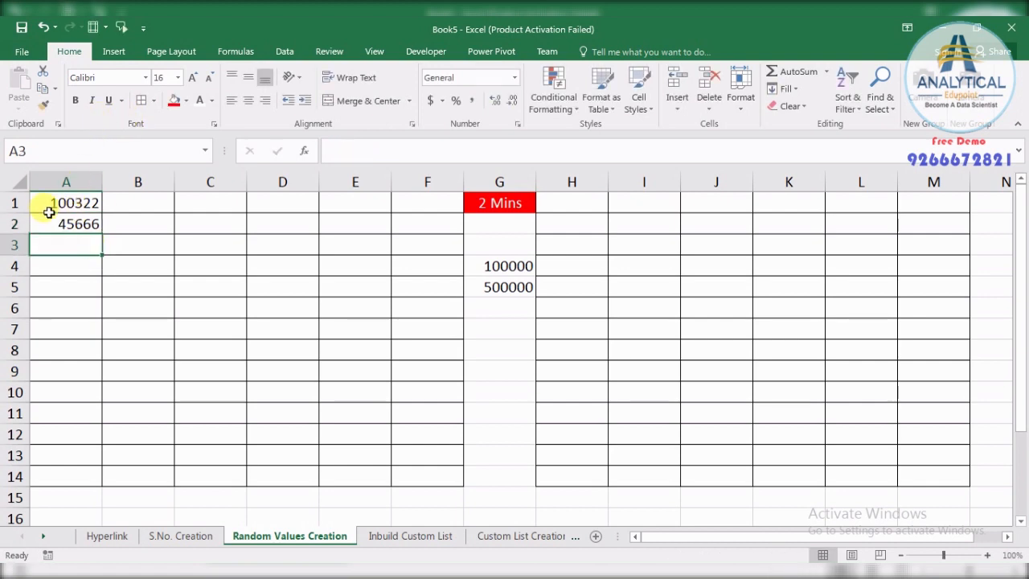
- Clear the manually entered sample values from A1:A2
drag(46, 206, 427, 478)
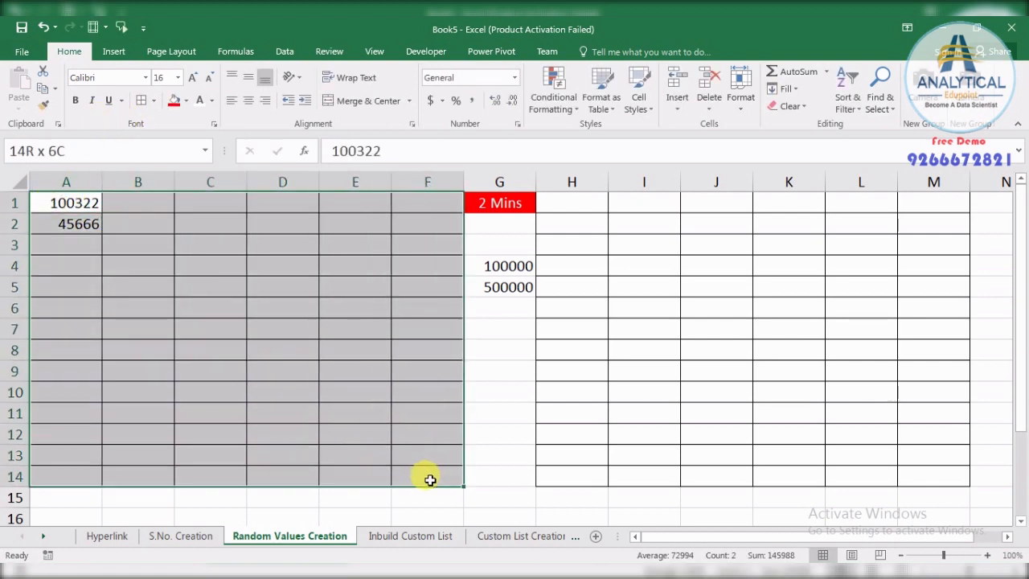
click(70, 223)
drag(62, 206, 76, 225)
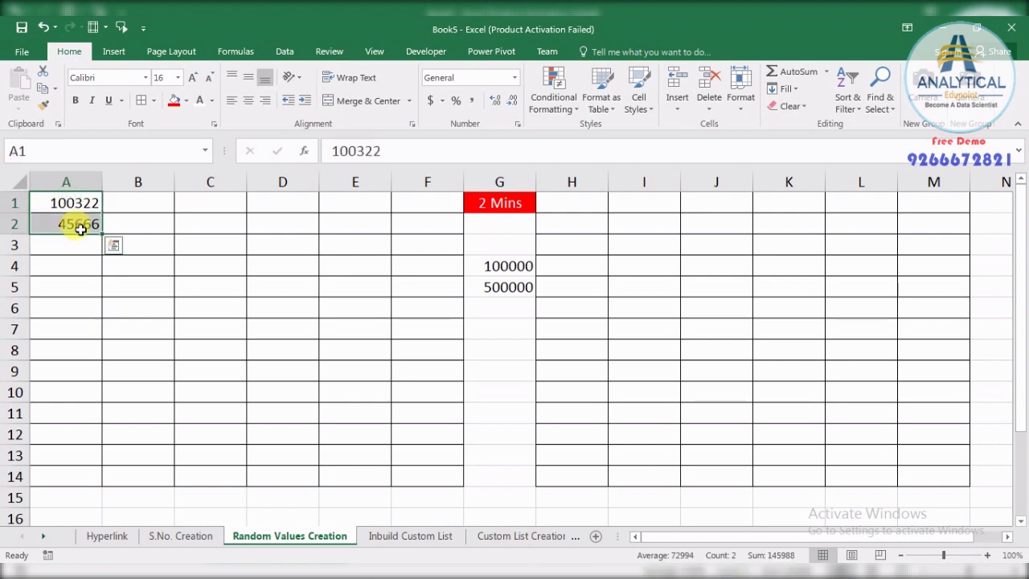
key(Delete)
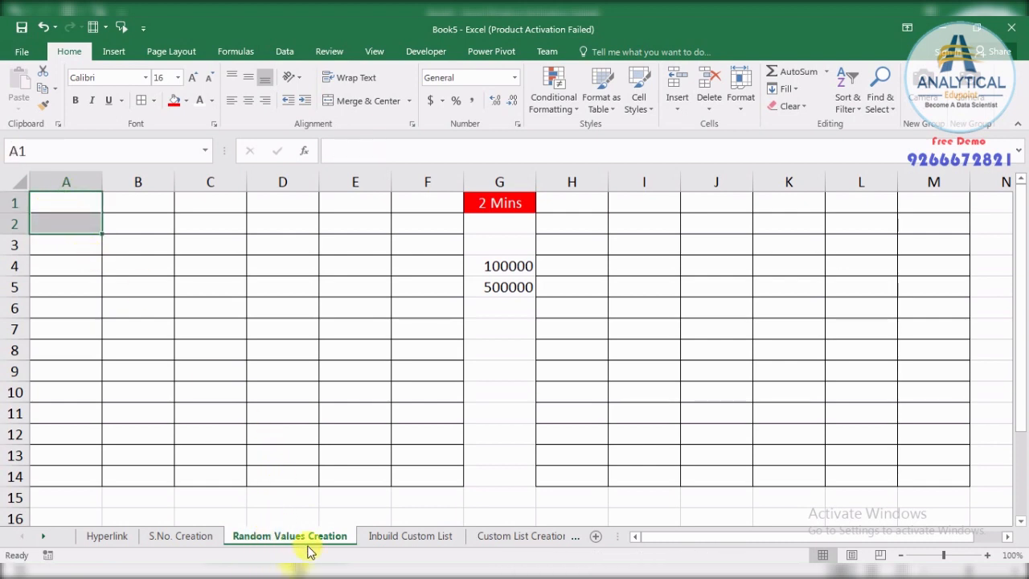
- Enter the formula =RANDBETWEEN(100000,500000) in A1
click(303, 408)
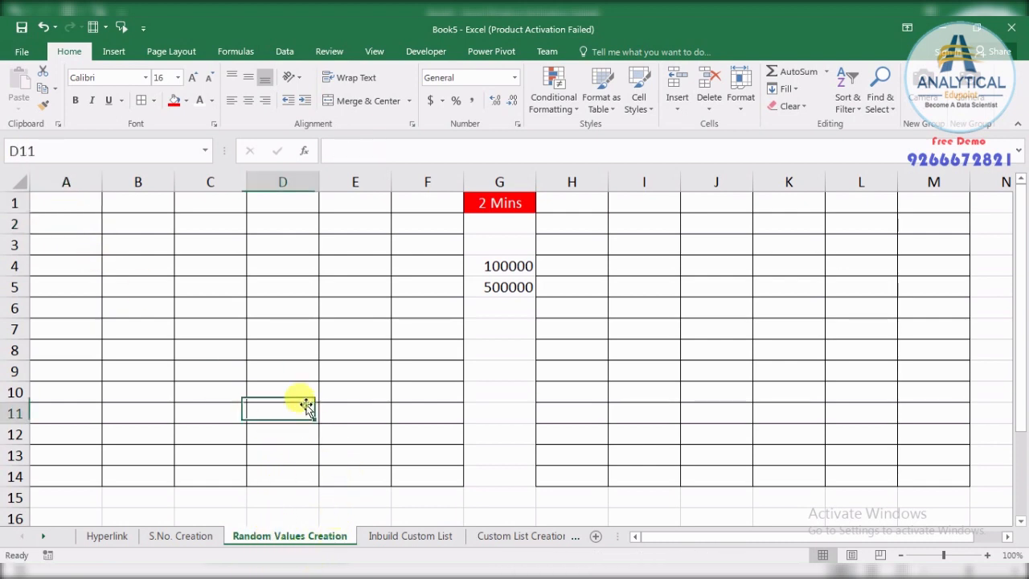
click(85, 202)
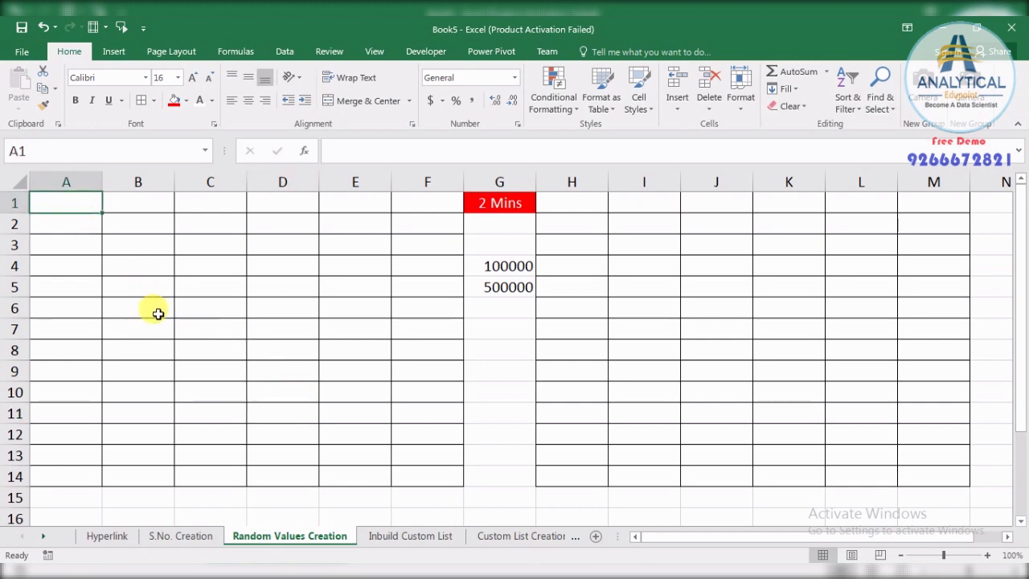
text(=rand)
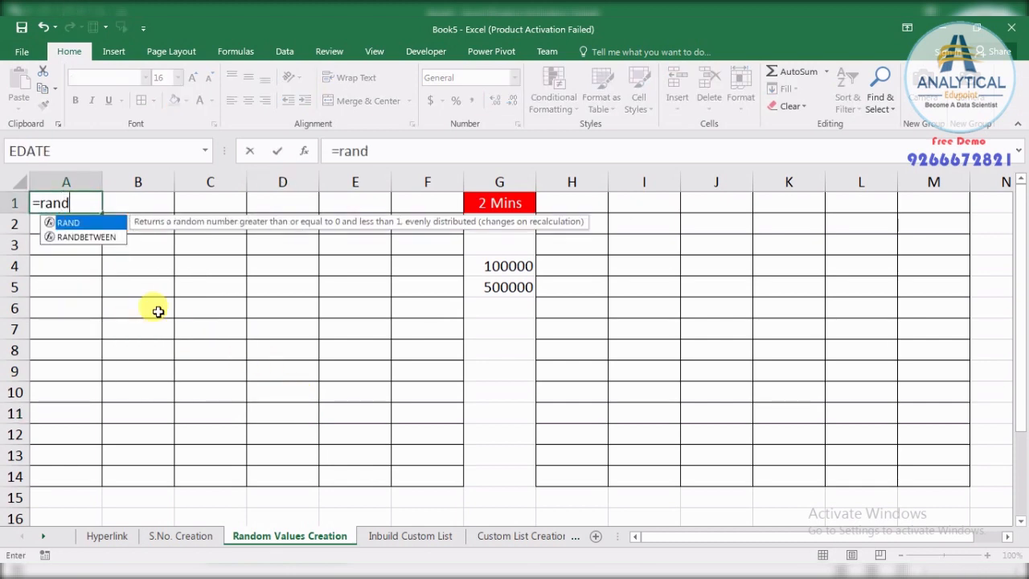
key(Down)
key(Tab)
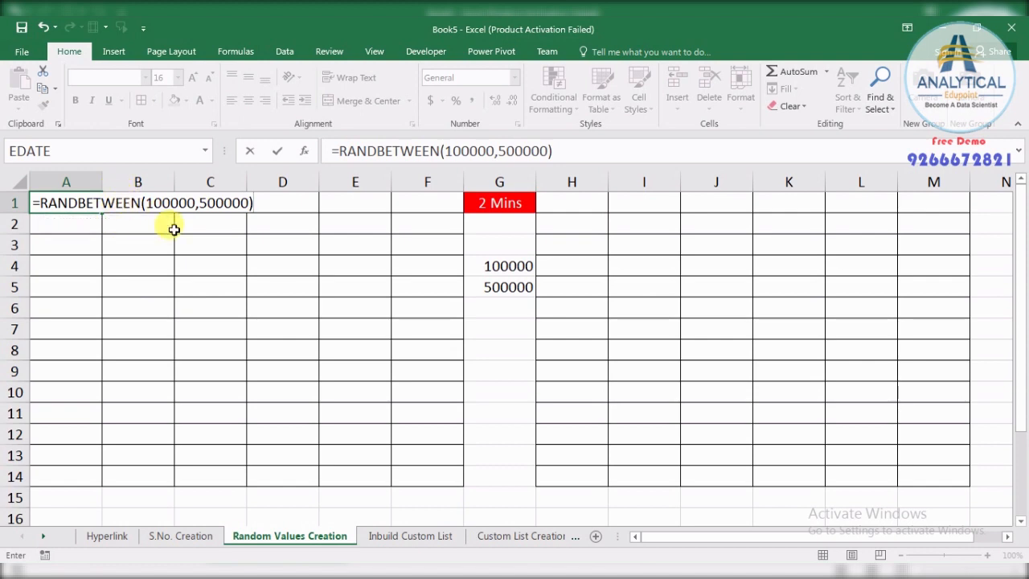
key(Return)
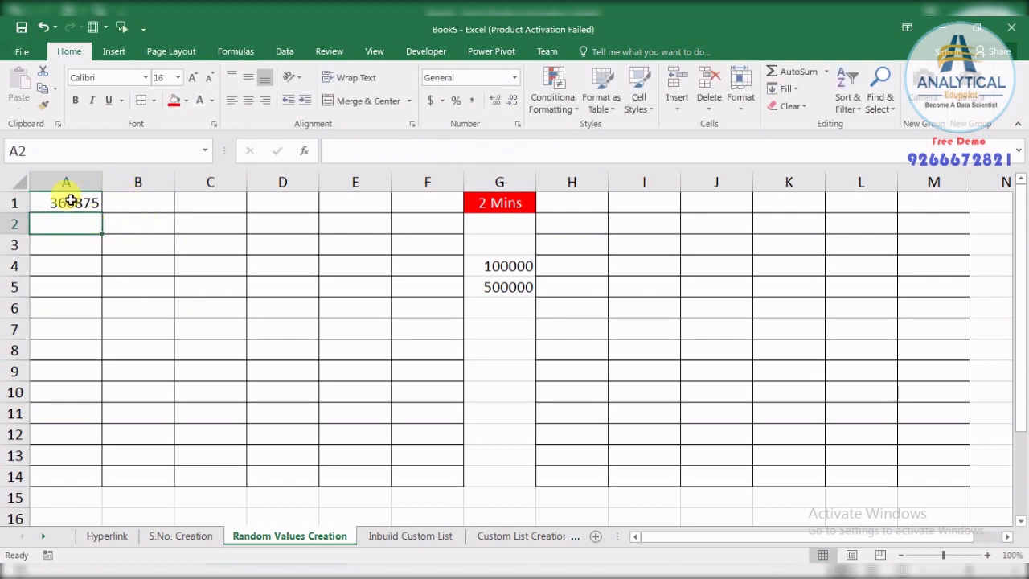
- Fill the RANDBETWEEN formula from A1 across the whole bordered range A1:F14
click(69, 201)
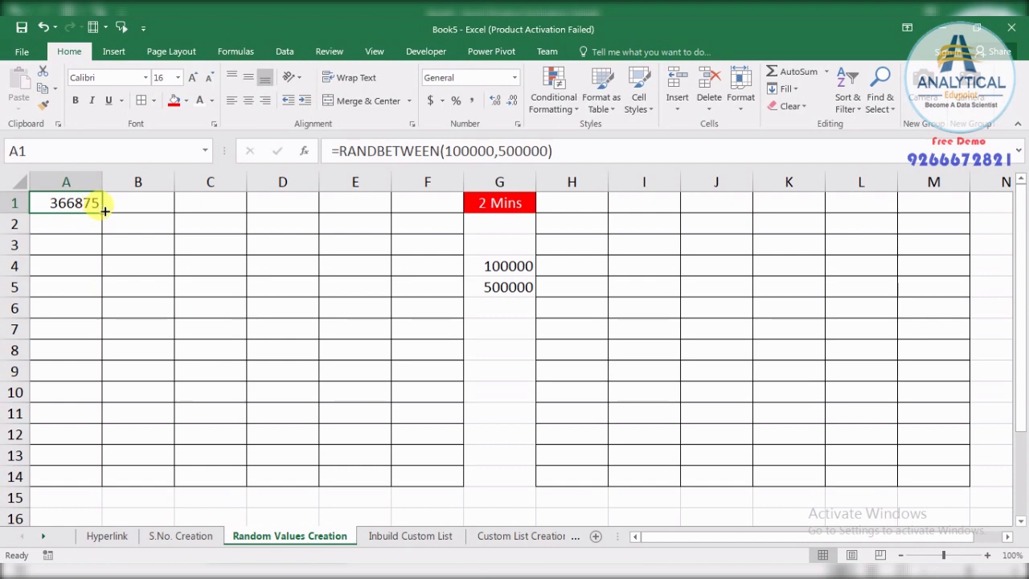
drag(103, 211, 463, 486)
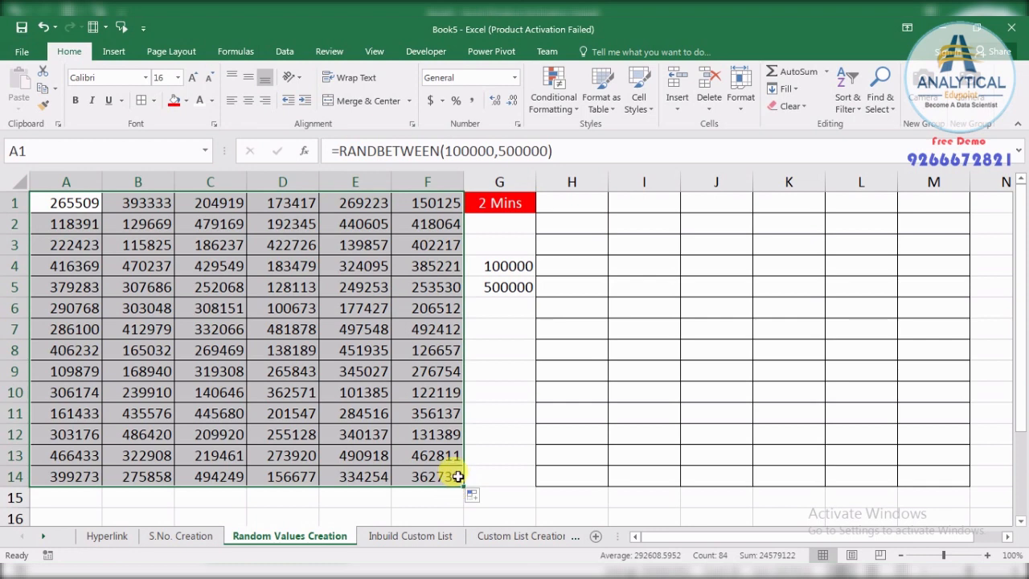
click(498, 208)
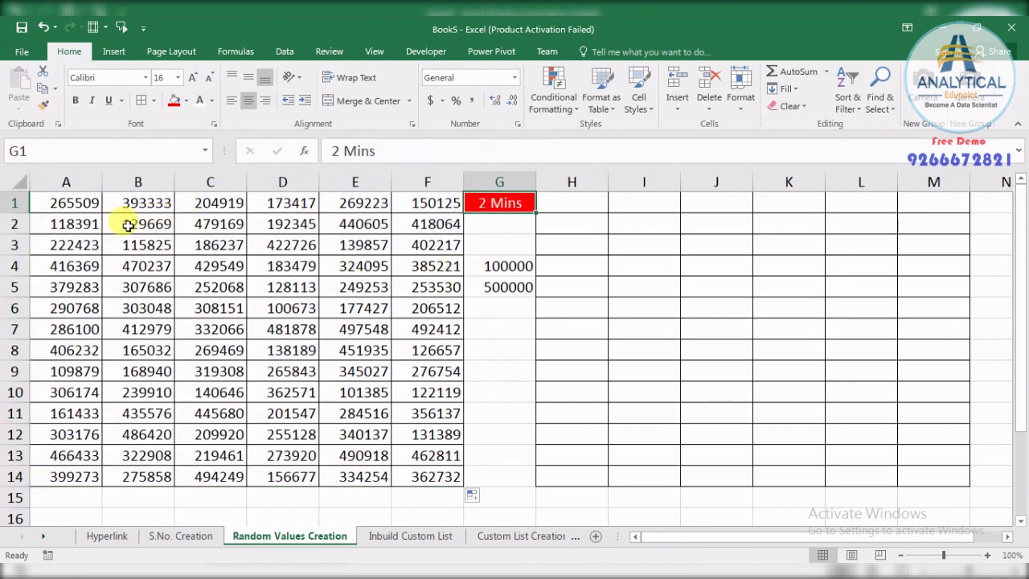
drag(71, 202, 443, 471)
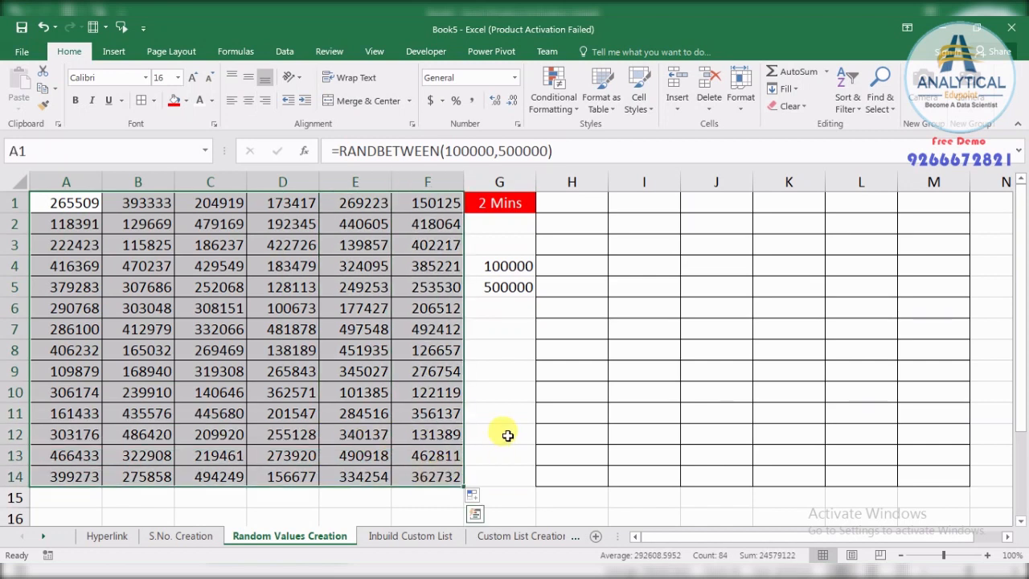
click(498, 411)
click(65, 205)
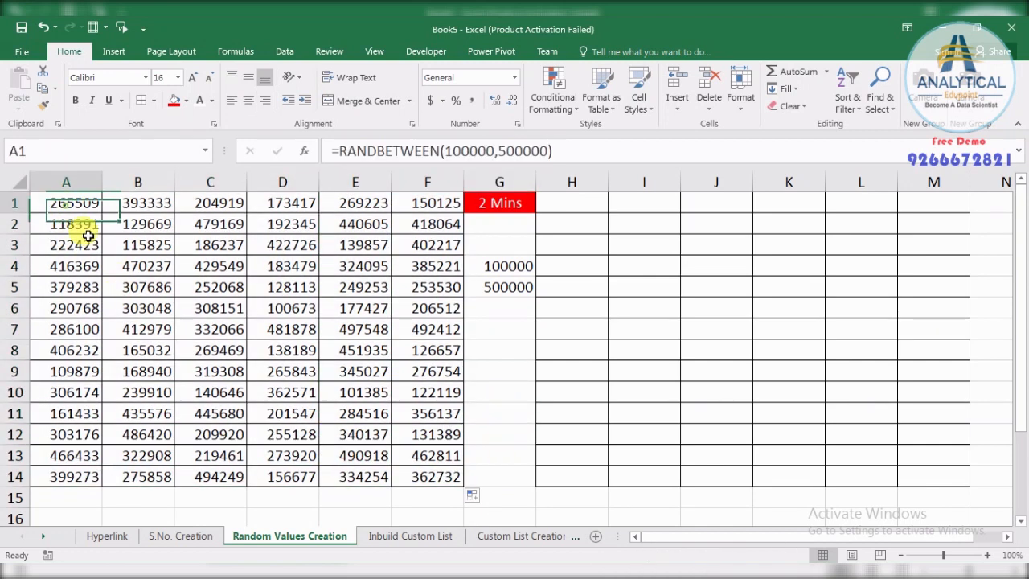
drag(88, 233, 434, 468)
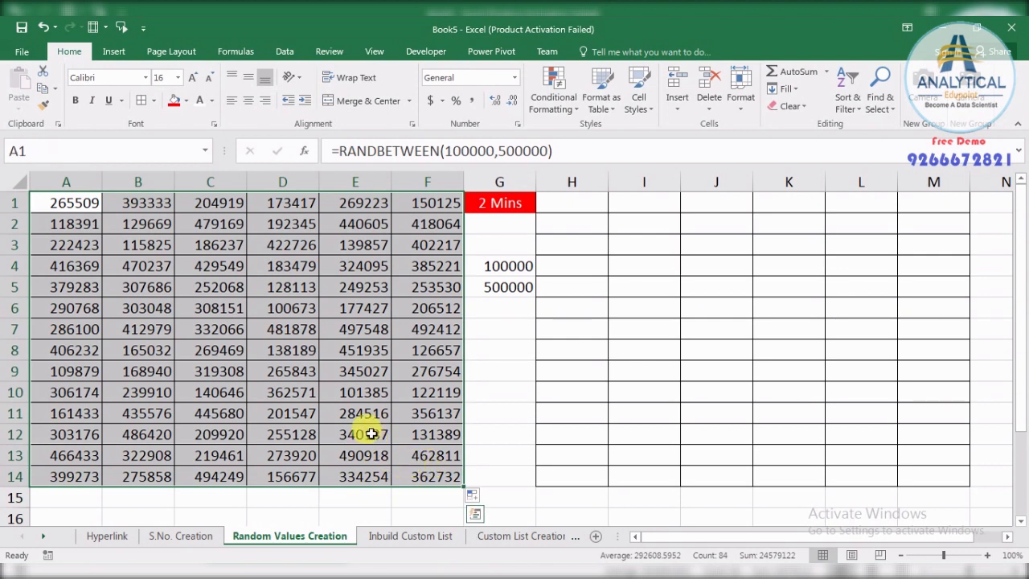
click(506, 362)
- Center the random values in A1:F14 horizontally
click(325, 202)
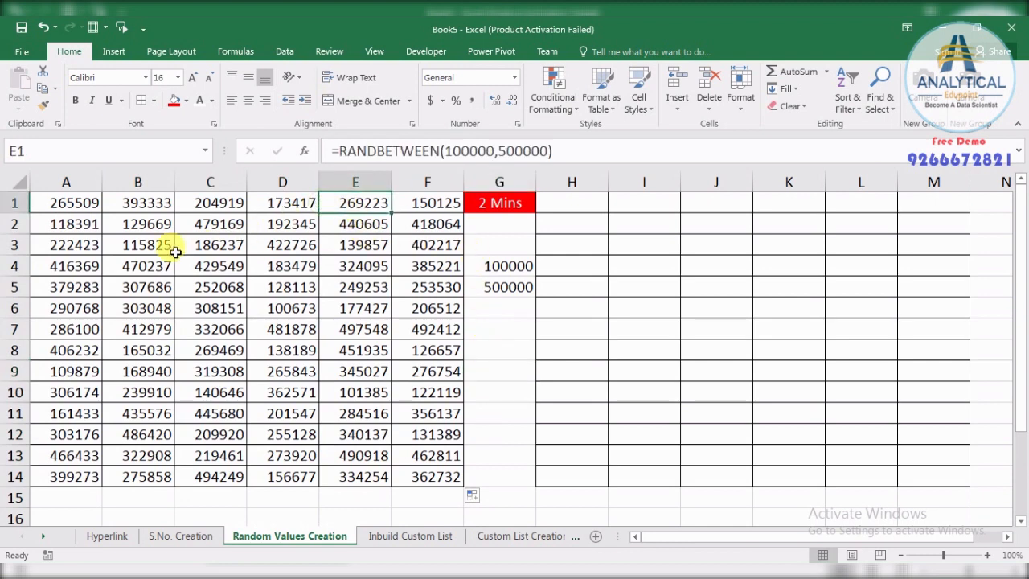
drag(67, 207, 434, 476)
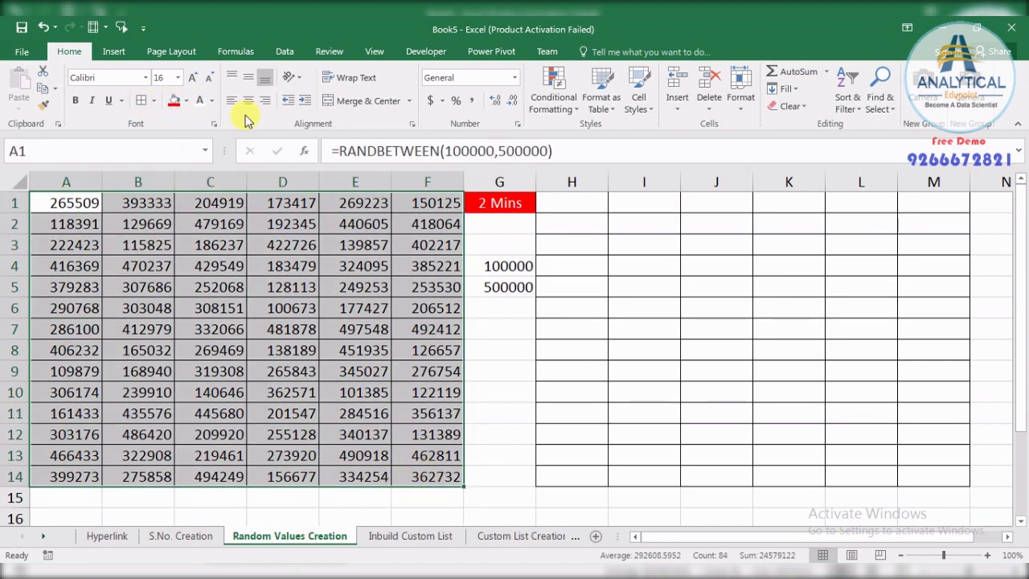
click(506, 412)
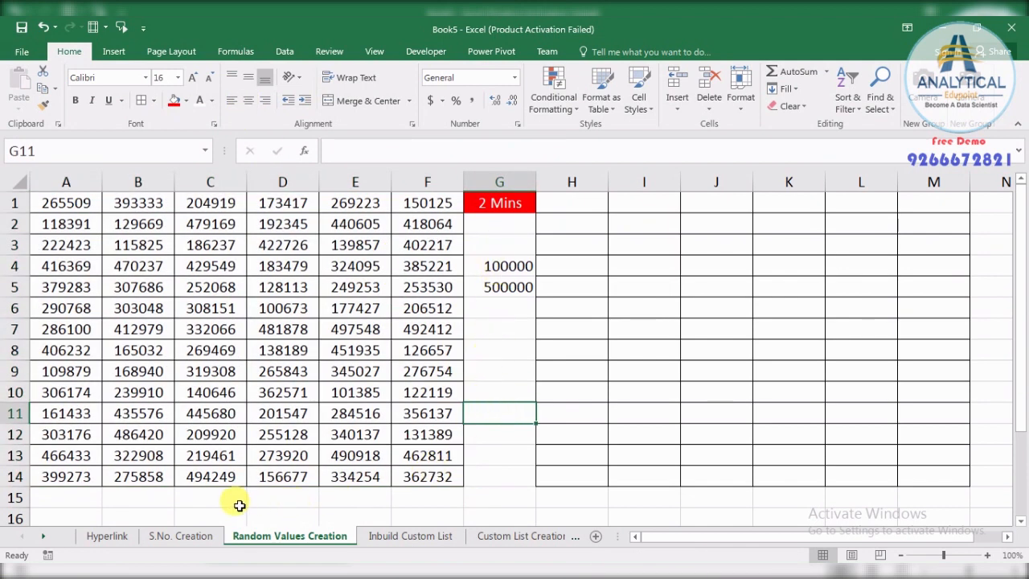
- Label the two bordered ranges in row 15 with randbetween in C15 and rand in H15
click(207, 493)
text(randbetween)
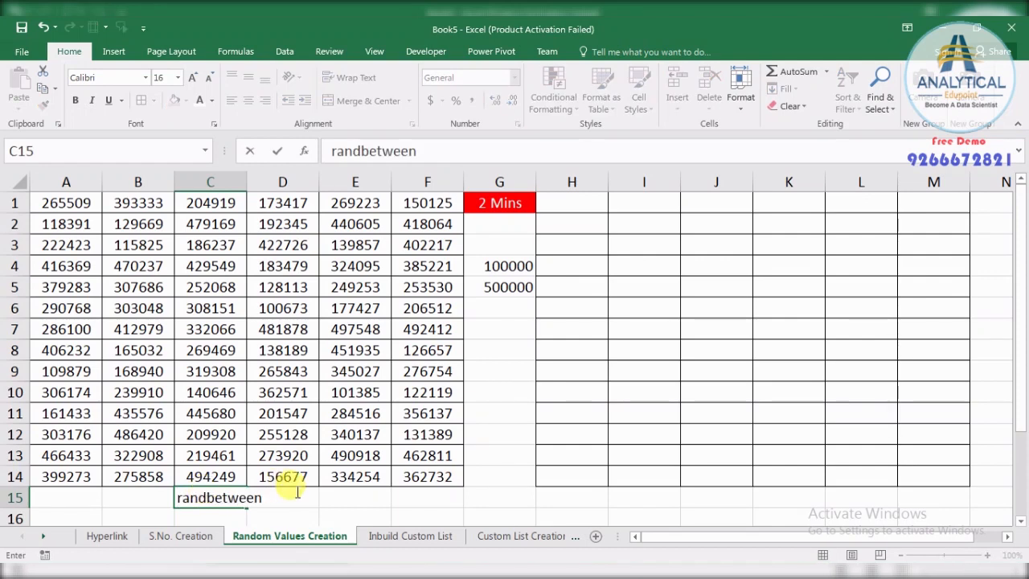
click(613, 493)
click(582, 499)
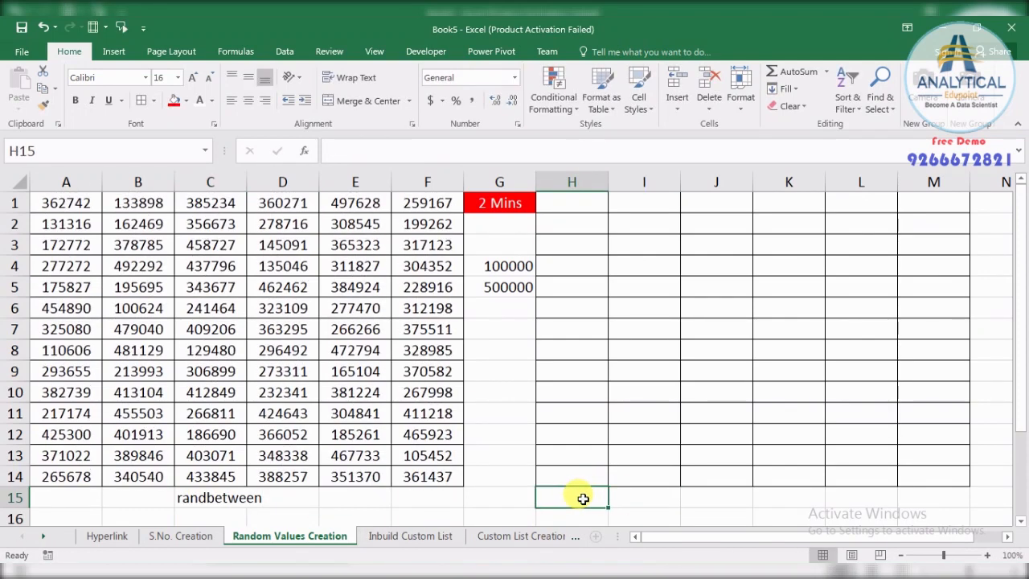
text(rand)
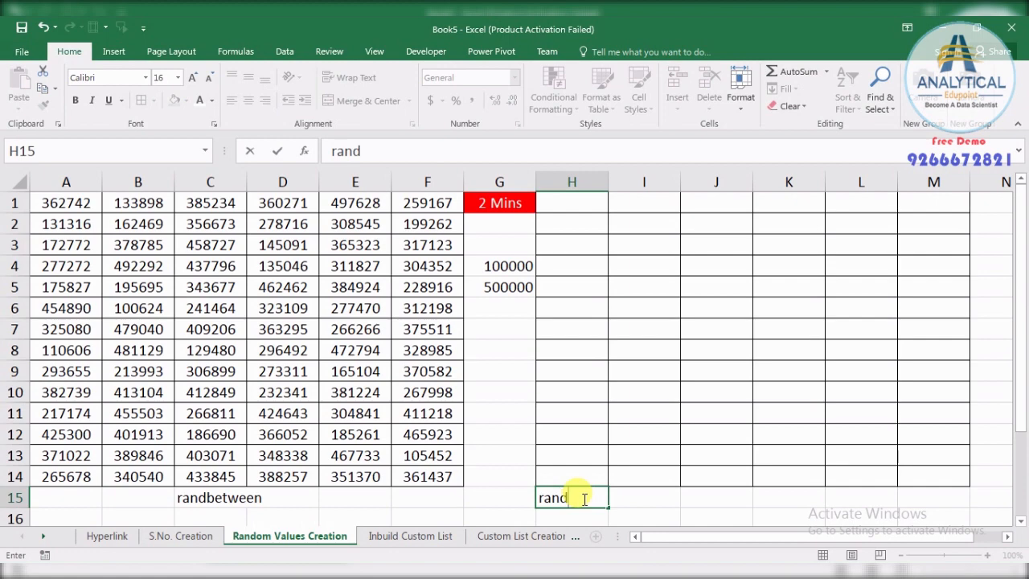
key(Return)
scroll(581, 493, up, 1)
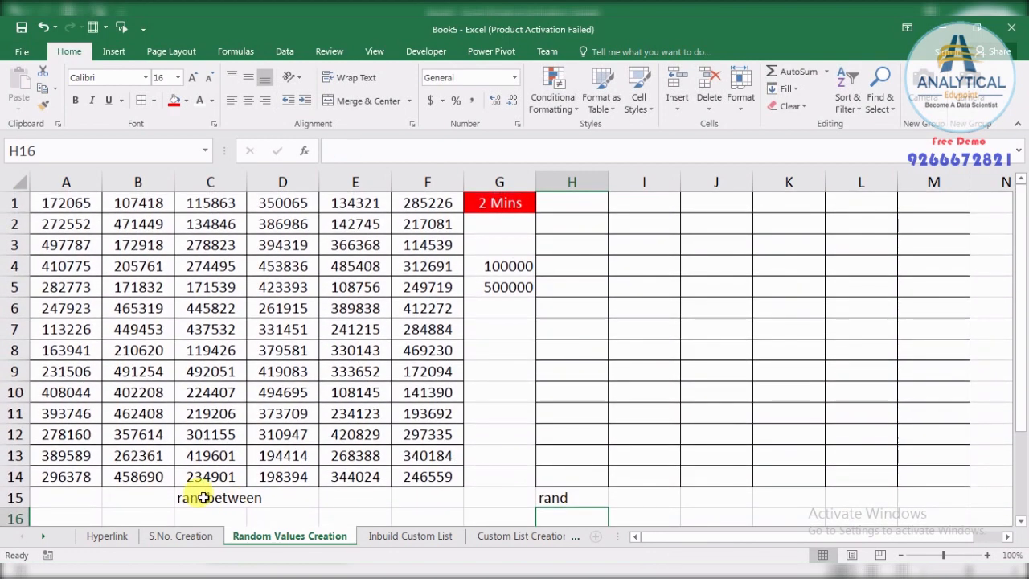
click(203, 498)
click(574, 497)
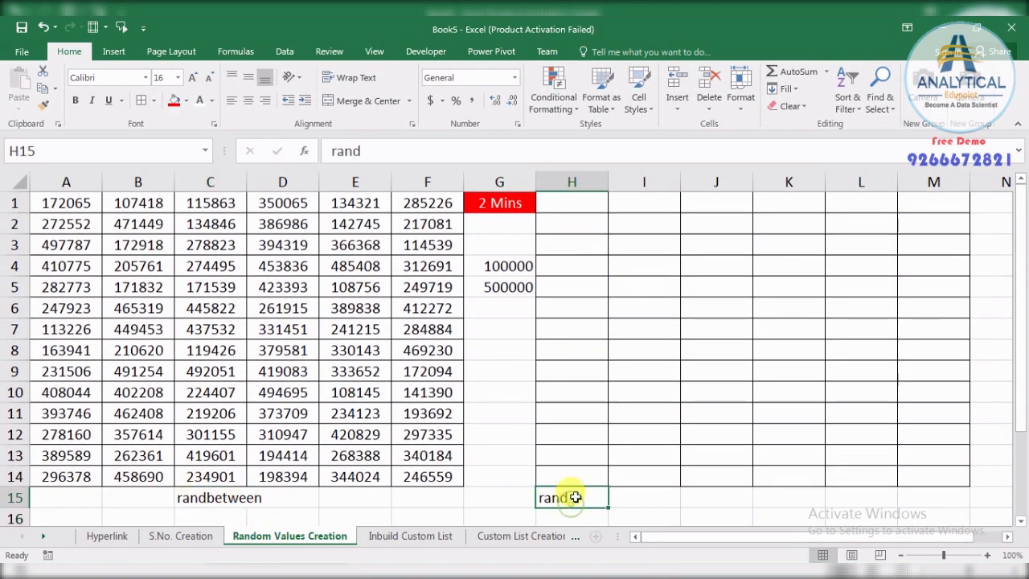
- Enter the formula =RAND() in H1, the first cell of the second bordered range
click(578, 204)
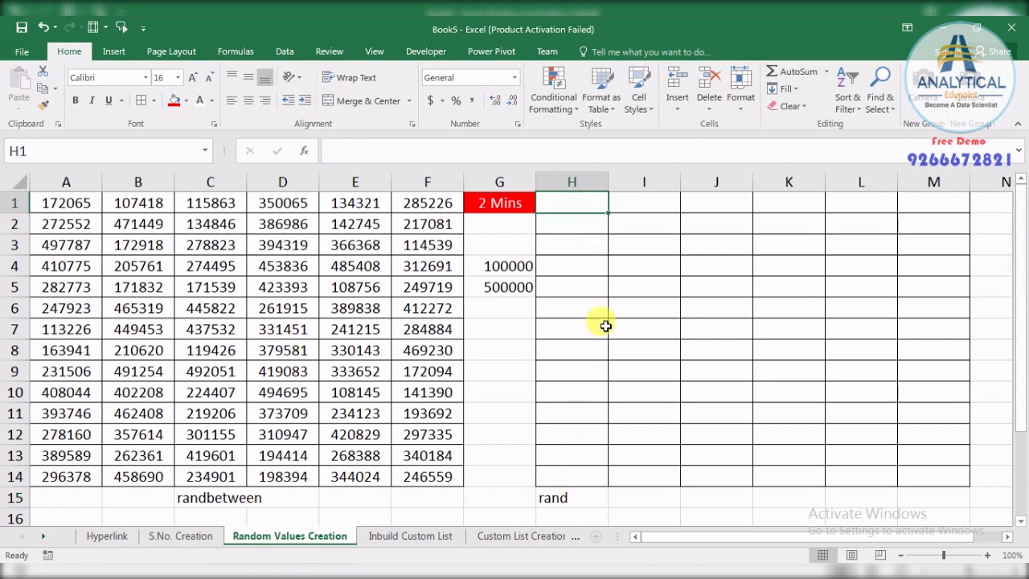
text(=rand()
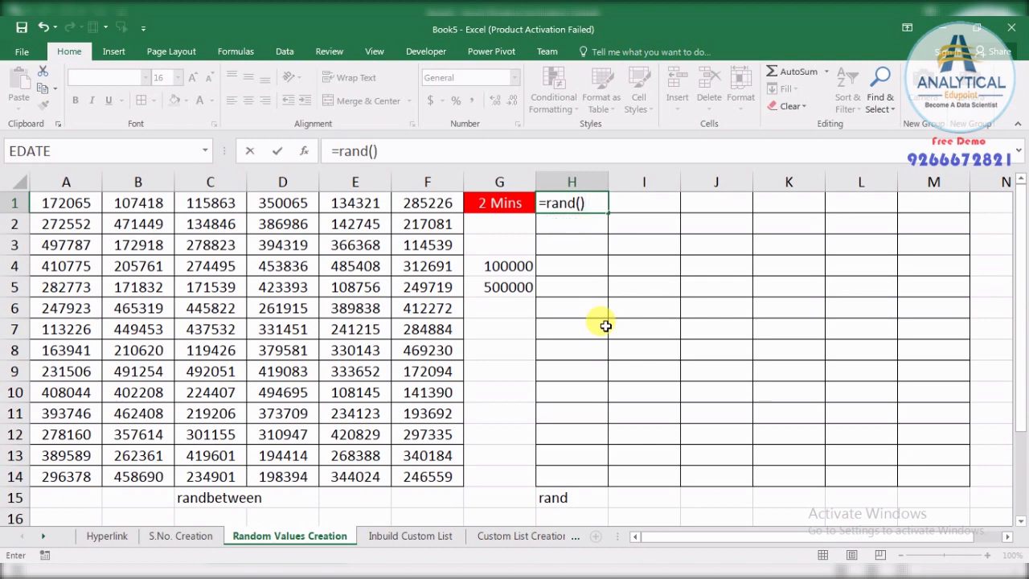
key(Return)
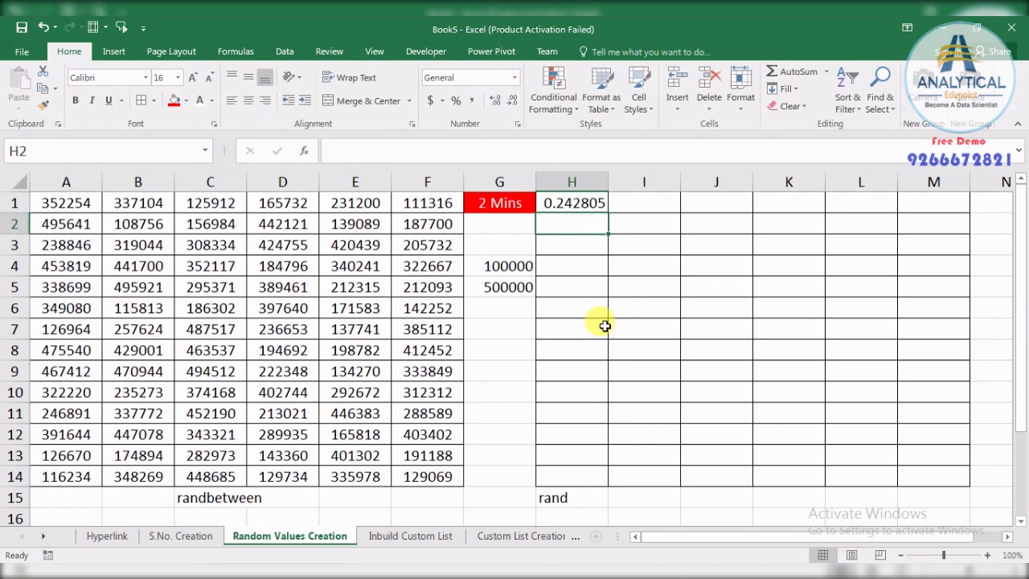
- Fill the RAND formula from H1 across H1:M14 and center the values horizontally
click(592, 201)
drag(609, 211, 954, 206)
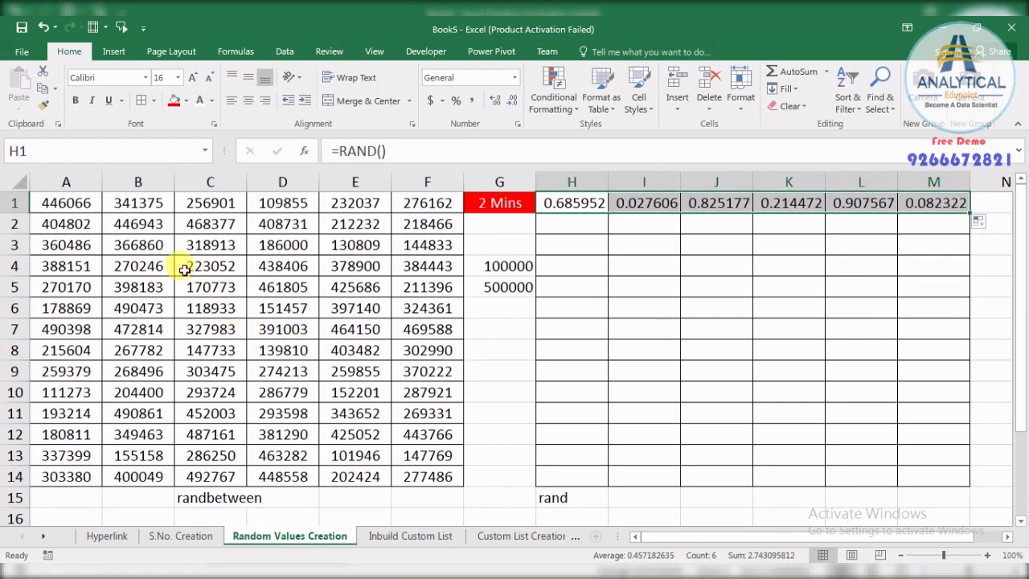
click(89, 205)
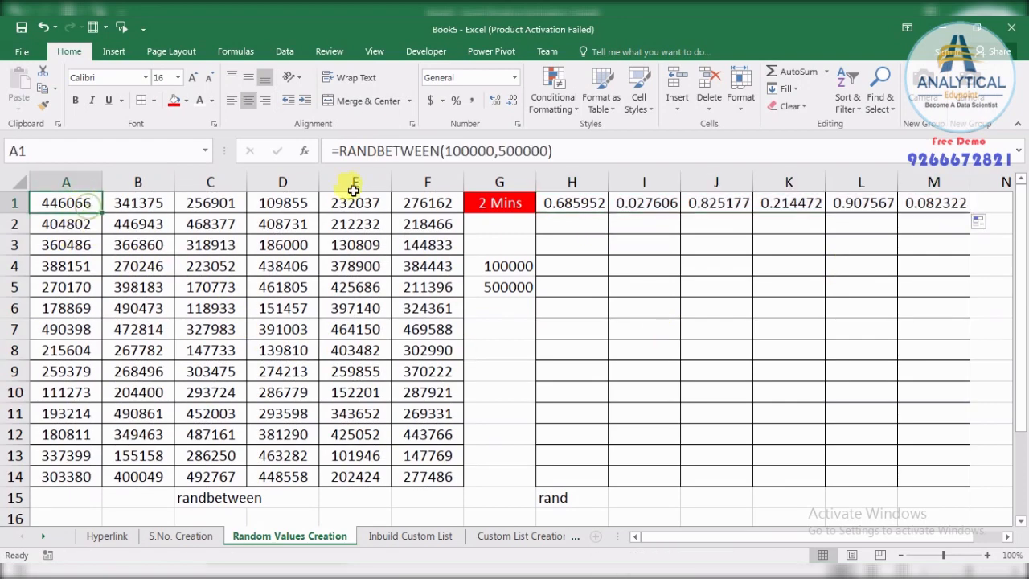
drag(573, 203, 956, 480)
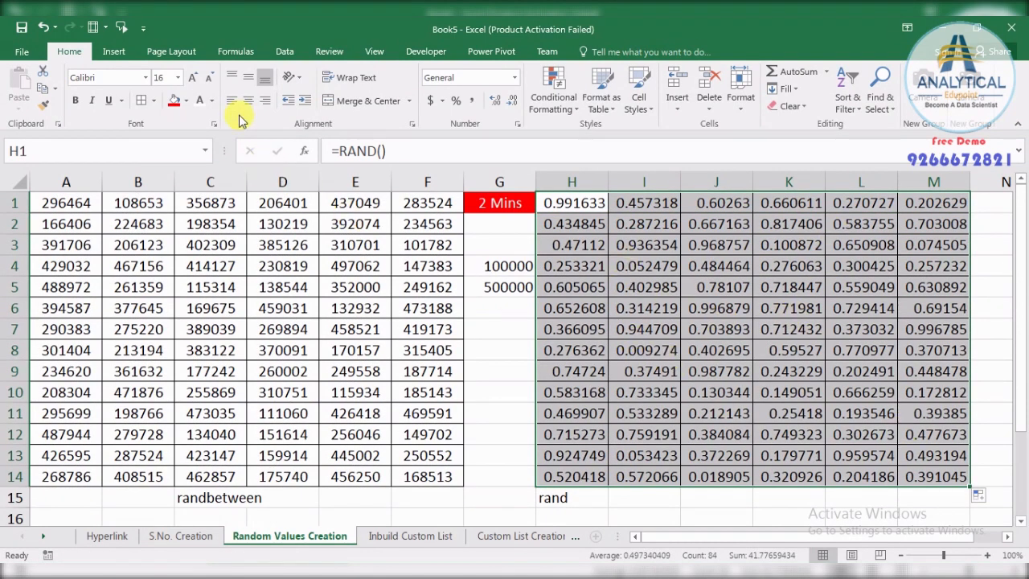
click(487, 411)
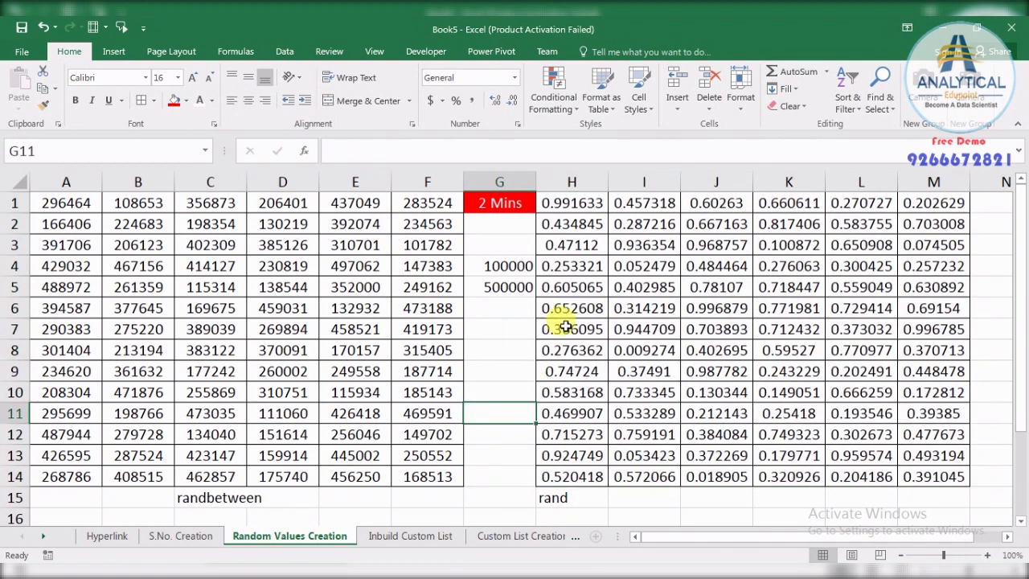
drag(565, 202, 928, 470)
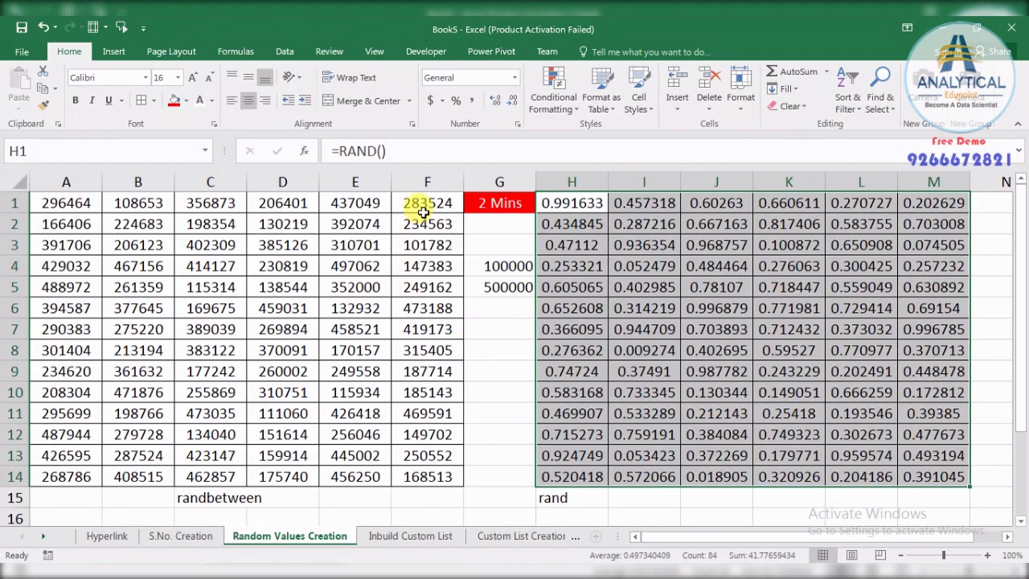
drag(421, 205, 50, 470)
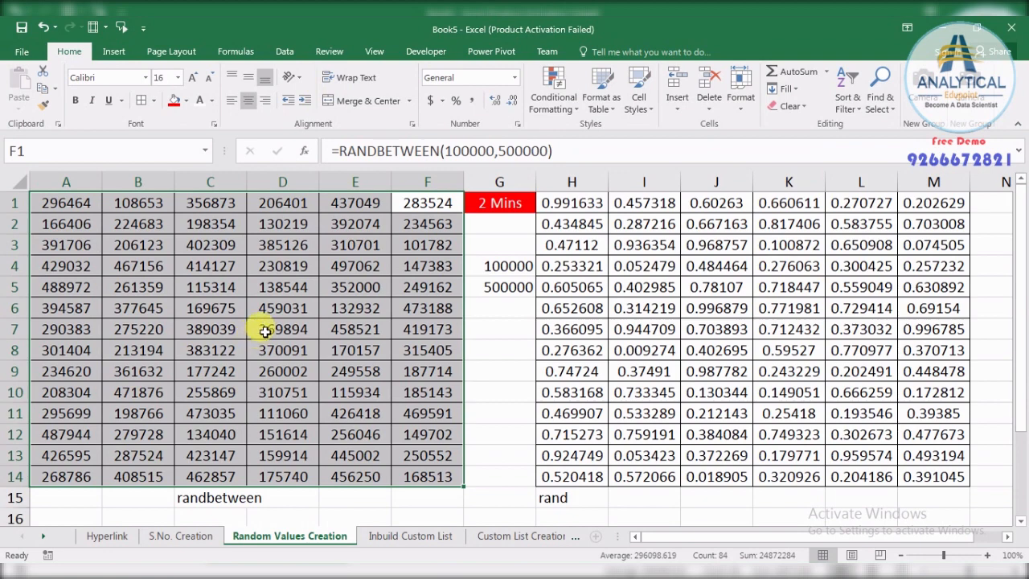
click(206, 492)
click(583, 501)
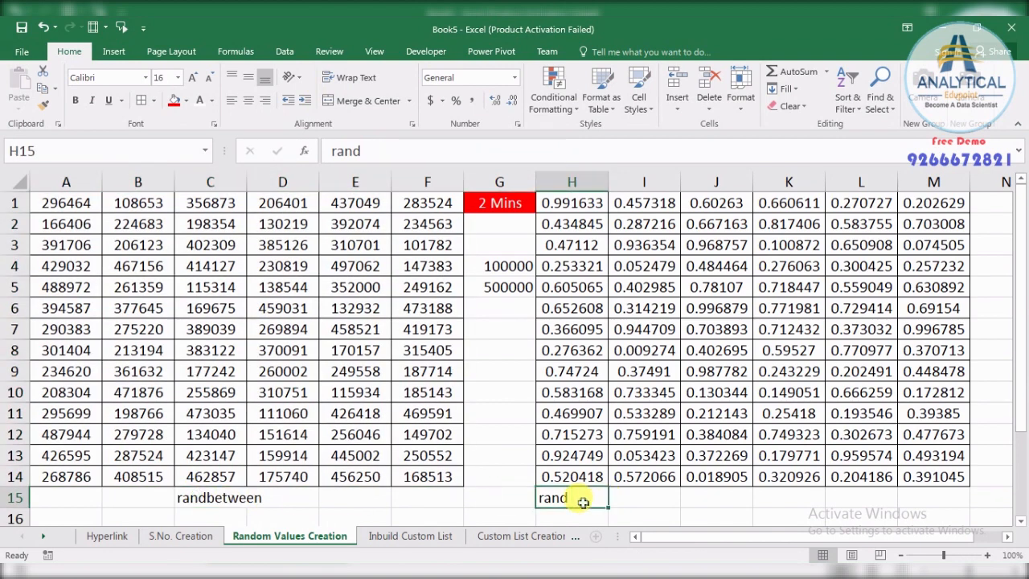
drag(551, 202, 921, 473)
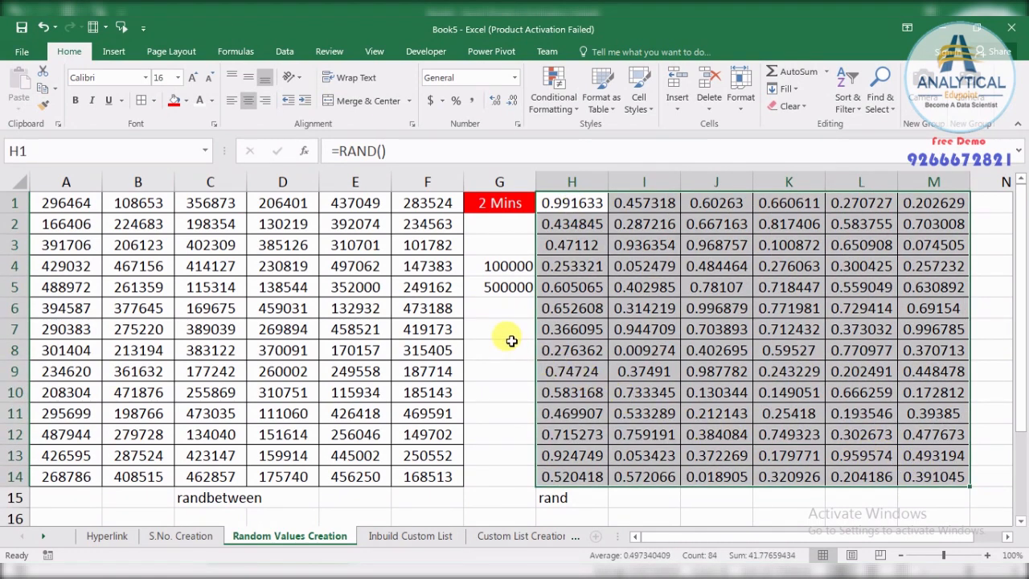
- Align the contents of column G to the middle vertically and center them horizontally
click(498, 180)
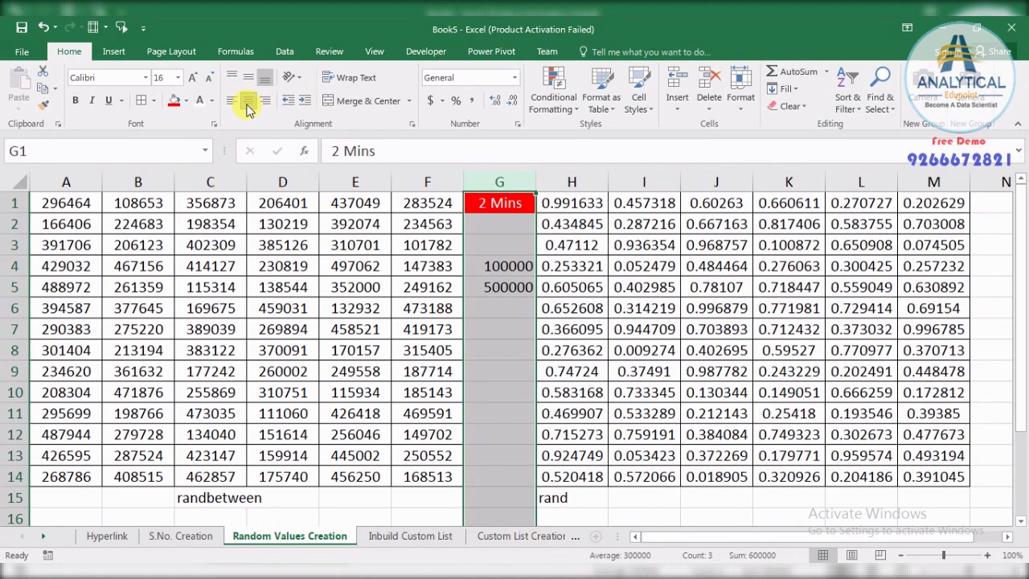
click(248, 77)
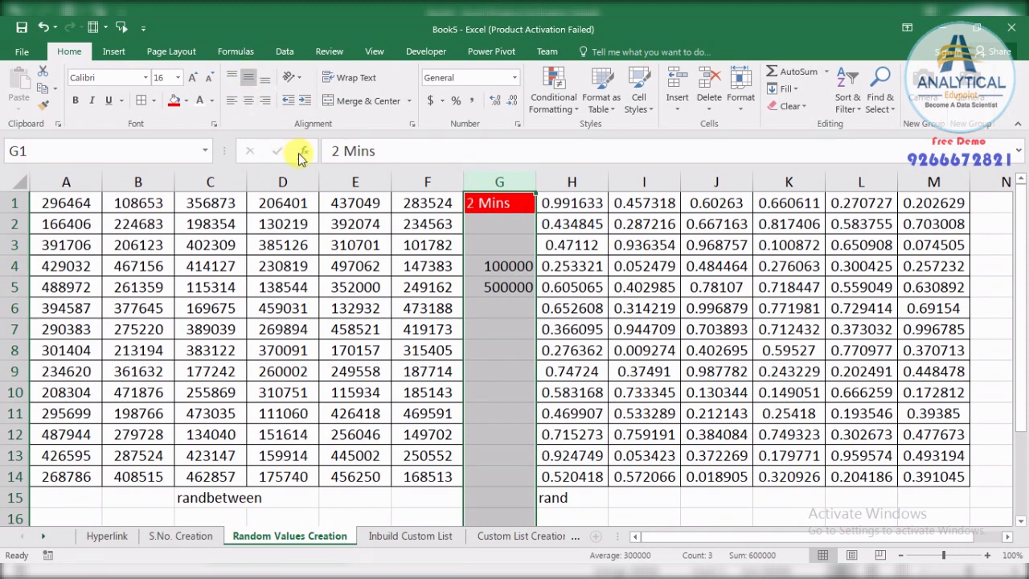
click(250, 101)
click(496, 406)
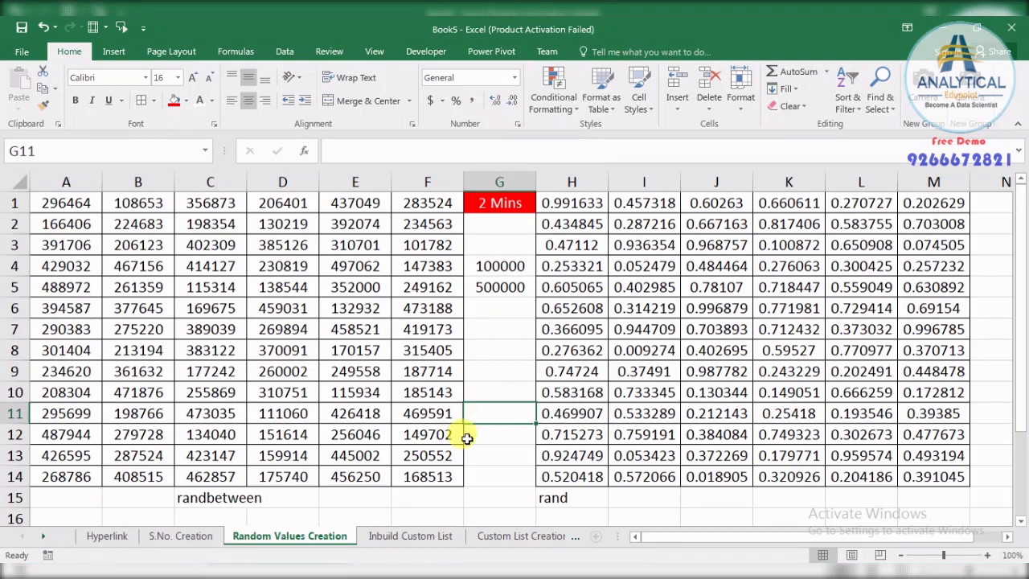
- Switch to the Inbuild Custom List sheet and enter Sunday in B1
click(390, 536)
click(389, 370)
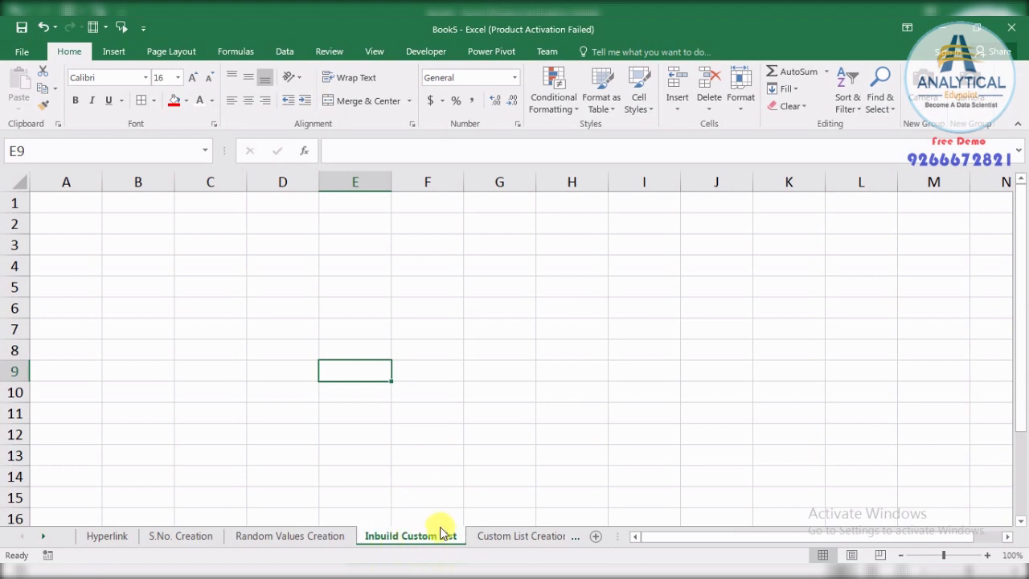
click(354, 385)
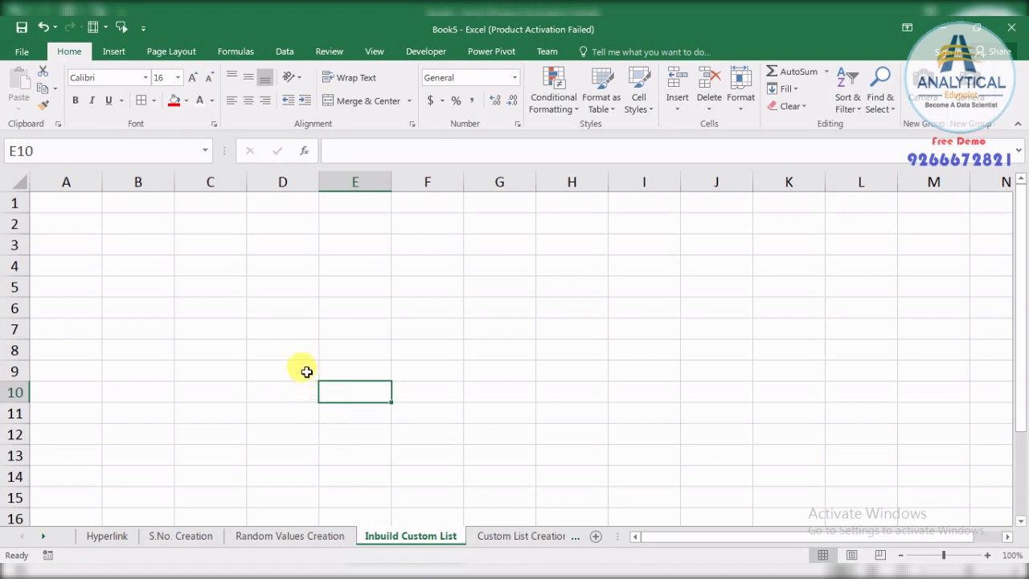
click(148, 206)
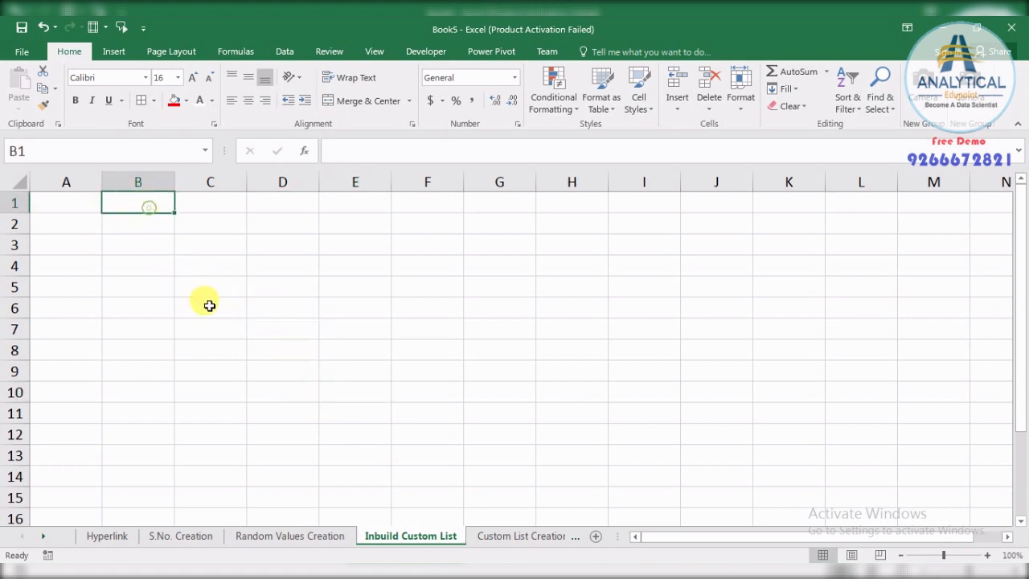
text(Sunday)
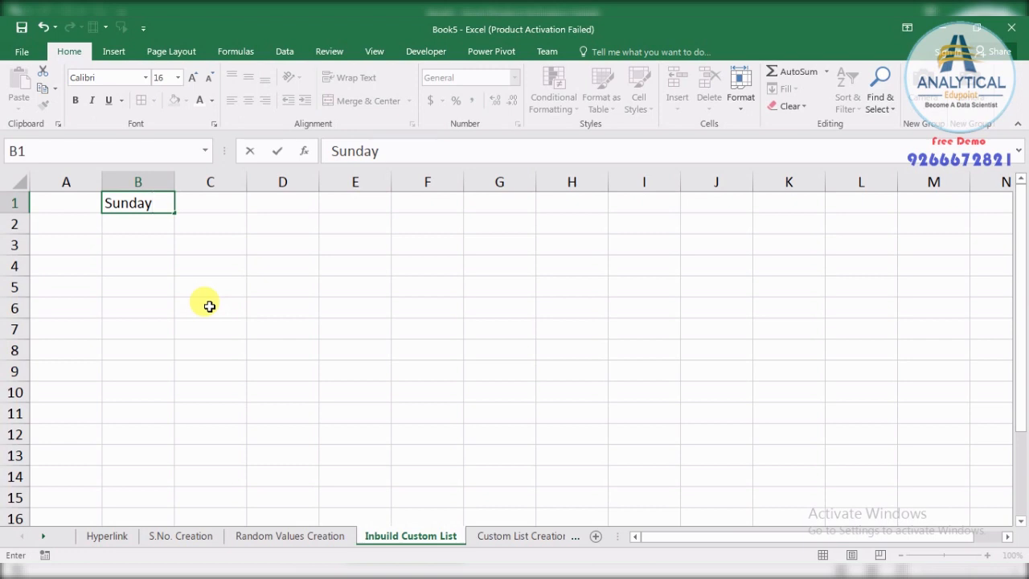
click(209, 307)
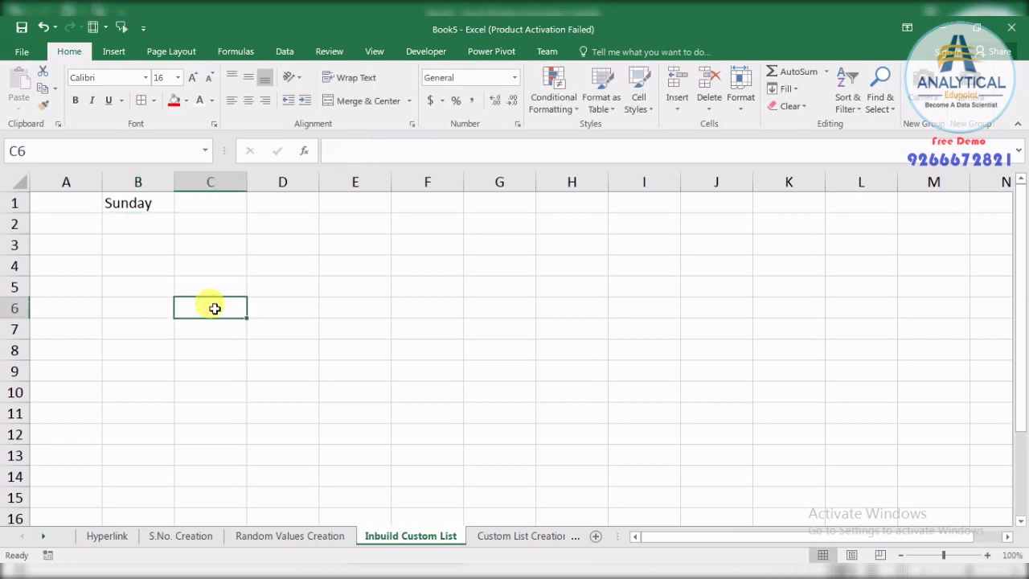
click(157, 204)
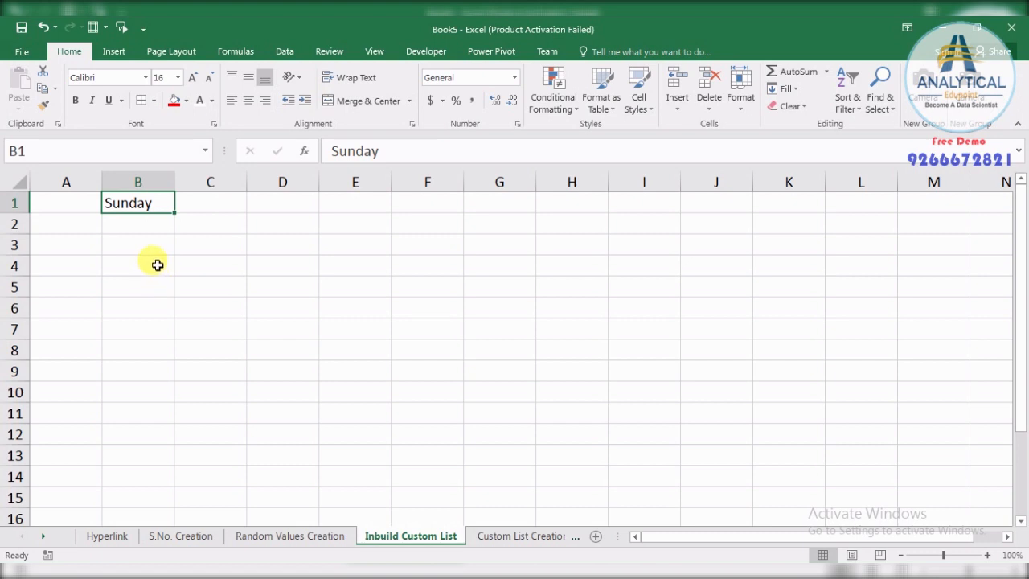
click(142, 231)
click(142, 266)
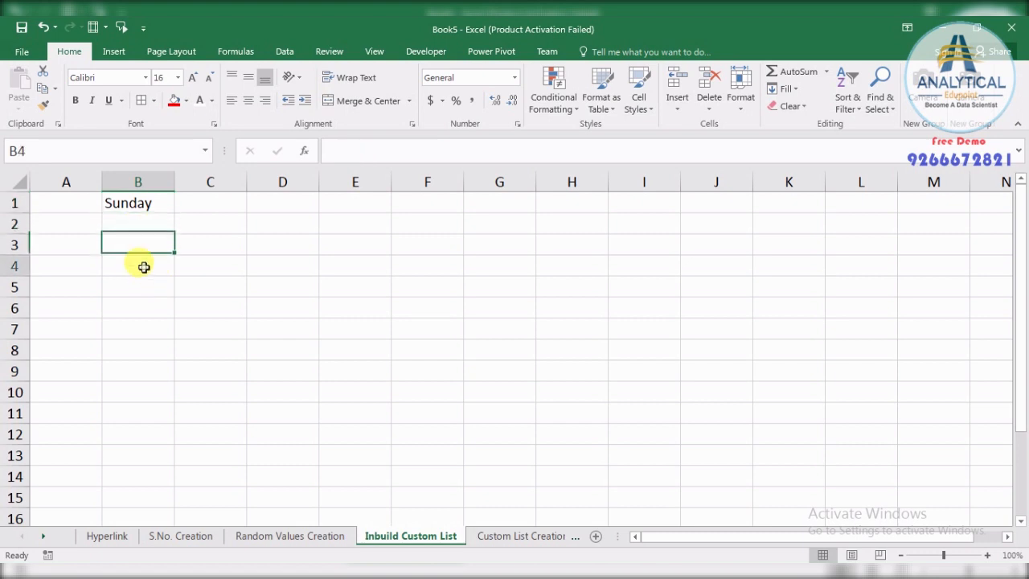
- Fill the weekday names down from Sunday in B1 to Saturday in B7, clearing the repeated Sunday in B8
drag(138, 202, 137, 314)
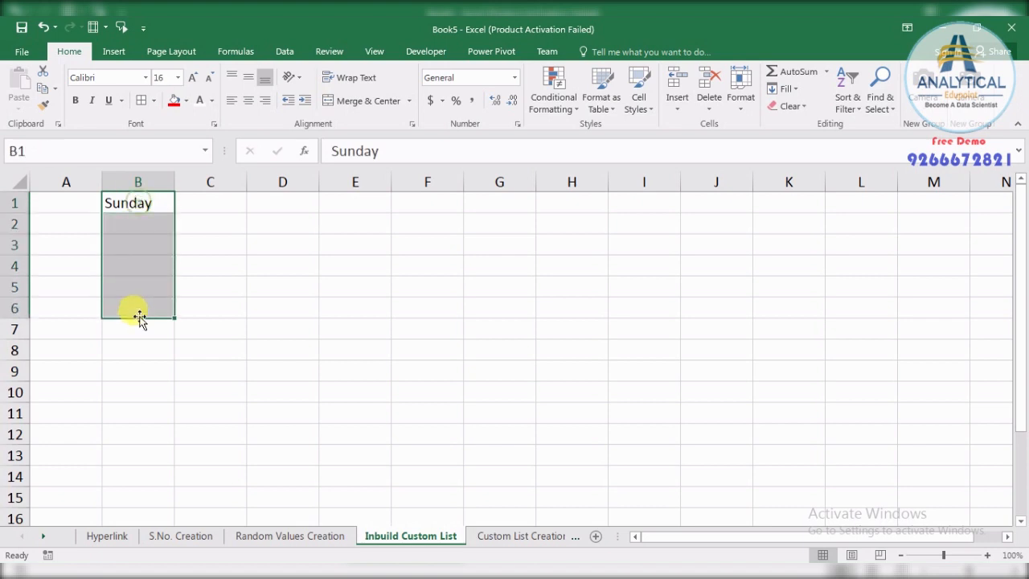
click(149, 377)
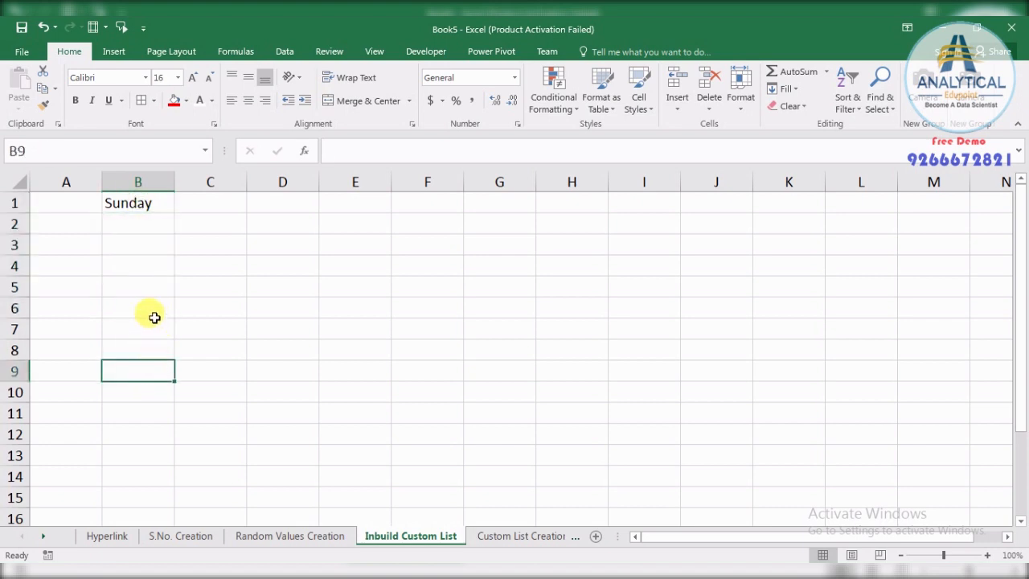
click(148, 205)
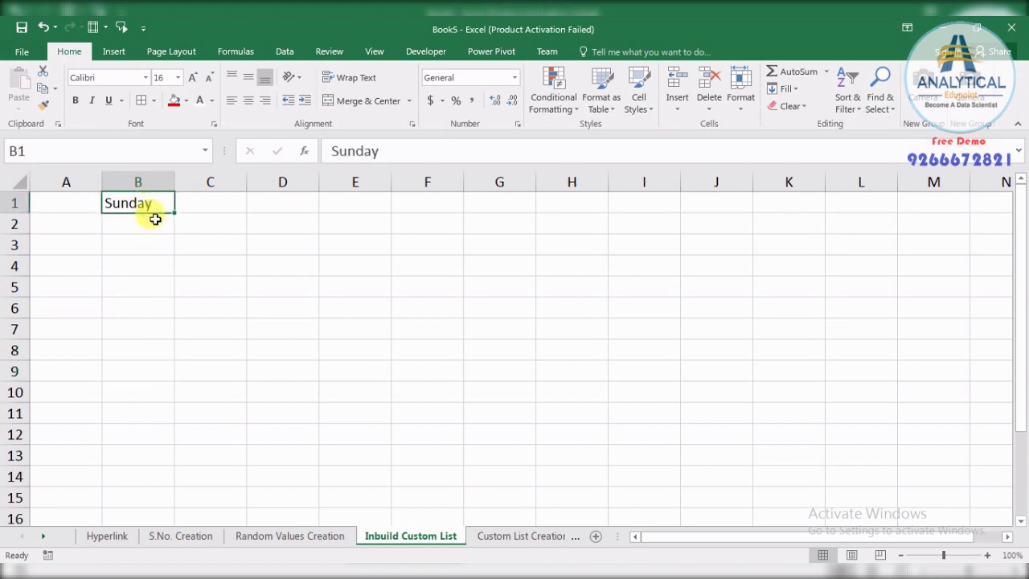
drag(175, 213, 168, 349)
click(150, 349)
key(Delete)
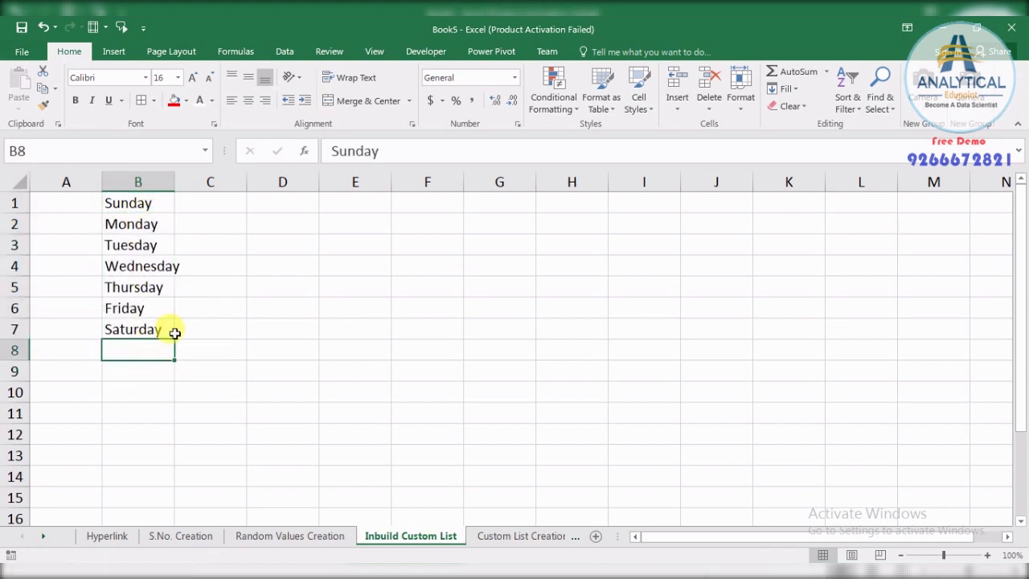
- Widen column B so that the longest weekday name fits inside its cell
drag(174, 181, 197, 181)
drag(148, 202, 156, 328)
click(140, 375)
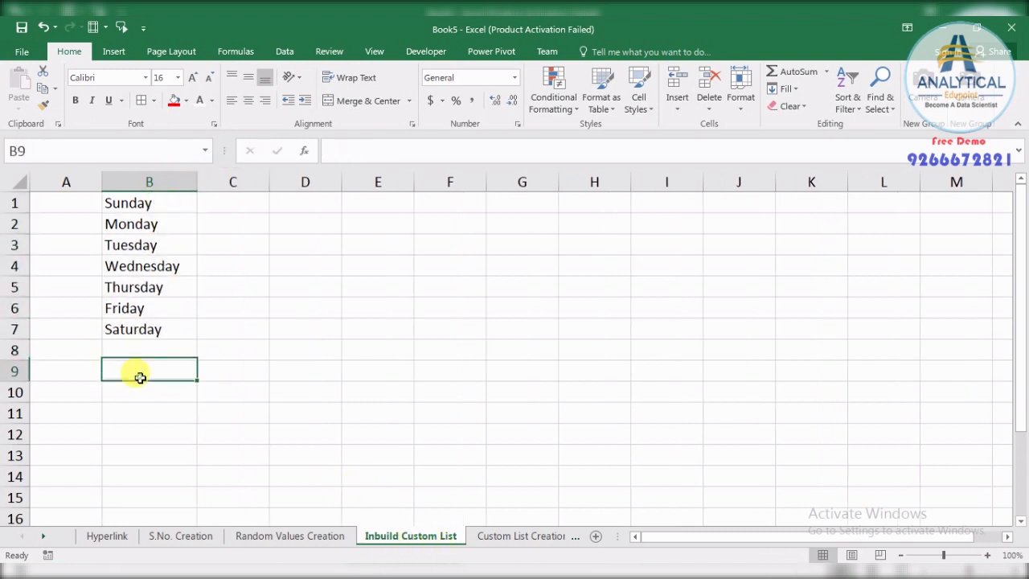
- Enter Sun in C1 and fill the abbreviated weekday names down to Sat in C7
click(203, 200)
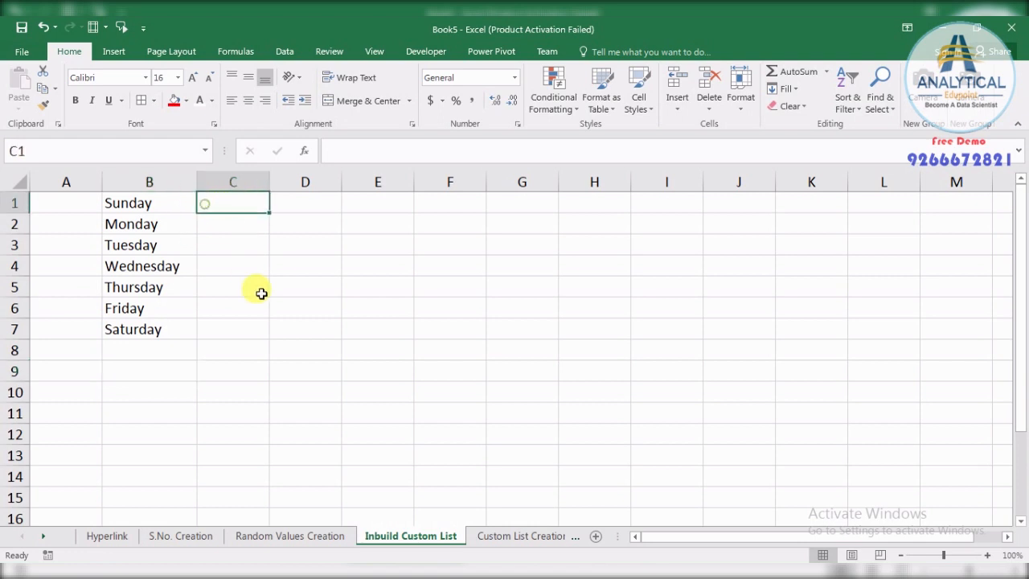
text(Sun)
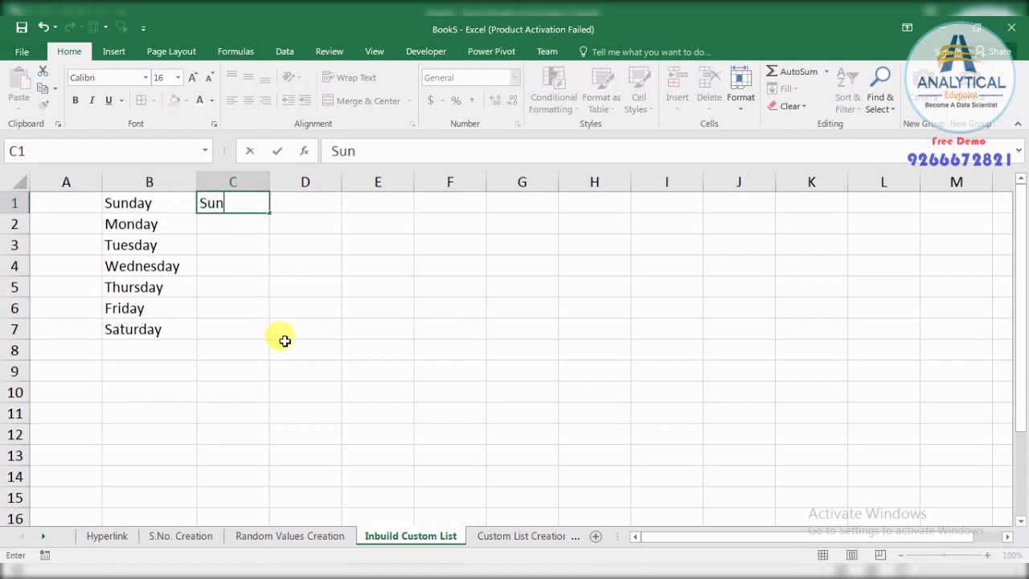
key(Return)
click(238, 202)
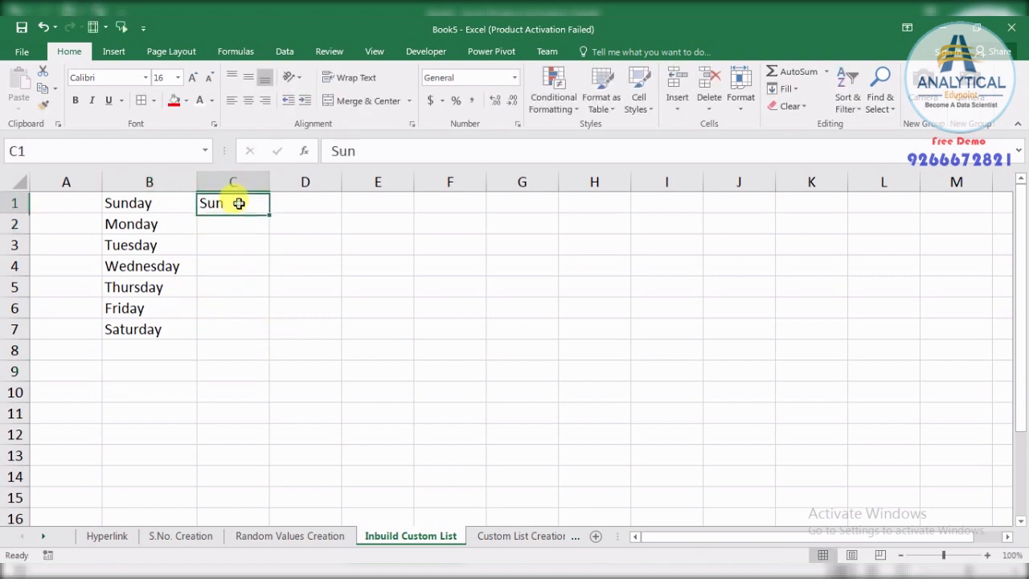
drag(269, 214, 268, 340)
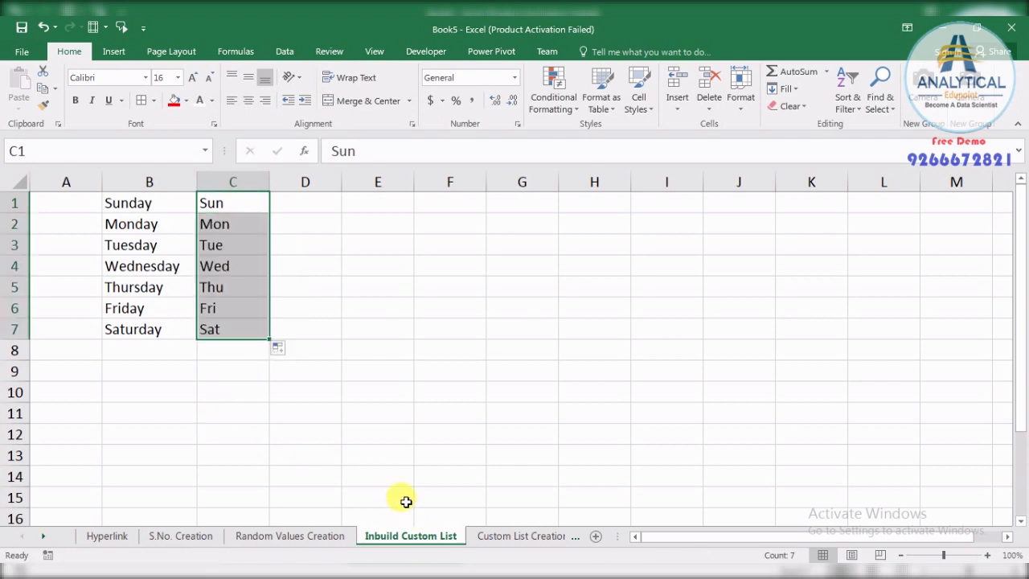
- Fill D1:D12 with the full month names starting from January, and widen column D to fit them
click(310, 204)
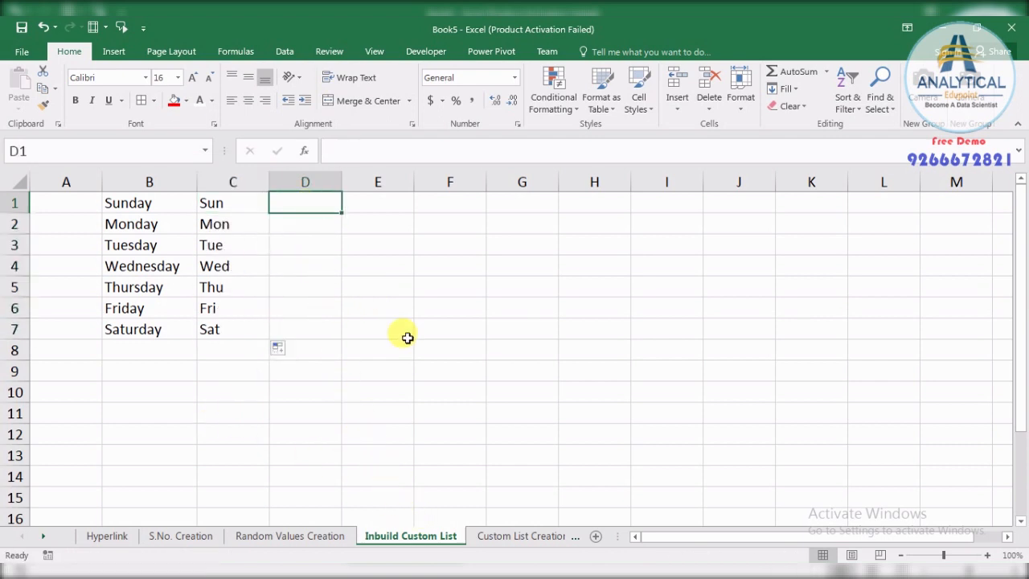
text(January)
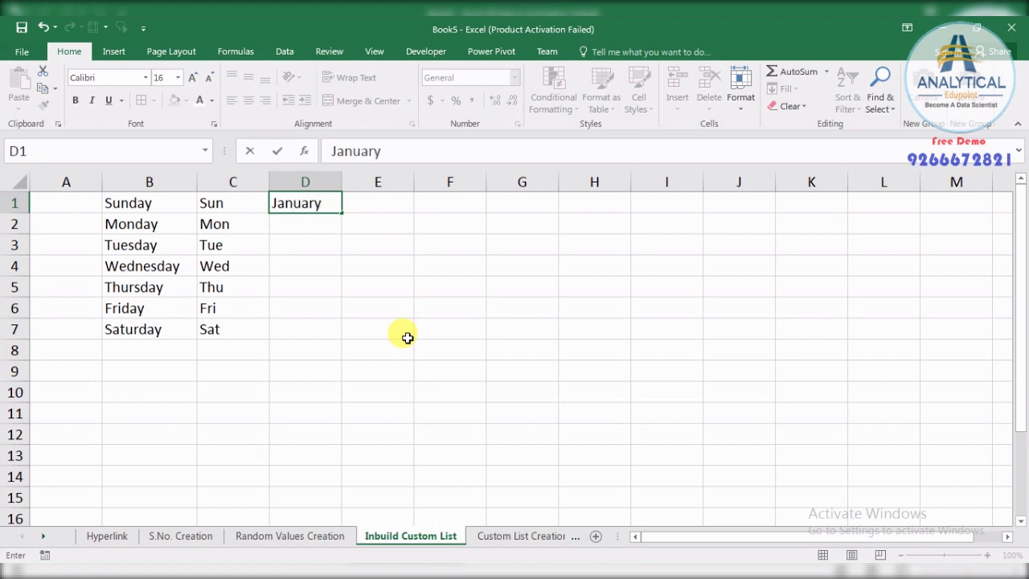
key(Return)
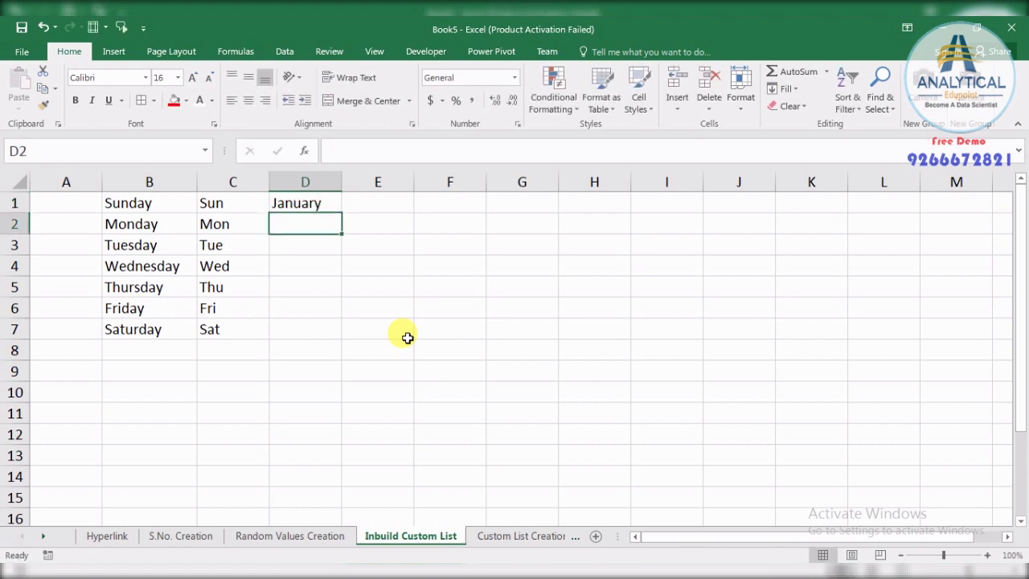
click(299, 196)
drag(342, 212, 333, 434)
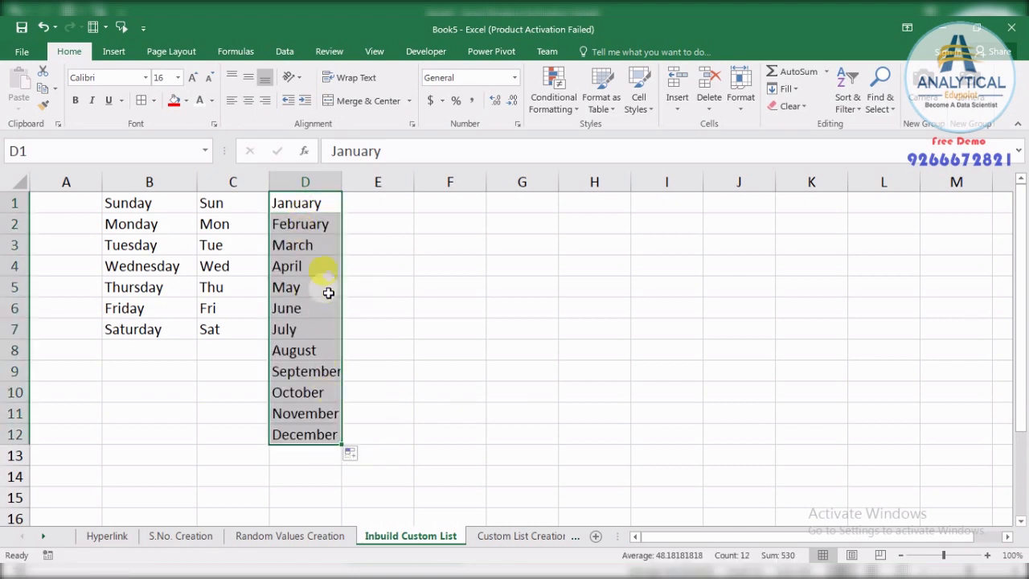
drag(341, 181, 316, 431)
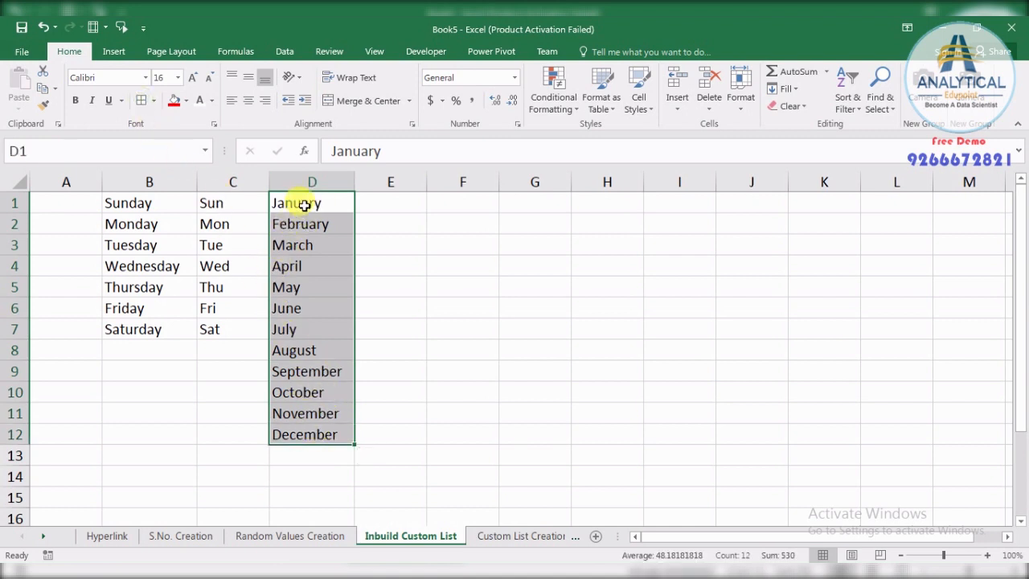
click(402, 322)
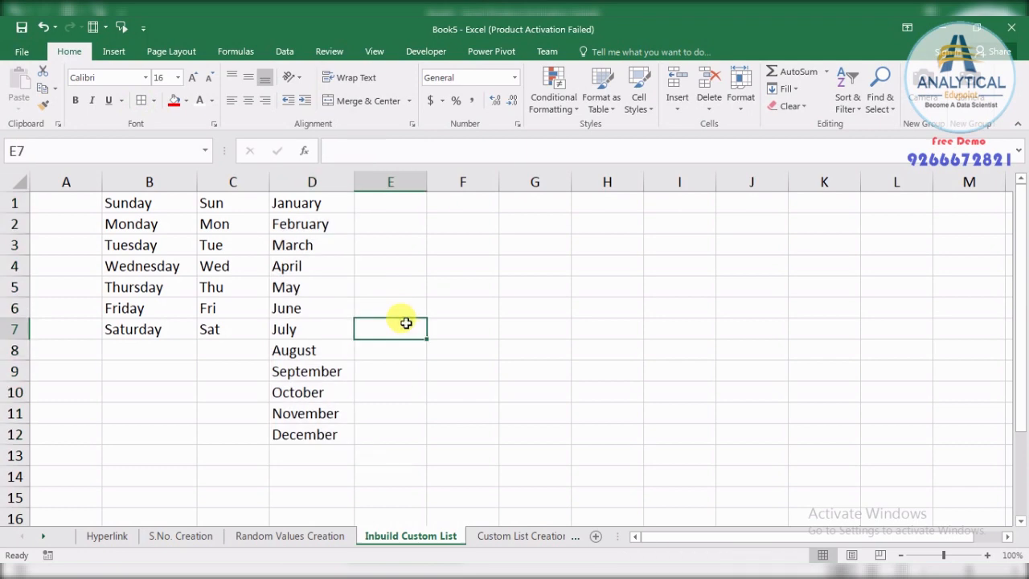
- Enter Jan in E1 and fill the abbreviated month names down to Dec in E12
click(377, 196)
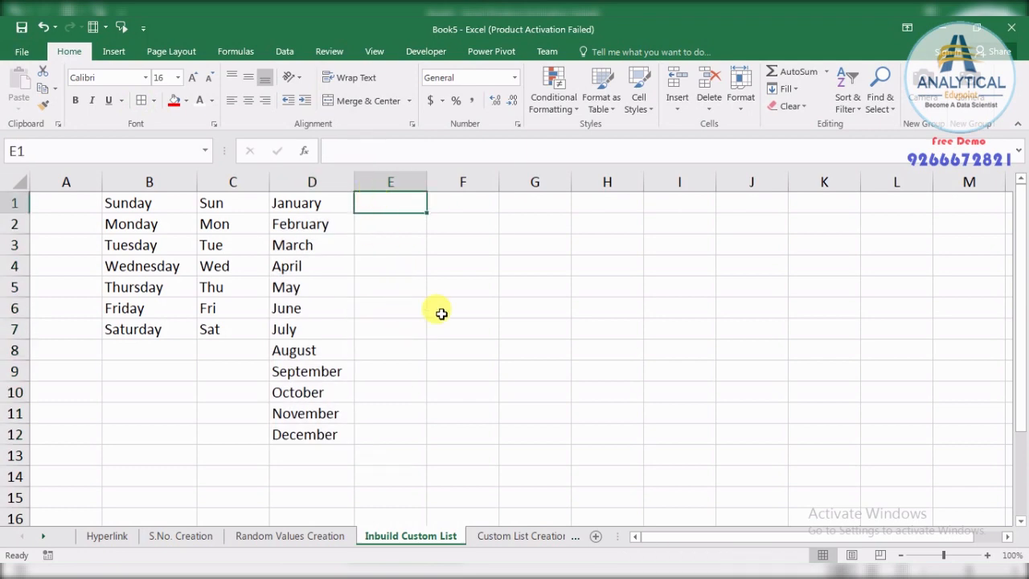
click(321, 535)
click(394, 536)
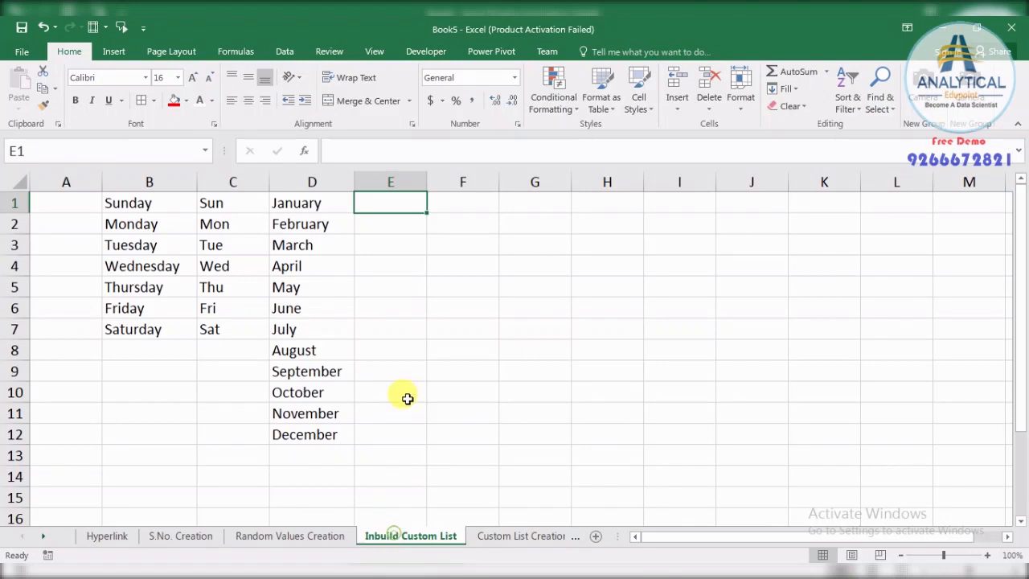
text(Jan)
key(Return)
click(378, 257)
click(382, 203)
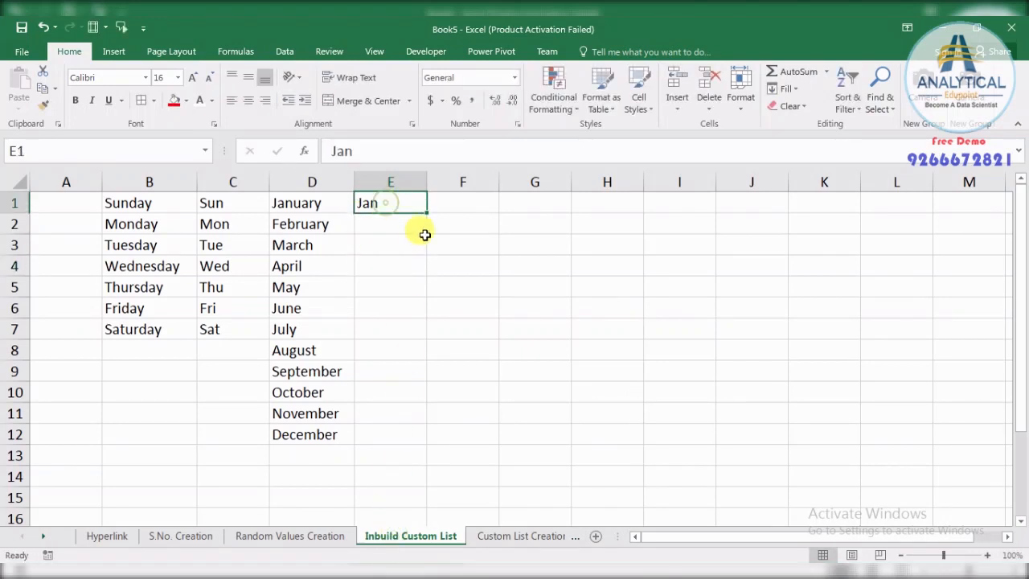
drag(426, 211, 407, 438)
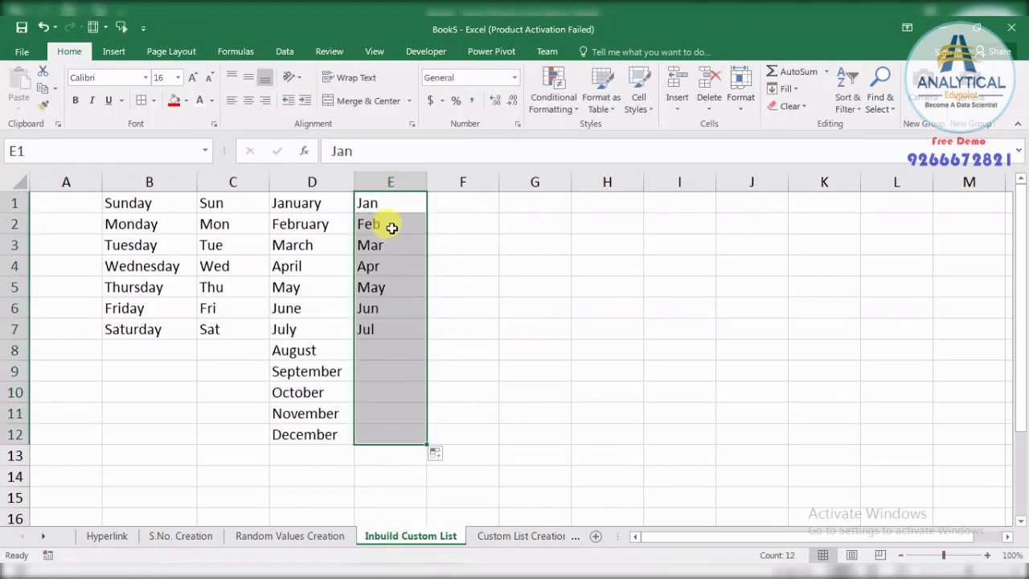
click(490, 325)
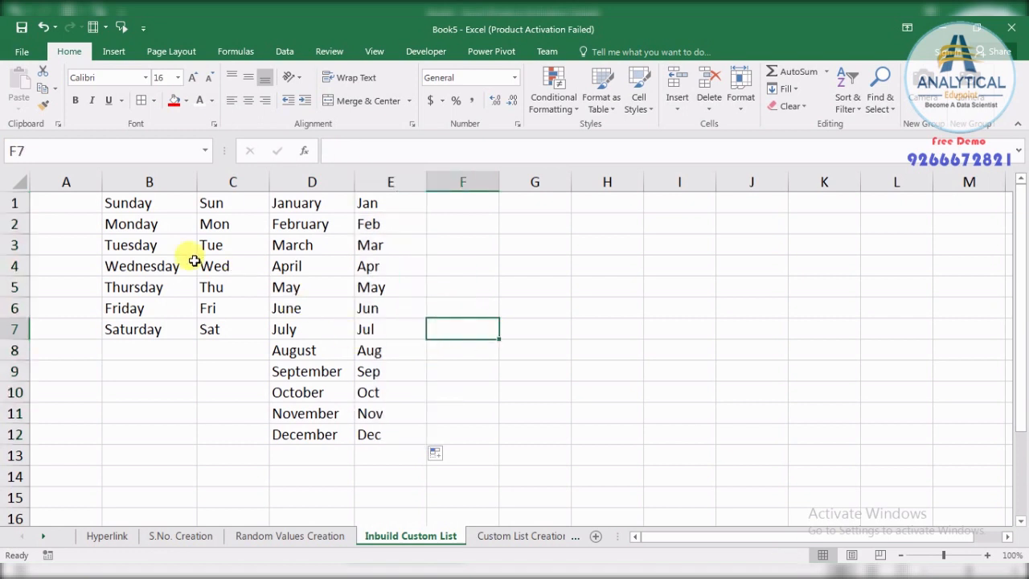
- Apply all borders to the weekday and month lists in B1:E12
drag(142, 202, 369, 437)
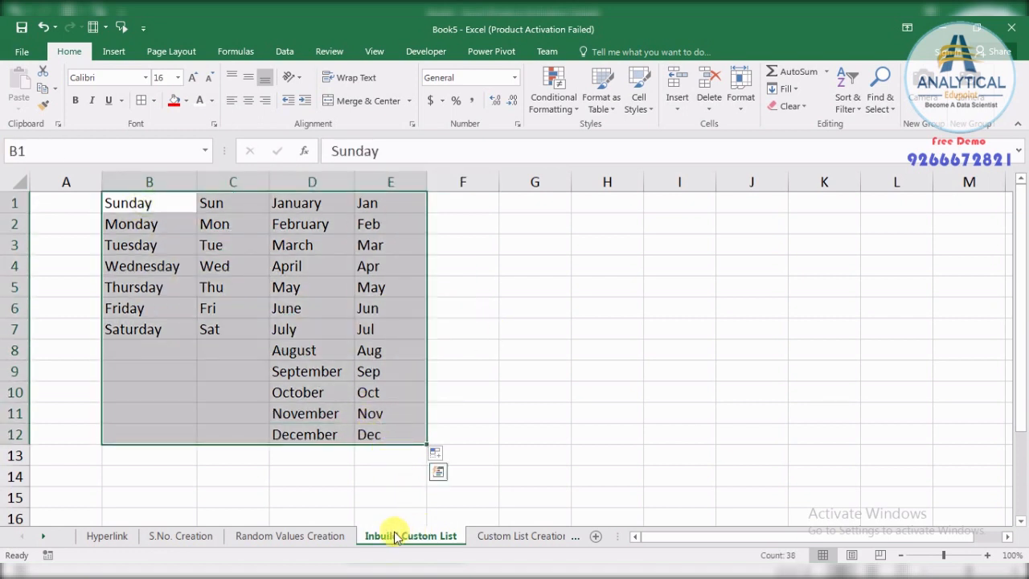
click(479, 408)
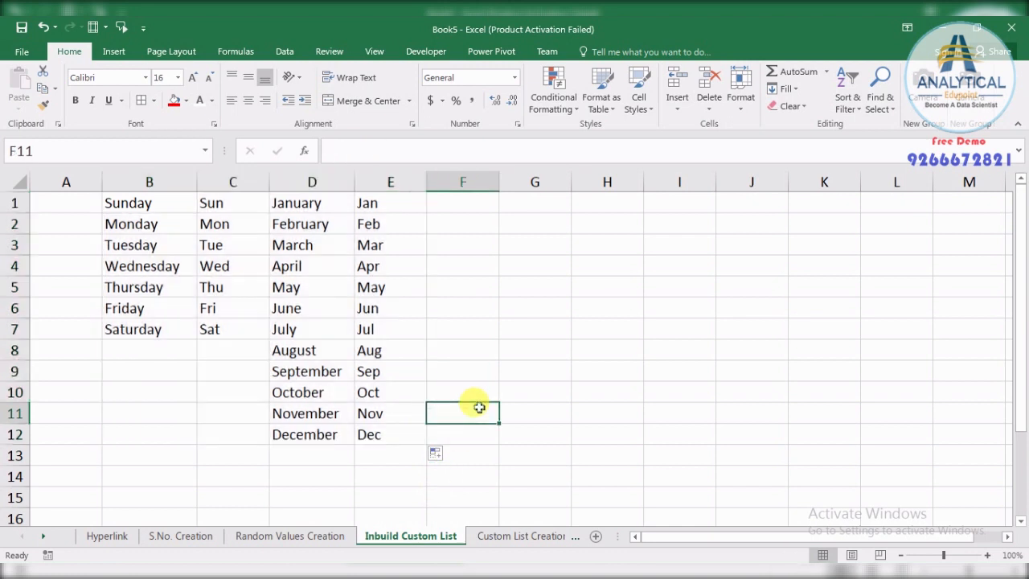
drag(137, 202, 375, 439)
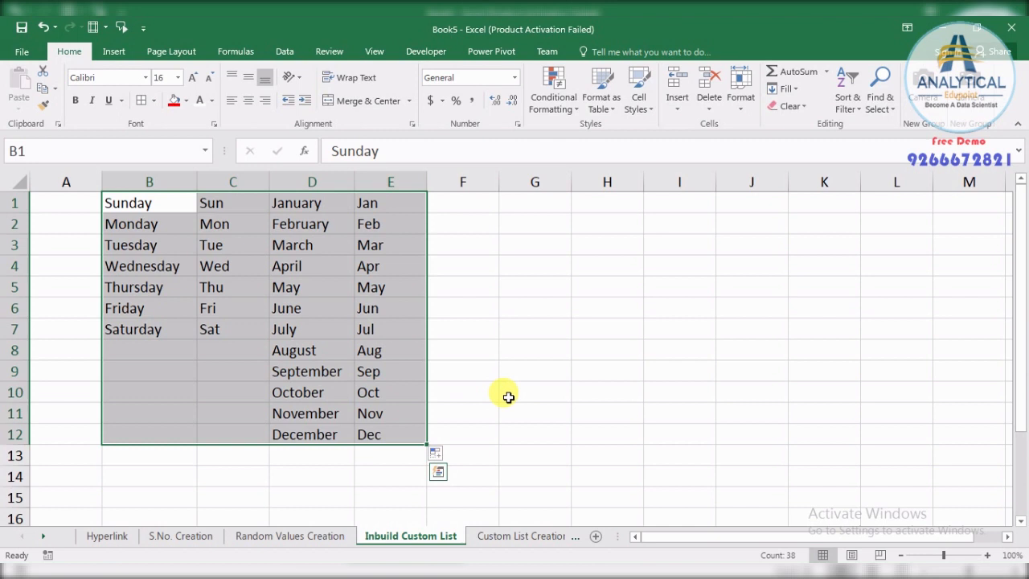
click(140, 102)
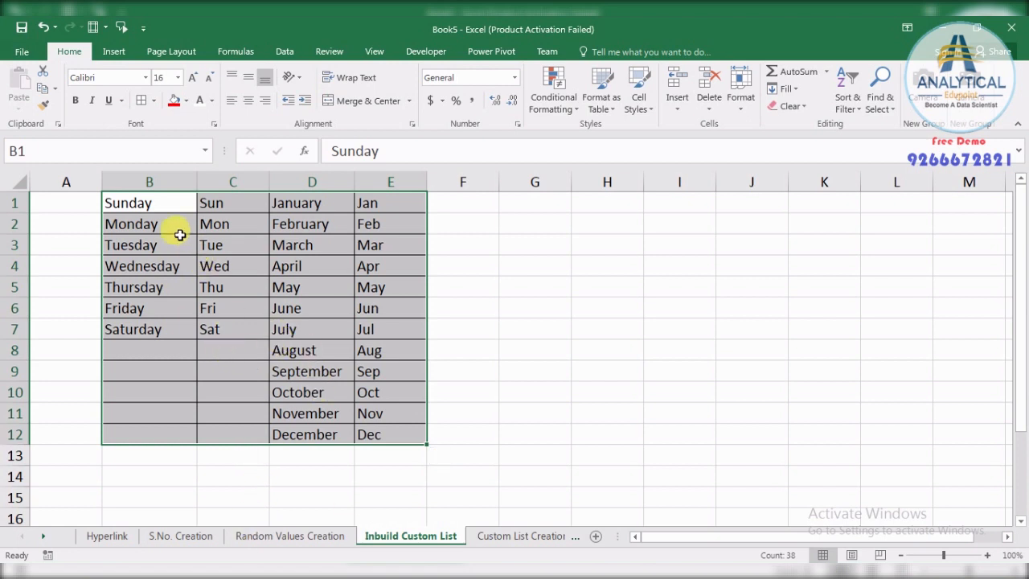
- Review the four built-in lists in columns B to E, covering full and abbreviated weekday and month names
drag(140, 202, 371, 435)
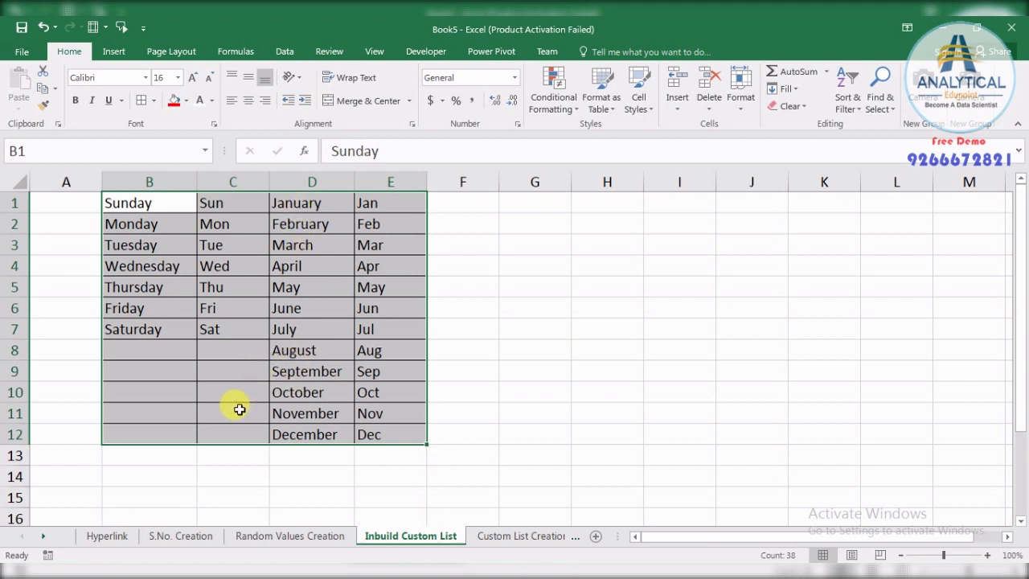
drag(143, 211, 142, 330)
drag(236, 209, 222, 332)
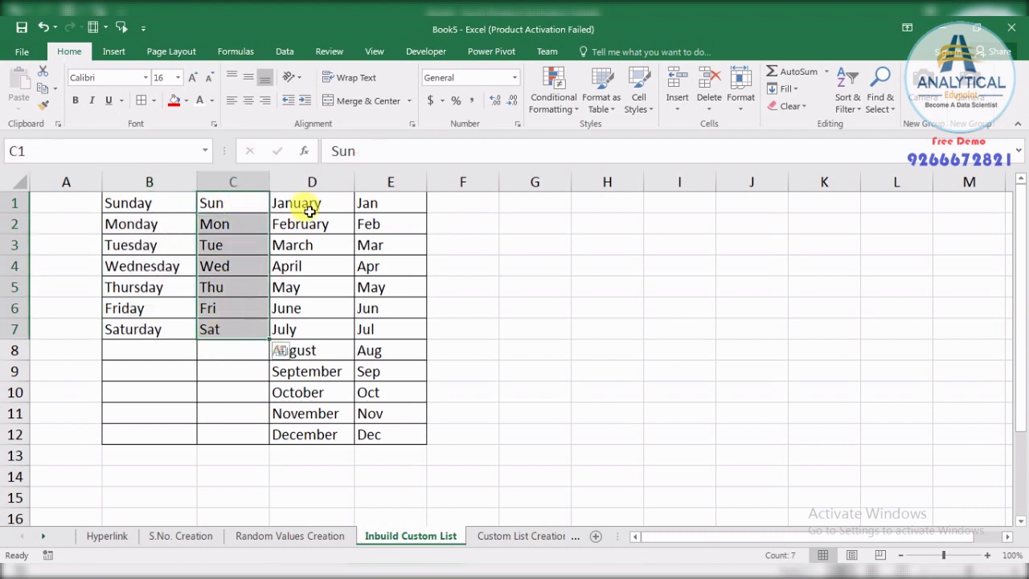
drag(305, 206, 318, 424)
drag(374, 201, 371, 438)
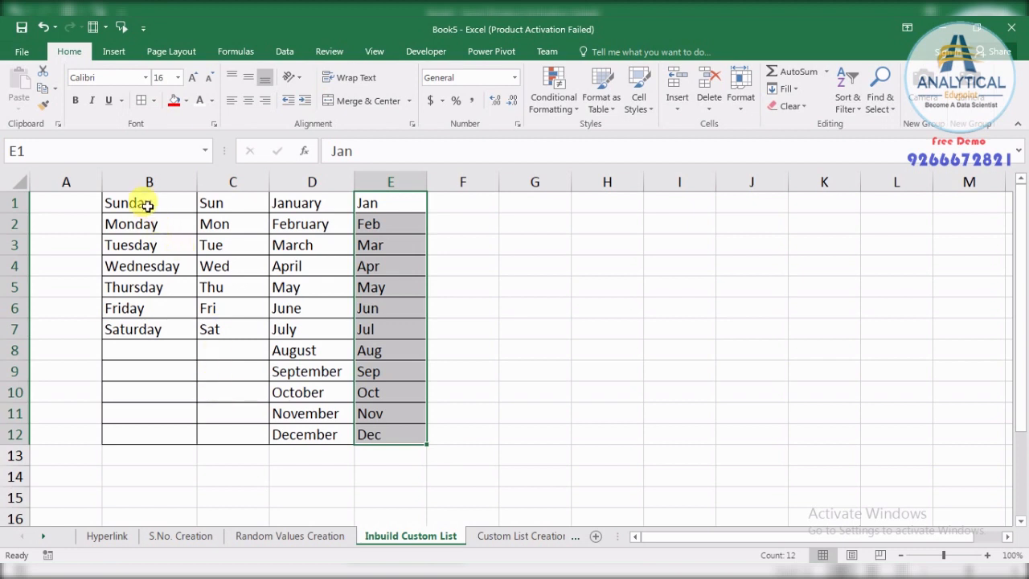
drag(144, 202, 388, 454)
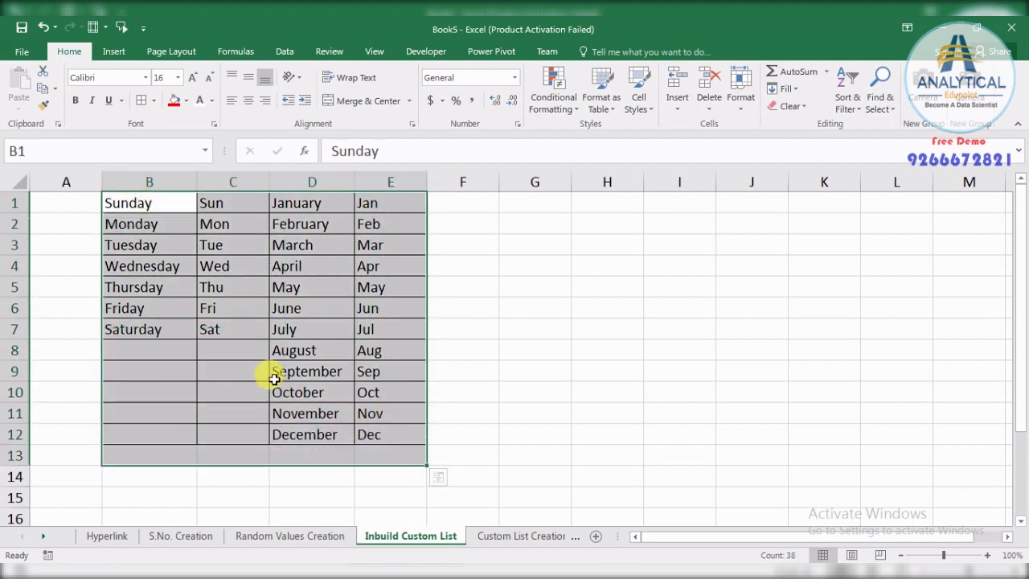
drag(283, 203, 312, 330)
click(321, 223)
click(321, 263)
click(328, 351)
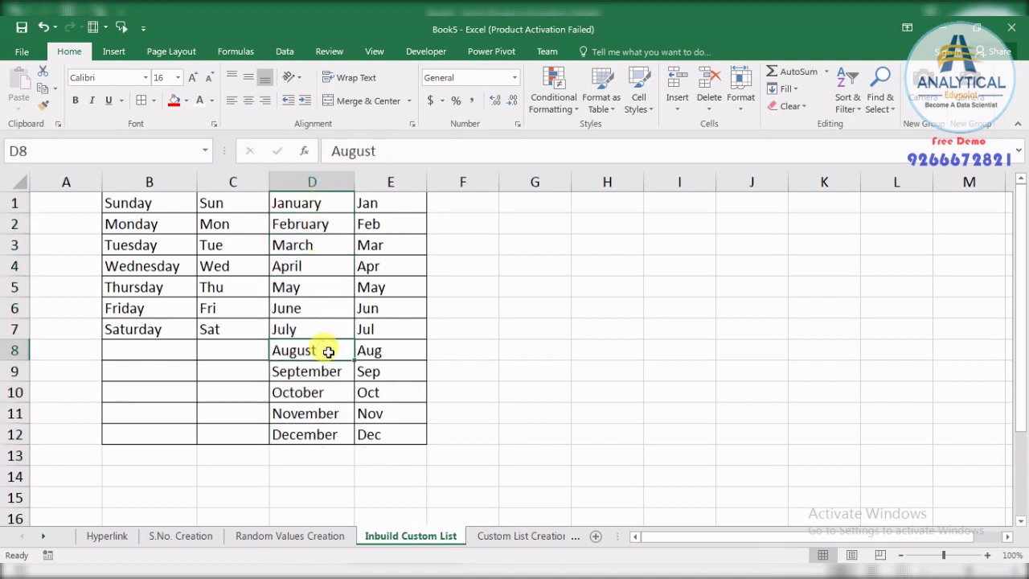
- Format the first entries of the lists in B1:E1 with a red fill and white font
drag(159, 206, 407, 215)
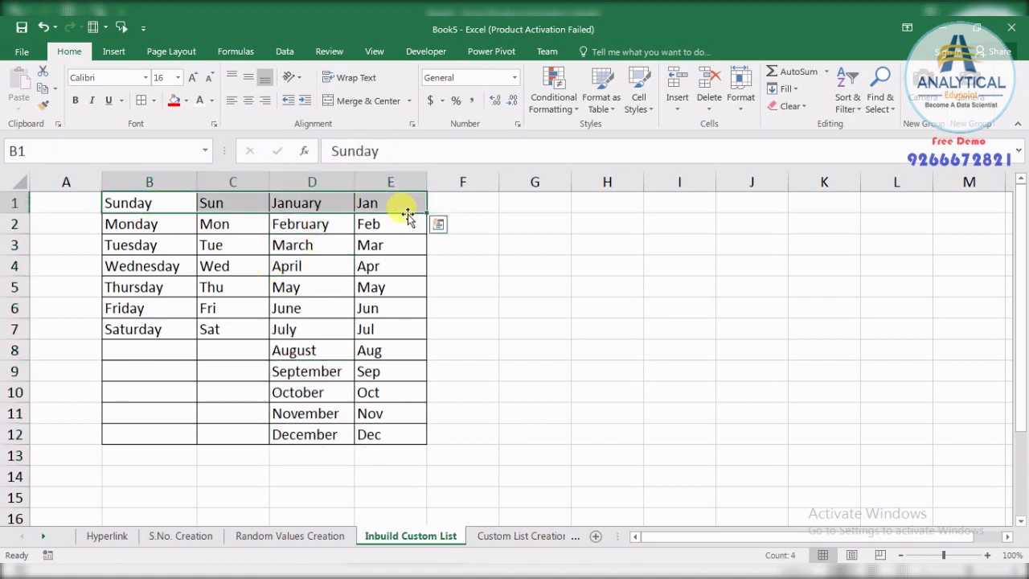
click(173, 101)
click(200, 102)
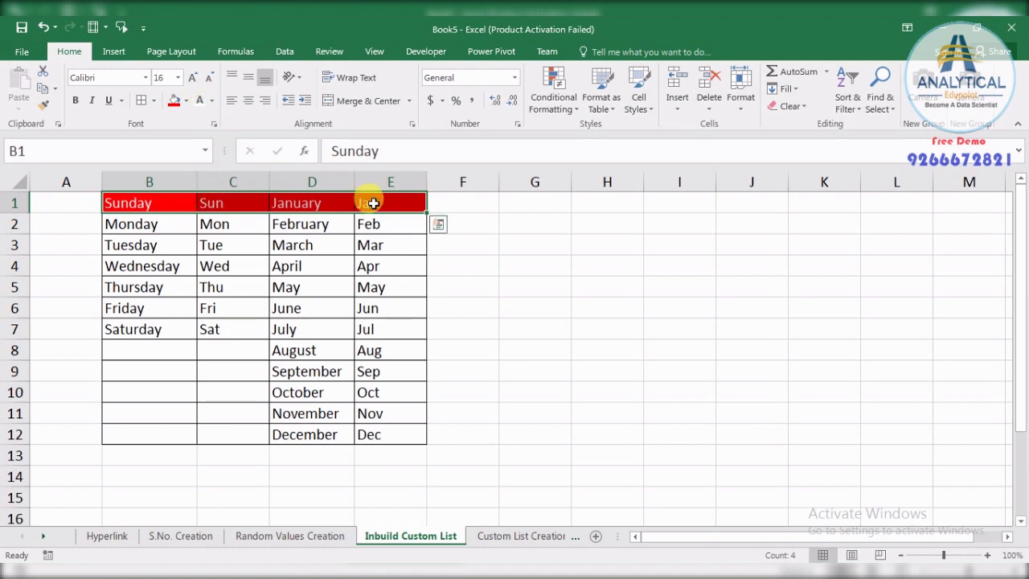
click(476, 349)
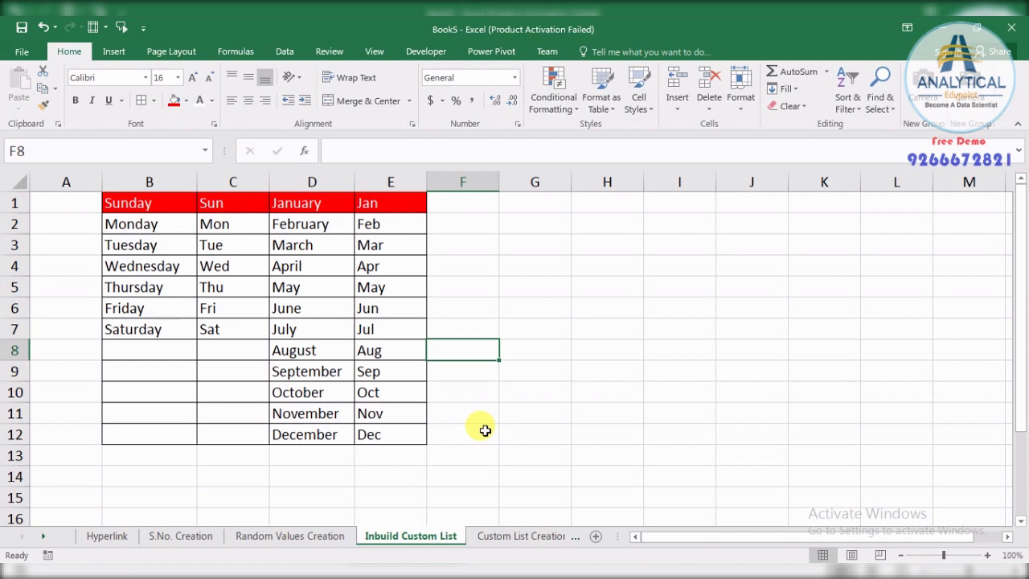
- Switch to the Custom List Creation sheet
click(508, 536)
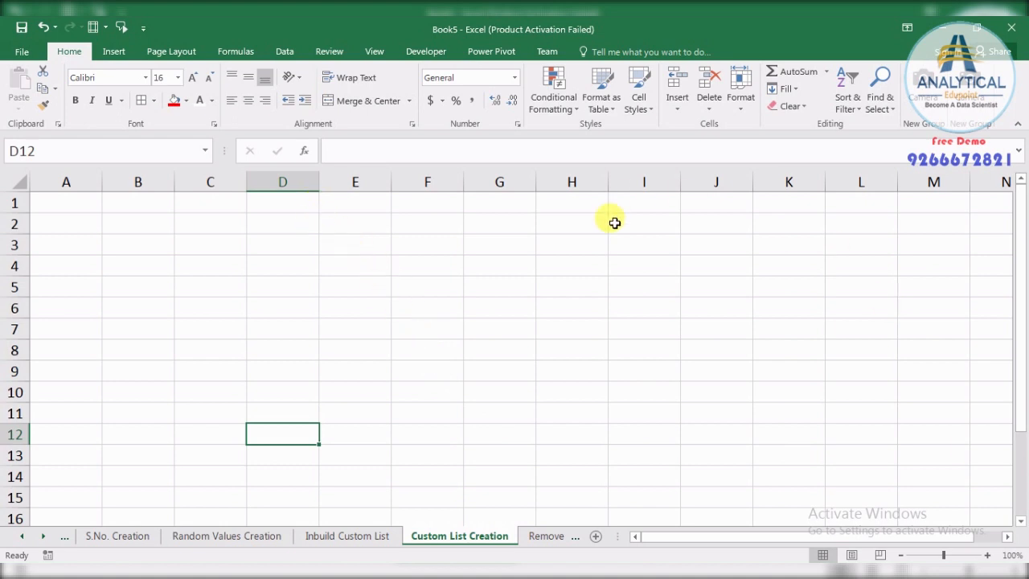
click(314, 201)
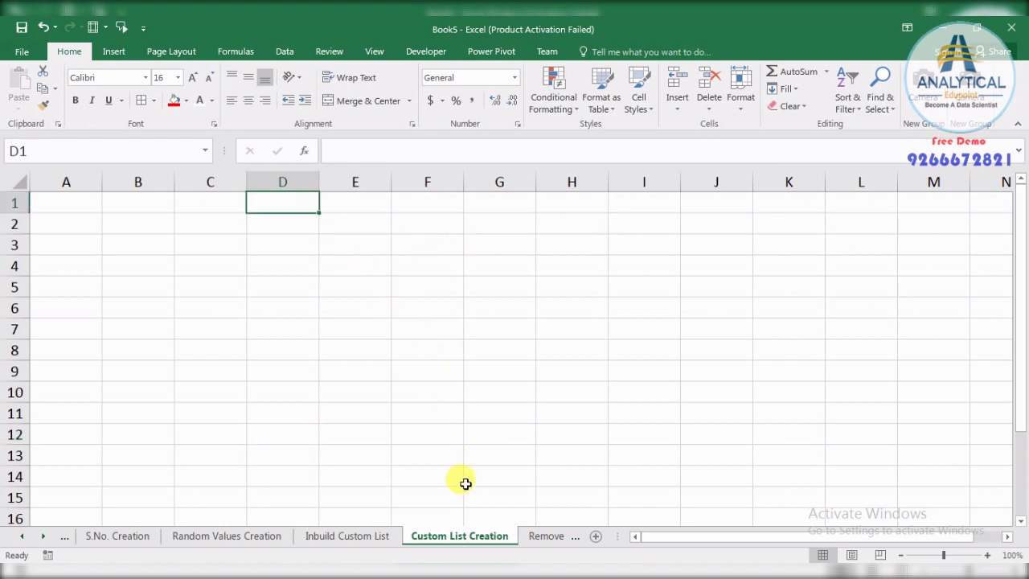
click(413, 356)
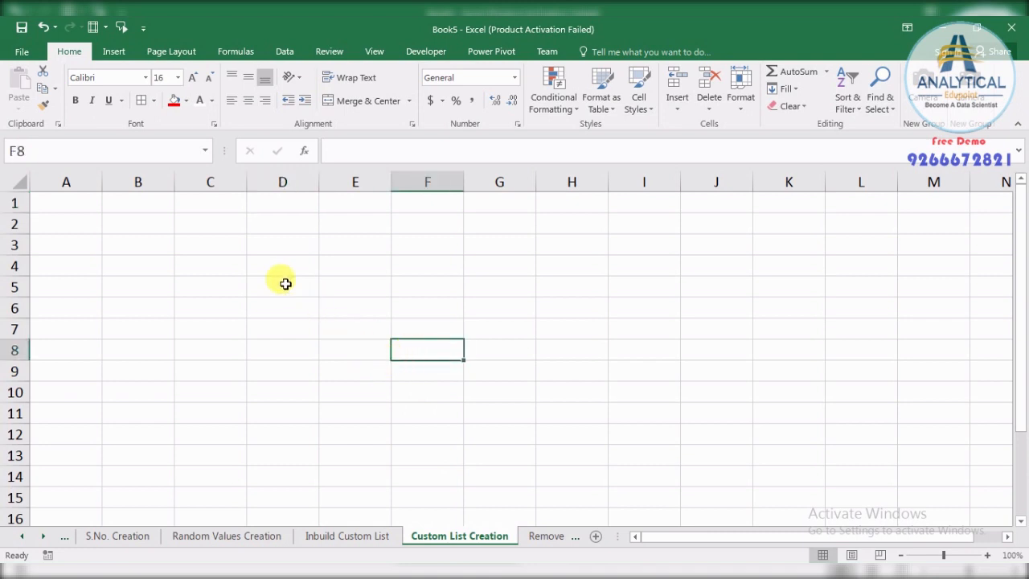
- Enter Arvind Kejriwal in C1 and widen column C to fit the name
click(202, 205)
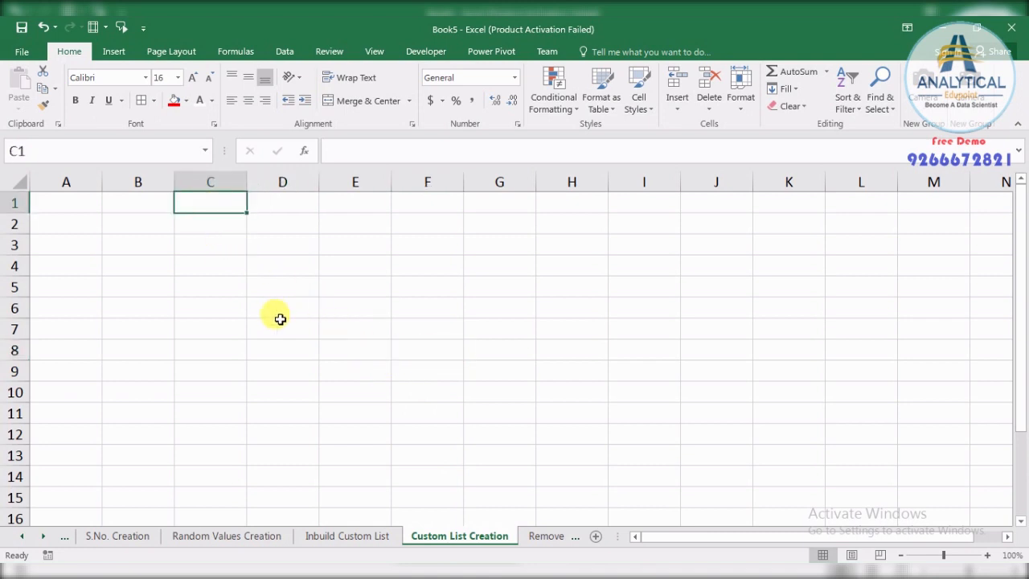
text(Arvind Kejriw)
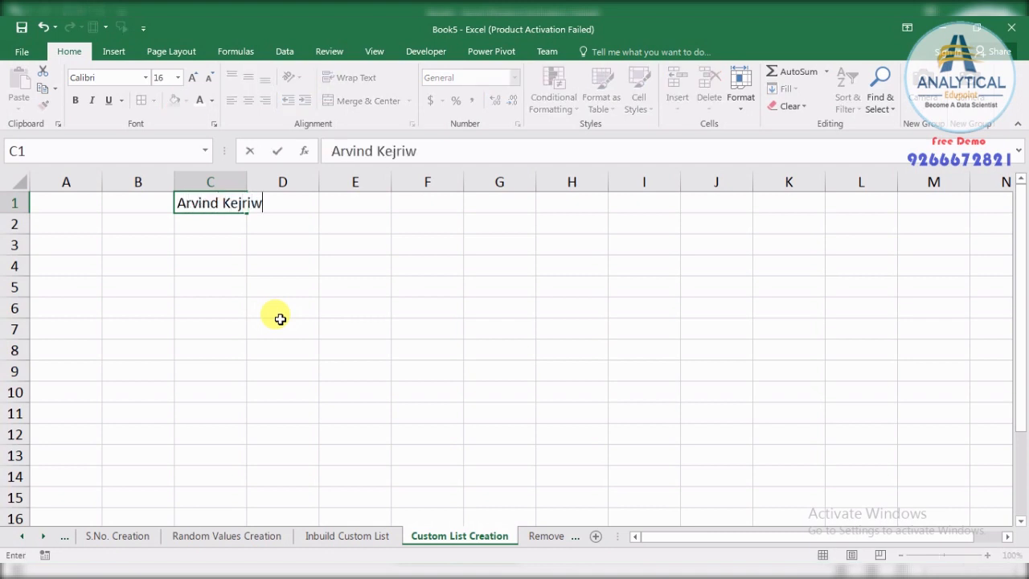
text(al)
key(Return)
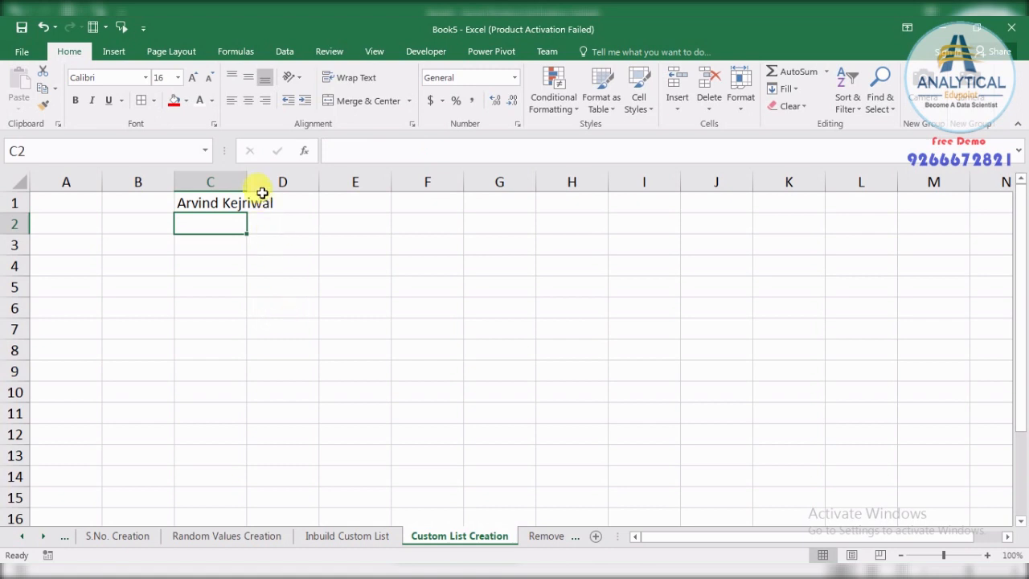
drag(245, 175, 278, 176)
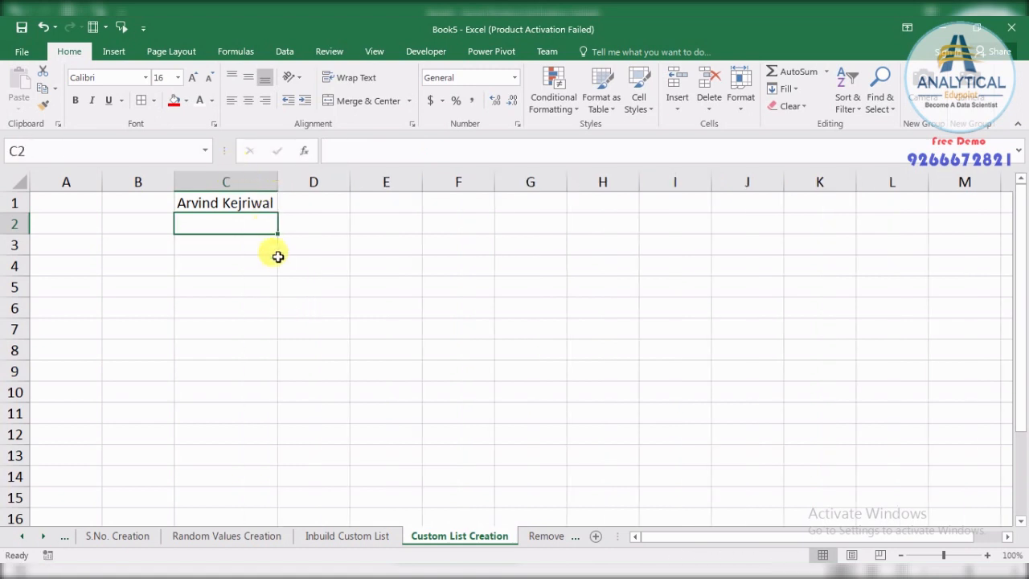
click(221, 203)
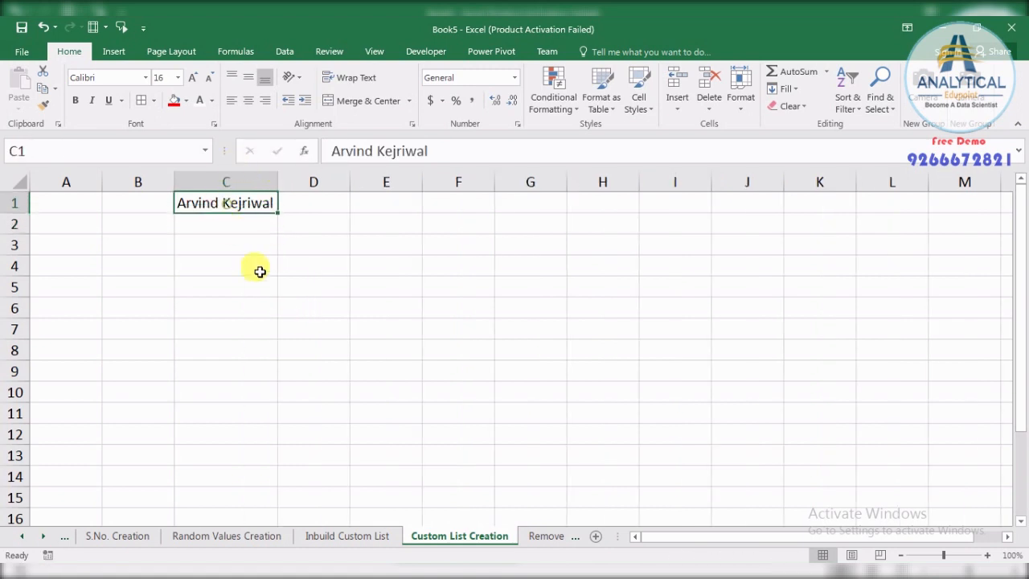
- Enter Narendra Modi in D1 and widen column D to fit the name
drag(347, 181, 373, 182)
click(355, 200)
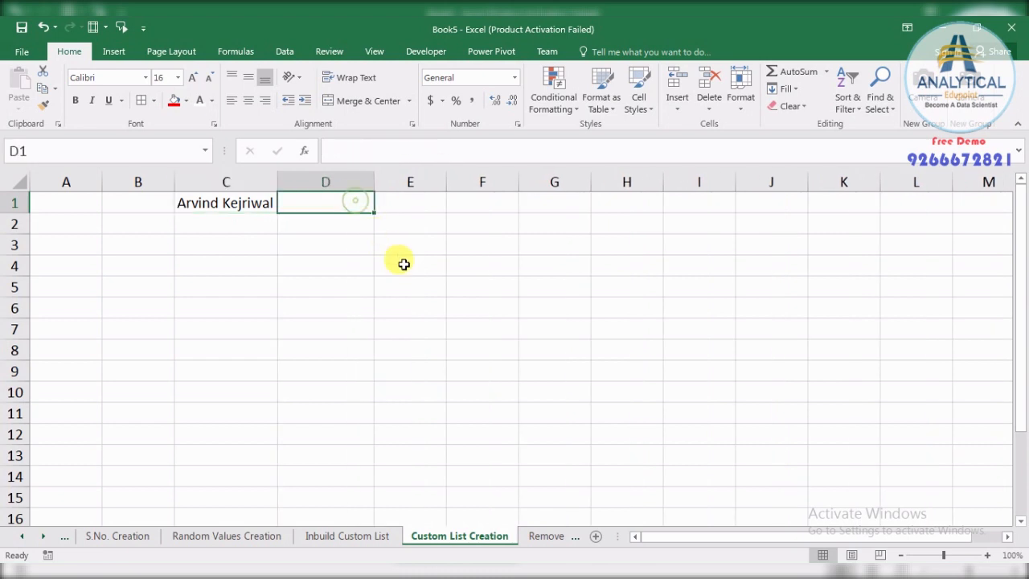
text(na)
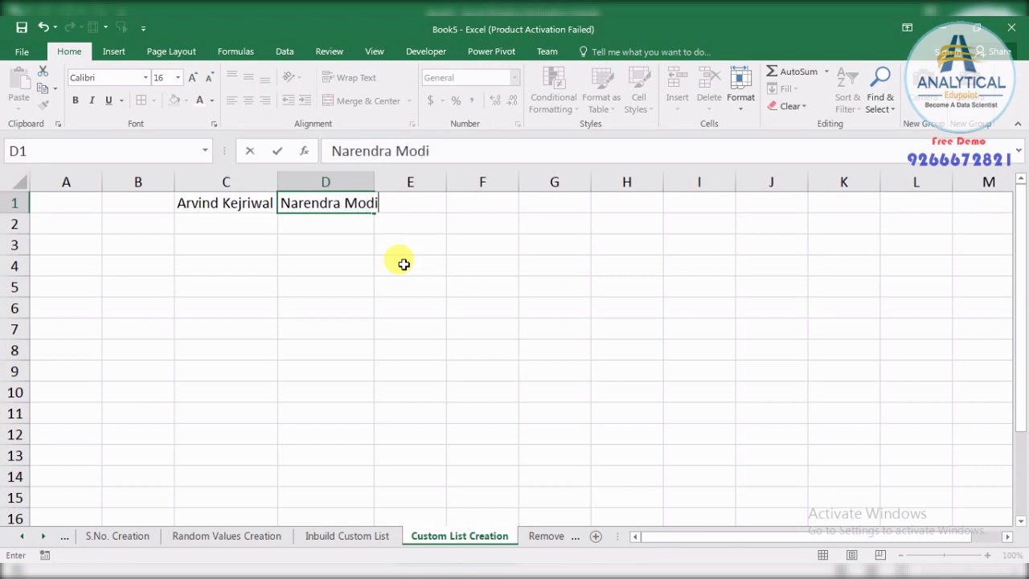
text(rendra Modi)
key(Return)
double_click(374, 179)
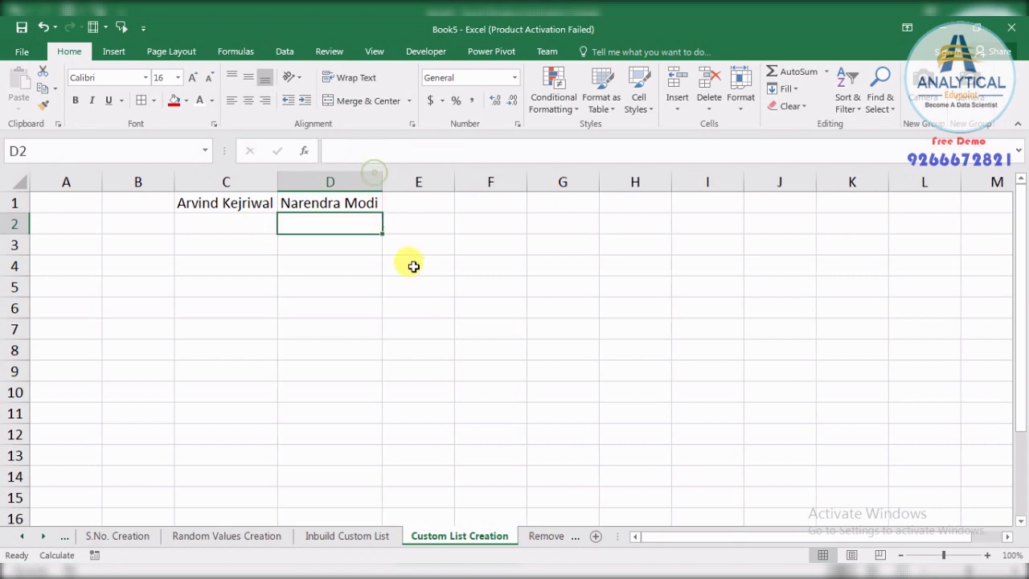
click(428, 299)
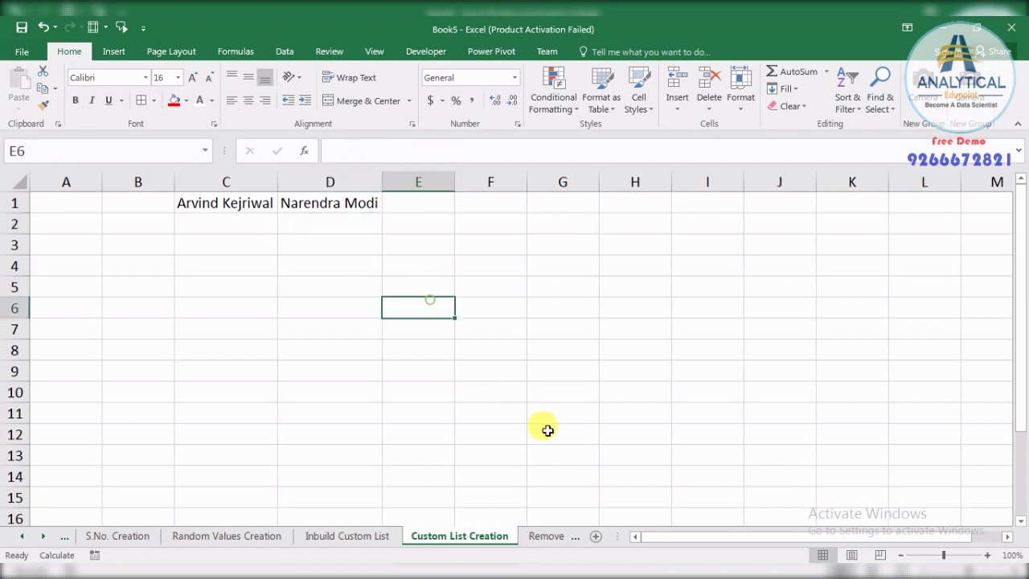
- Enter Mr Ambani in E1 and widen column E to fit the name
click(434, 206)
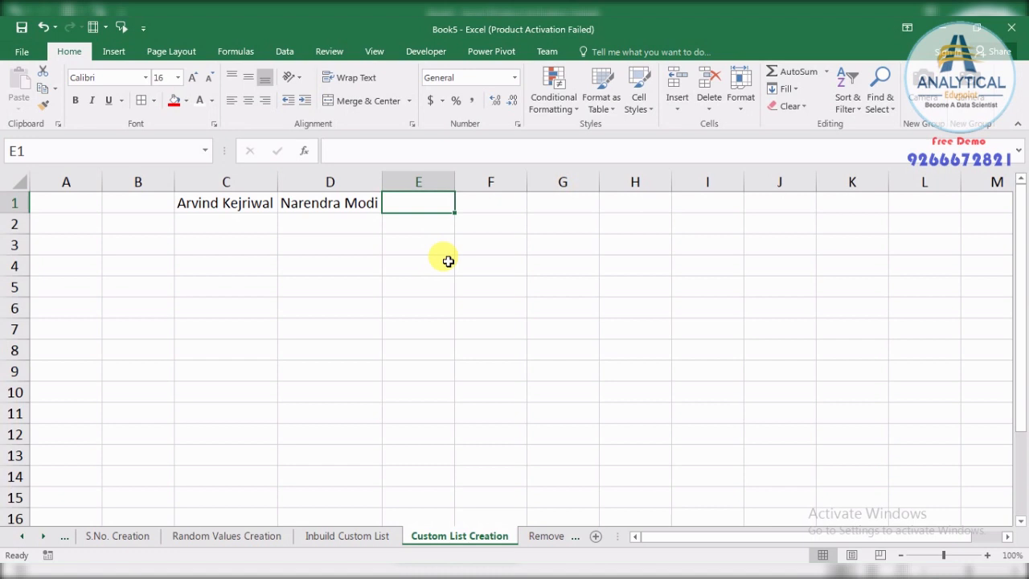
text(Mr Ambani)
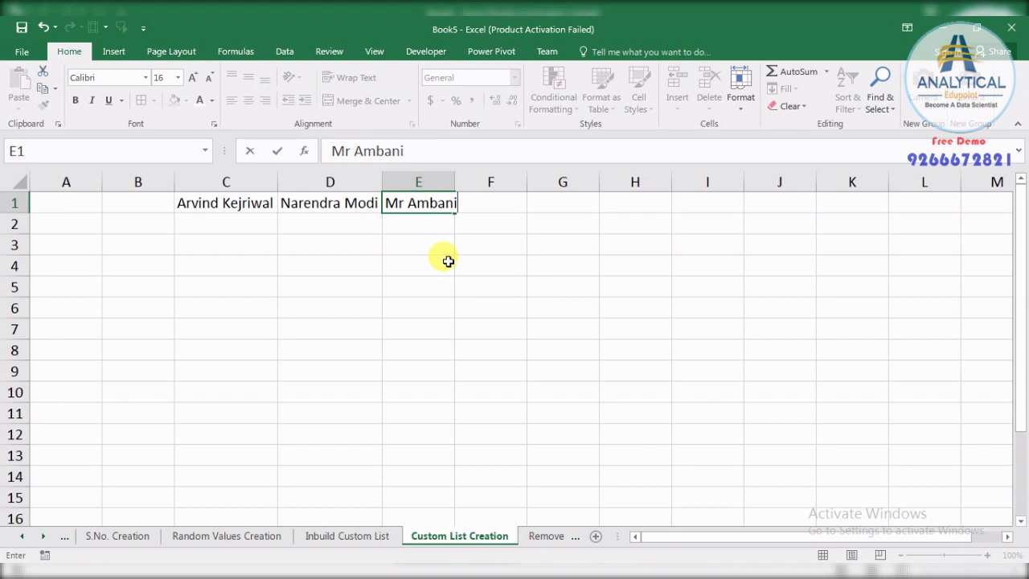
key(Return)
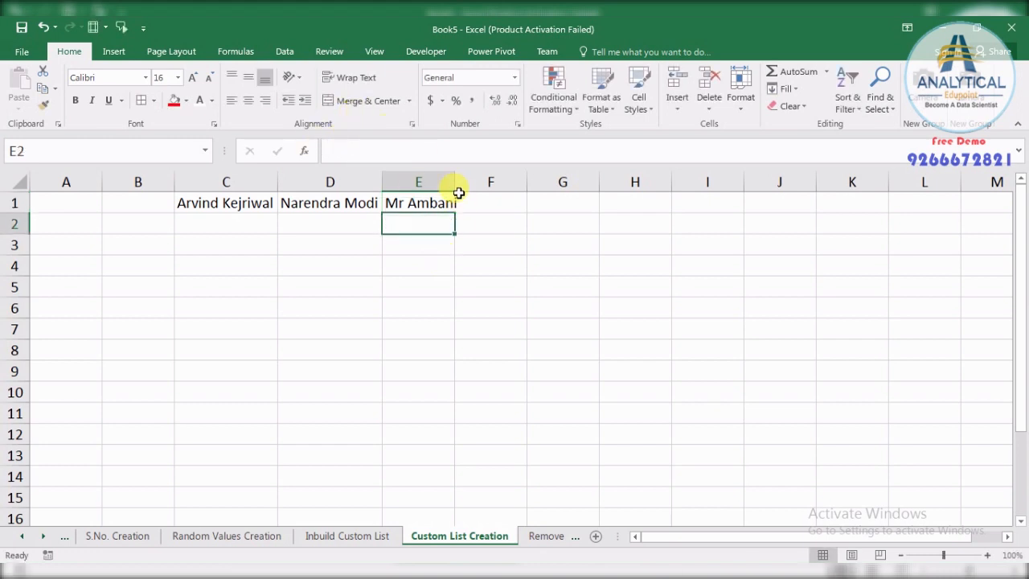
drag(458, 193, 478, 187)
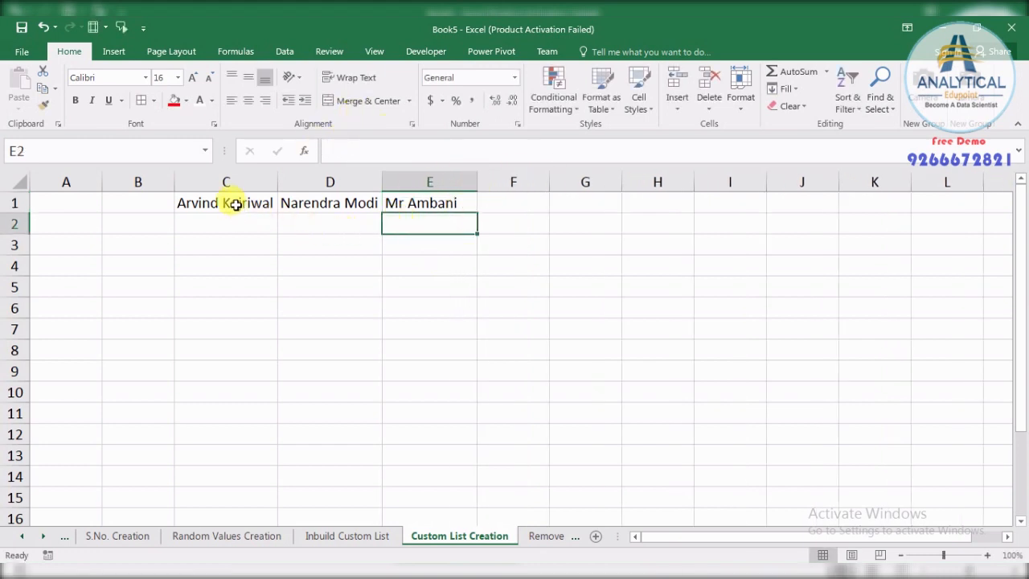
- Fill the Mr Ambani entry from E1 down to E11 and check the copied cells
click(234, 204)
click(431, 207)
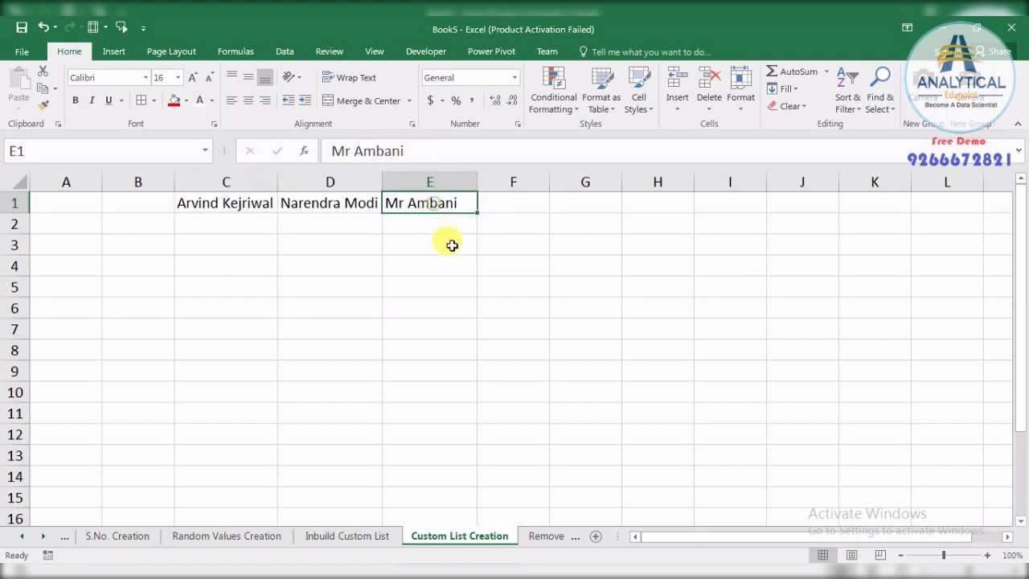
drag(477, 214, 491, 423)
click(427, 207)
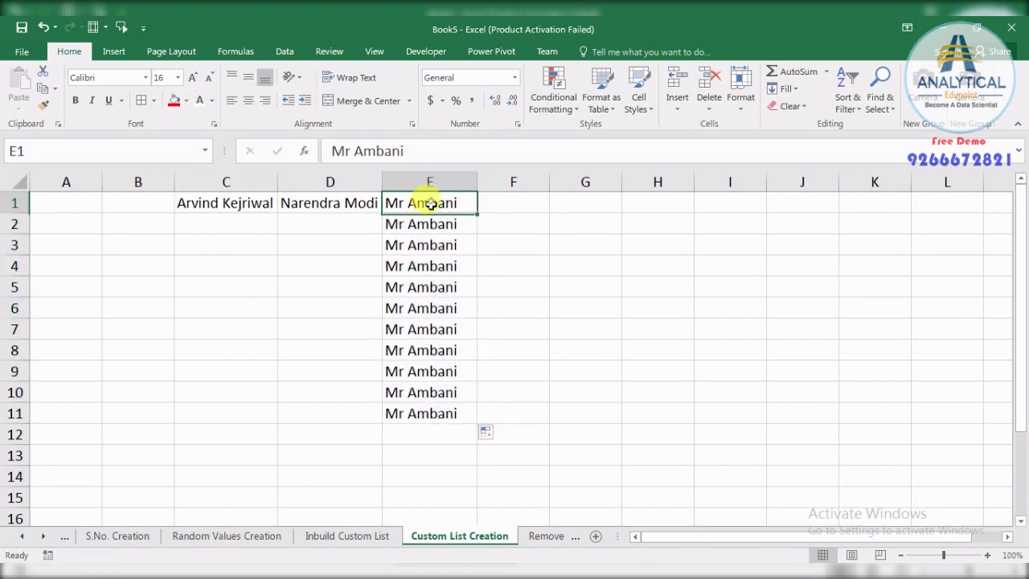
drag(423, 228, 447, 407)
click(558, 365)
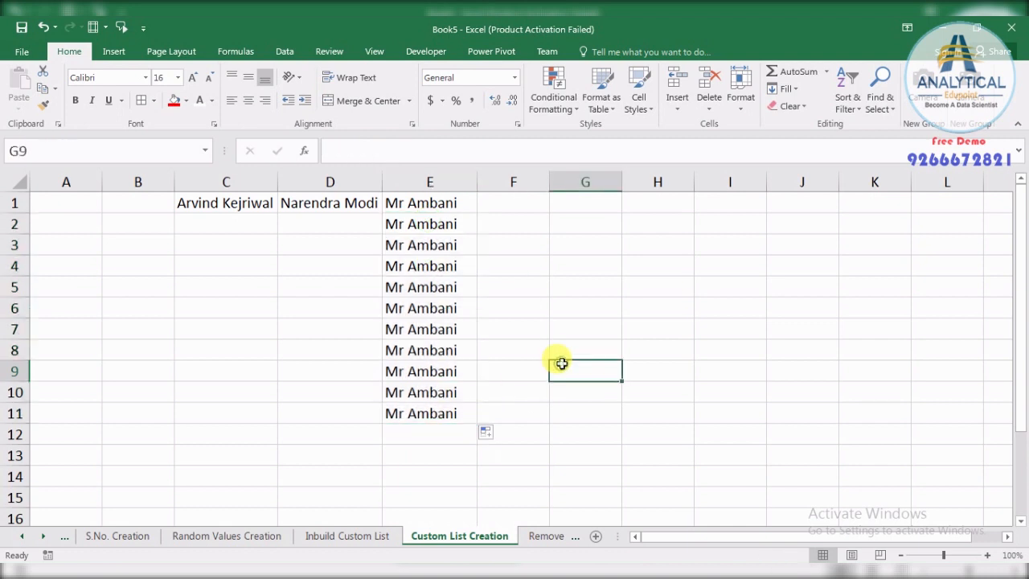
- Fill the Narendra Modi entry from D1 down to D11, compare it with column E, and widen column D
click(341, 207)
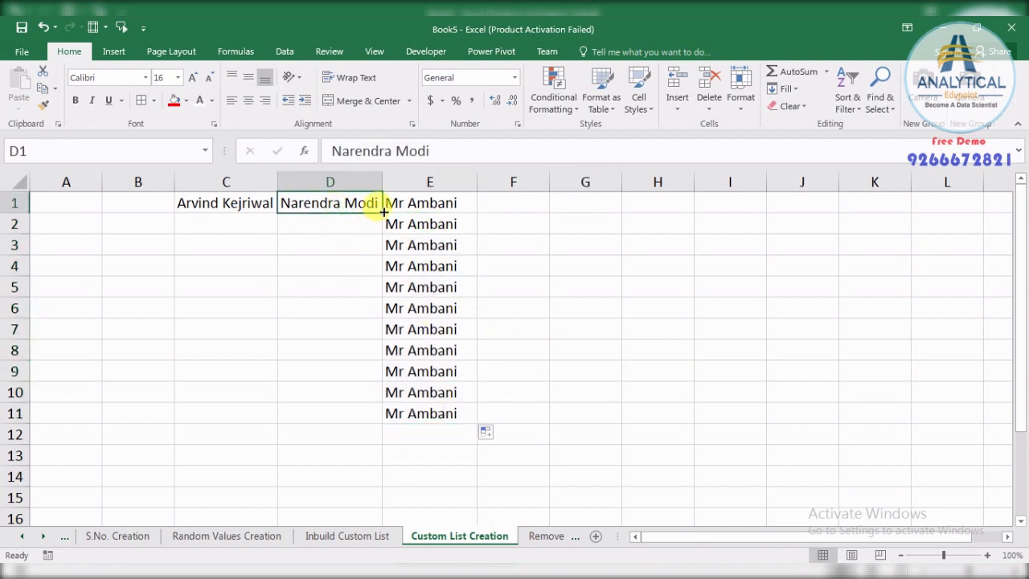
drag(380, 213, 370, 411)
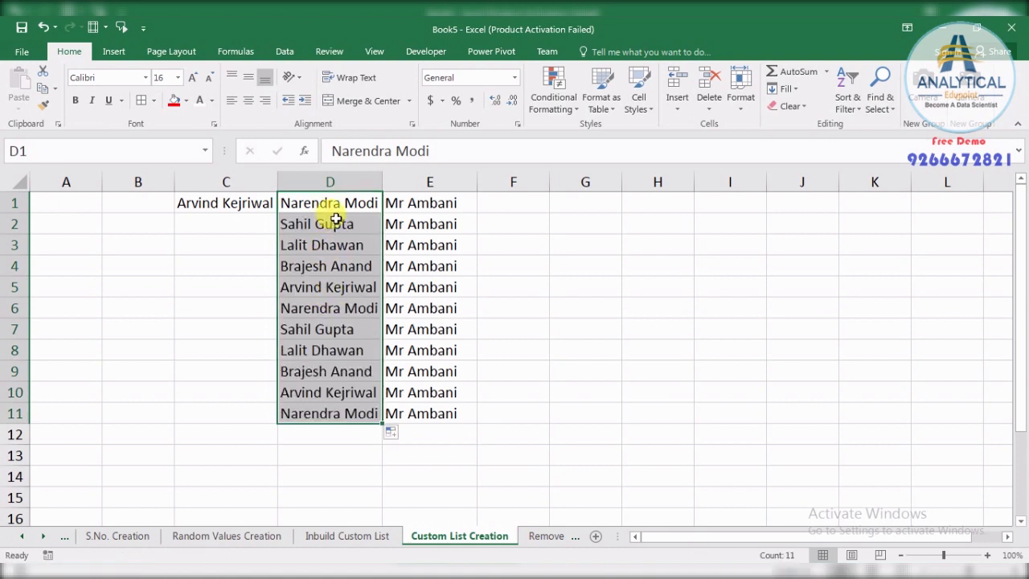
drag(402, 203, 426, 412)
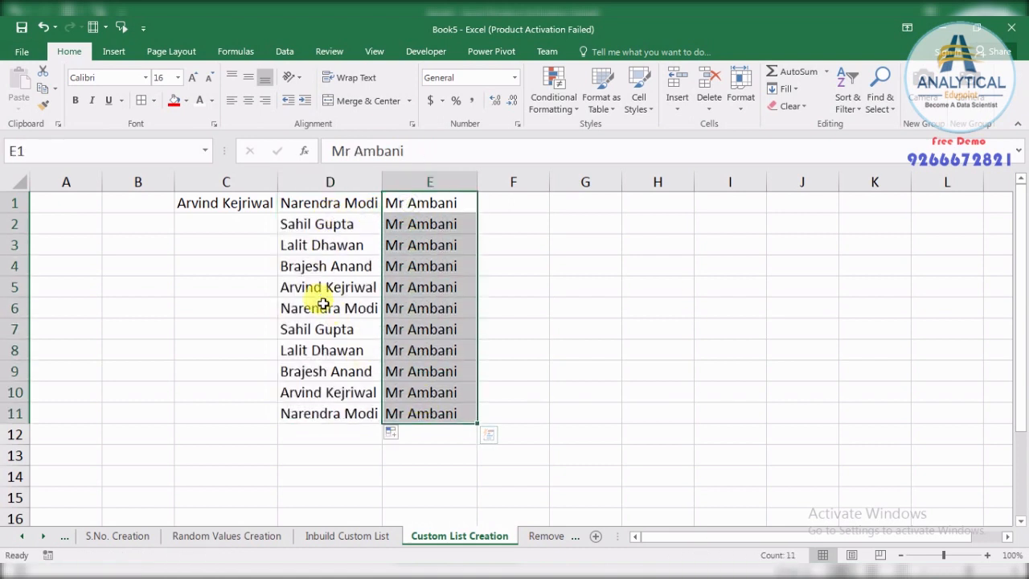
drag(306, 203, 323, 408)
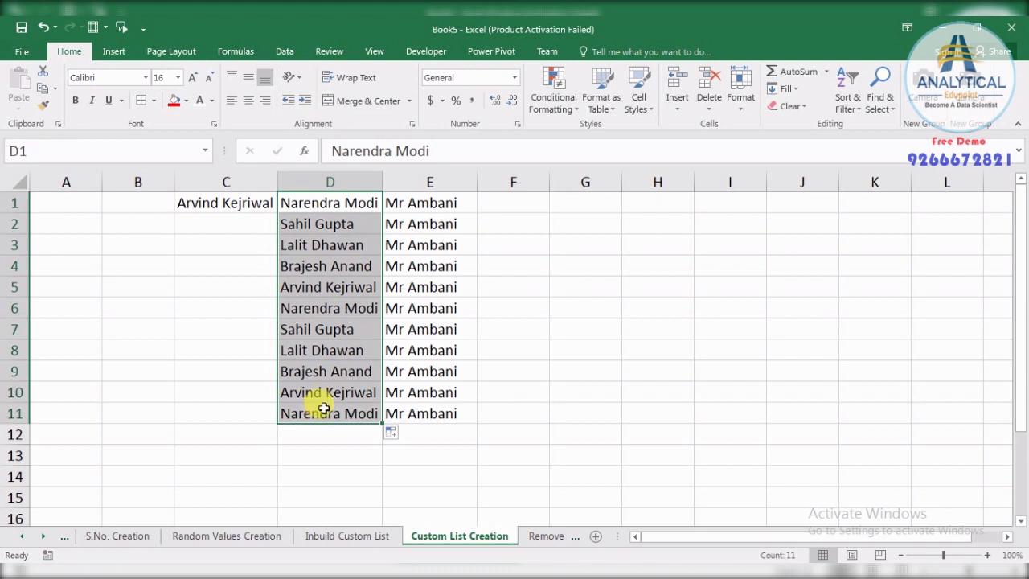
drag(383, 182, 414, 182)
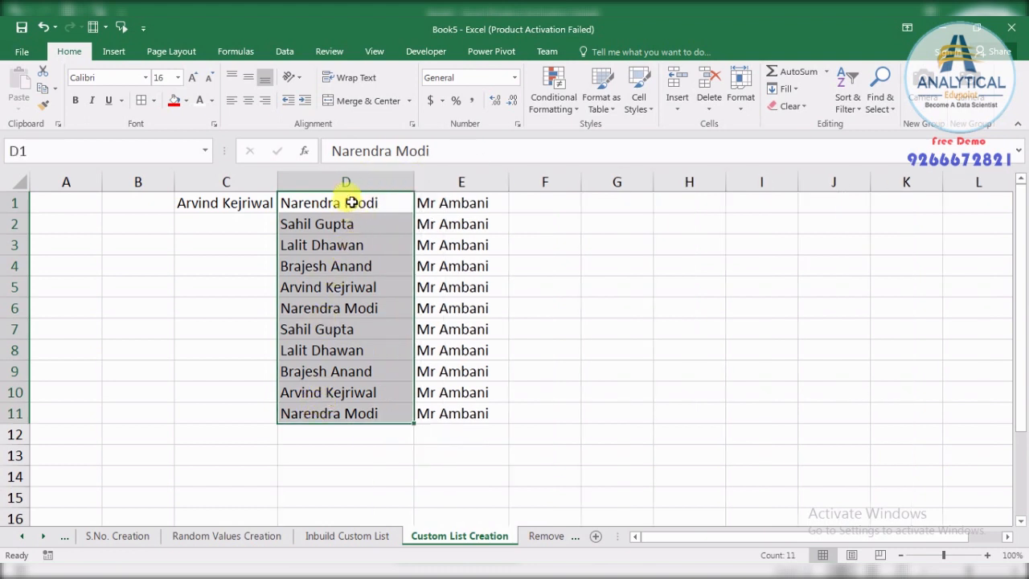
- Review the filled names in D1:D11 and apply a red fill to the range
drag(351, 203, 330, 410)
click(320, 247)
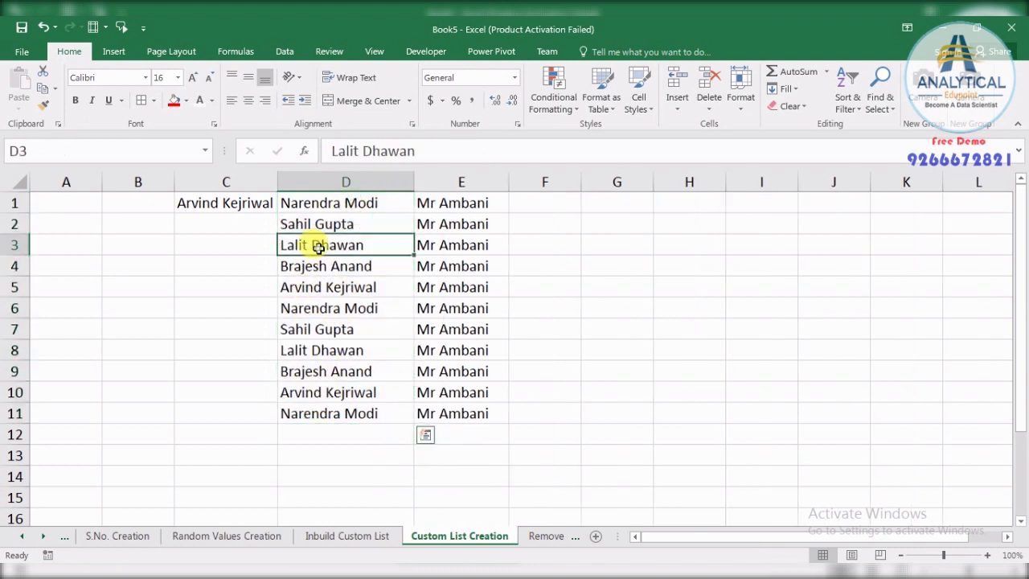
click(306, 263)
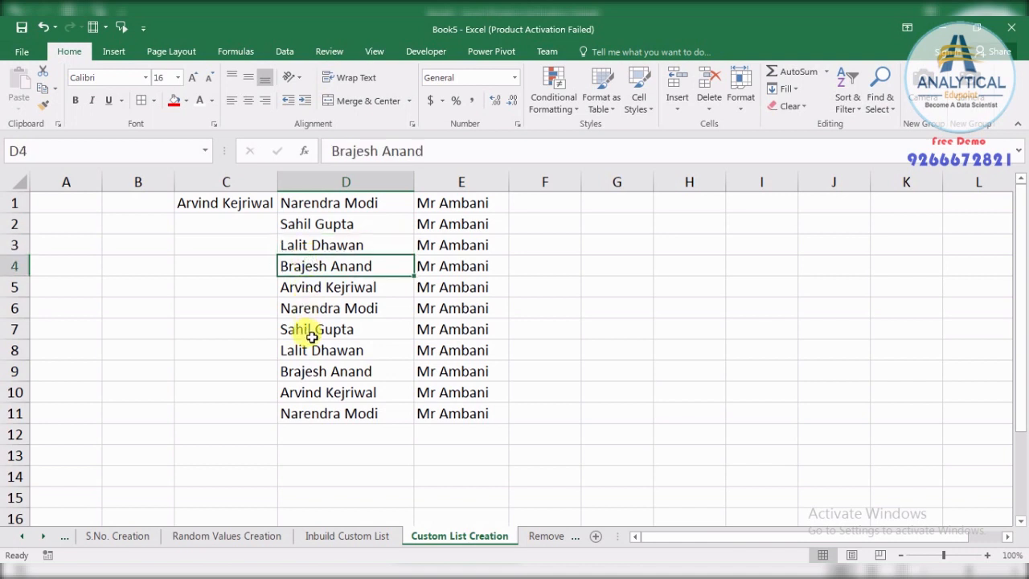
drag(319, 206, 329, 413)
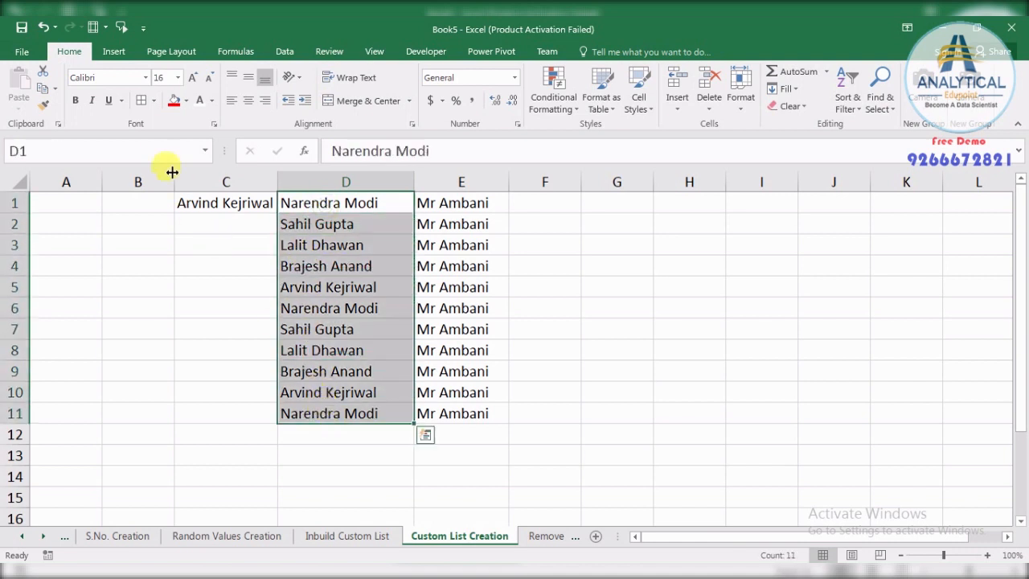
click(175, 100)
click(196, 282)
- Fill the Arvind Kejriwal entry from C1 down to C11 and widen column C
click(225, 201)
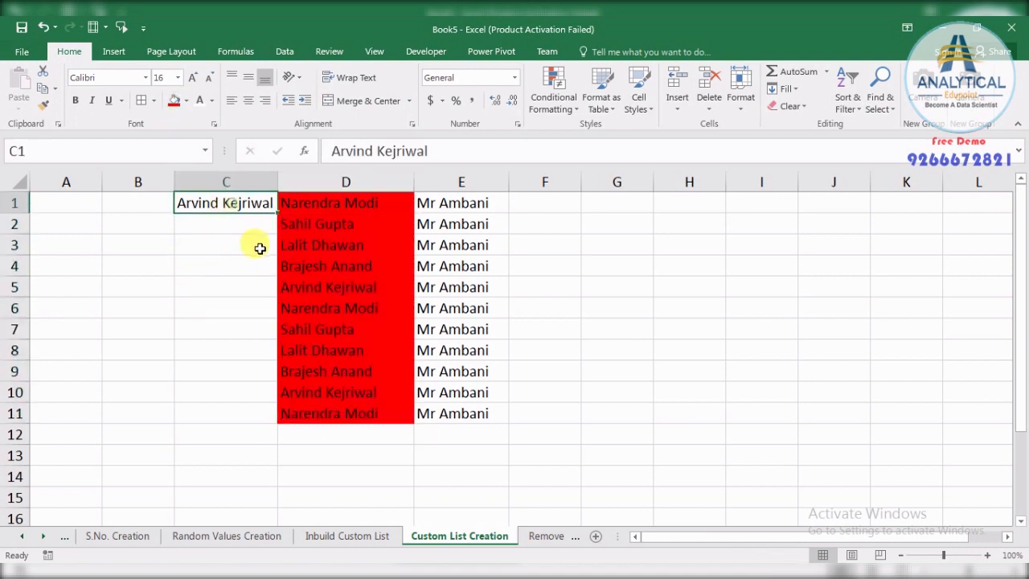
drag(276, 215, 246, 416)
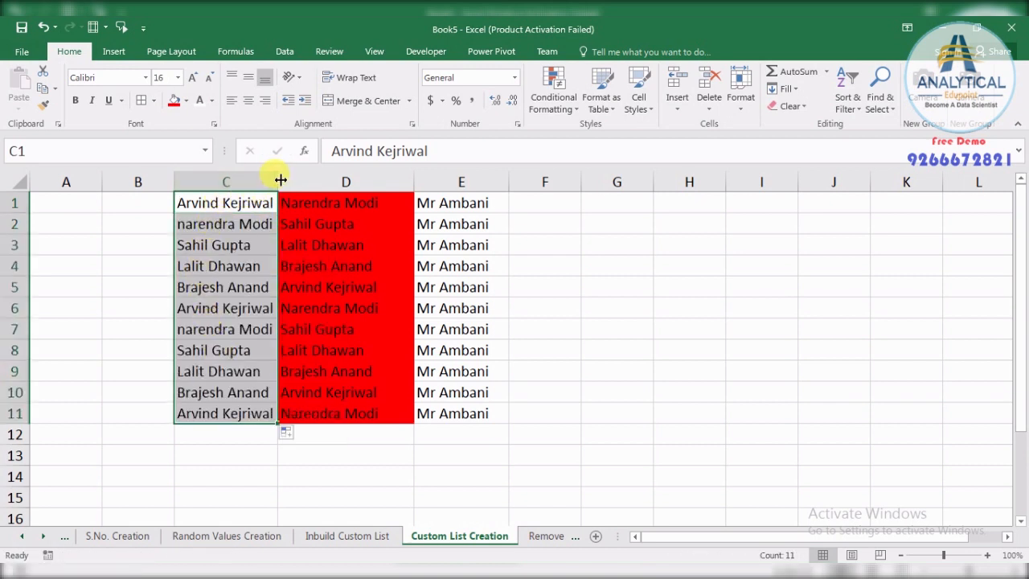
drag(278, 182, 305, 181)
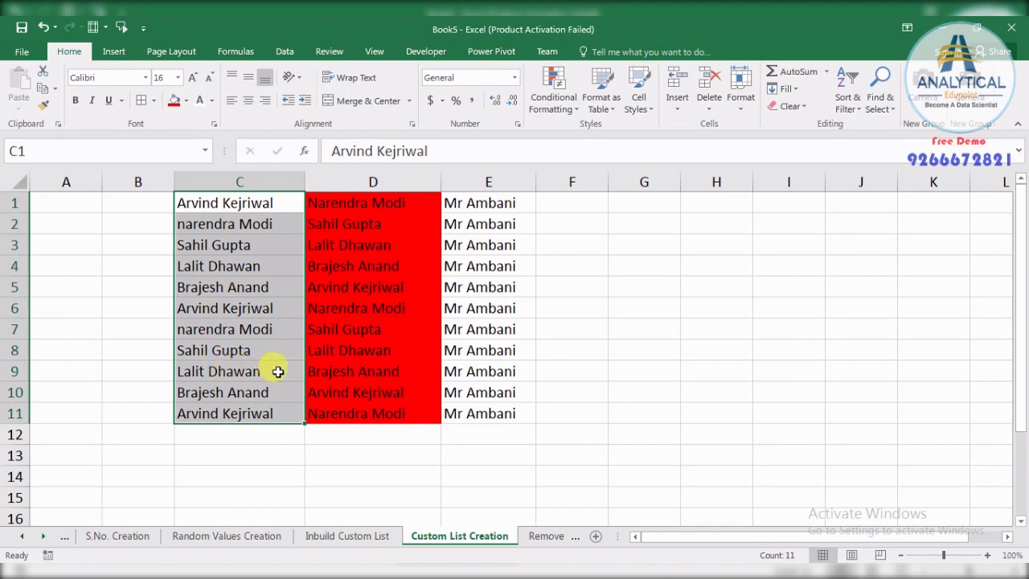
click(486, 203)
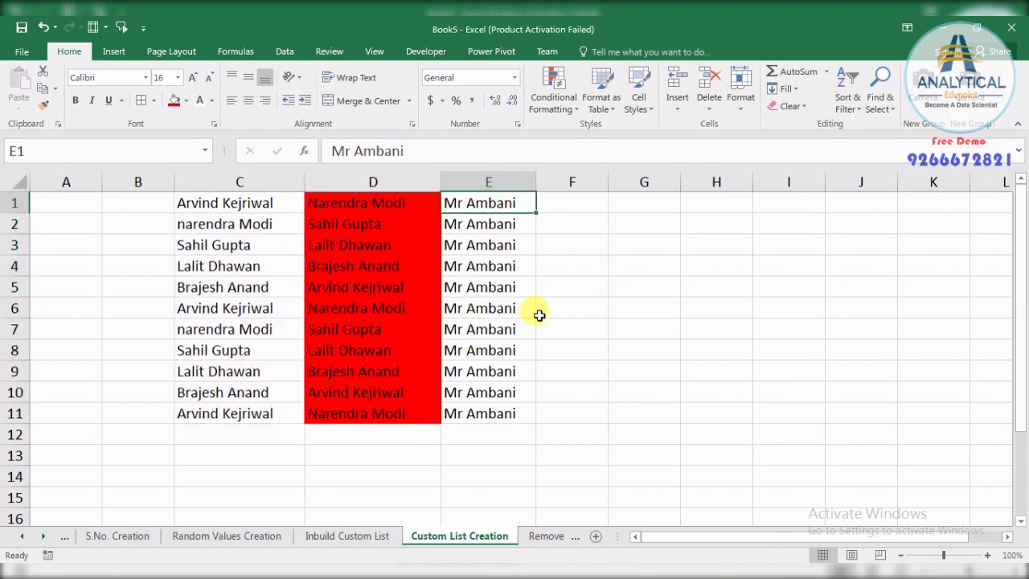
click(235, 201)
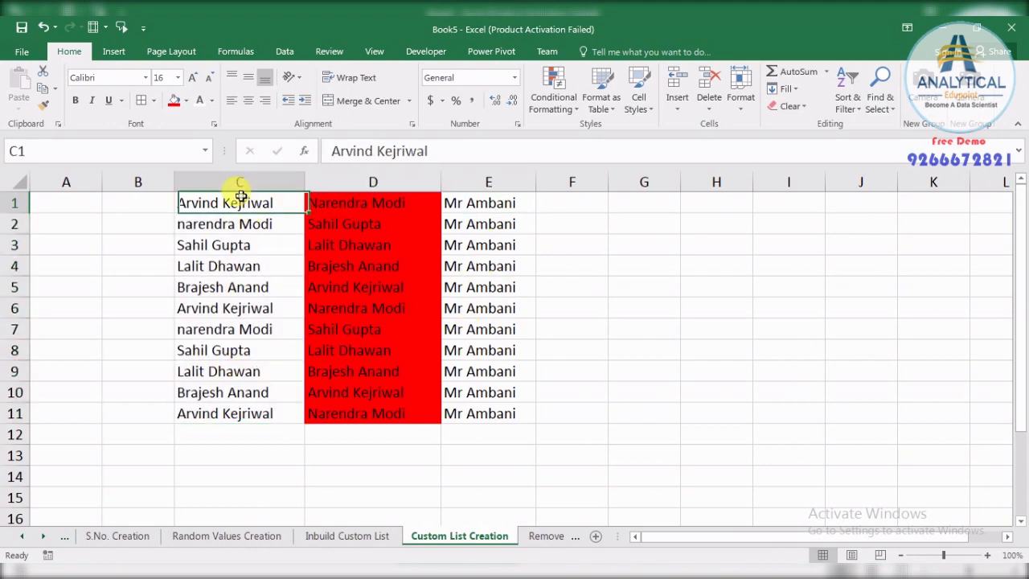
- Enter Baba Ramdev in F1, widen column F to fit, and fill the entry down to F11
click(553, 201)
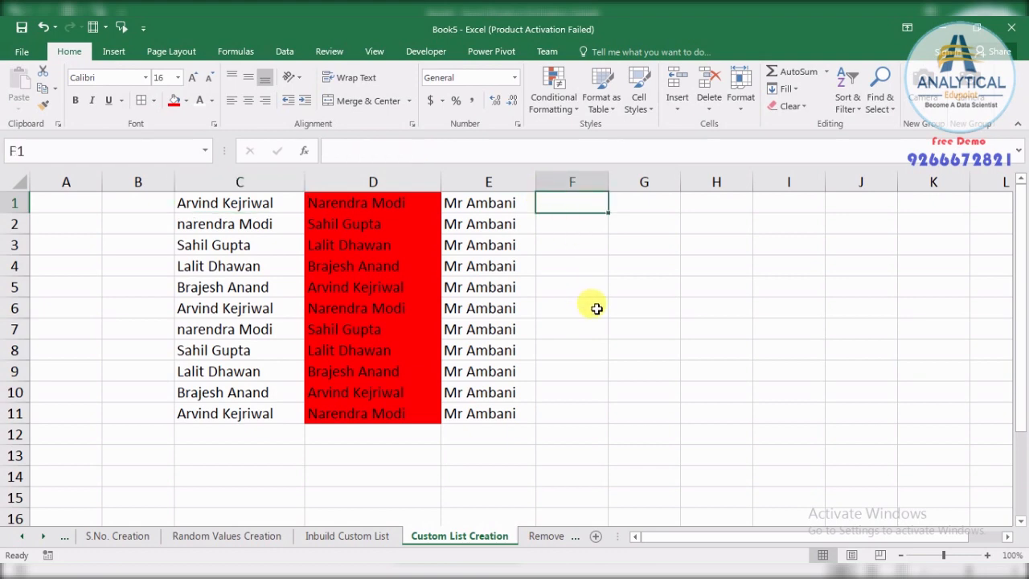
text(Baba Ramdev)
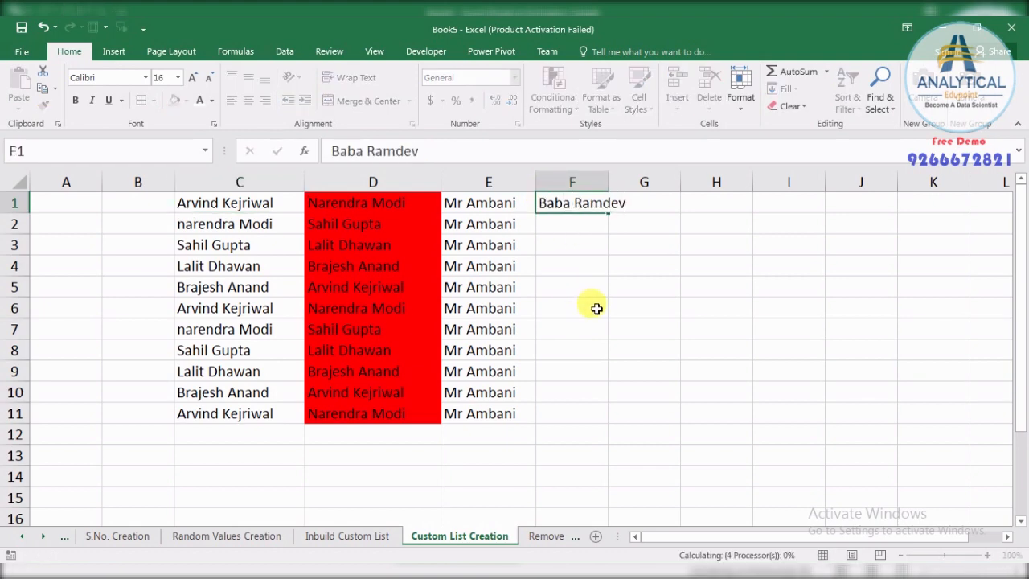
key(Return)
drag(608, 180, 616, 427)
click(568, 204)
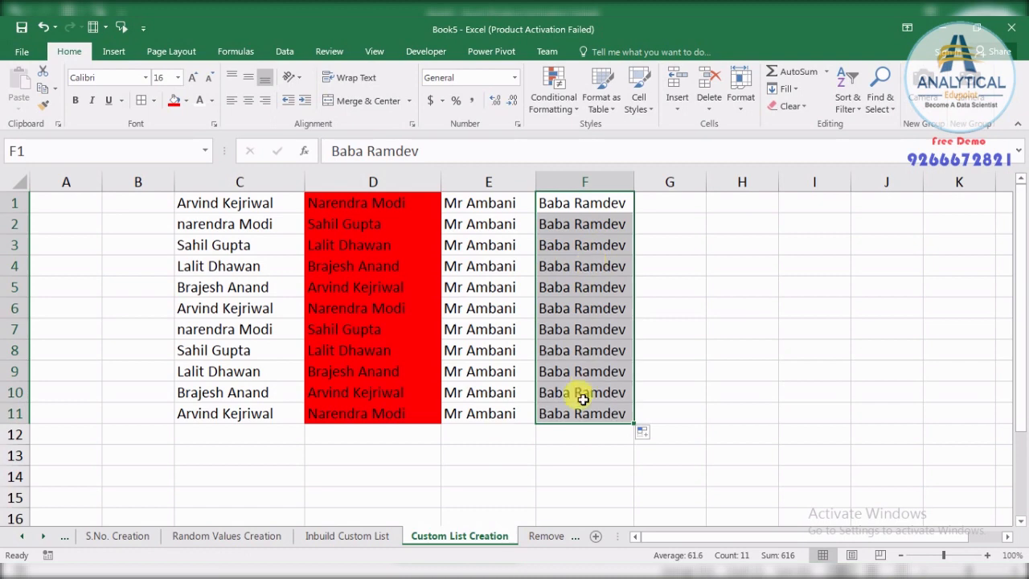
- Compare the fills in columns E and F with the name lists in C1:D11
click(563, 448)
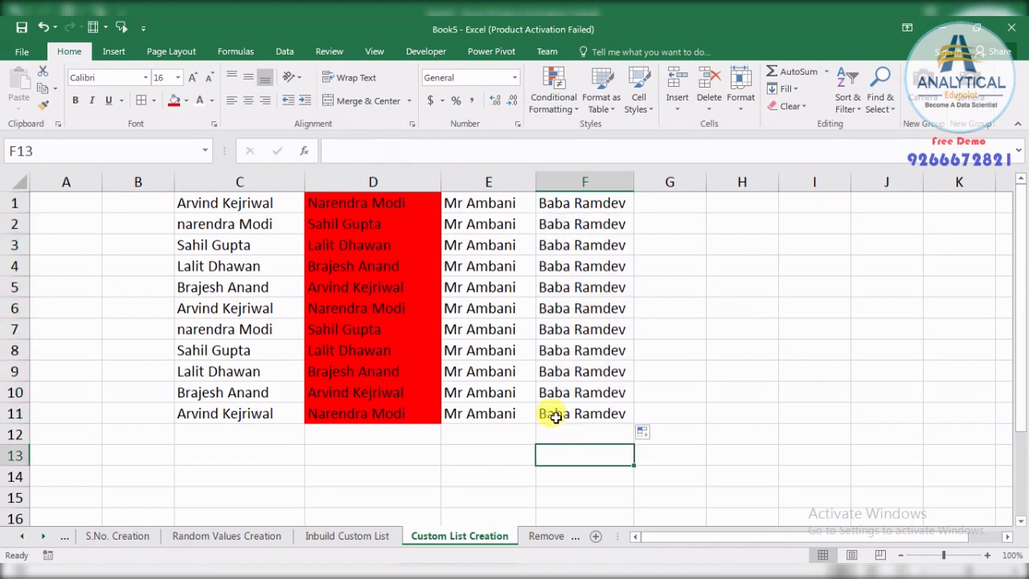
click(489, 205)
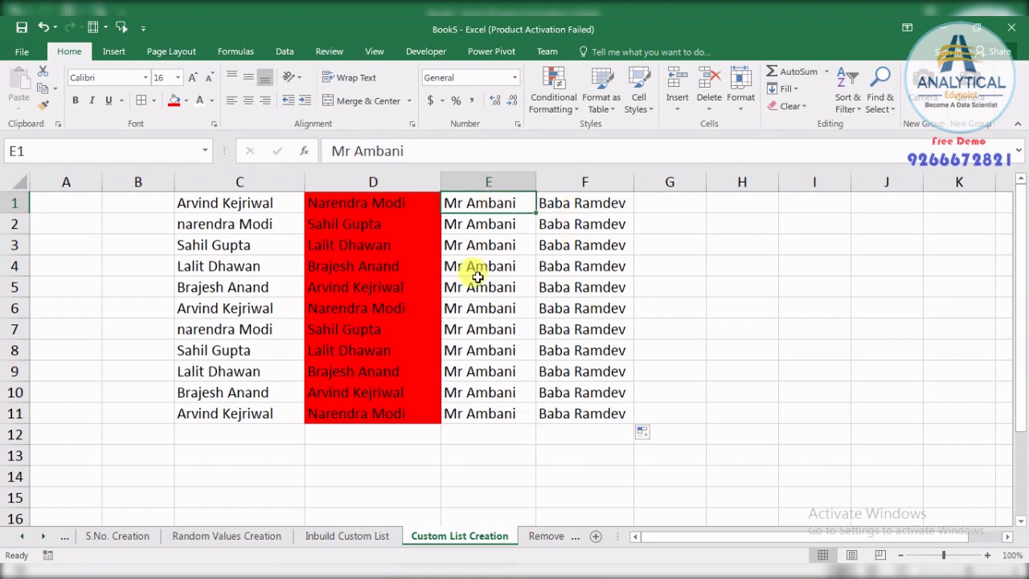
drag(373, 208, 248, 417)
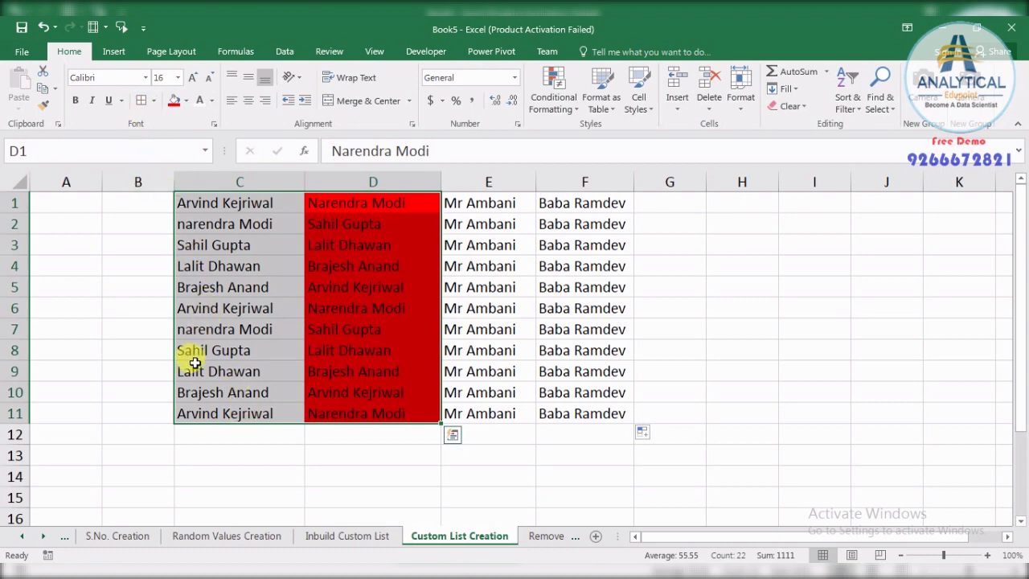
- Review the filled name columns C1:F11, focusing on the red-filled names in D1:D11
click(167, 328)
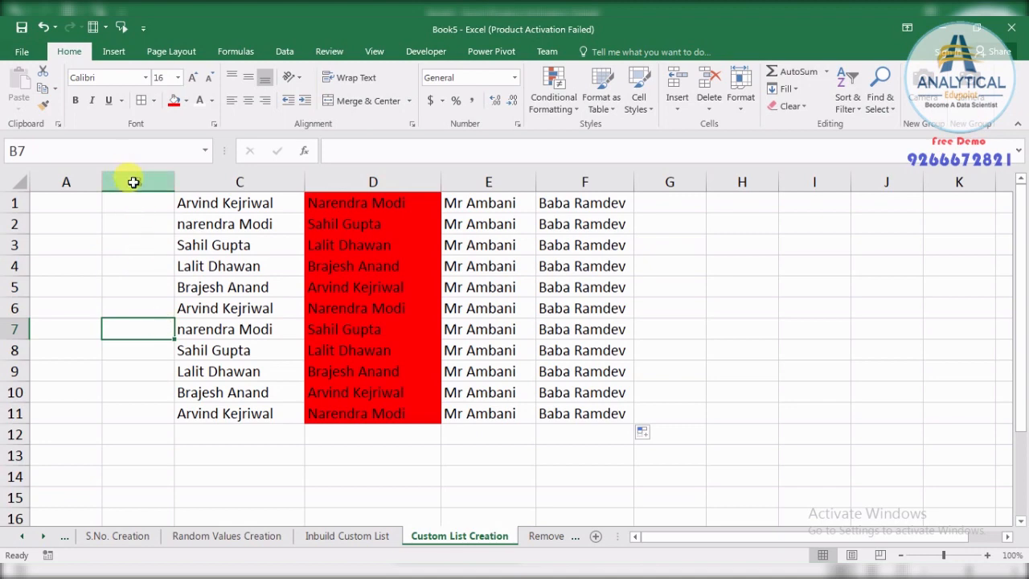
click(134, 180)
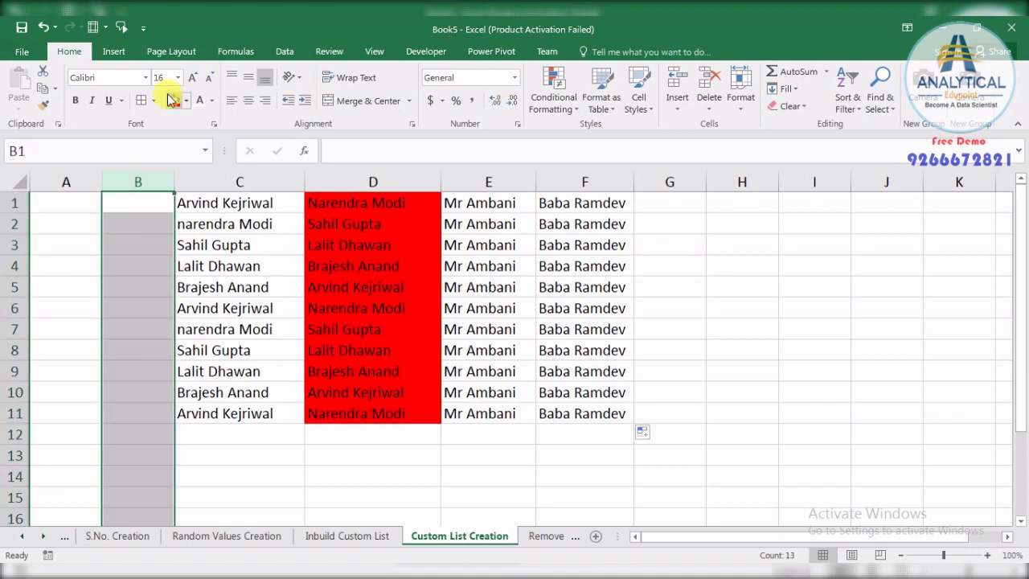
click(689, 335)
drag(202, 201, 574, 418)
click(675, 204)
click(682, 291)
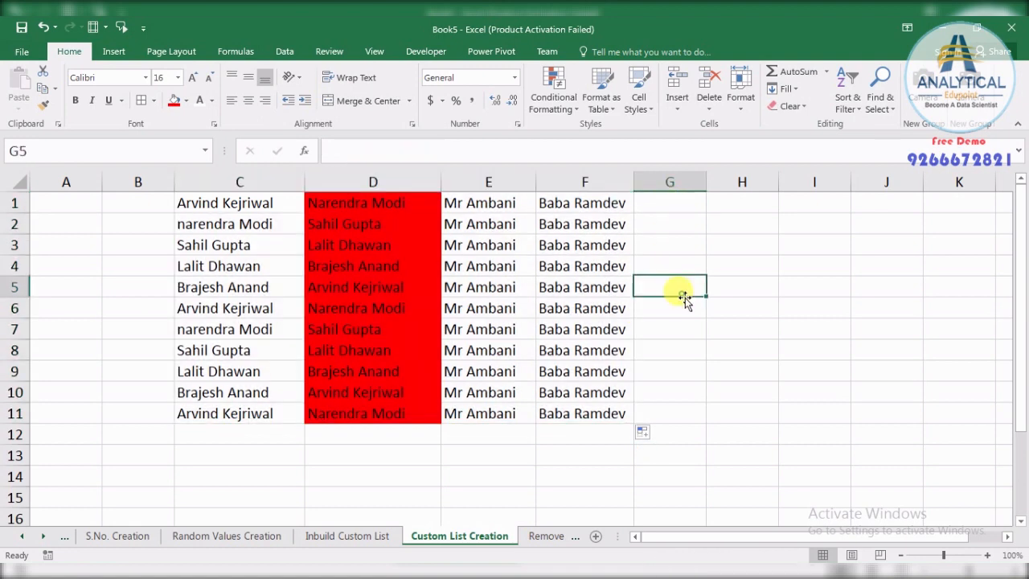
click(712, 349)
click(711, 220)
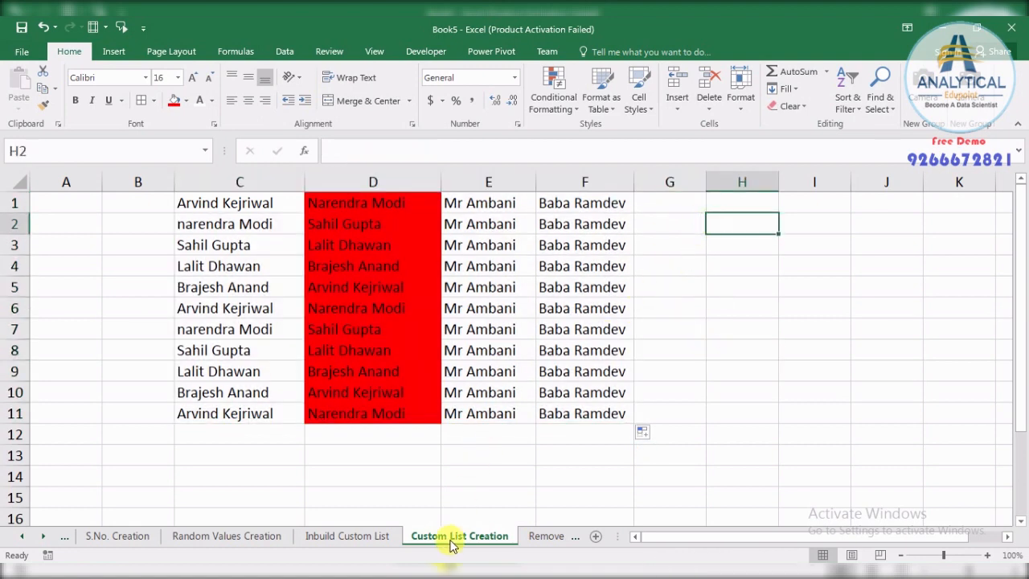
click(641, 450)
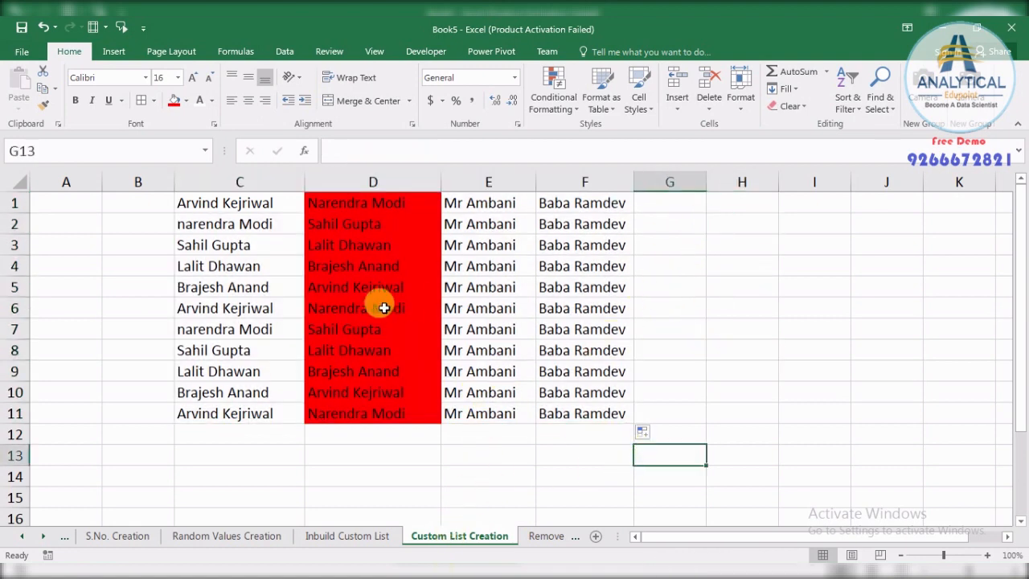
click(345, 205)
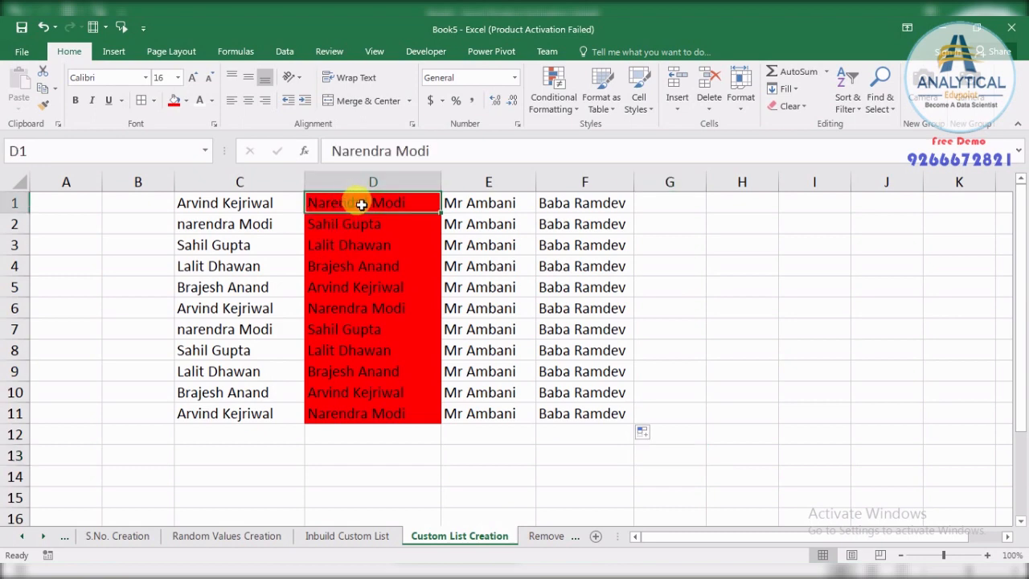
drag(356, 201, 352, 412)
click(370, 201)
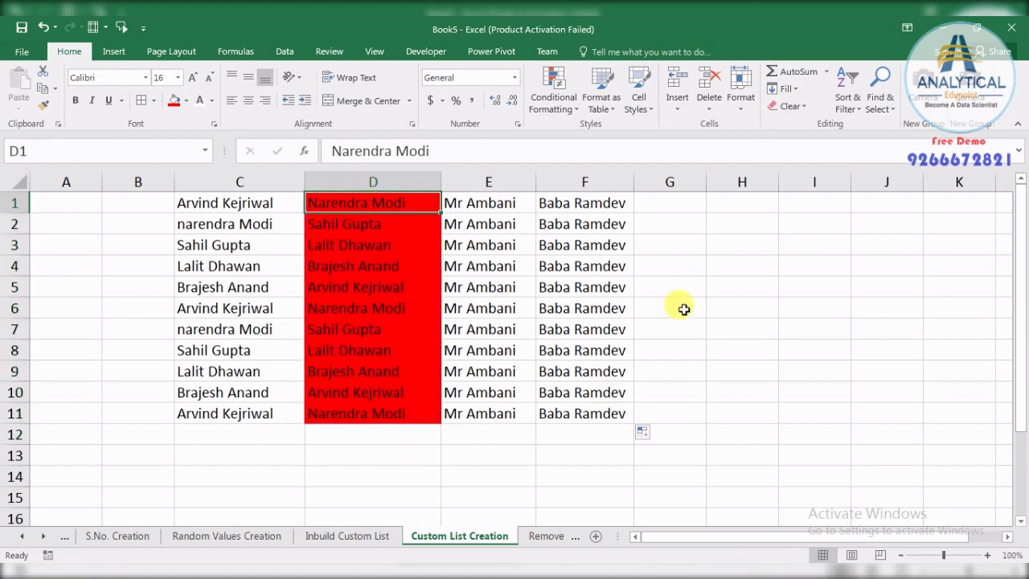
- Enter Apple in H1 and fill the brand series down to H11
click(729, 207)
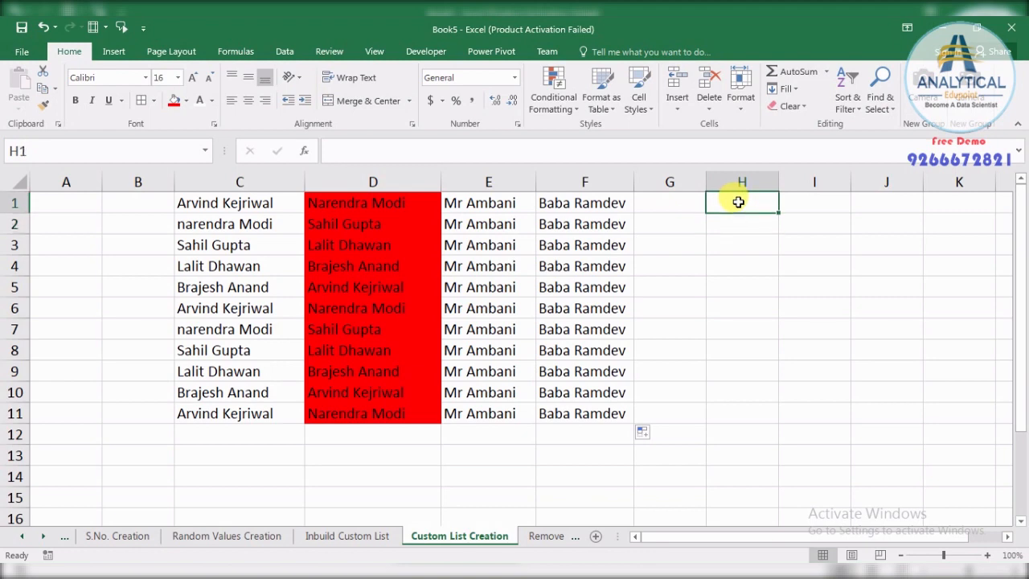
click(359, 539)
click(447, 535)
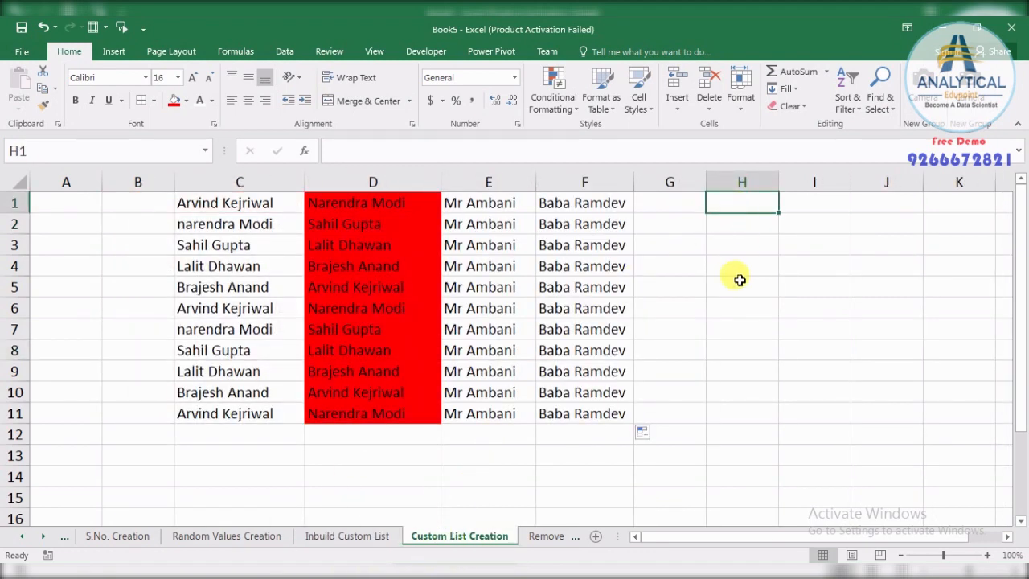
text(A)
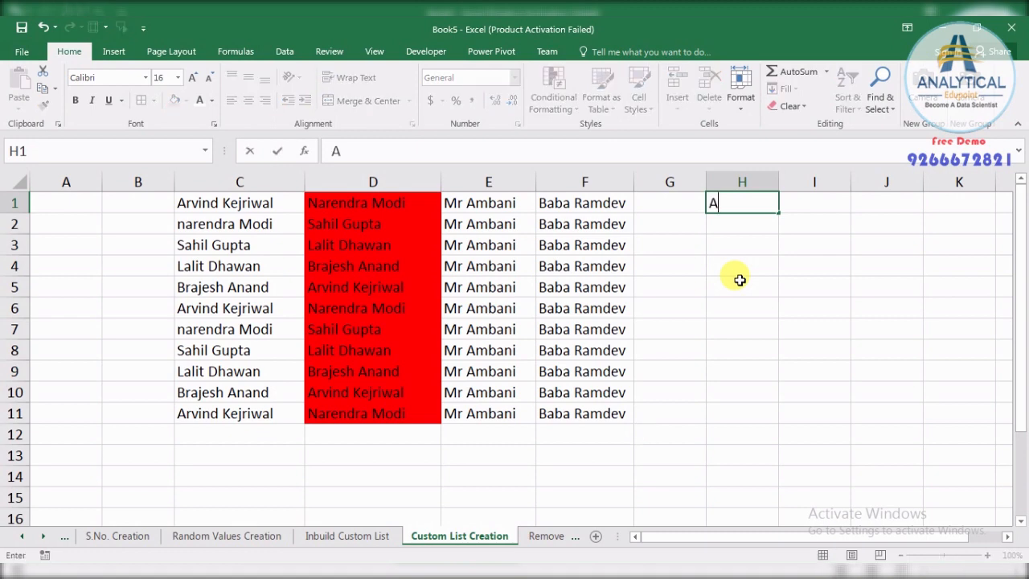
text(pple)
key(Return)
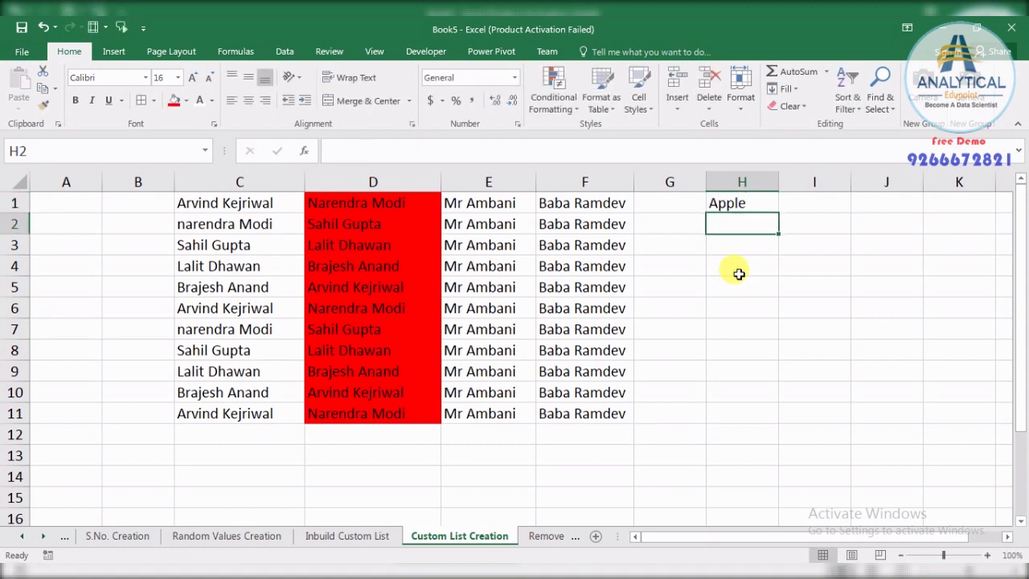
click(758, 202)
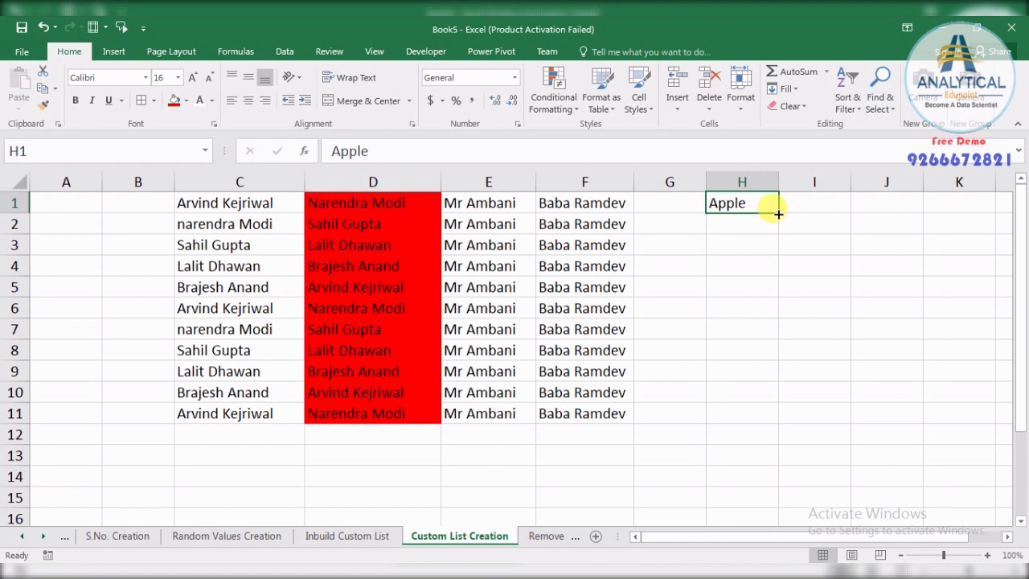
drag(778, 213, 763, 426)
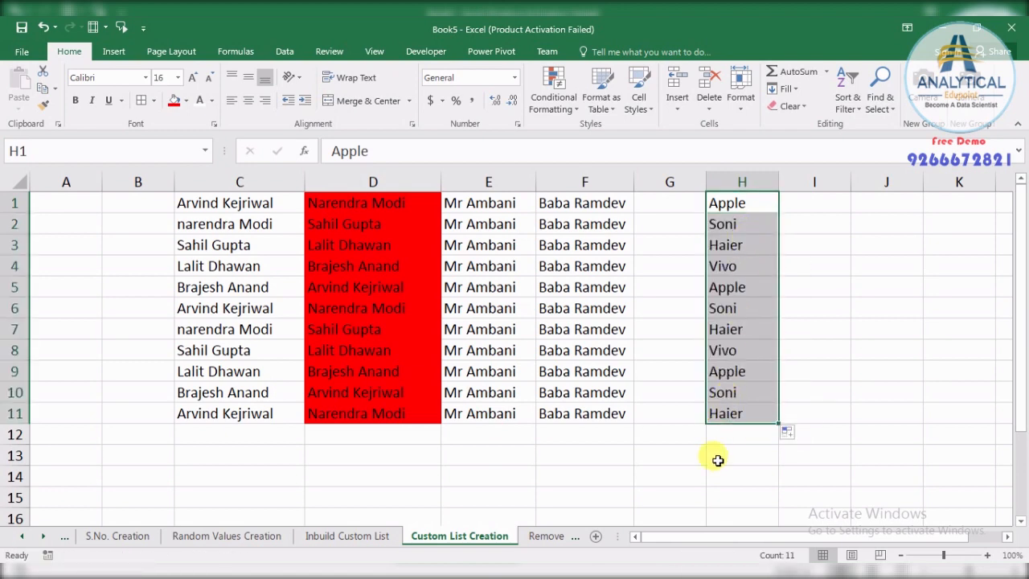
click(718, 460)
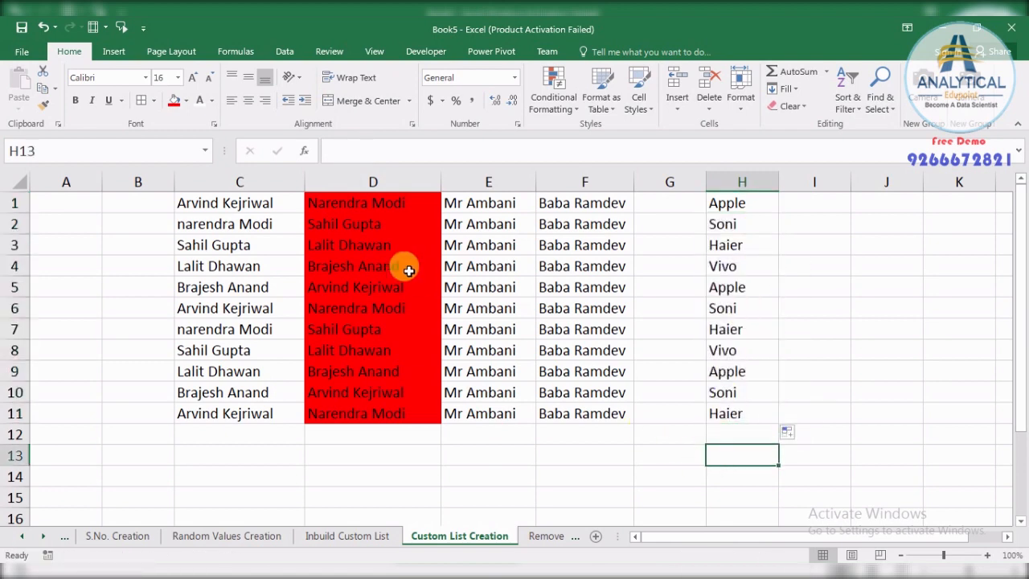
- Enter a person's first name from an existing custom list in I1 and fill the series down to I11
click(375, 199)
click(786, 201)
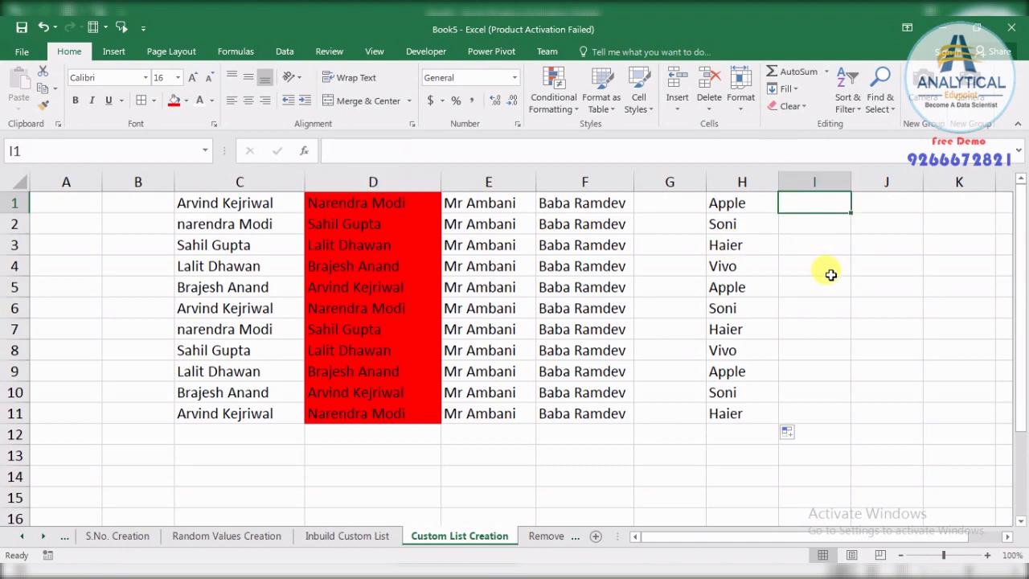
text(Amit)
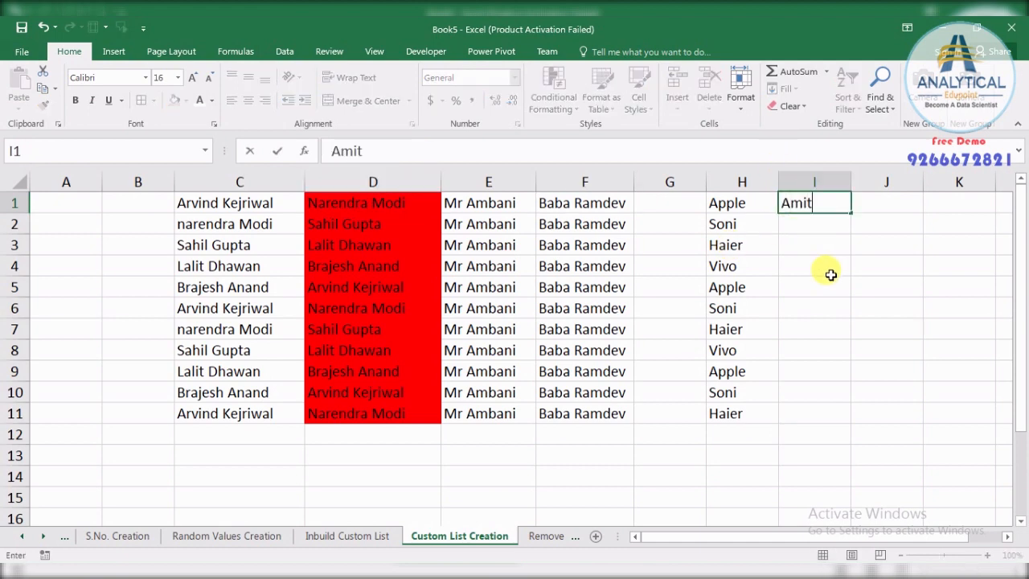
key(Return)
click(830, 195)
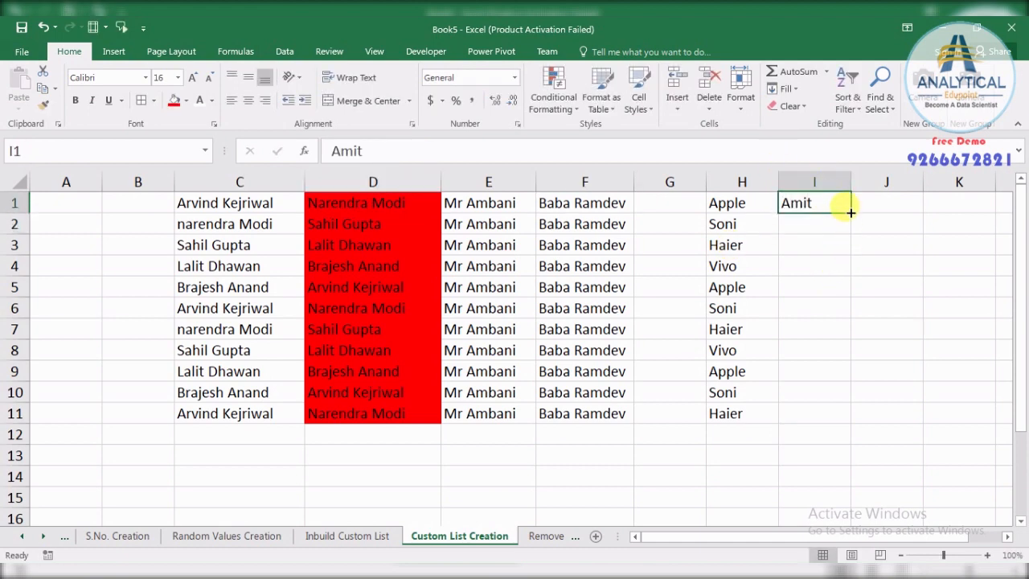
drag(851, 211, 815, 421)
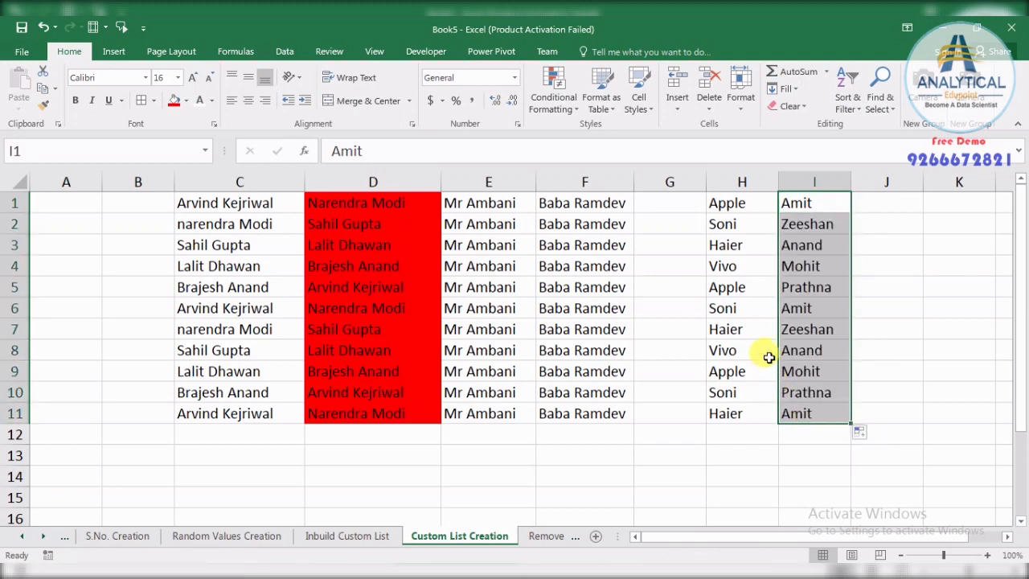
- Compare the series filled in H1:I11 with the name columns C to F
drag(726, 202, 799, 413)
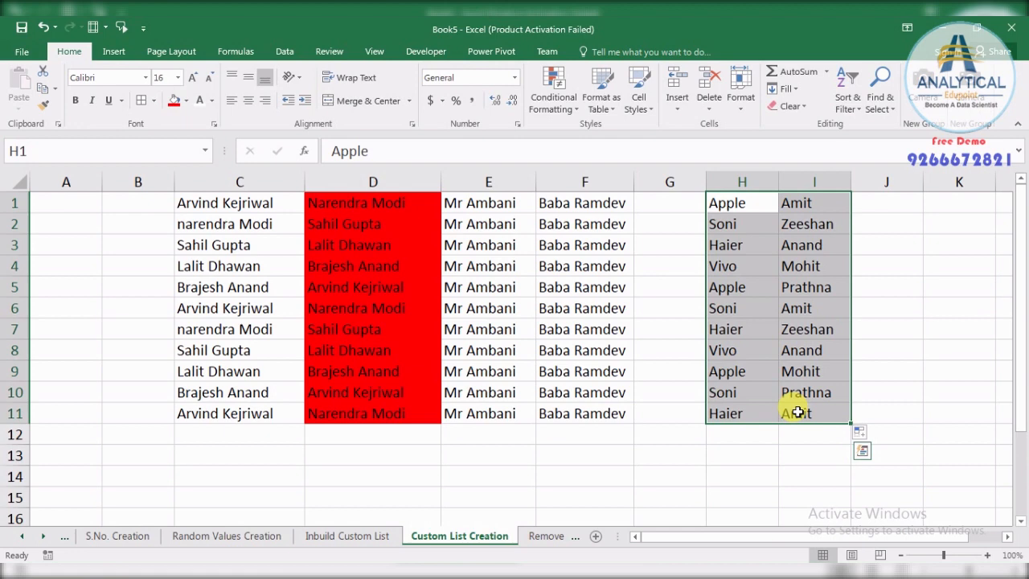
click(640, 433)
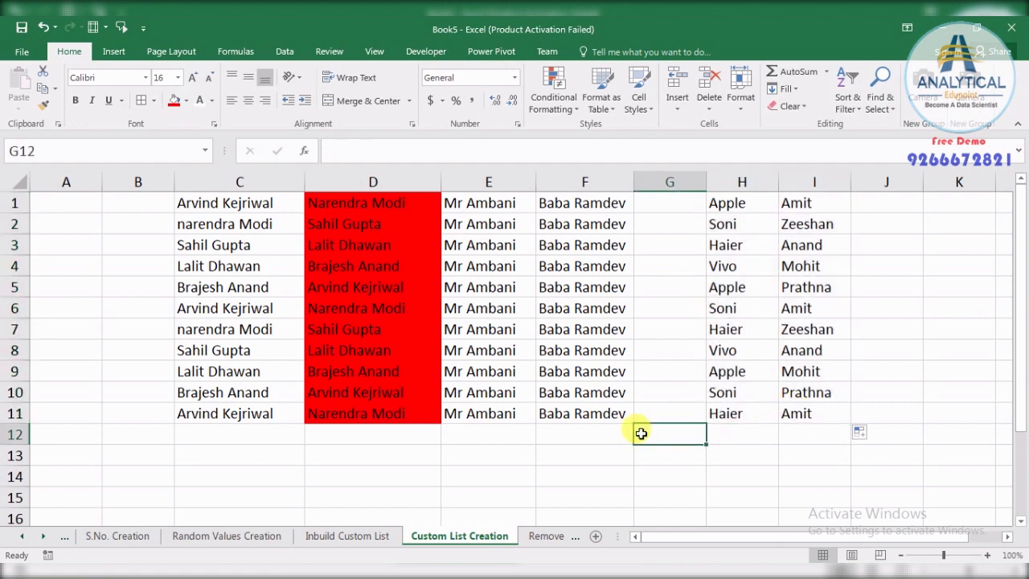
drag(736, 203, 812, 414)
click(672, 458)
click(298, 471)
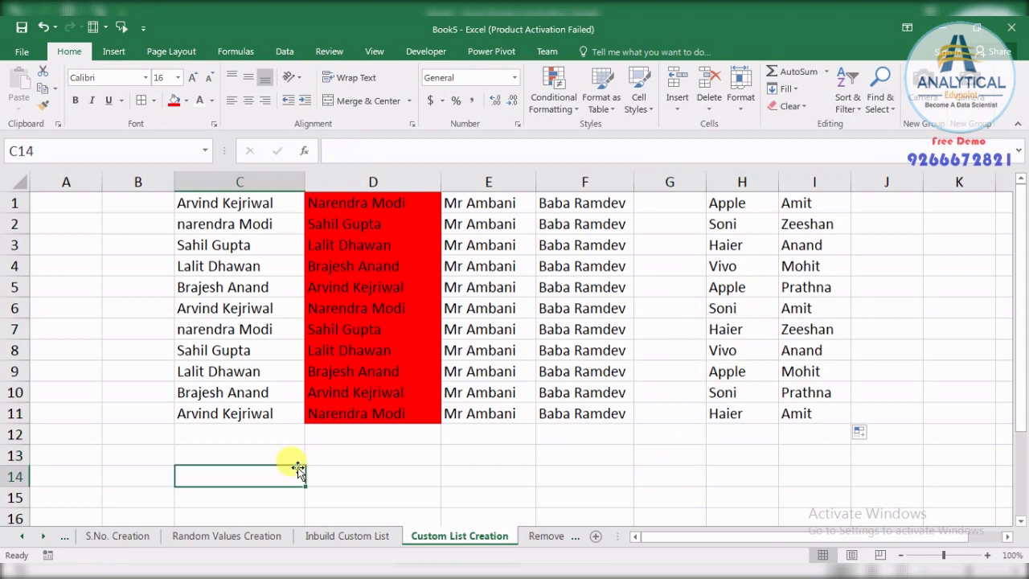
click(347, 200)
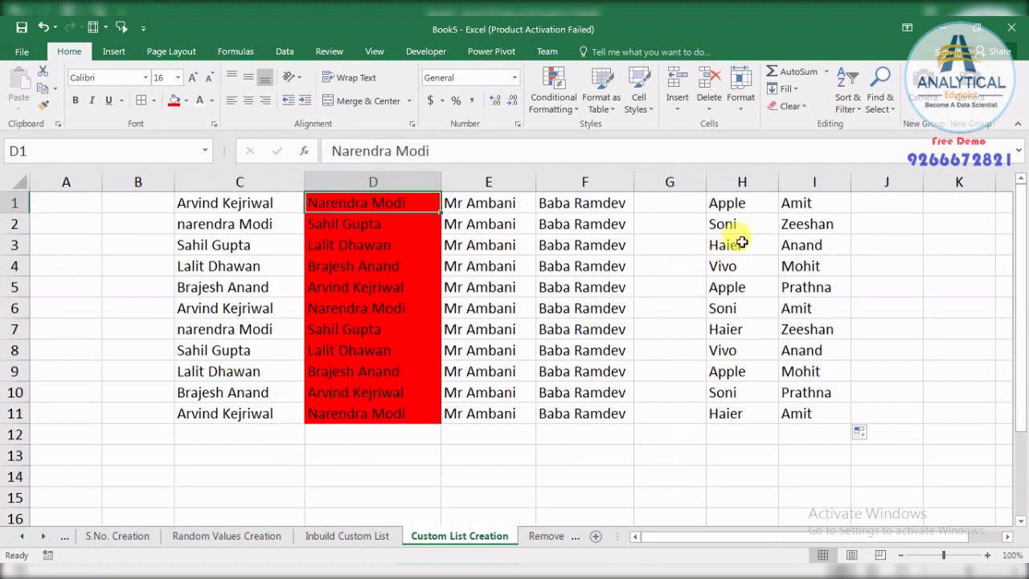
drag(791, 203, 232, 206)
click(210, 303)
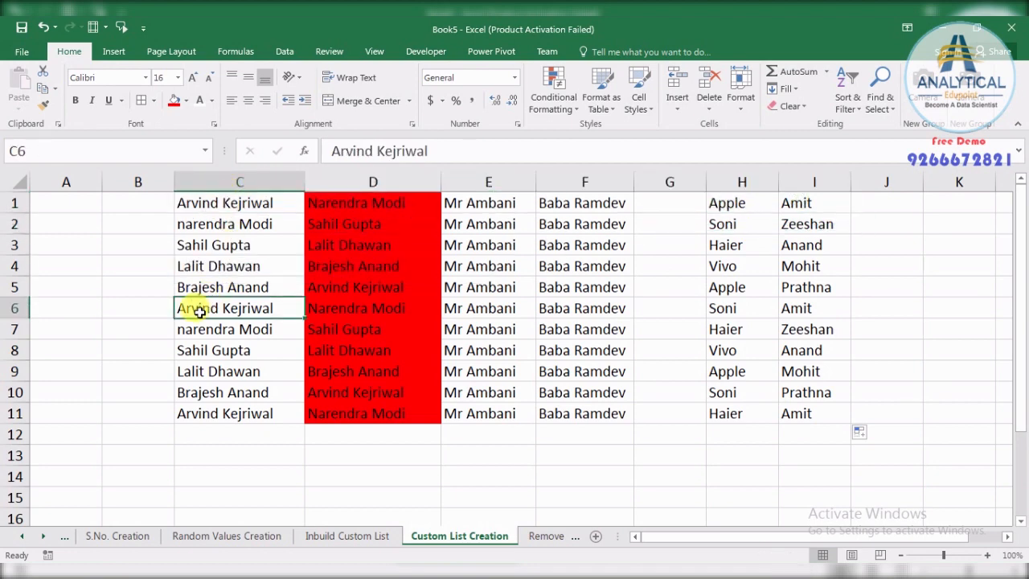
click(286, 448)
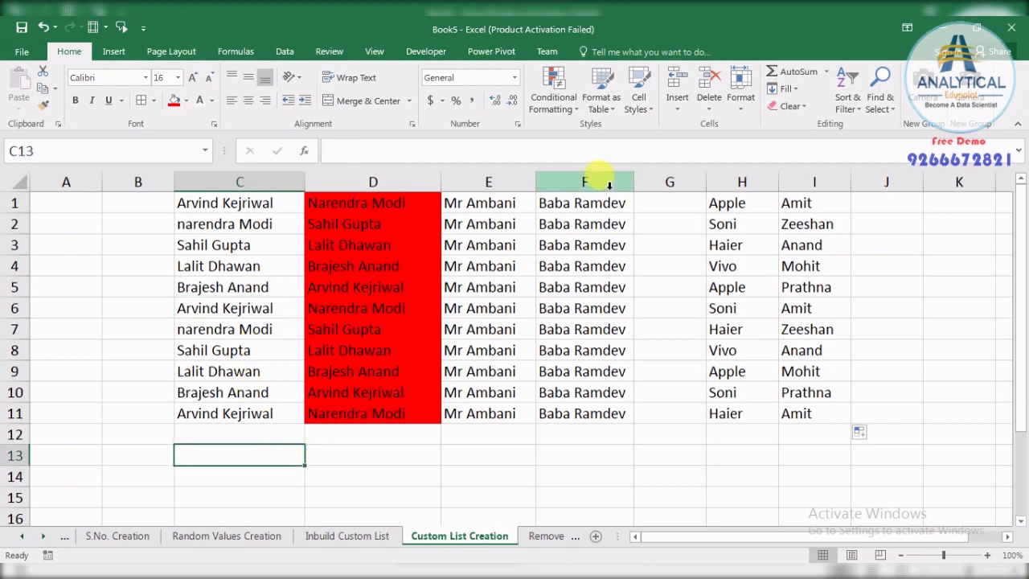
click(574, 205)
click(500, 206)
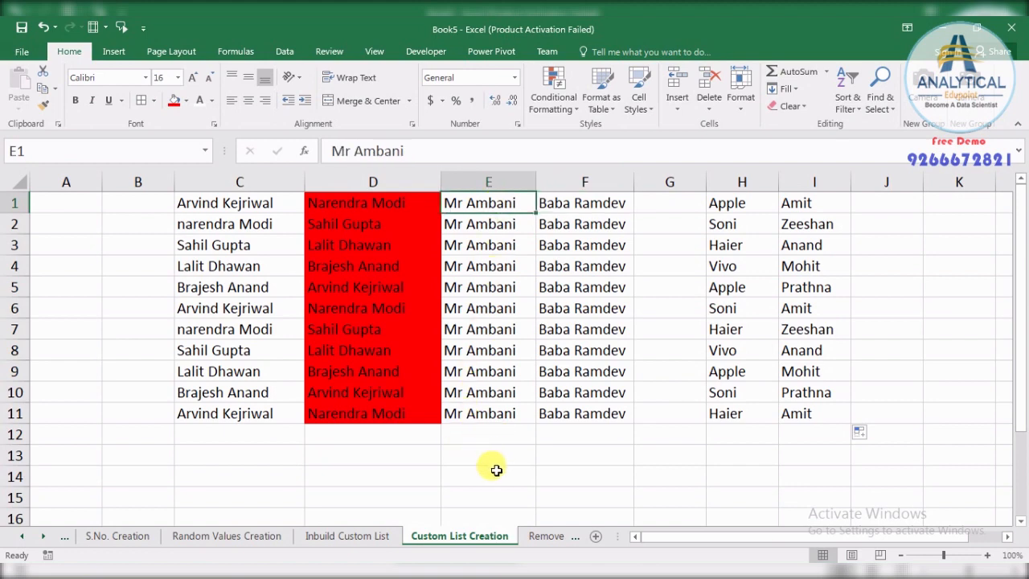
- Open the Custom Lists editor from the advanced Excel options
click(20, 52)
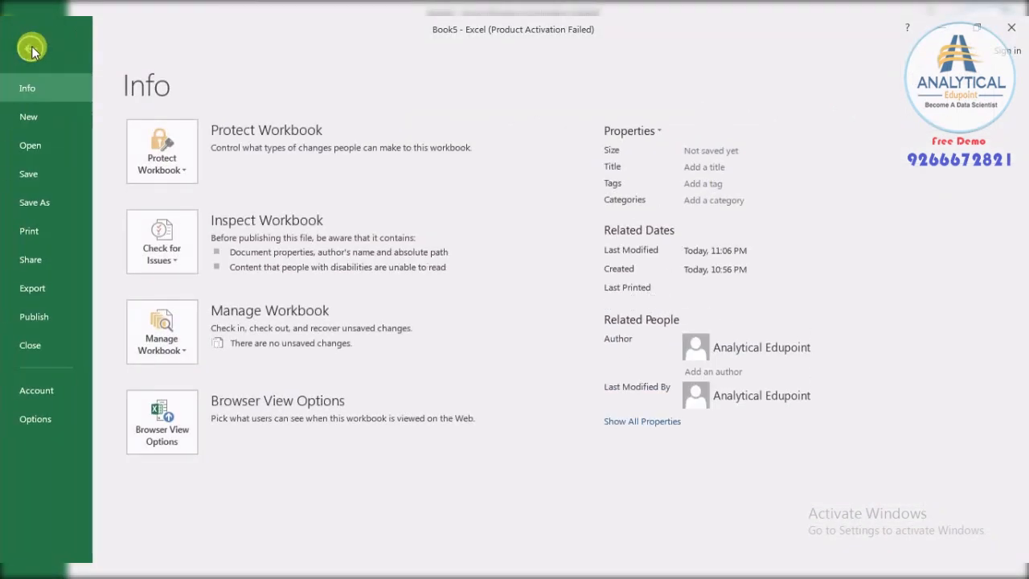
click(27, 418)
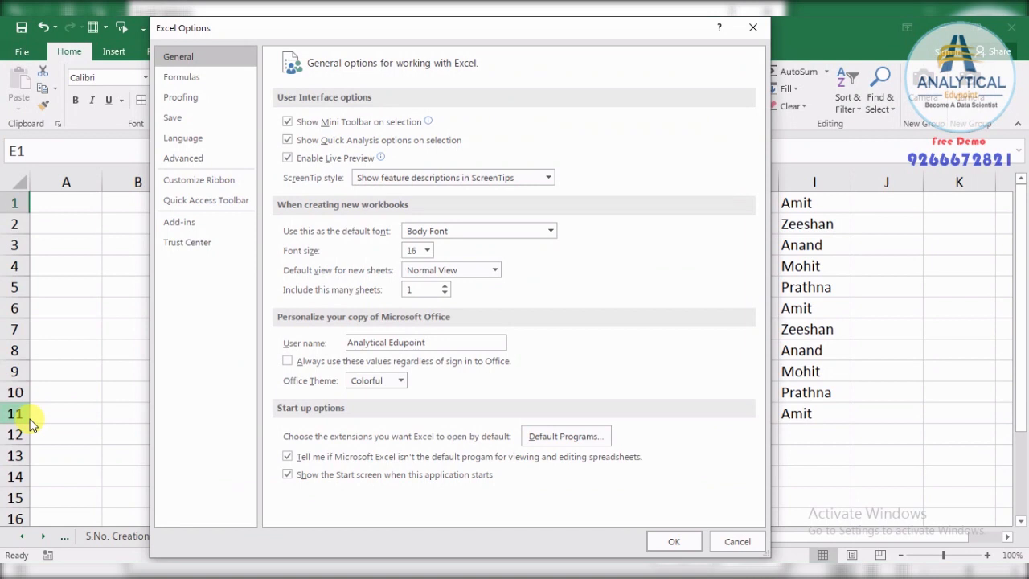
click(178, 164)
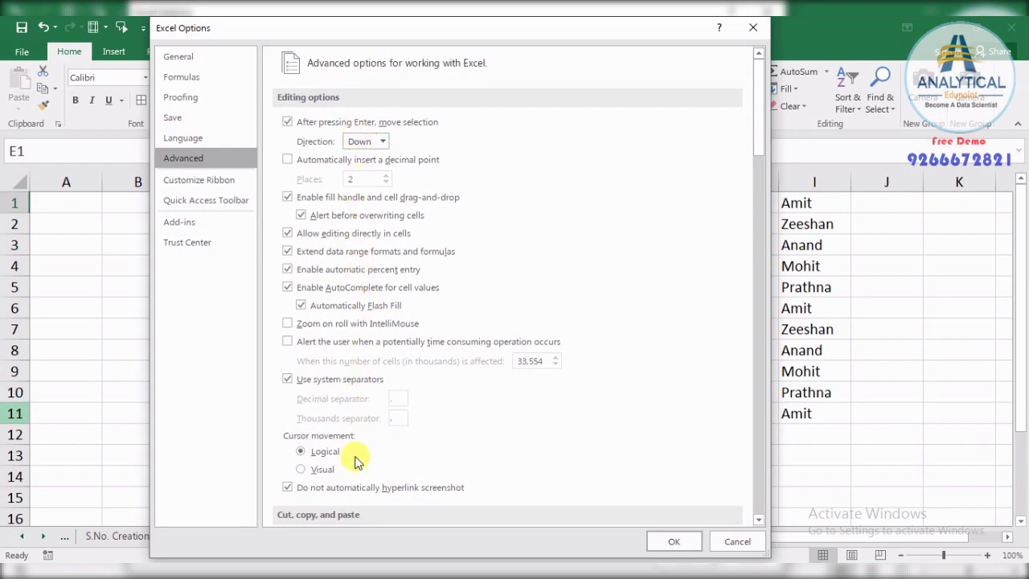
drag(764, 126, 737, 44)
scroll(375, 317, down, 10)
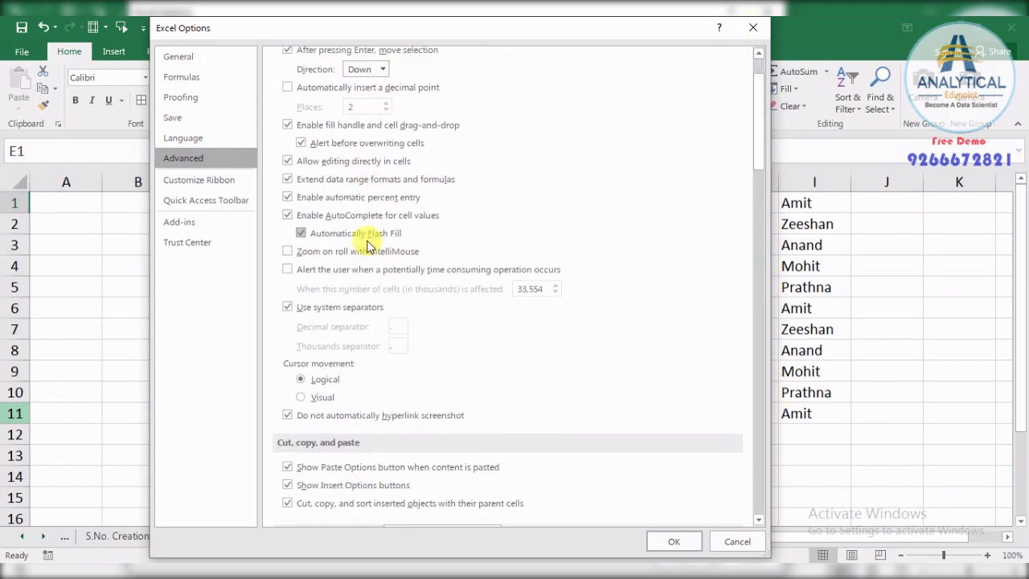
scroll(378, 336, down, 5)
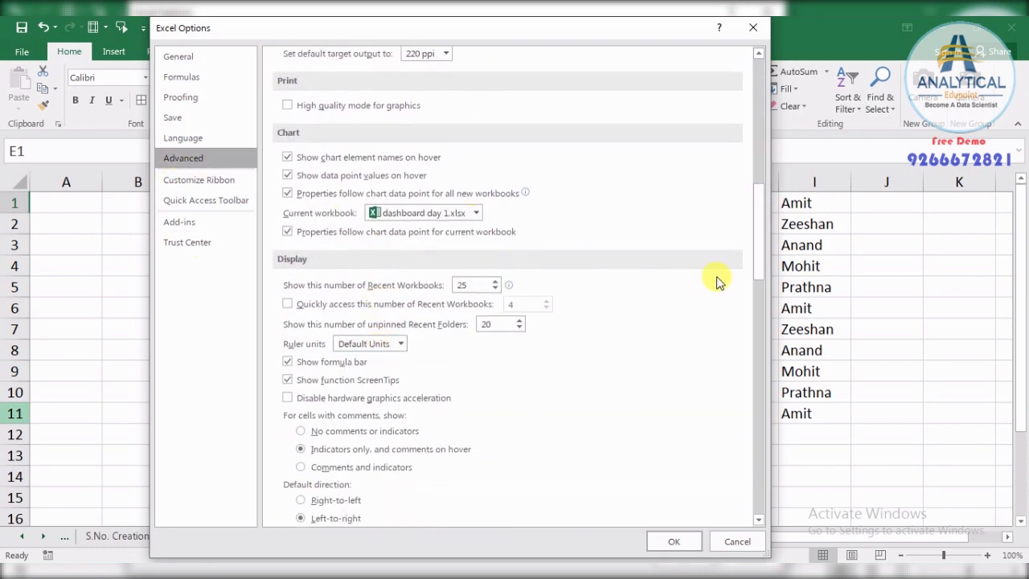
drag(758, 234, 755, 502)
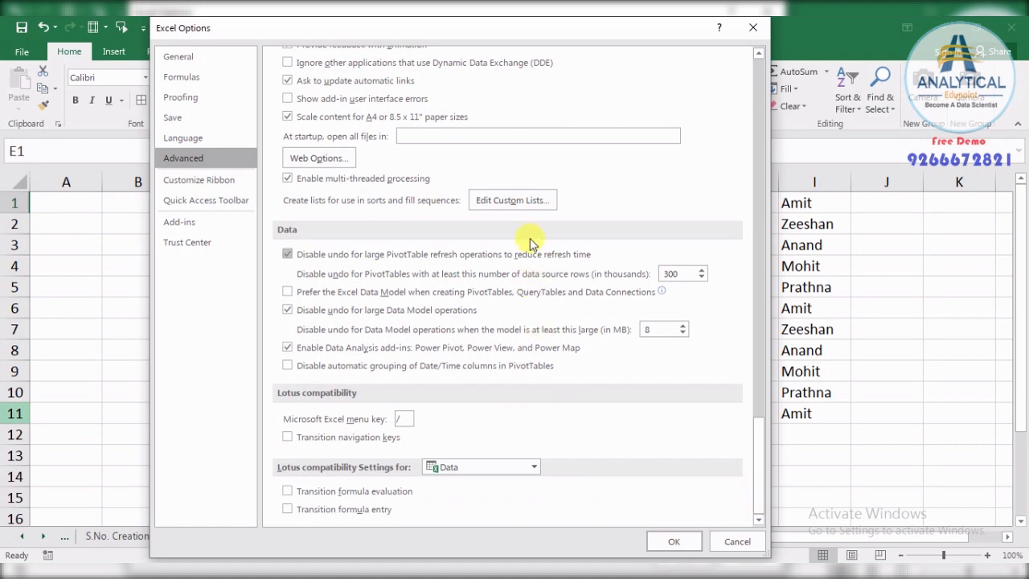
click(526, 201)
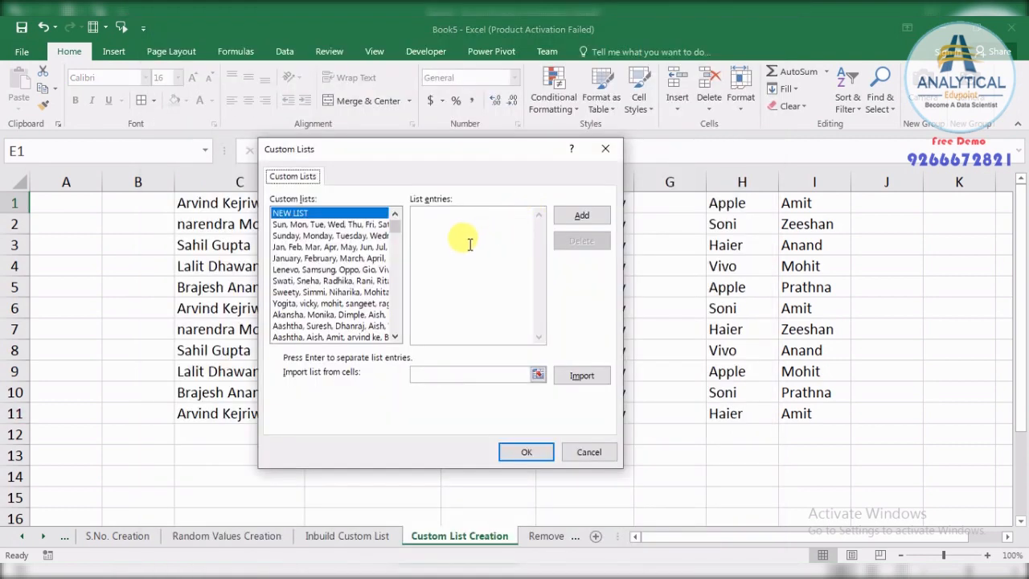
- Create a custom list of nine names, including Ramdev Baba, Sunil Mittal, Mr Ambani, Modi Ji, Kejriwal Ji, Salman Khan and Amitabh Bachhan
click(455, 222)
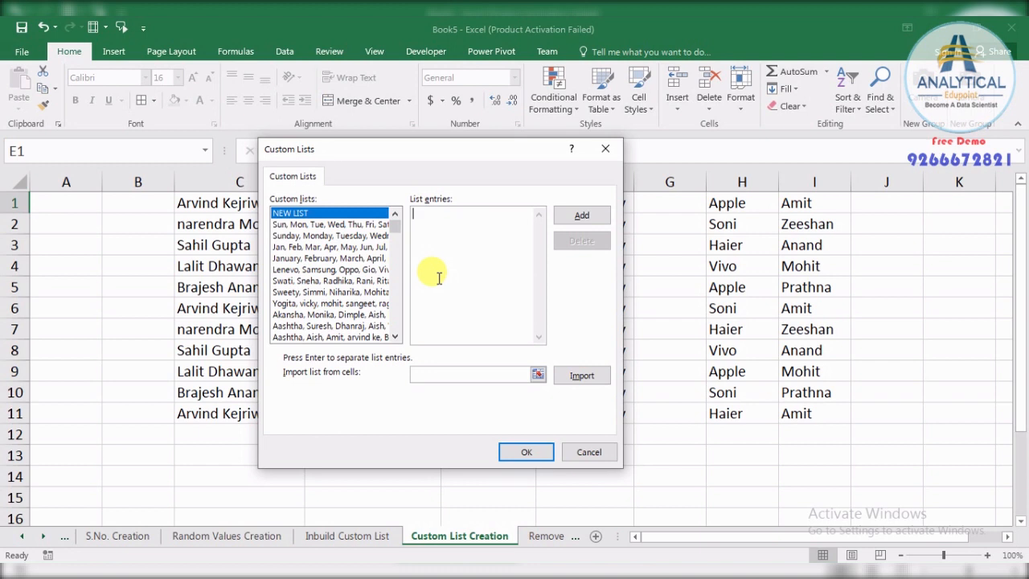
text(Ma)
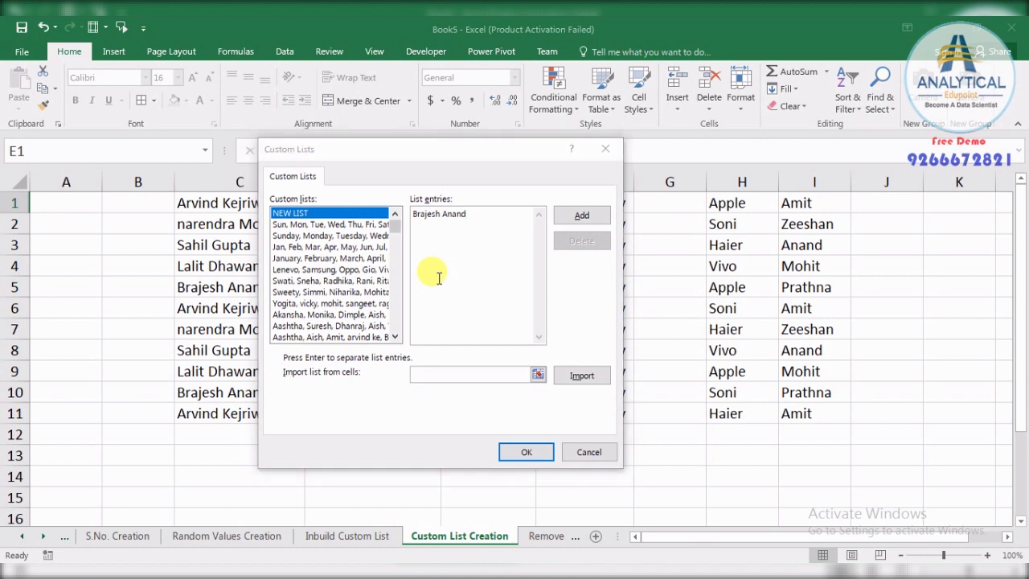
click(478, 215)
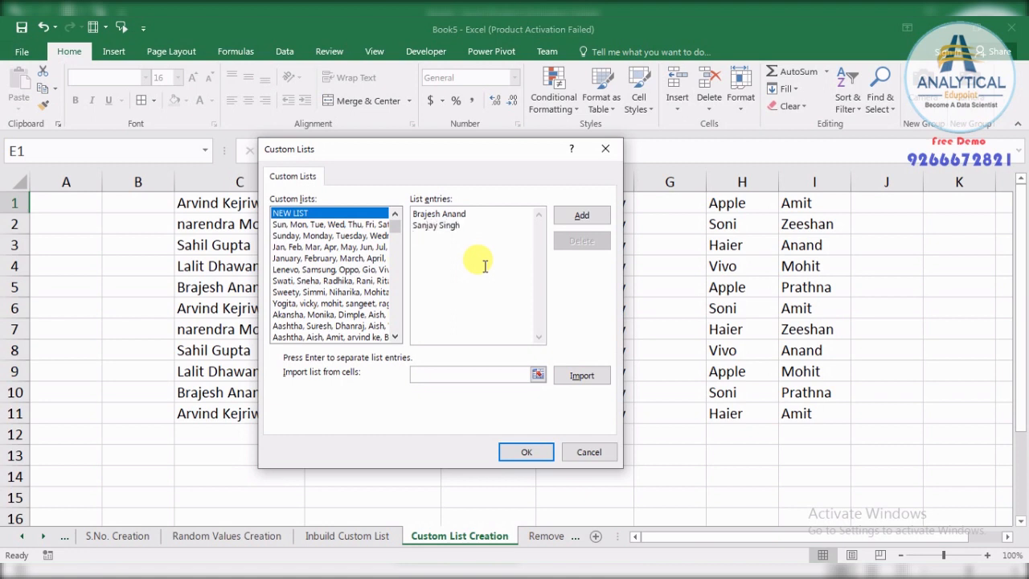
text(Ramdev Baba)
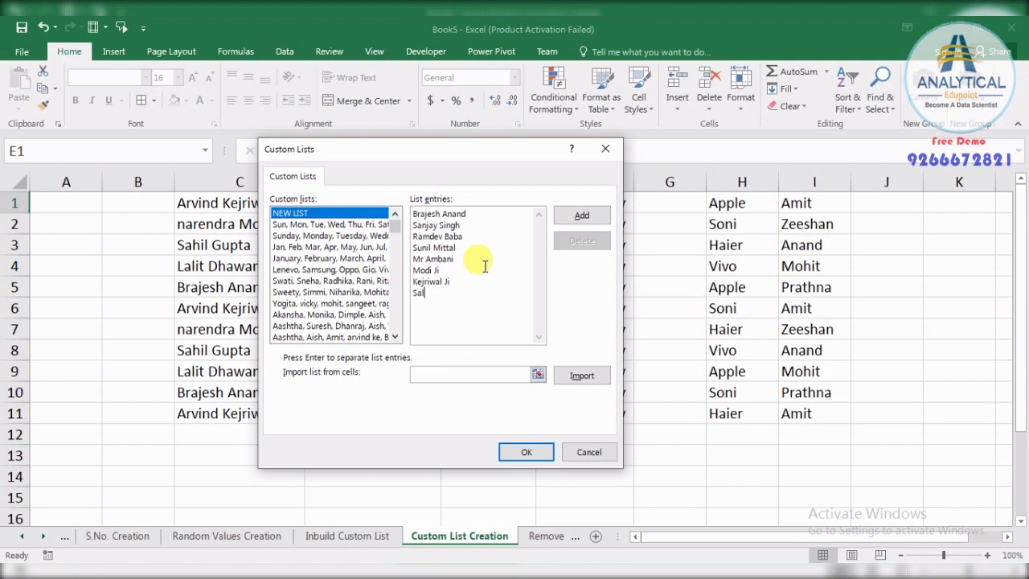
text(man Khan)
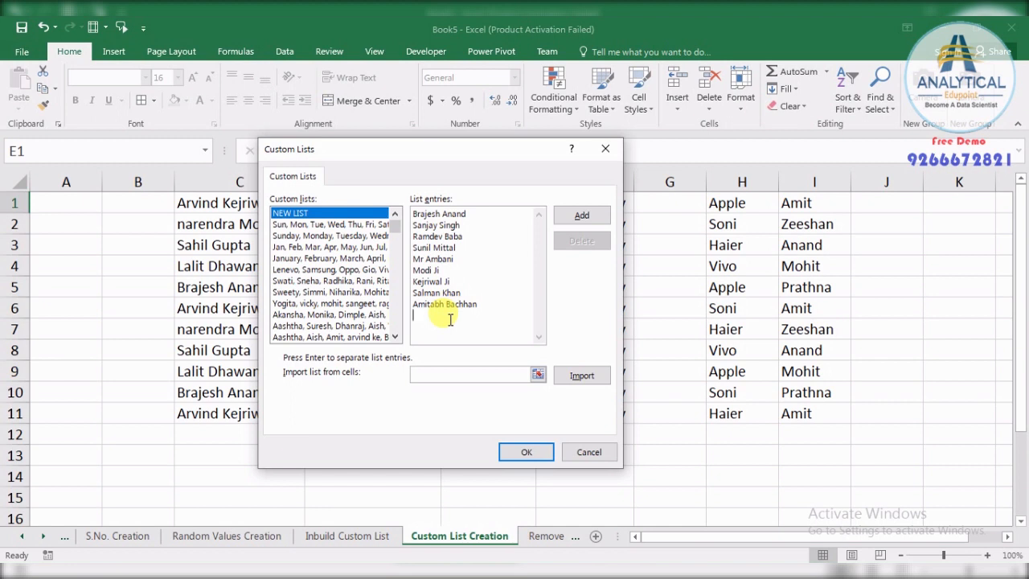
click(575, 216)
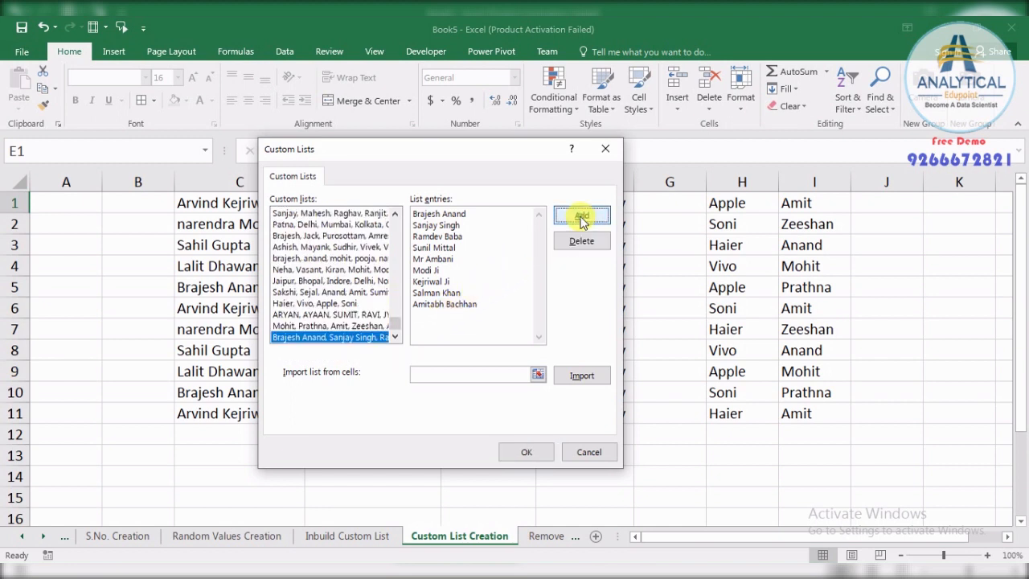
click(526, 452)
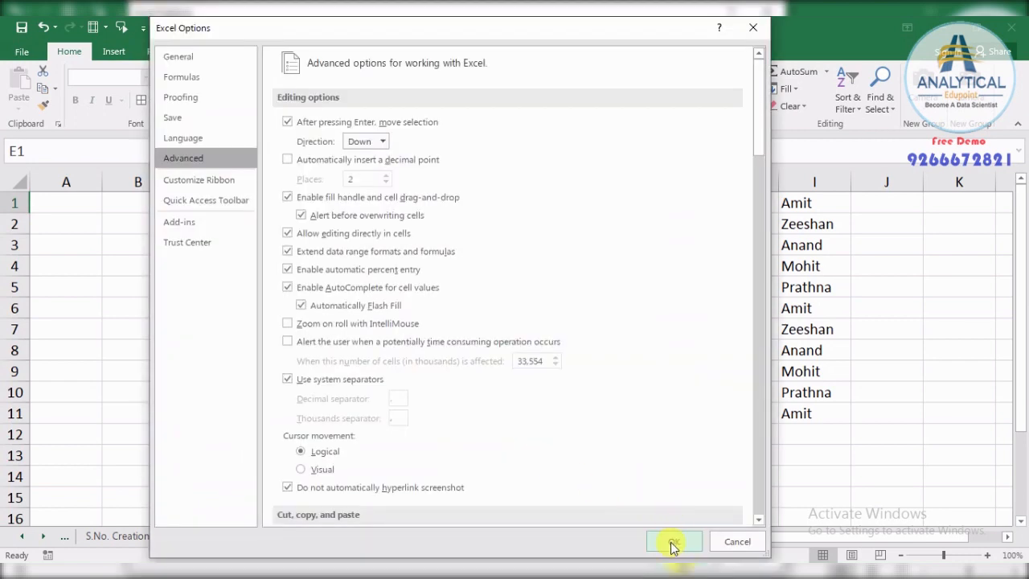
click(674, 544)
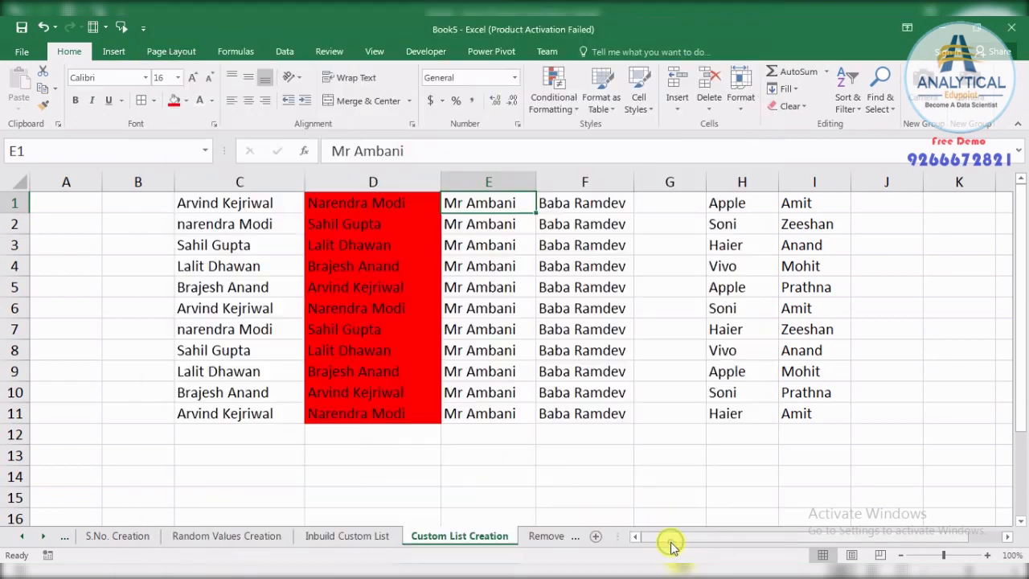
- Fill the new custom list's series from the existing name in E1 down to E11
click(375, 432)
click(256, 427)
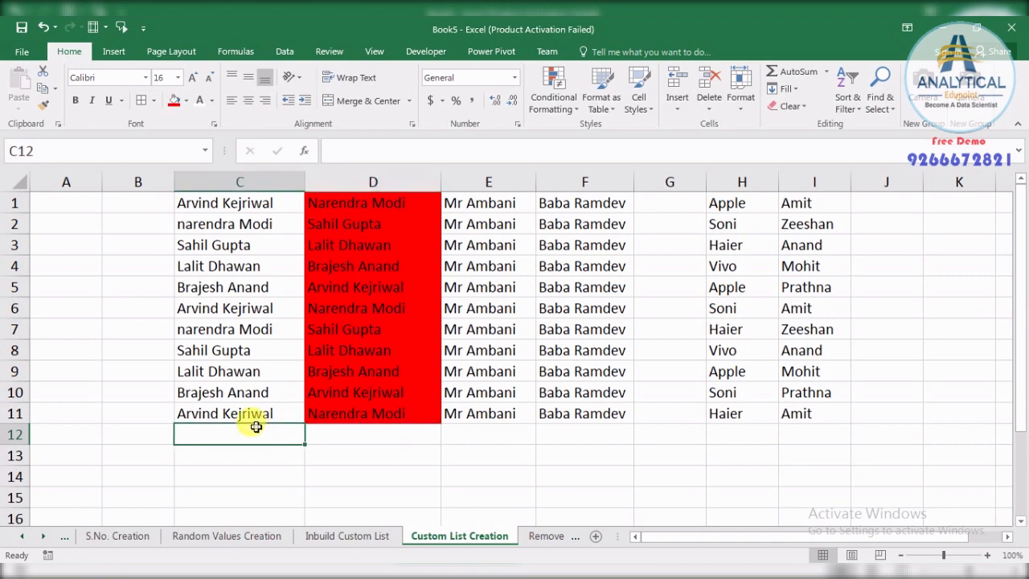
click(491, 203)
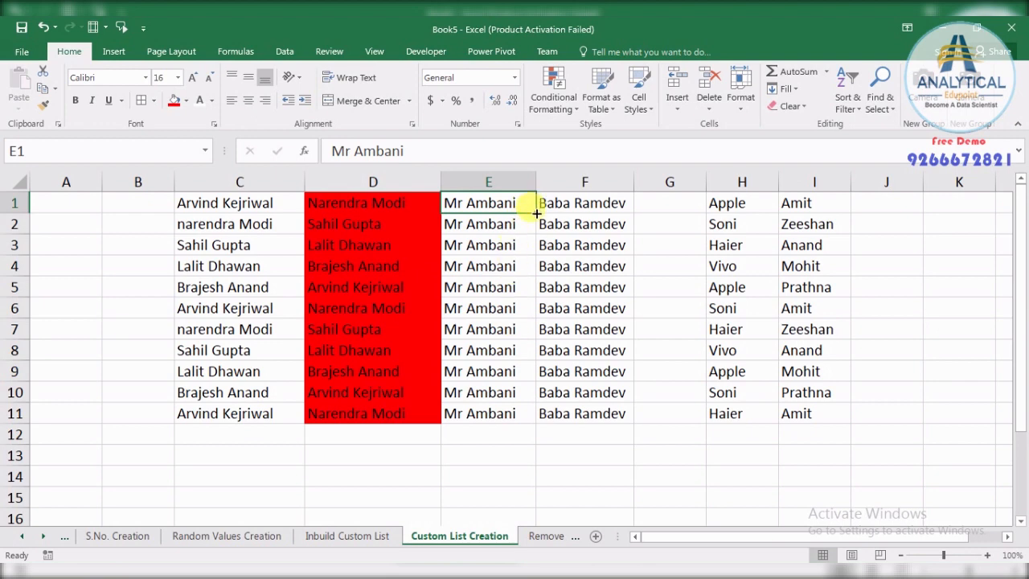
drag(536, 213, 531, 413)
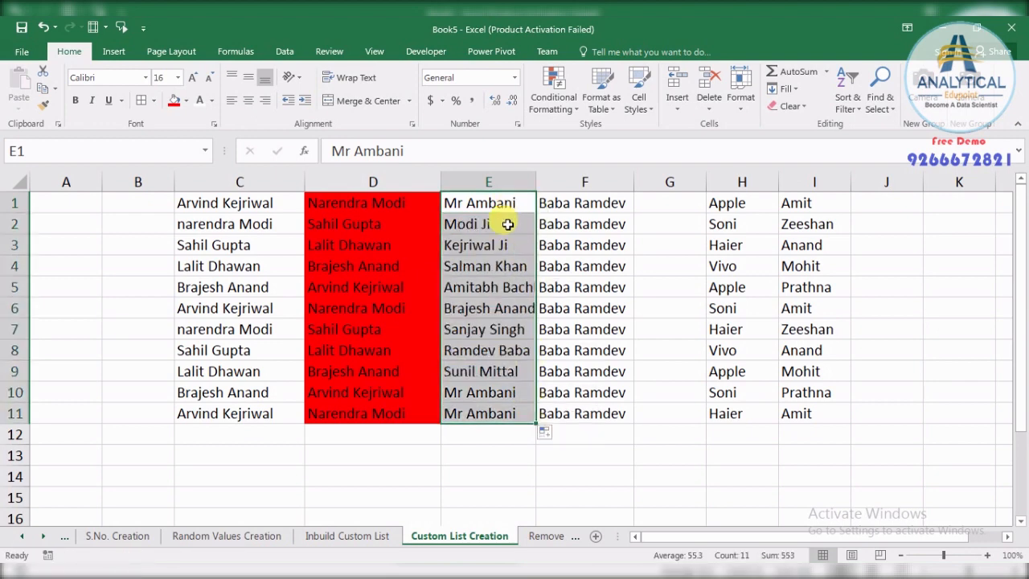
click(475, 447)
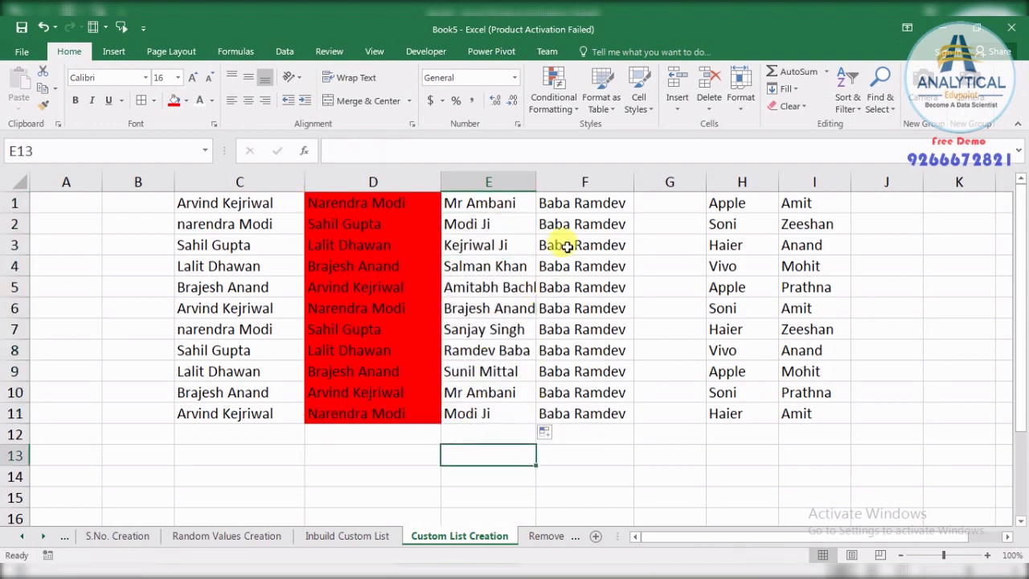
- Try to fill the name in F1 down to F11, and try retyping F1 as Ramdev Baba to match the list entry
click(574, 203)
drag(633, 213, 615, 420)
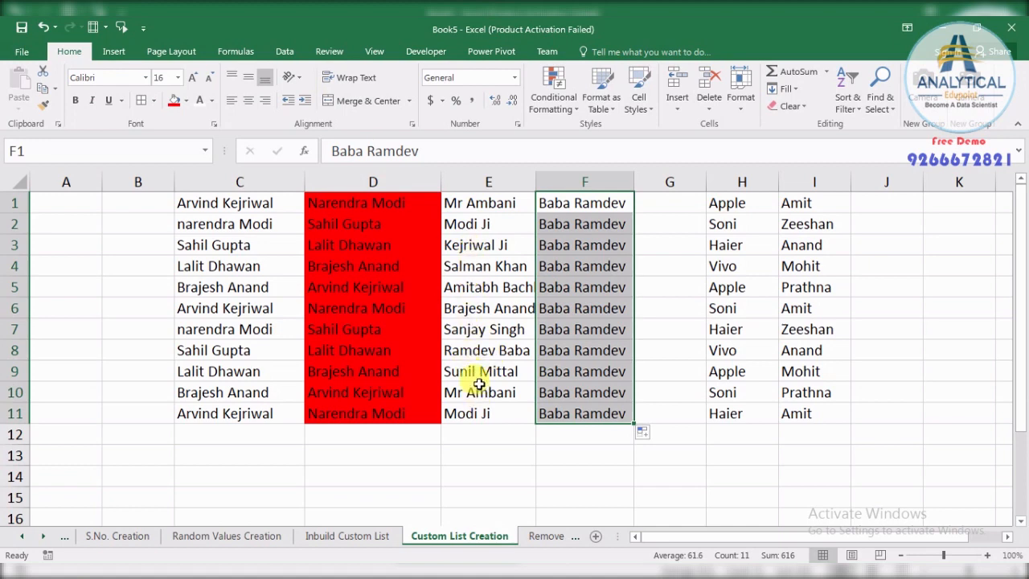
click(472, 351)
click(587, 203)
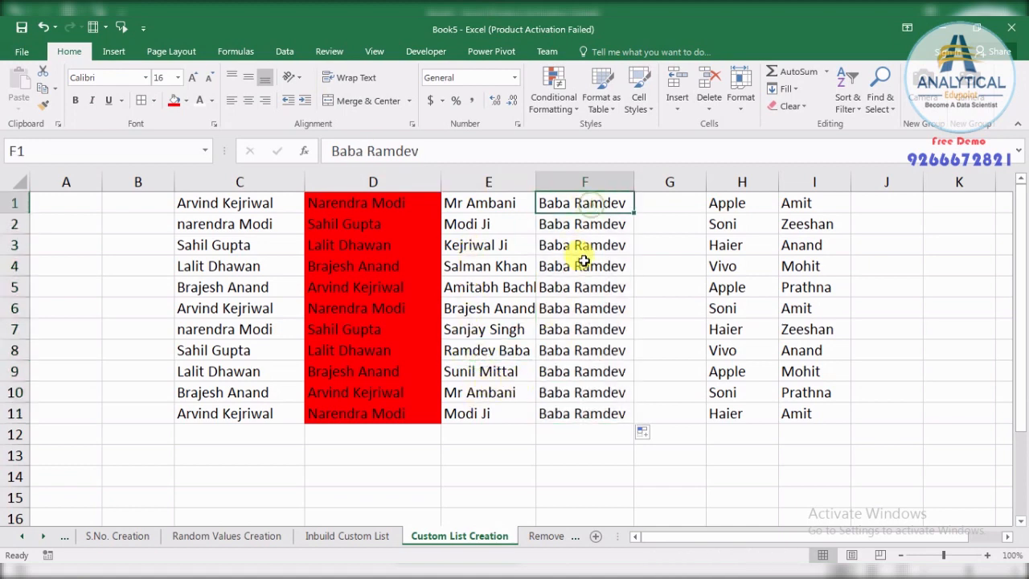
text(am)
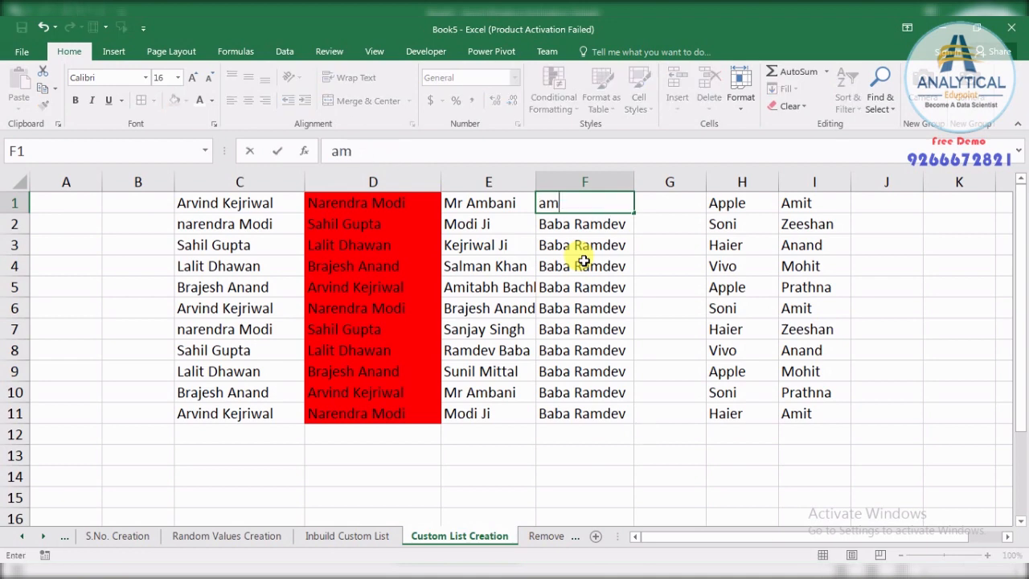
key(BackSpace)
key(BackSpace)
text(Ramdev)
text( Baba)
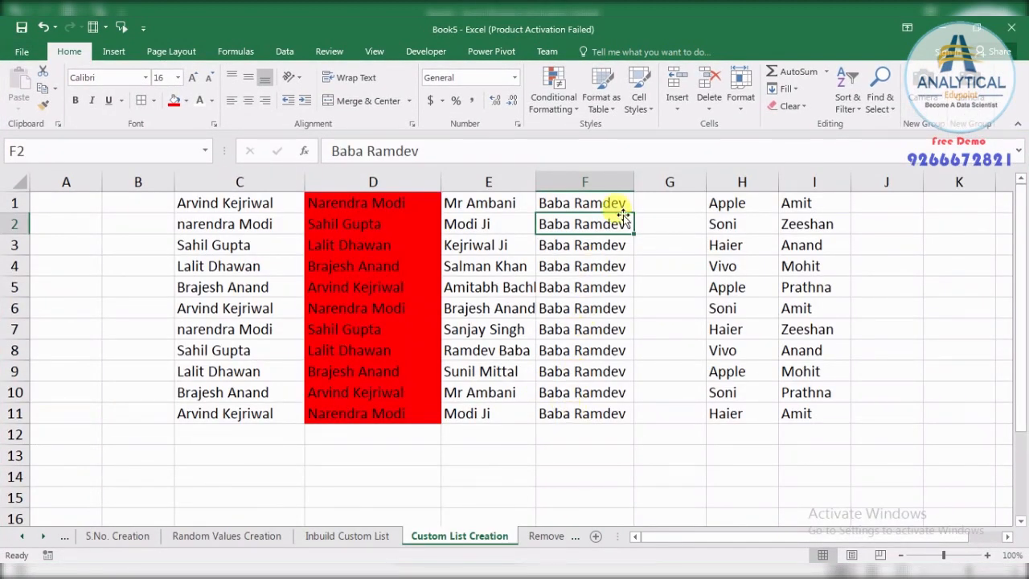
click(615, 203)
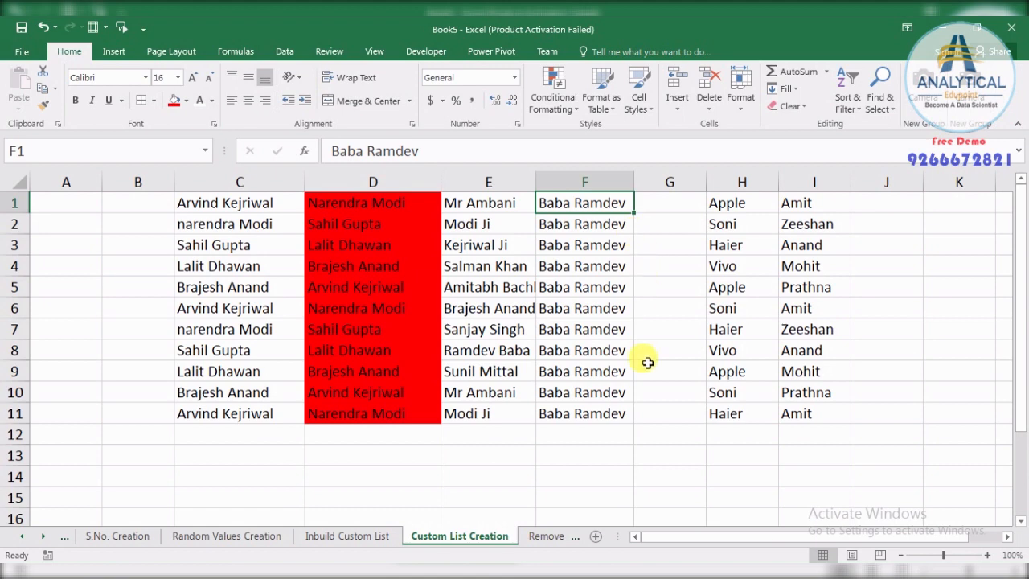
- Copy the list name from E8 into F1, fill the series down to F11, and widen column F to fit the names
click(485, 330)
click(489, 354)
key(ctrl+c)
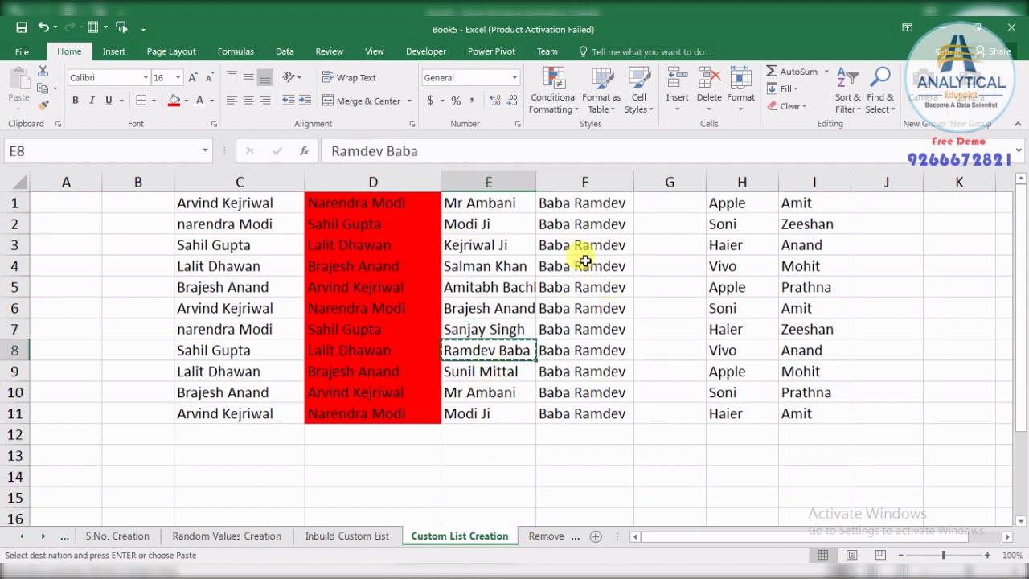
click(595, 203)
key(ctrl+v)
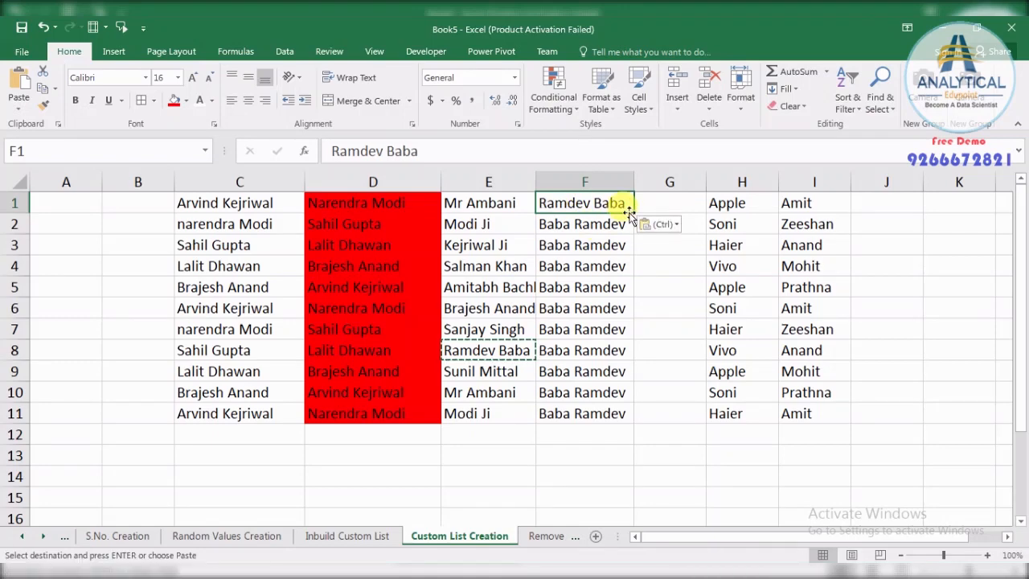
drag(632, 213, 629, 430)
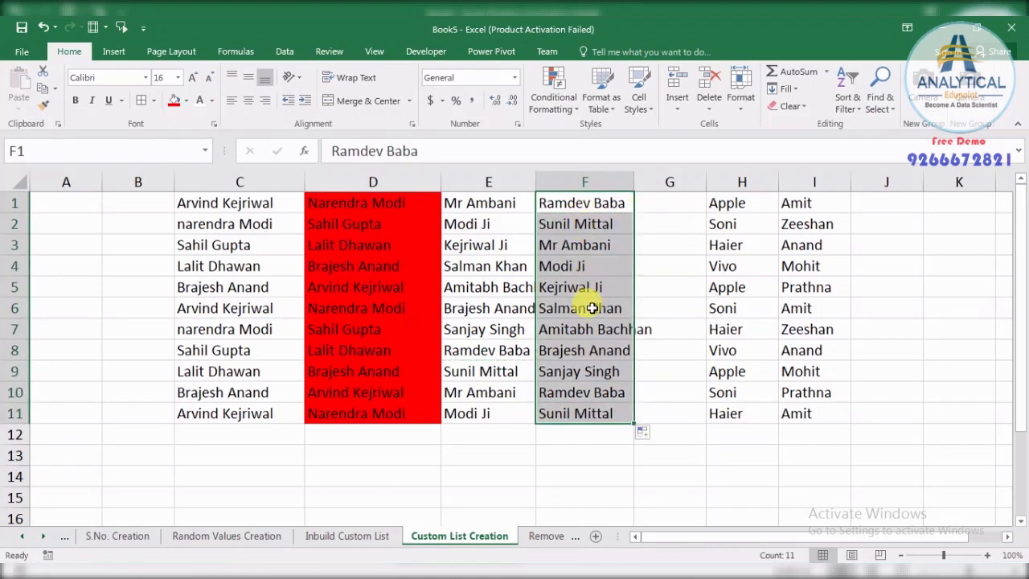
drag(633, 184, 674, 183)
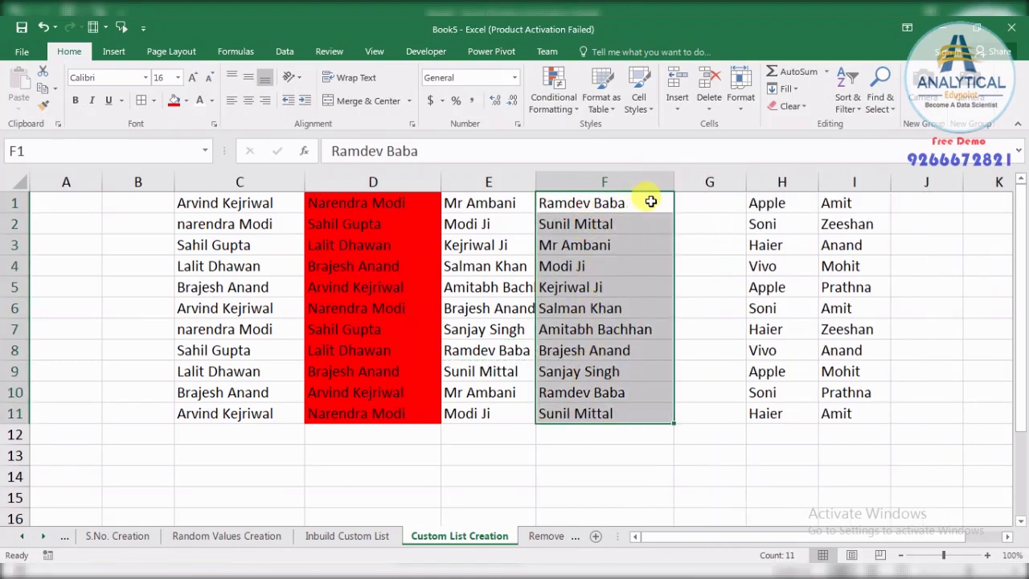
click(568, 401)
drag(583, 204, 584, 416)
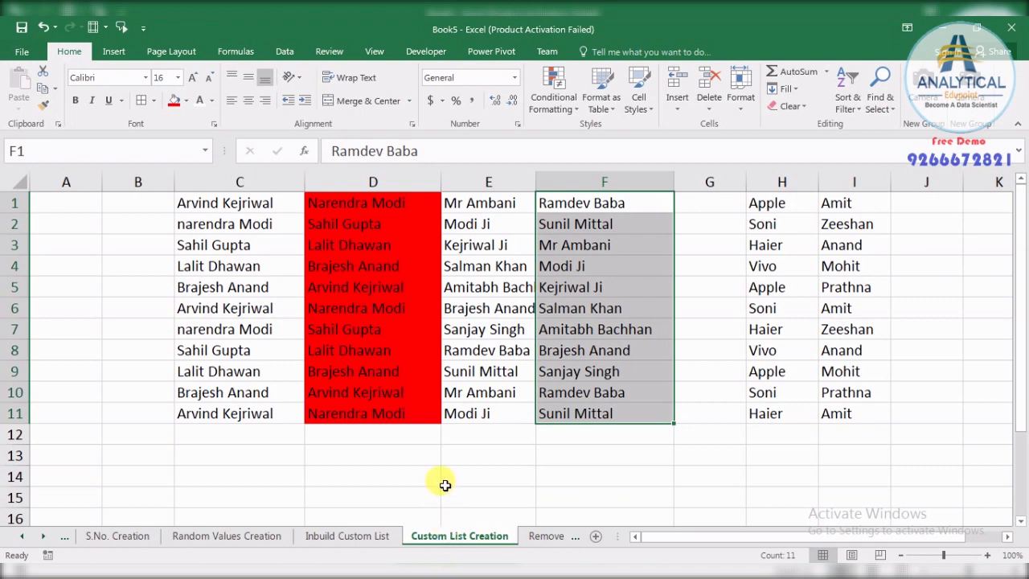
- On the Remove Duplicate sheet, run Remove Duplicates on B2:G14 with headers, comparing only the Emp ID column
click(533, 536)
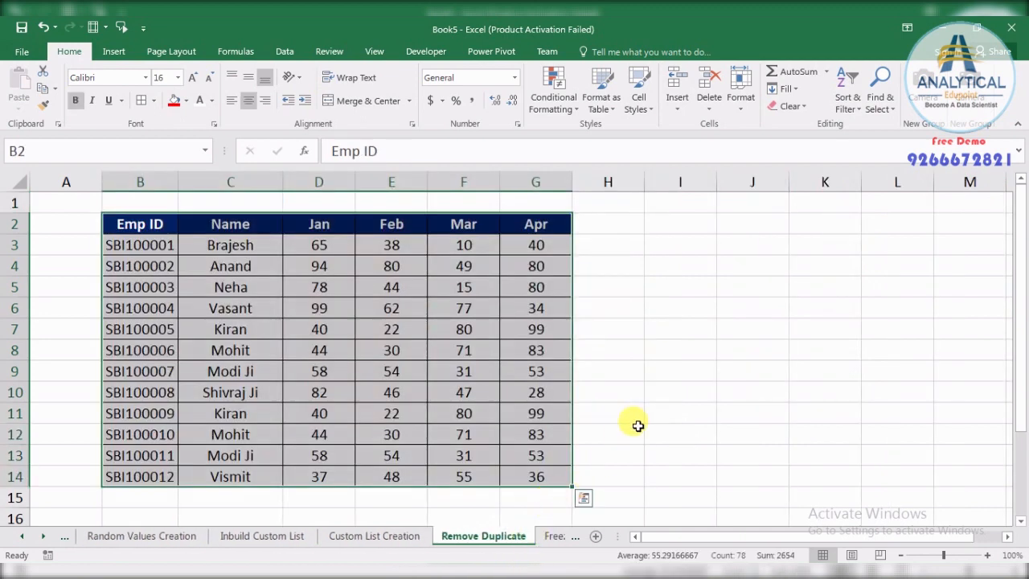
click(689, 364)
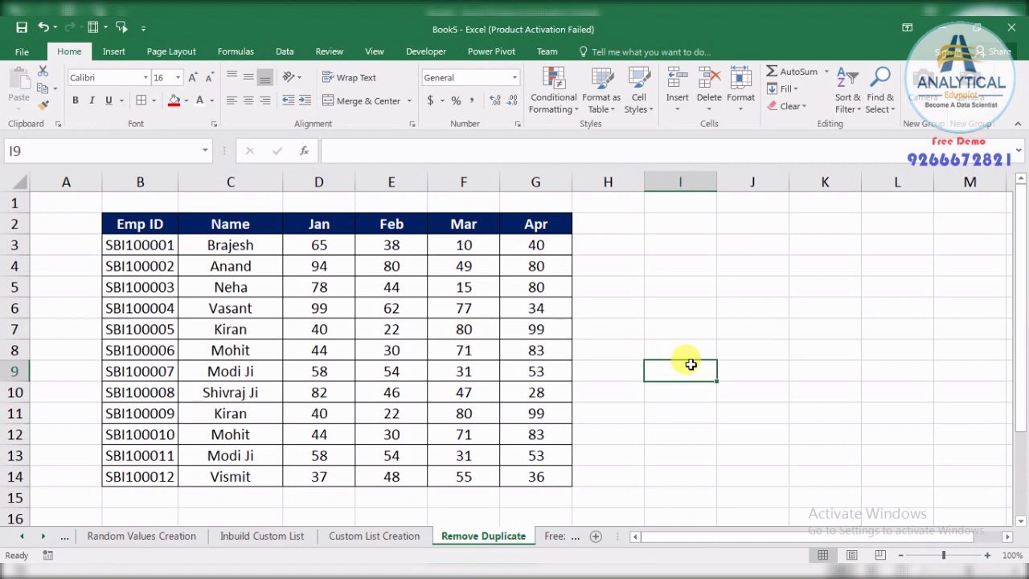
drag(138, 228, 537, 475)
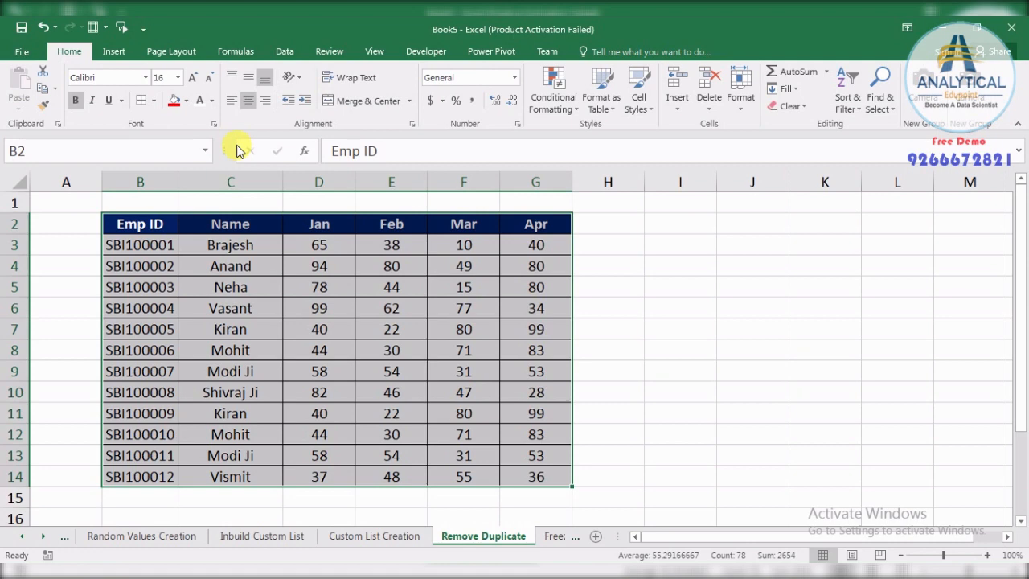
click(283, 53)
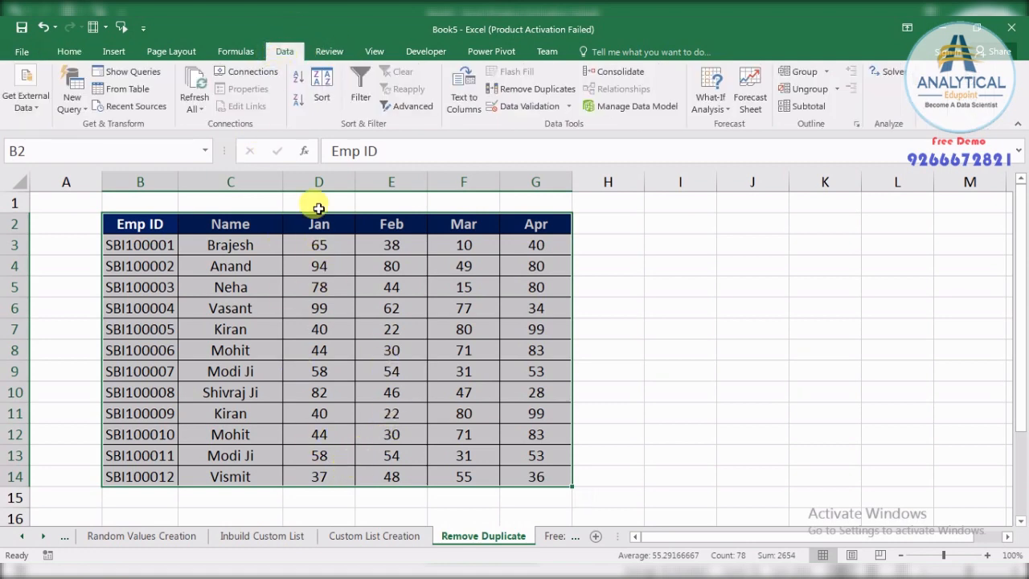
click(539, 90)
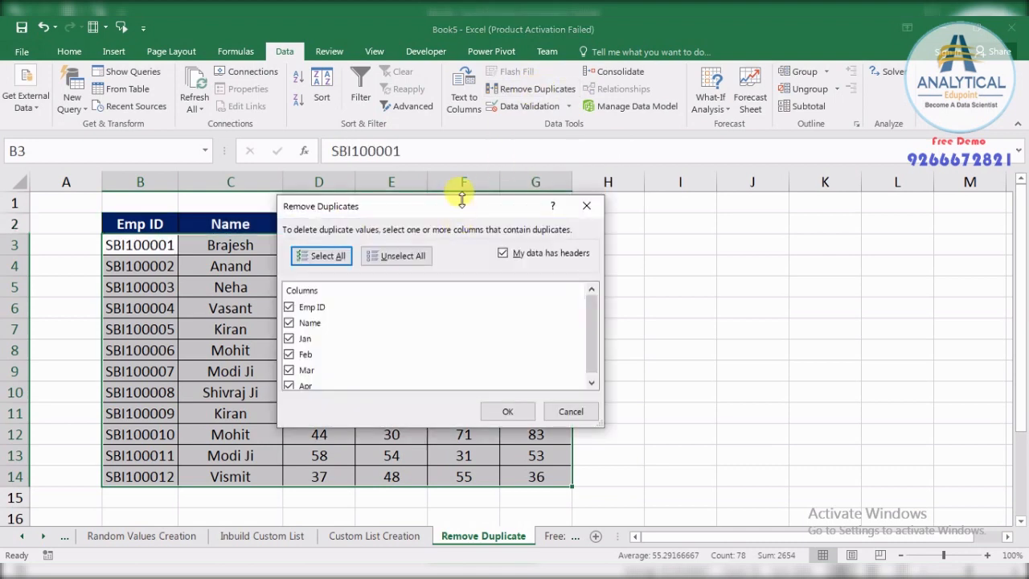
drag(494, 211, 795, 236)
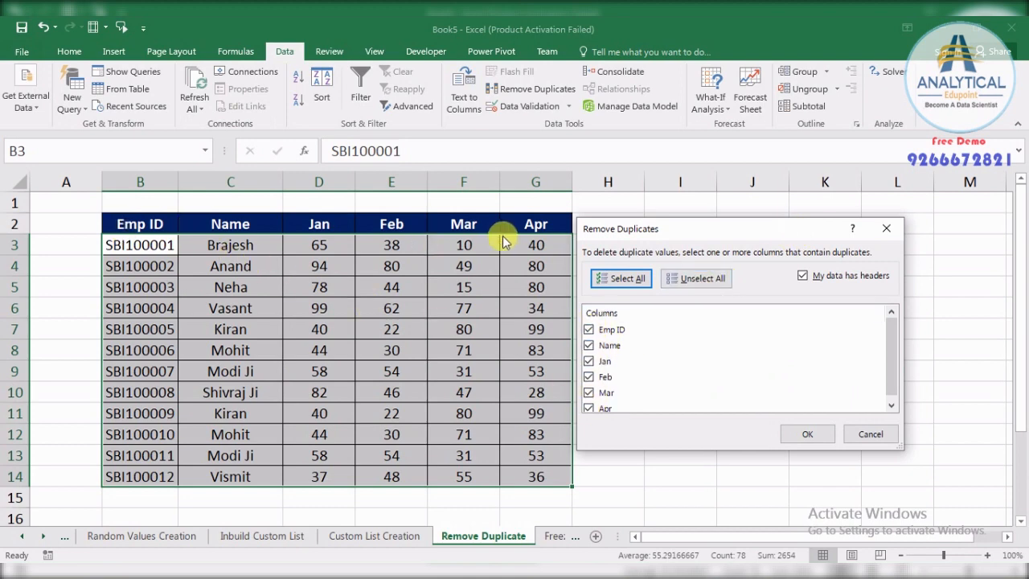
click(697, 286)
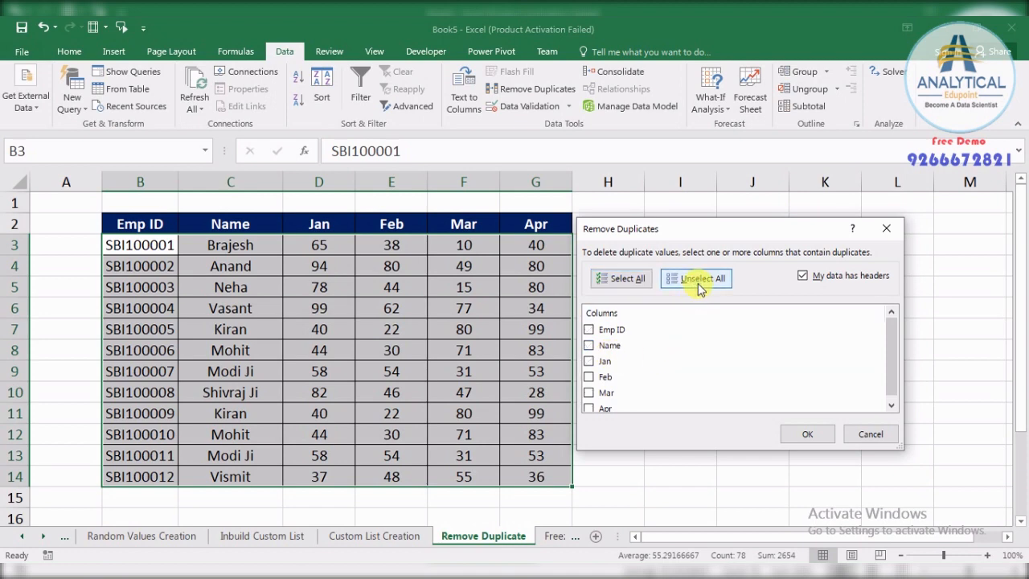
click(589, 329)
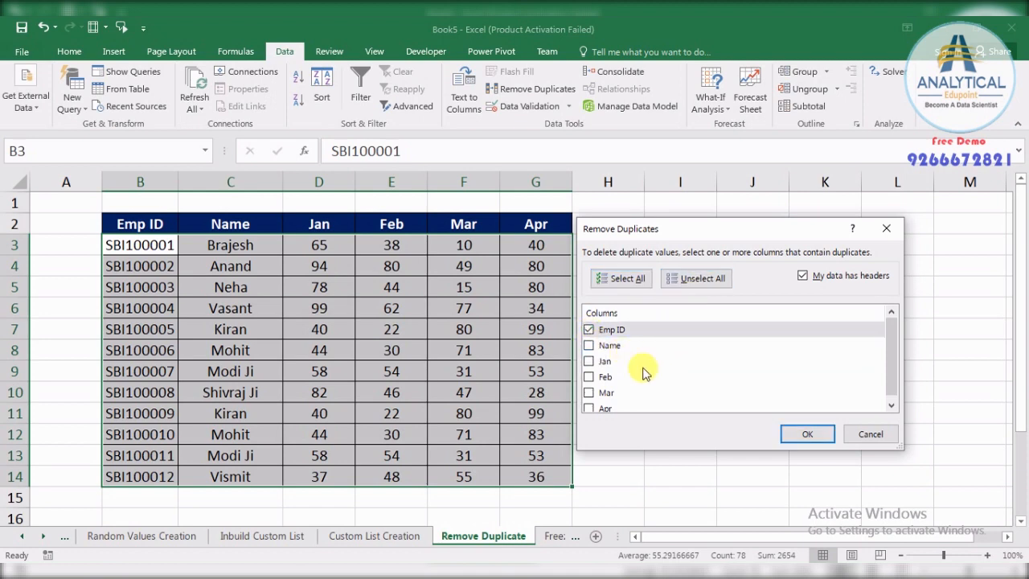
click(805, 434)
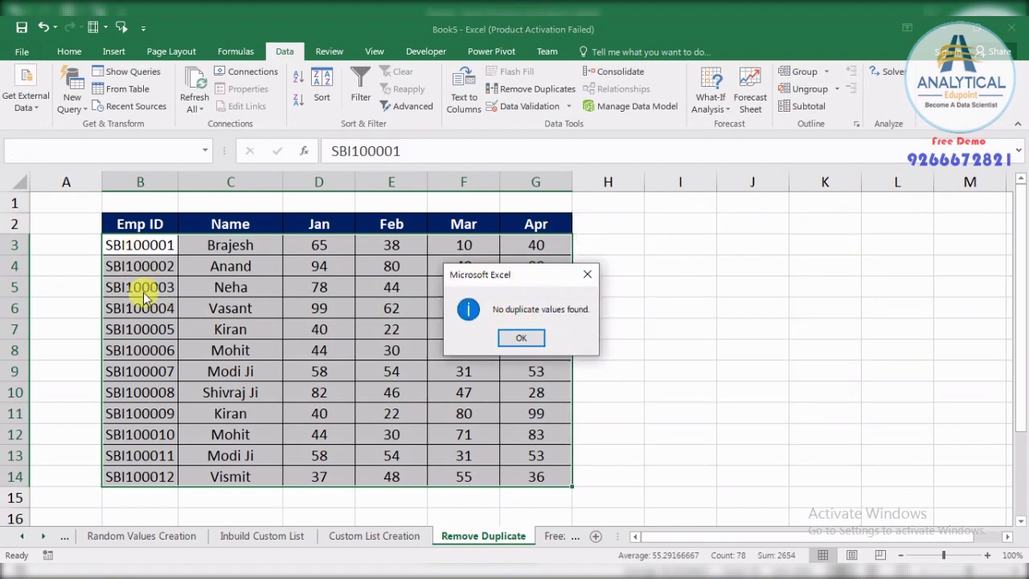
click(522, 339)
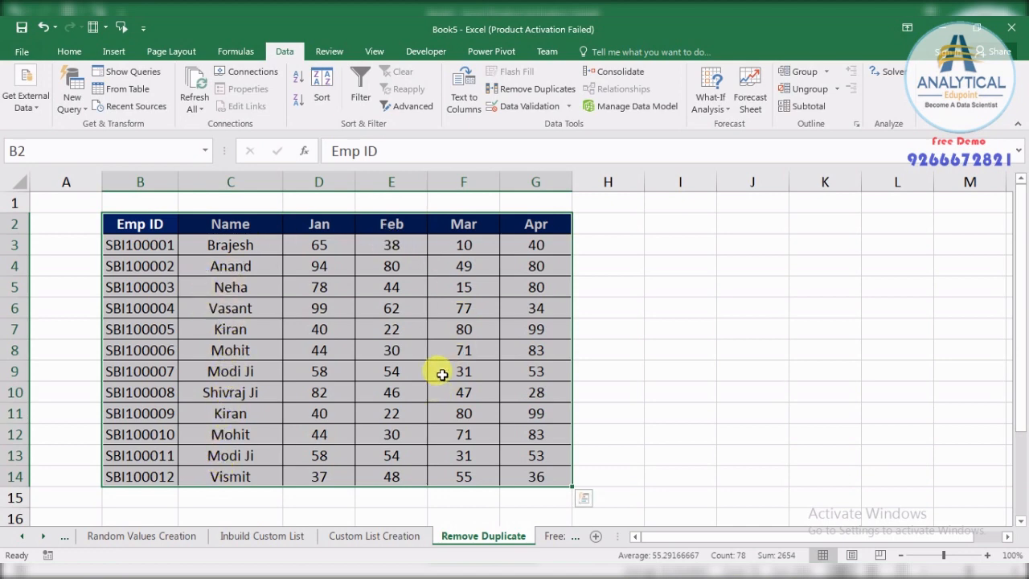
- Remove duplicate rows from the employee table, comparing only the Name column
click(523, 90)
click(627, 278)
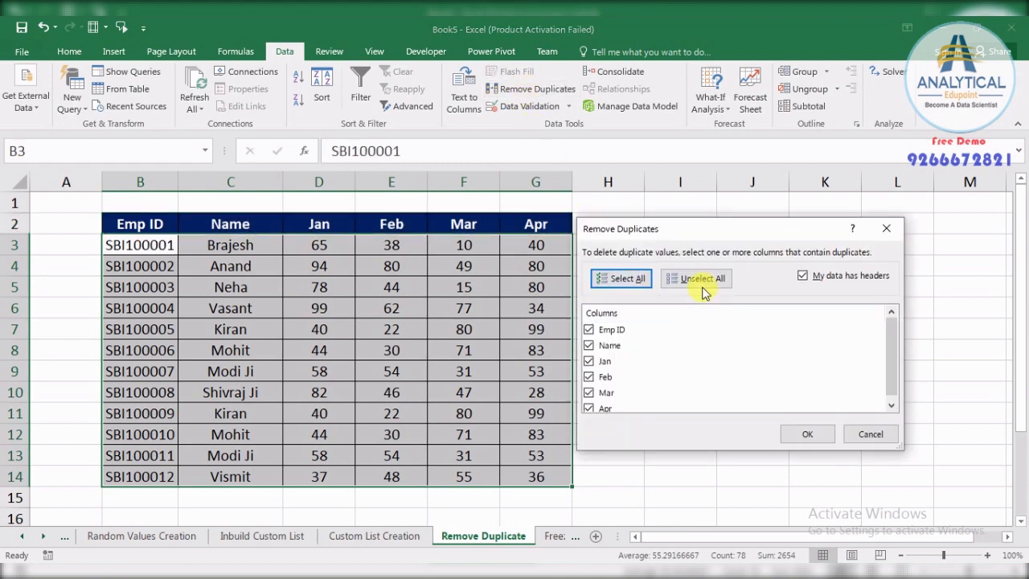
click(697, 278)
click(599, 346)
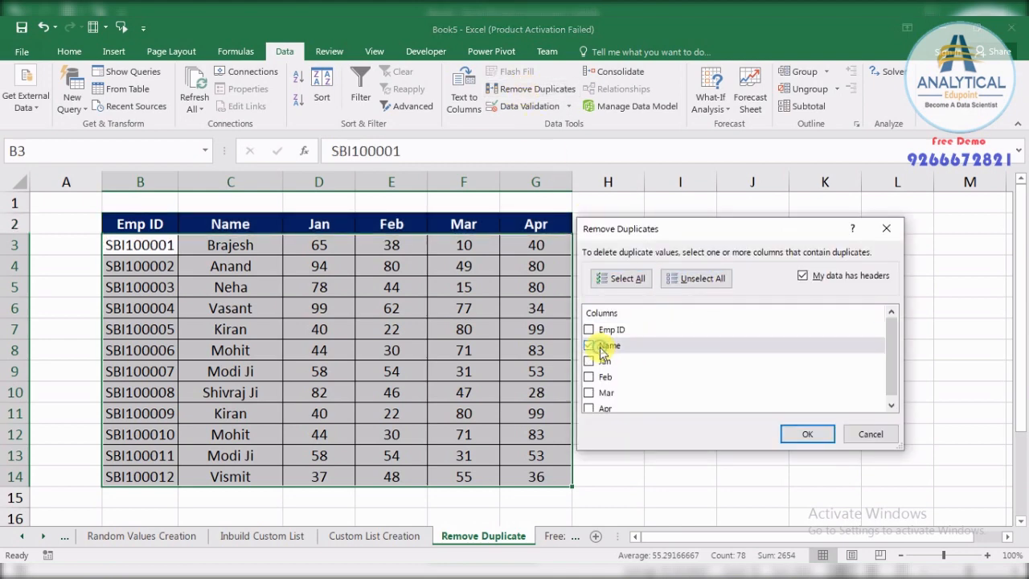
click(802, 435)
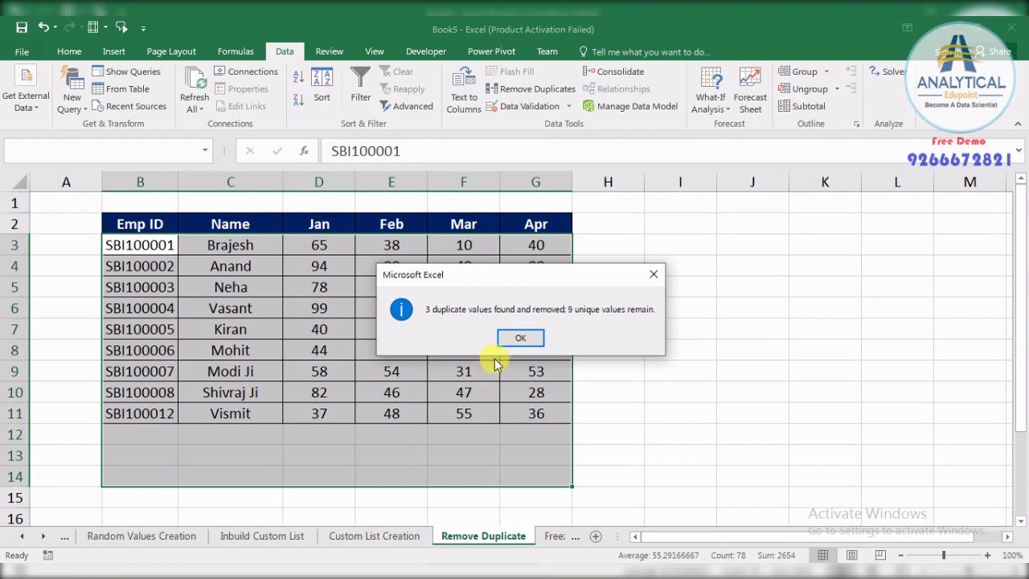
- Dismiss the duplicate-removal result, deselect the employee table, and open the Freeze Panes sheet with its table deselected
click(519, 341)
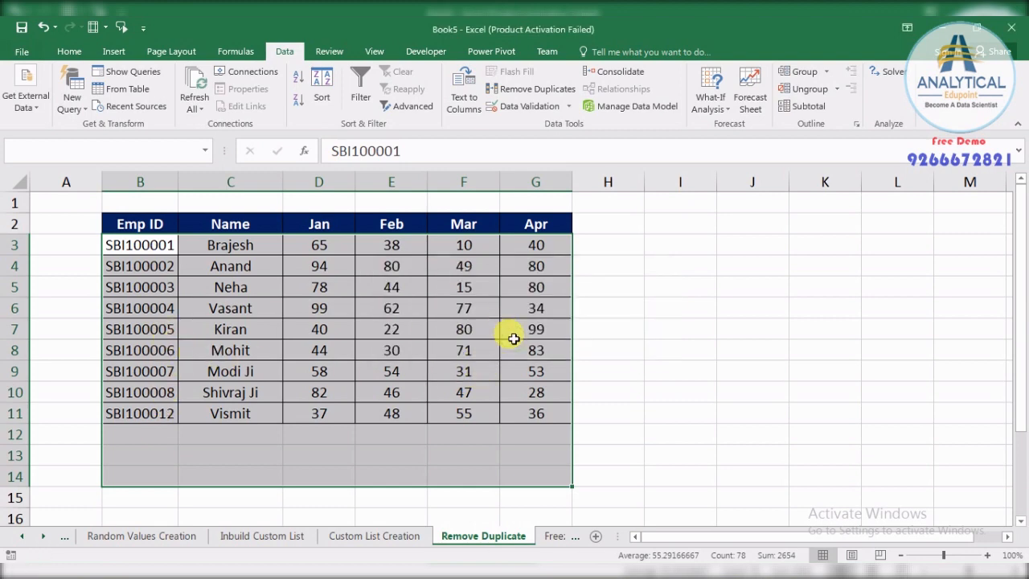
click(436, 438)
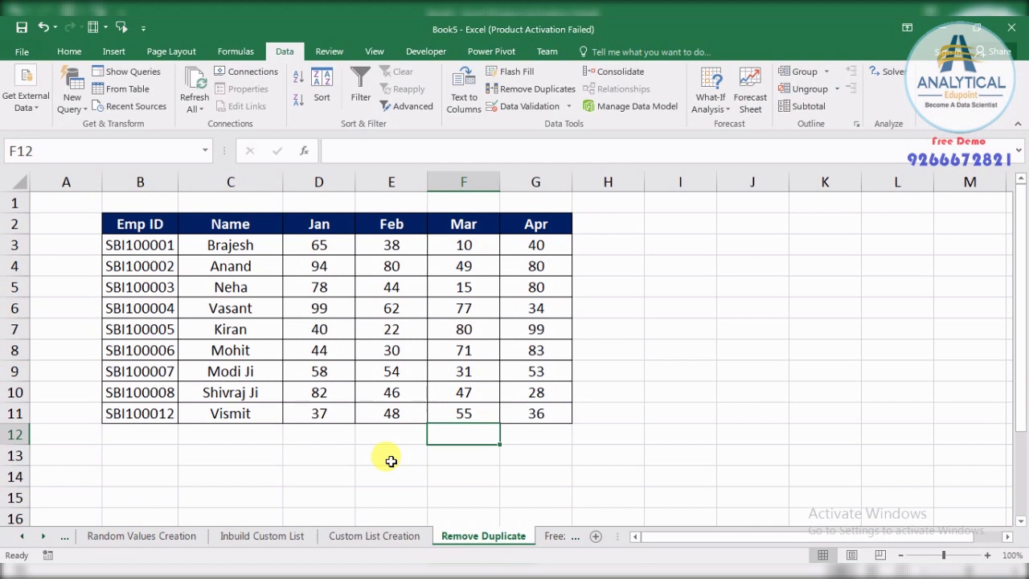
click(549, 536)
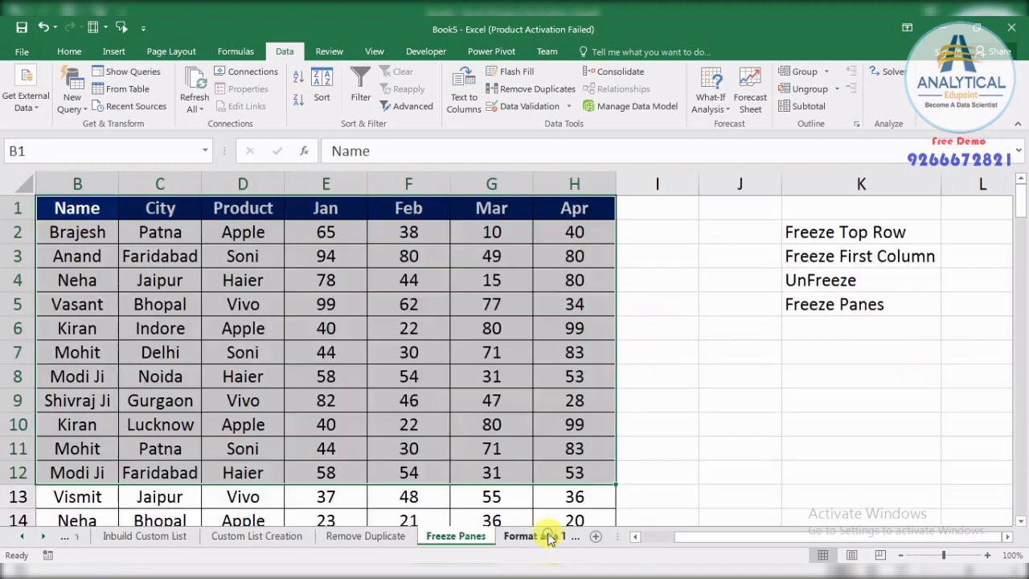
click(655, 423)
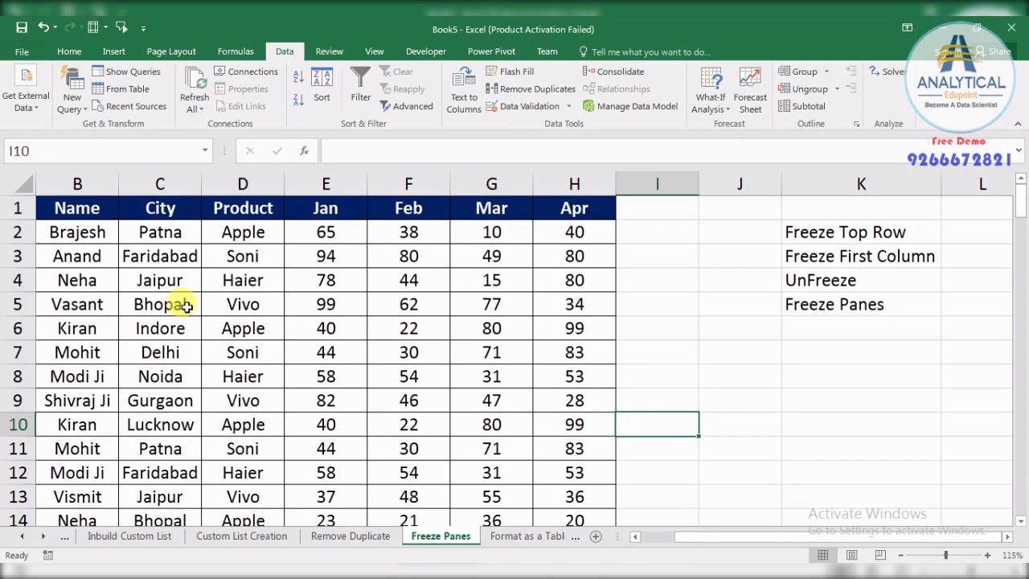
- Check the extent of the Name column by jumping repeatedly between its last entry and its header
click(84, 258)
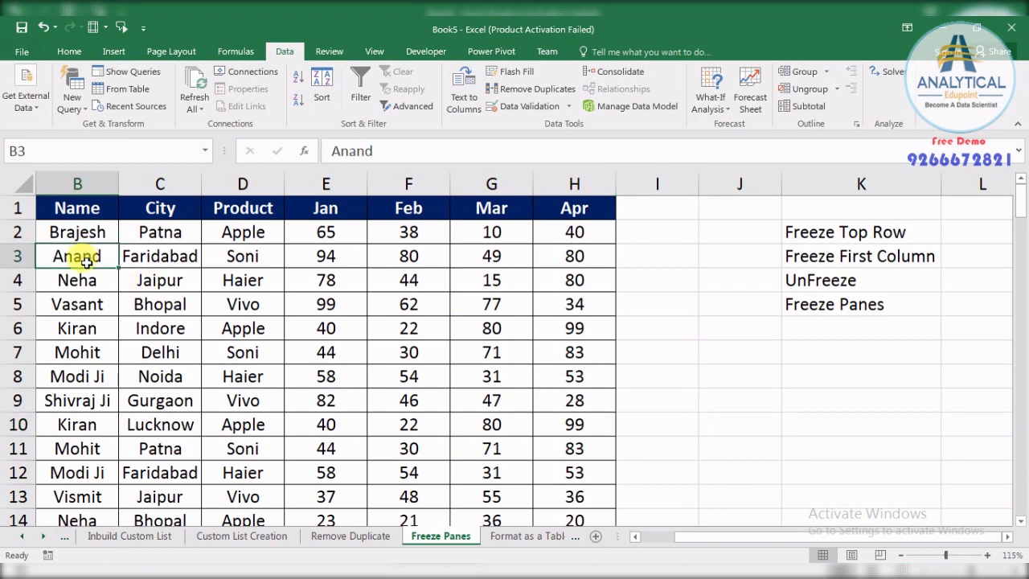
key(ctrl+Down)
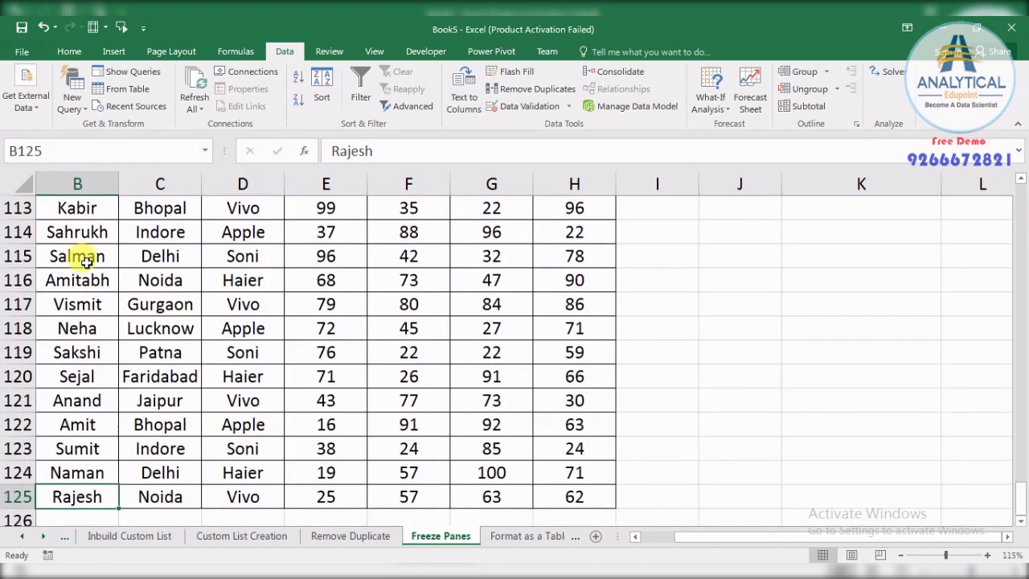
key(ctrl+Up)
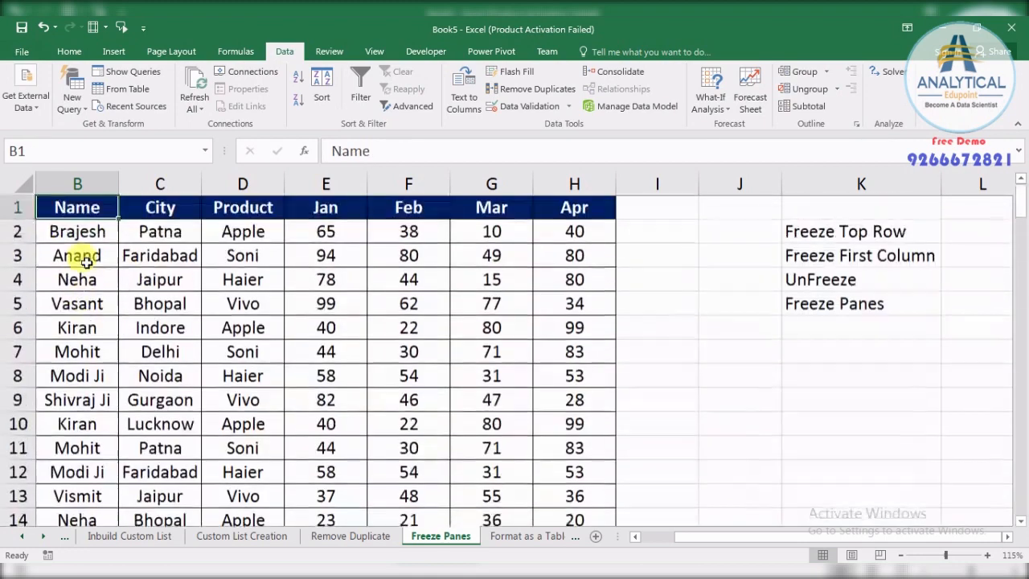
key(ctrl+Down)
key(ctrl+Up)
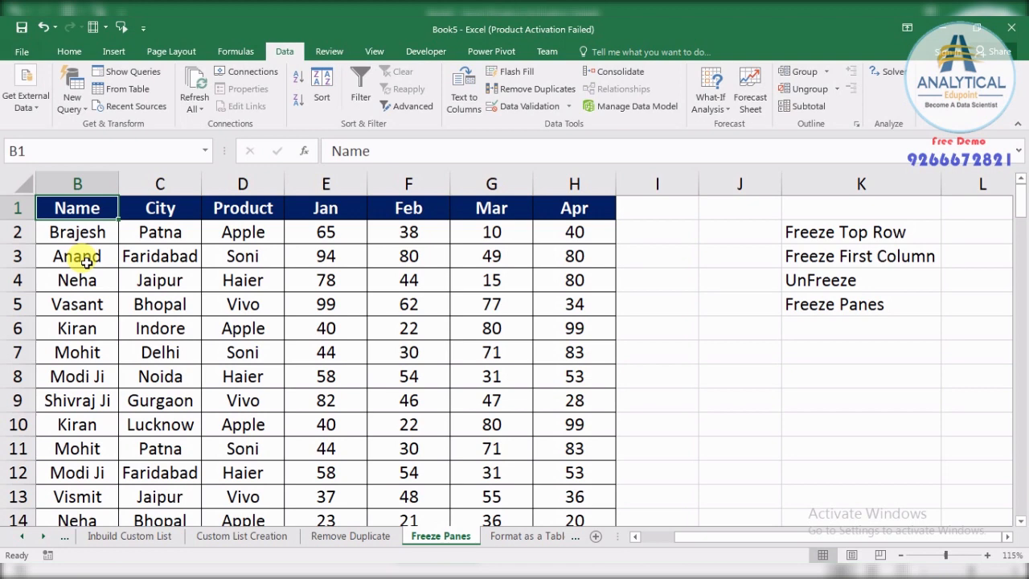
key(ctrl+Down)
key(ctrl+Up)
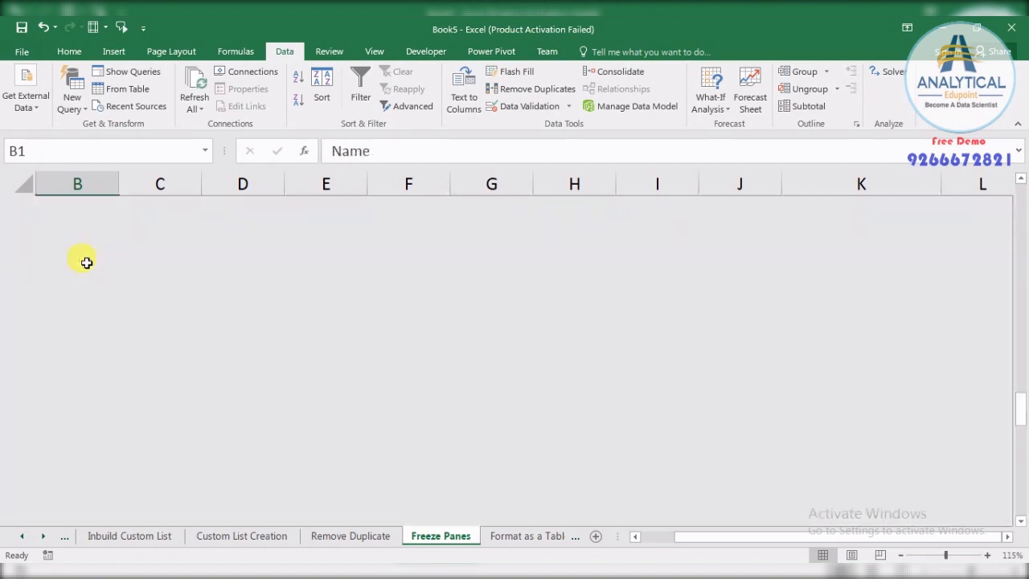
key(ctrl+Down)
key(ctrl+Up)
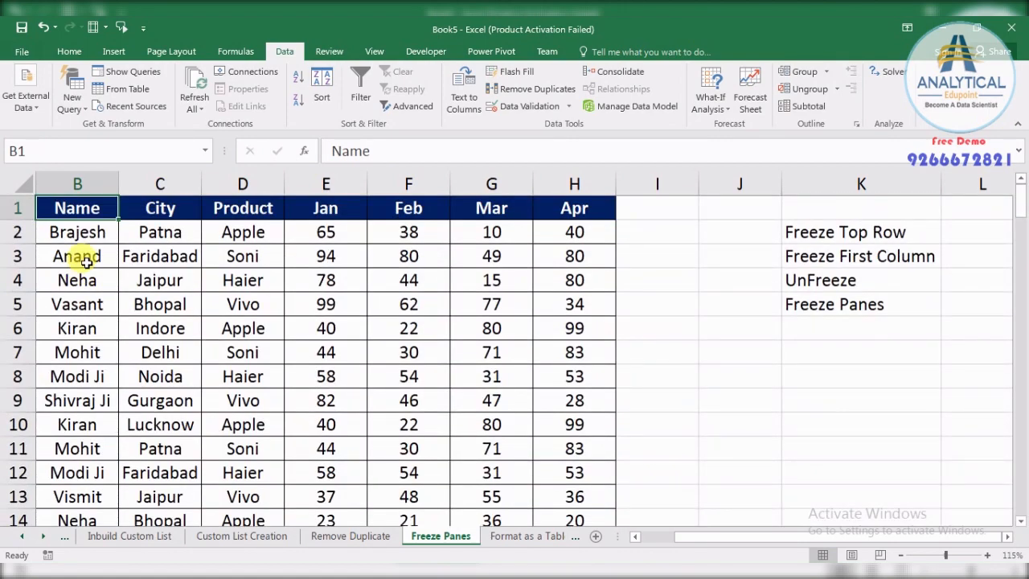
- Walk down the Name column to row 21 and back to B1, watching whether the header row stays in view
key(Down)
key(Down)
key(Down)
key(Down)
key(Down)
key(Down)
key(Down)
key(Down)
key(Down)
key(Down)
key(Down)
key(Down)
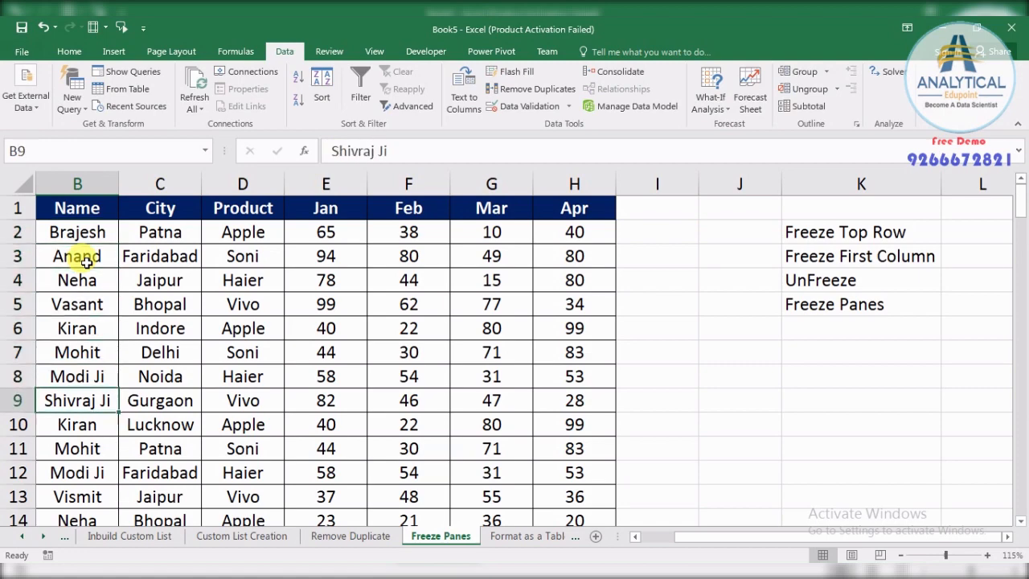
key(Down)
key(Down)
key(Down)
key(Down)
key(Down)
key(Down)
key(Down)
key(Down)
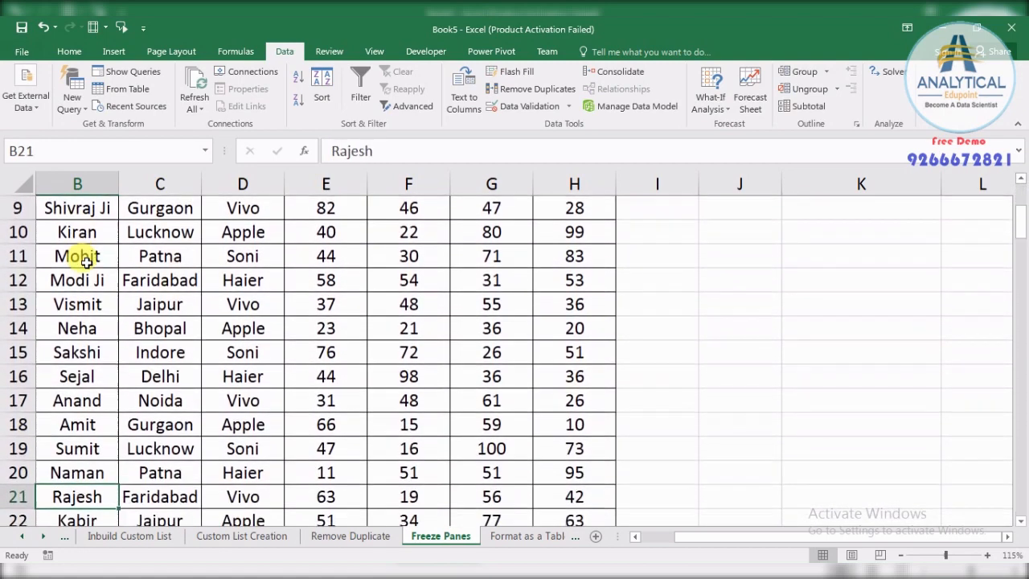
key(Up)
key(Up)
key(Up)
key(Up)
key(Up)
key(Up)
key(Up)
key(Up)
key(Up)
key(Up)
key(Up)
key(Up)
key(Up)
key(Up)
key(Up)
key(Up)
key(Up)
key(Up)
key(Up)
key(Up)
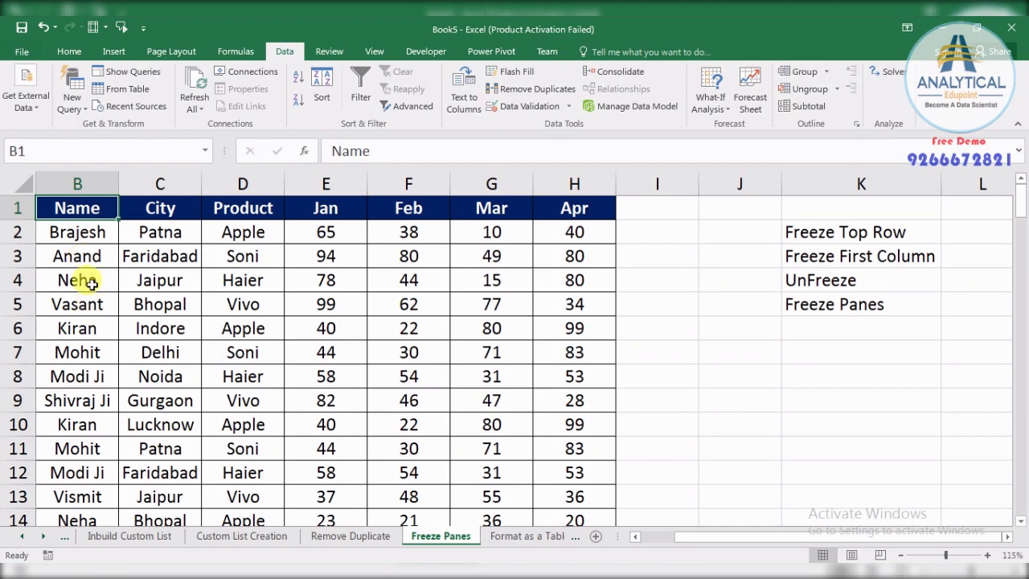
- Examine the lower rows down to the empty row below the table, and return to the Mar header in G1
scroll(84, 281, down, 4)
scroll(93, 296, down, 12)
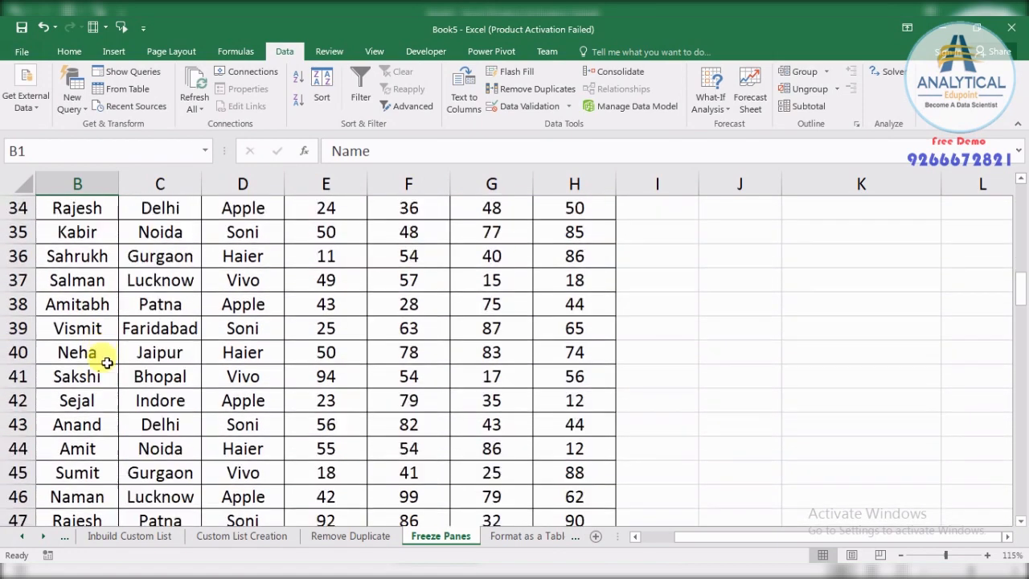
scroll(108, 372, up, 6)
scroll(108, 372, down, 14)
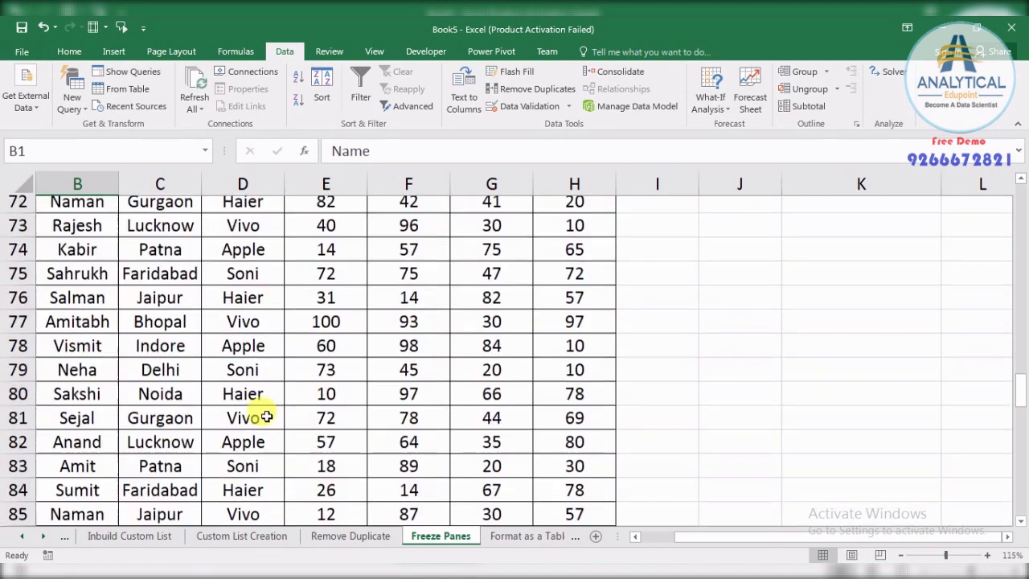
click(90, 405)
key(ctrl+Down)
key(Down)
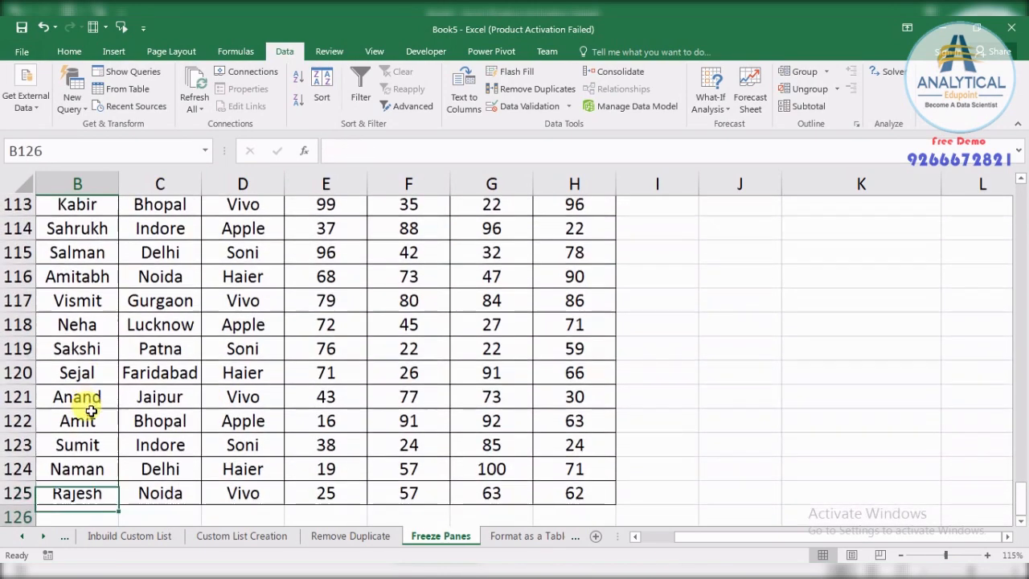
key(Right)
key(Right)
key(Right)
key(Right)
key(Right)
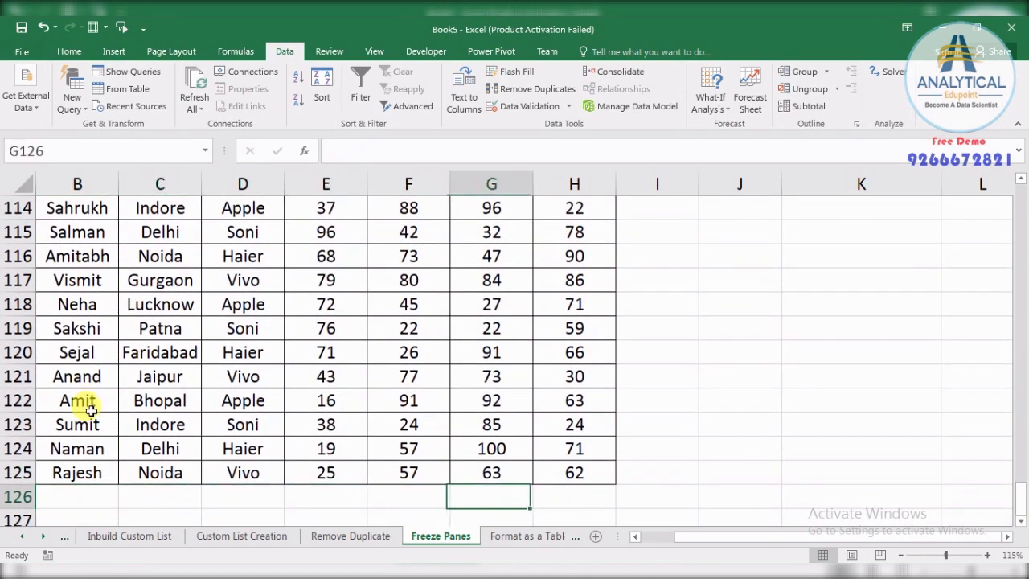
key(Up)
key(ctrl+Up)
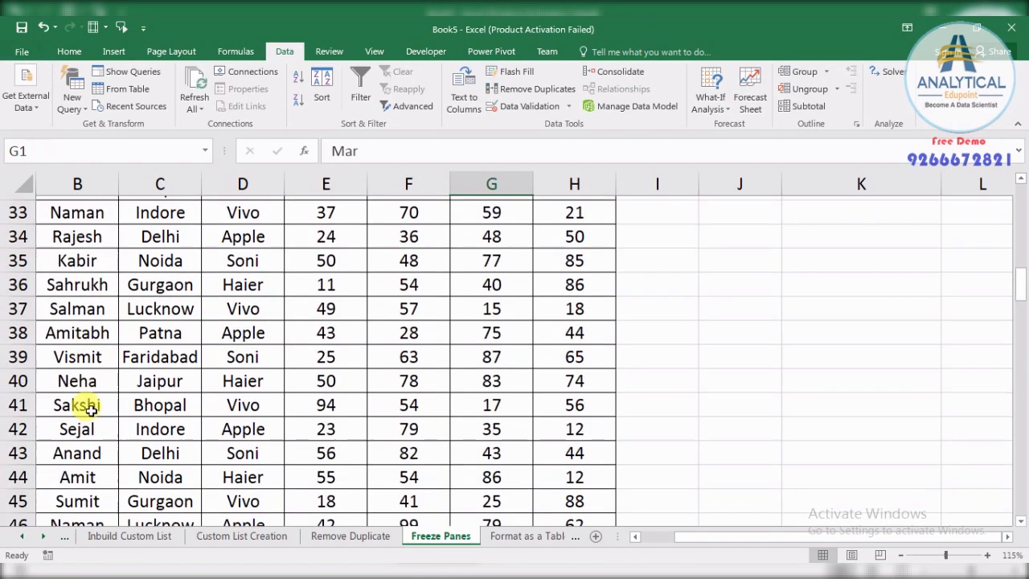
- Freeze the top row of the Freeze Panes sheet so the headers stay in view when scrolling down
key(ctrl+Down)
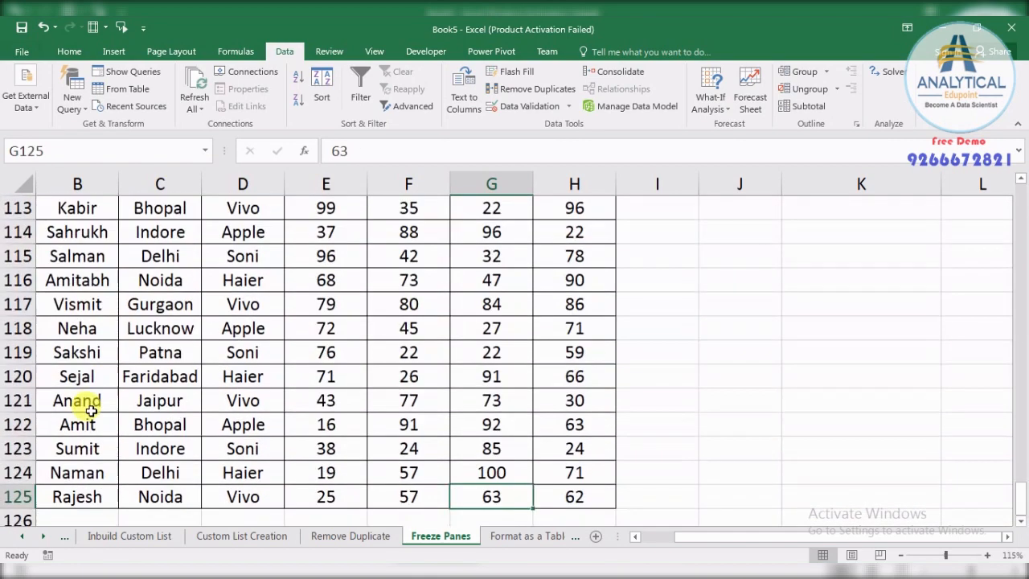
key(ctrl+Up)
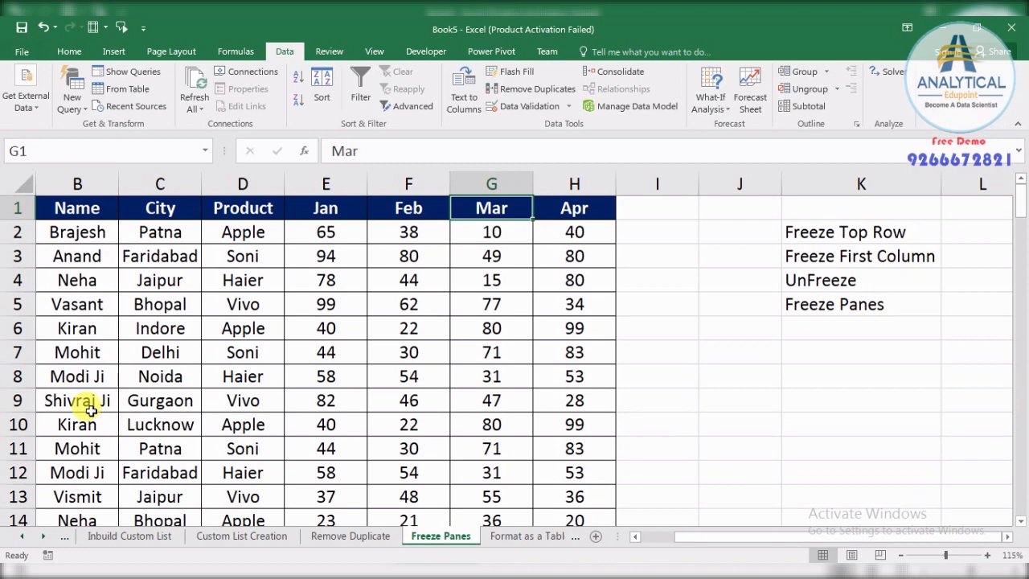
scroll(132, 278, down, 3)
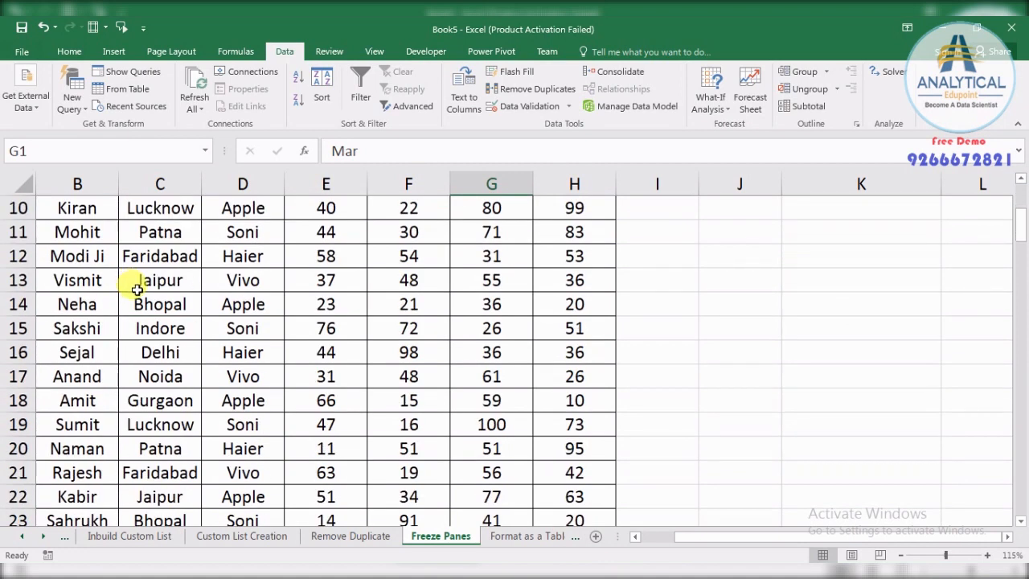
scroll(148, 317, up, 3)
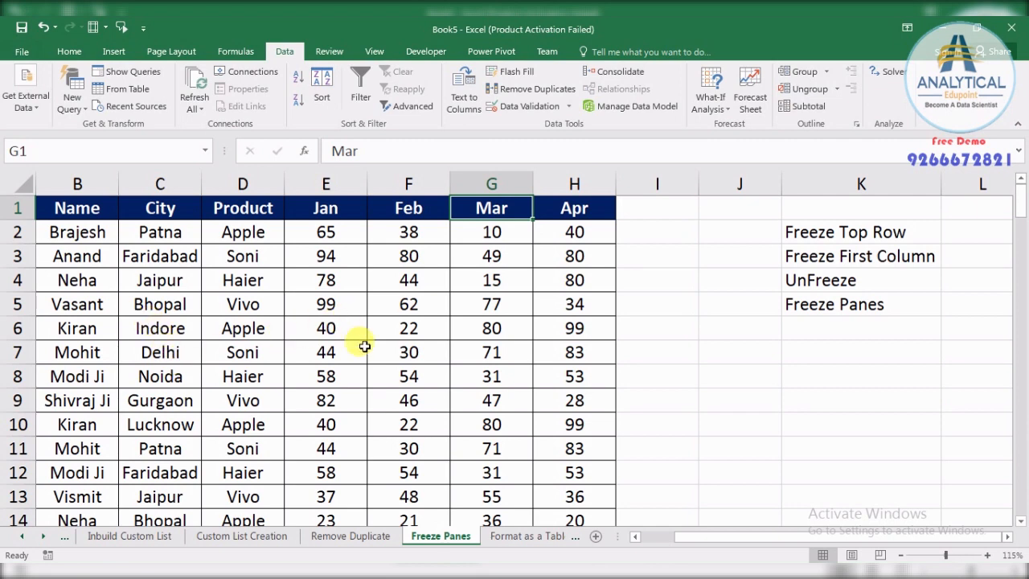
click(247, 302)
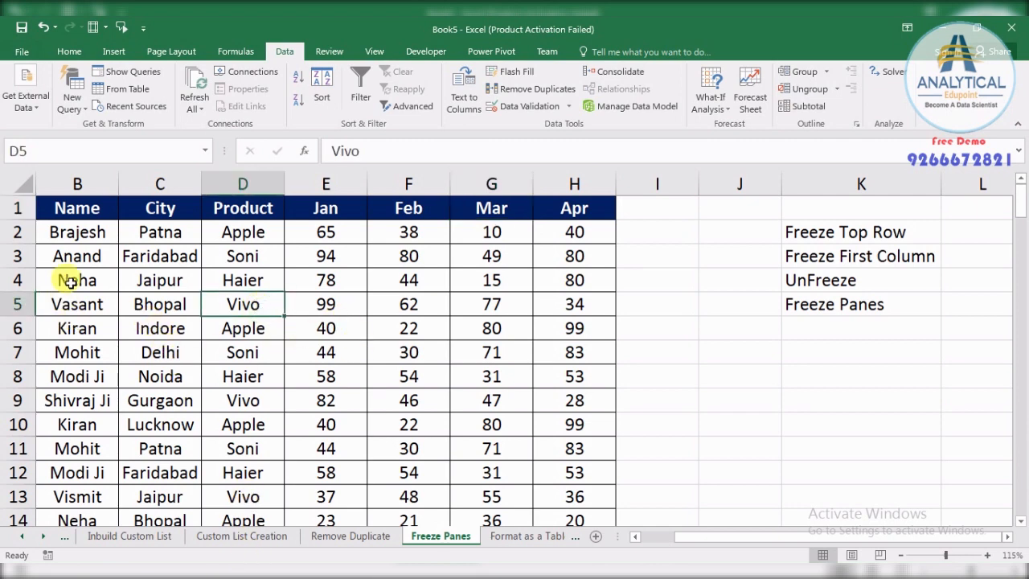
click(87, 211)
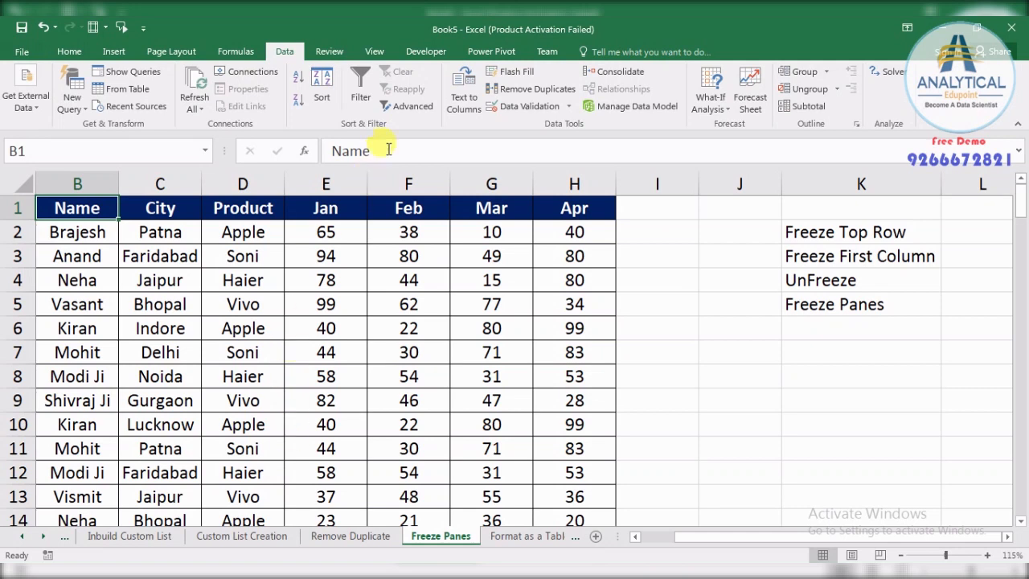
click(376, 52)
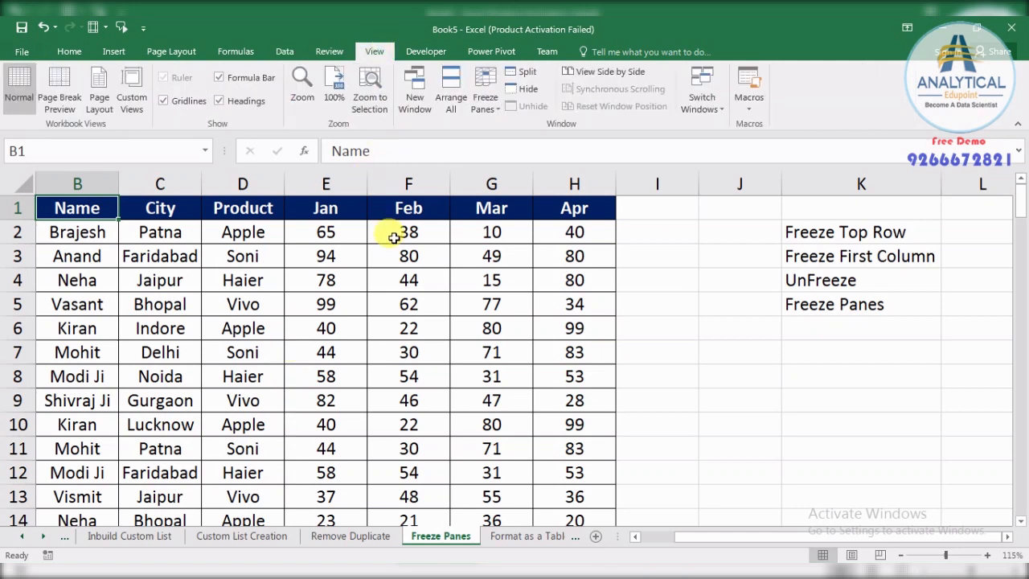
click(485, 100)
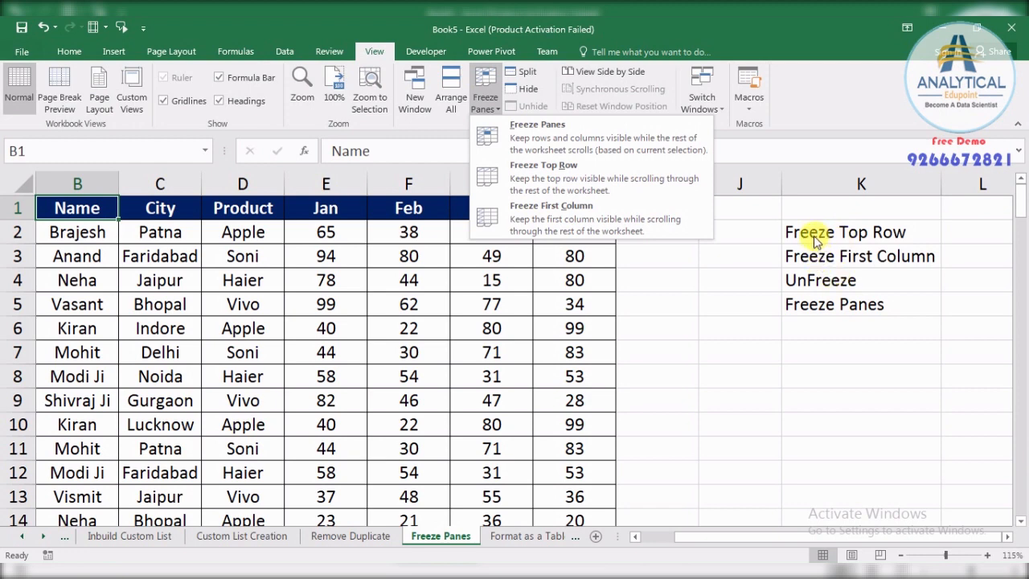
click(557, 170)
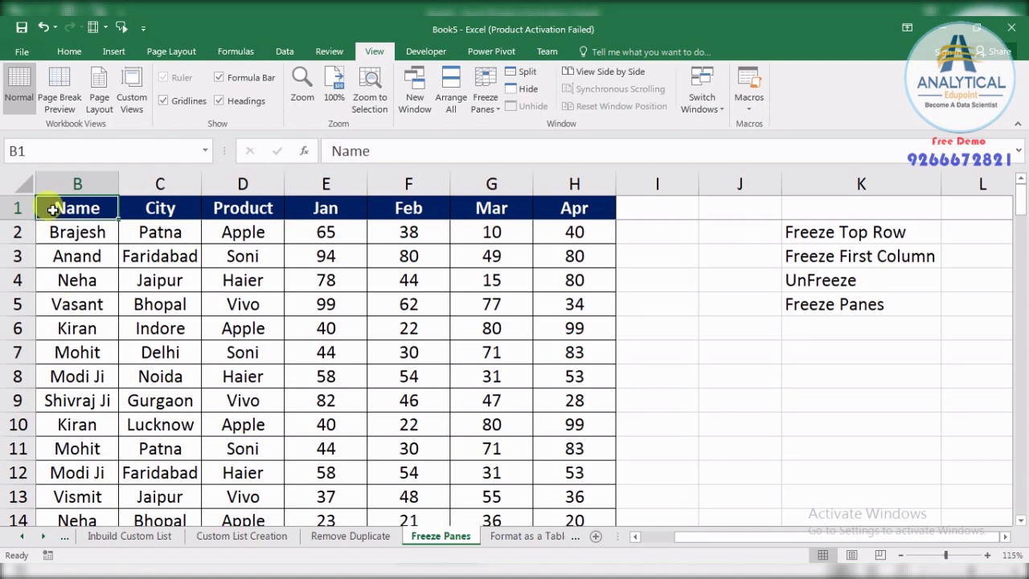
- Check the header row while moving vertically between the first and last records of the sheet
scroll(487, 282, down, 5)
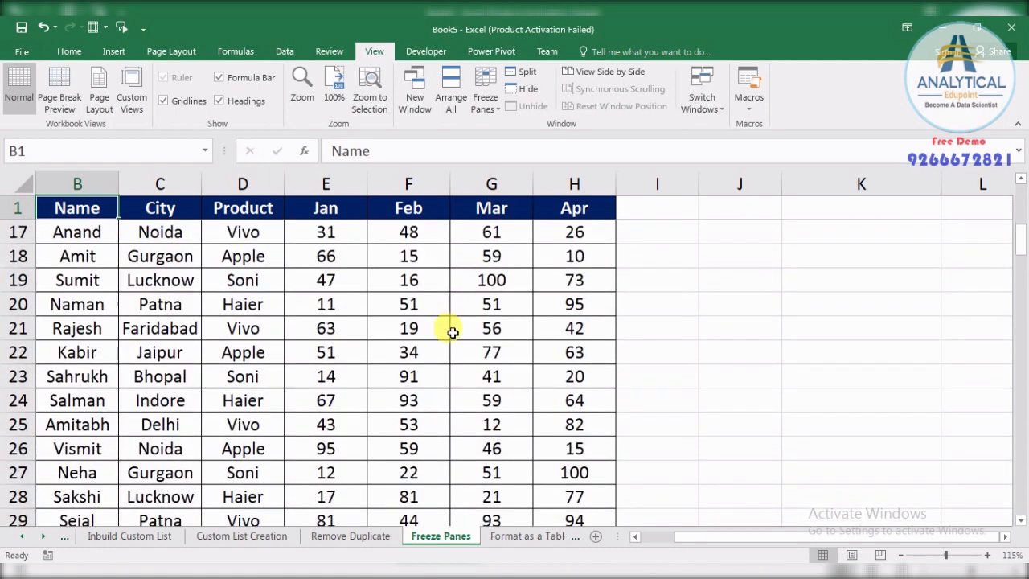
scroll(452, 331, down, 20)
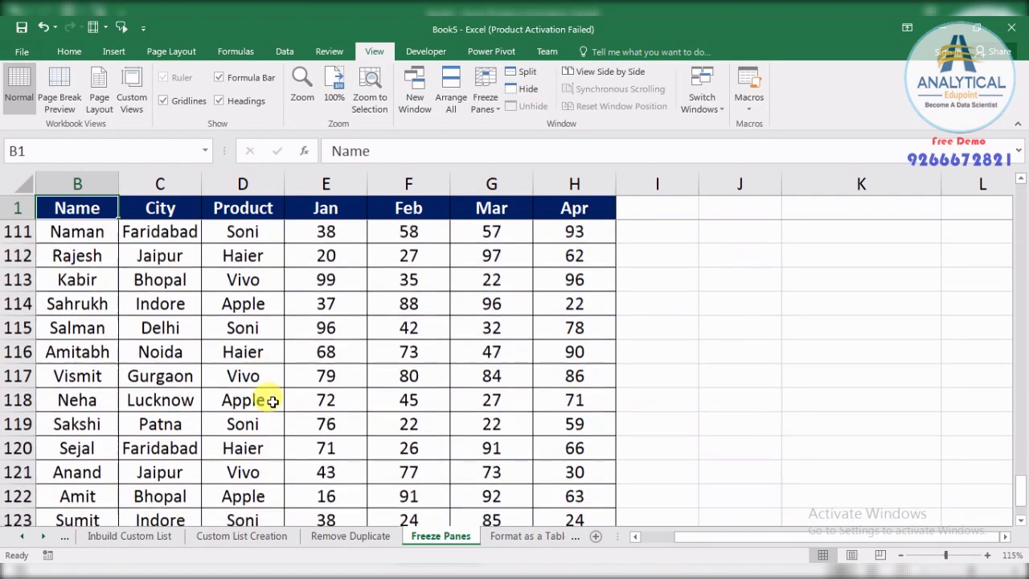
scroll(273, 401, down, 9)
scroll(220, 402, up, 6)
click(167, 418)
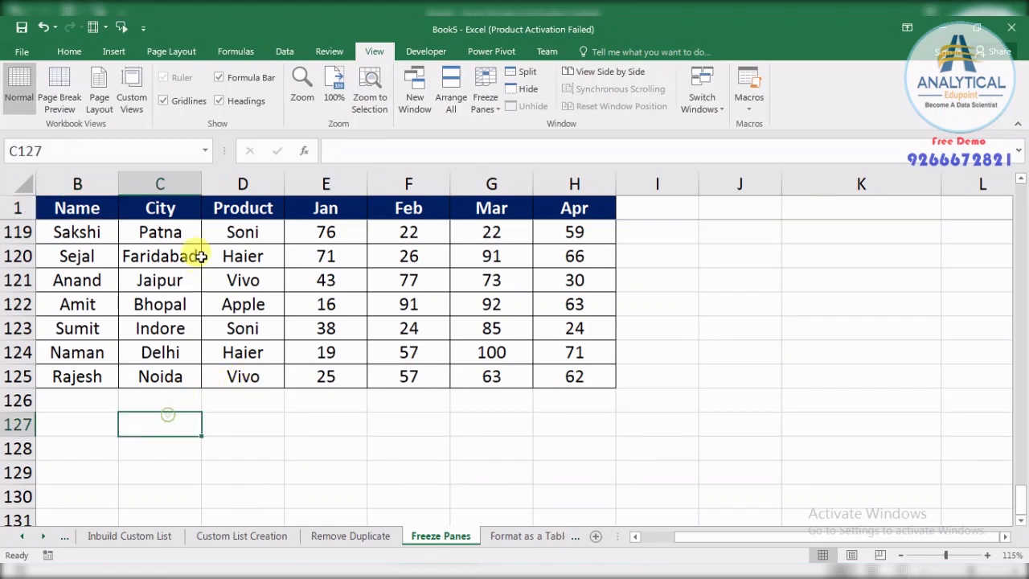
click(242, 295)
key(ctrl+Up)
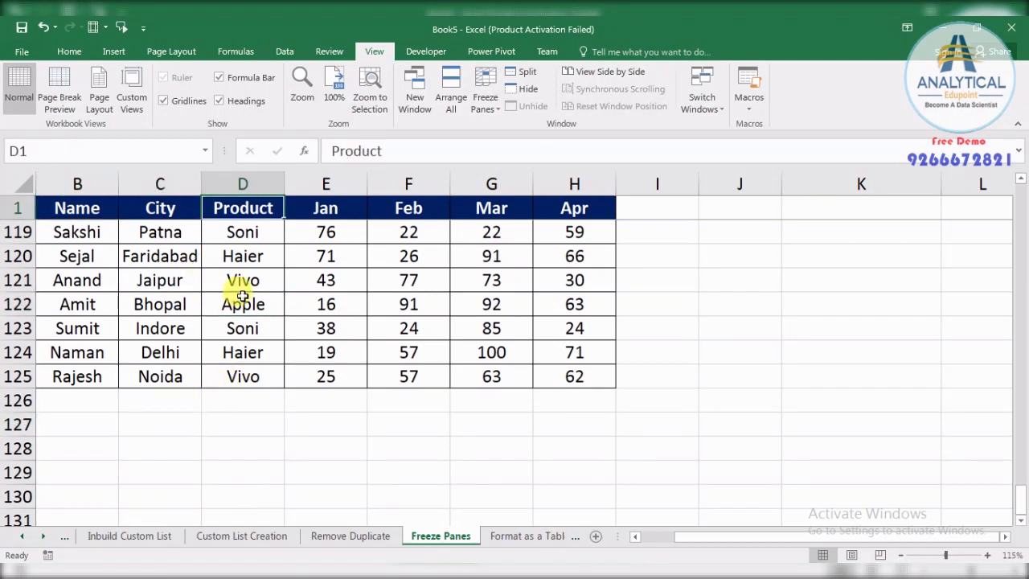
key(Down)
key(Down)
key(Up)
key(Up)
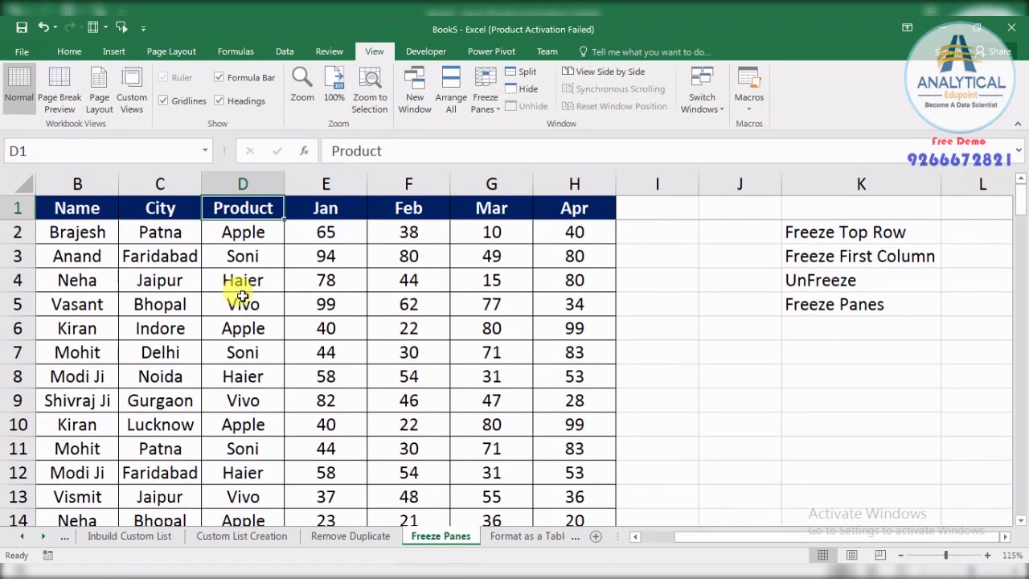
- Check how the Emp ID column behaves while moving across row 1 to column V and back to column A
click(159, 207)
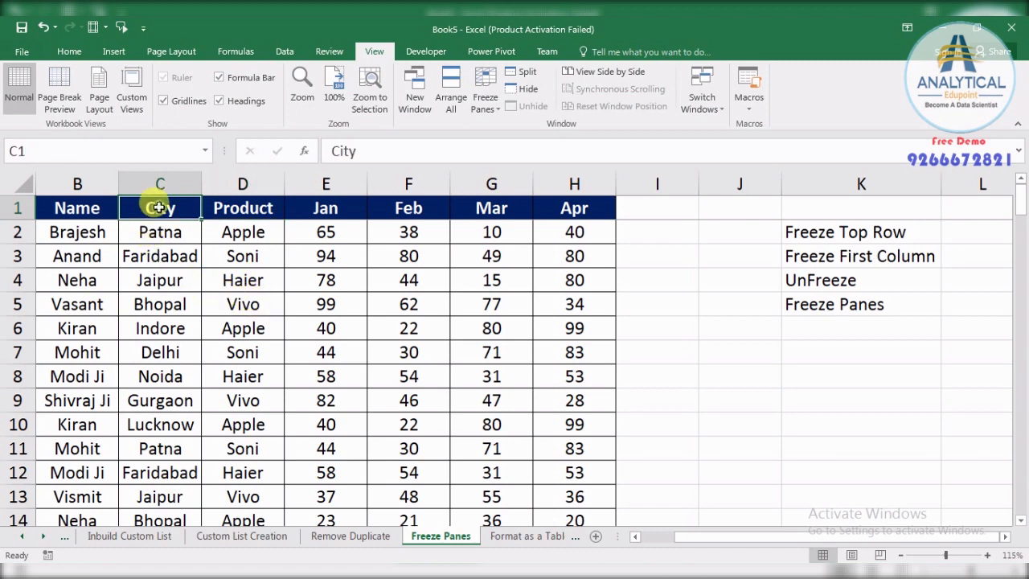
key(Right)
key(Right)
key(Right)
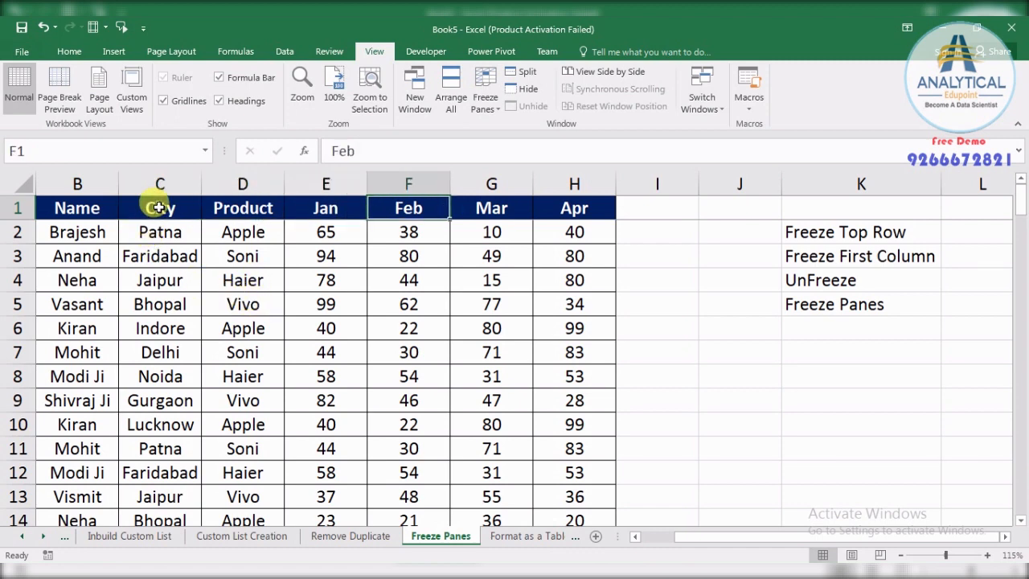
key(Right)
key(Right)
key(Right)
key(Right)
key(Right)
key(Right)
key(Right)
key(Right)
key(Right)
key(Right)
key(Right)
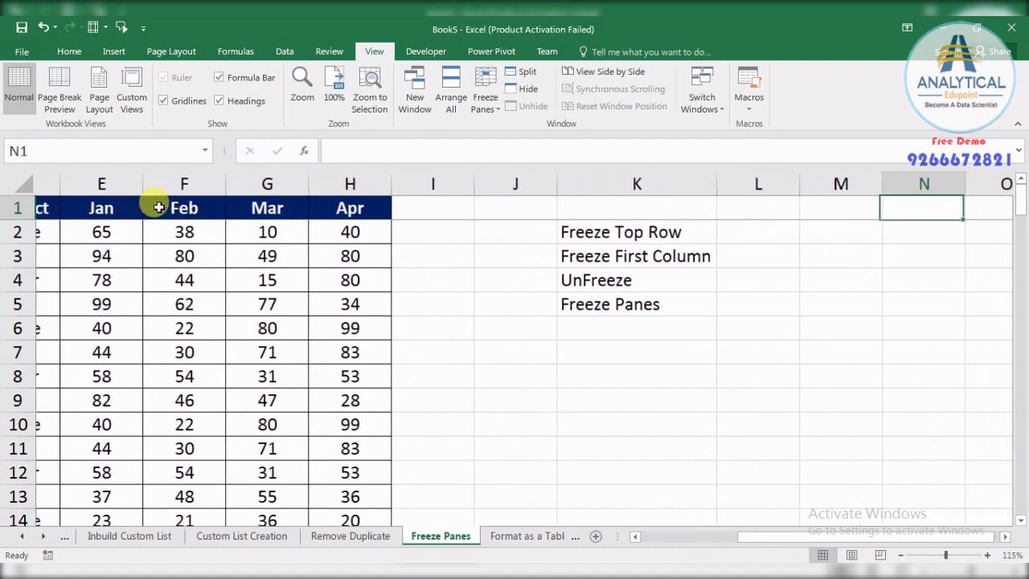
key(Right)
key(Right)
key(Right)
key(Right)
key(Right)
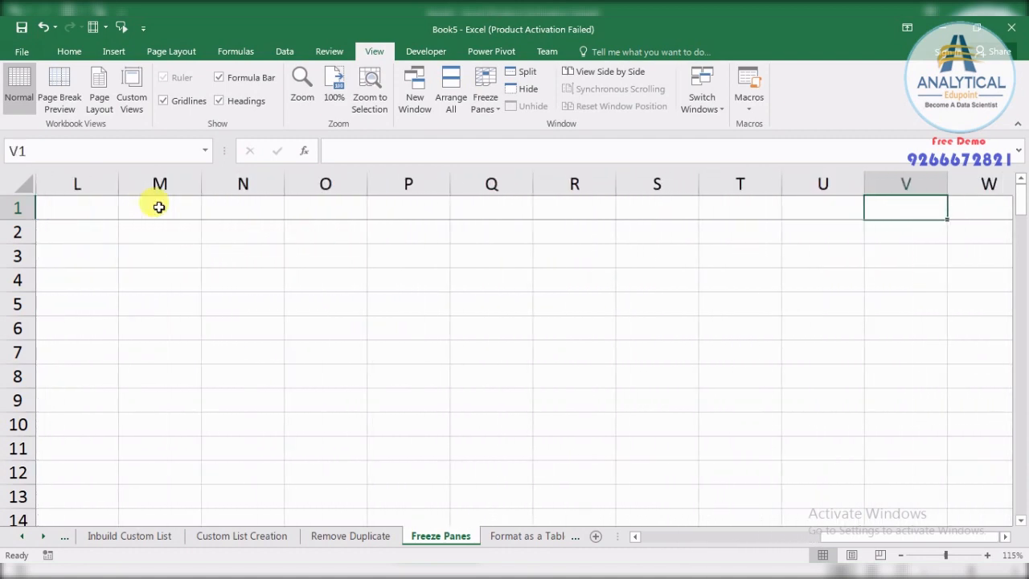
key(Left)
key(Left)
key(Left)
key(Left)
key(Left)
key(Left)
key(Left)
key(Left)
key(Left)
key(Left)
key(Left)
key(Left)
key(Left)
key(Left)
key(Left)
key(Left)
key(Left)
key(Left)
key(Left)
key(Left)
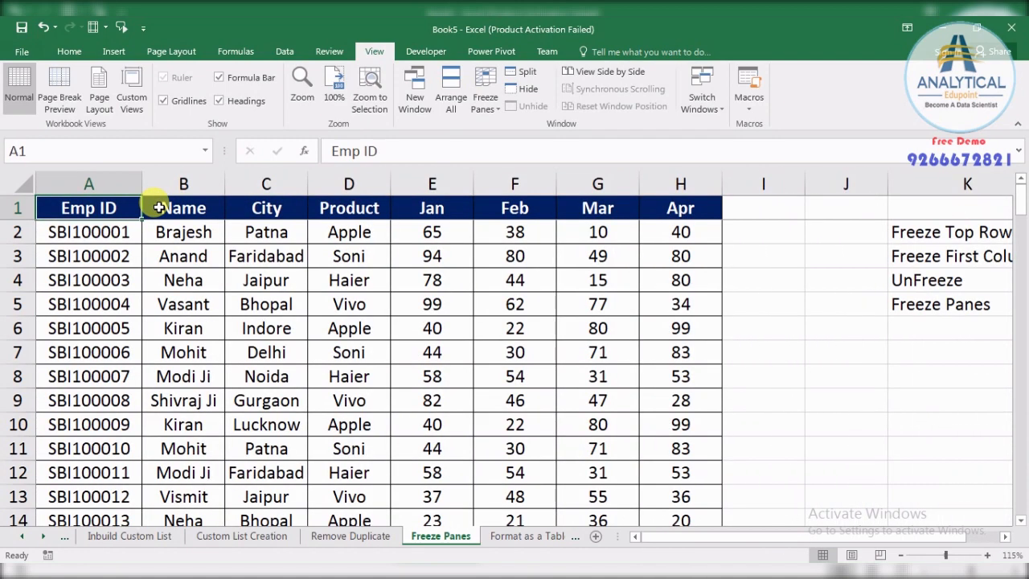
key(Right)
key(Right)
key(Right)
key(Right)
key(Right)
key(Right)
key(Right)
key(Right)
key(Right)
key(Right)
key(Right)
key(Right)
key(Right)
key(Right)
key(Right)
key(Right)
key(Right)
key(Right)
key(Right)
key(Right)
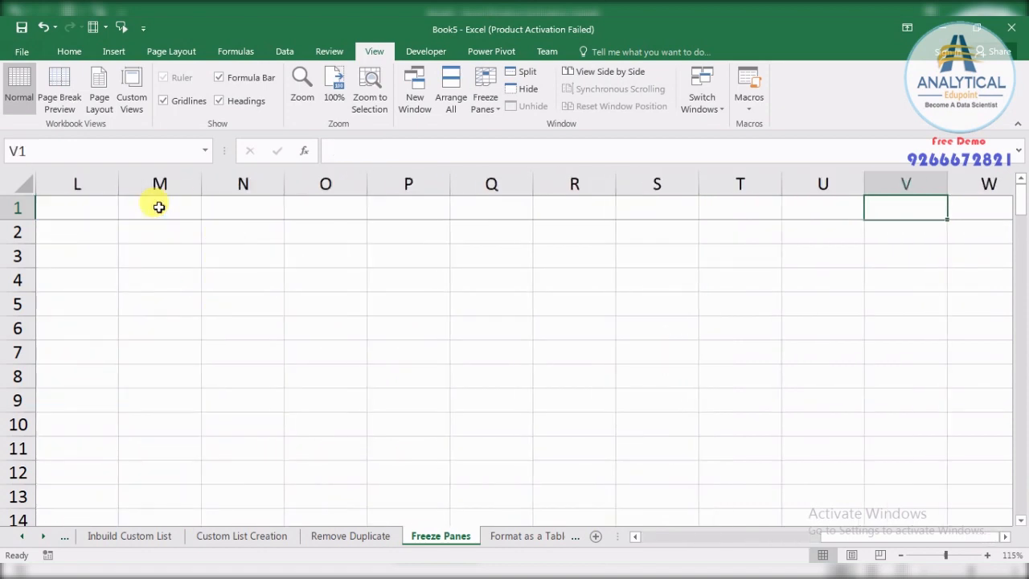
key(Left)
key(Left)
key(Left)
key(Left)
key(Left)
key(Left)
key(Left)
key(Left)
key(Left)
key(Left)
key(Left)
key(Left)
key(Left)
key(Left)
key(Left)
key(Left)
key(Left)
key(Left)
key(Left)
key(Left)
key(Left)
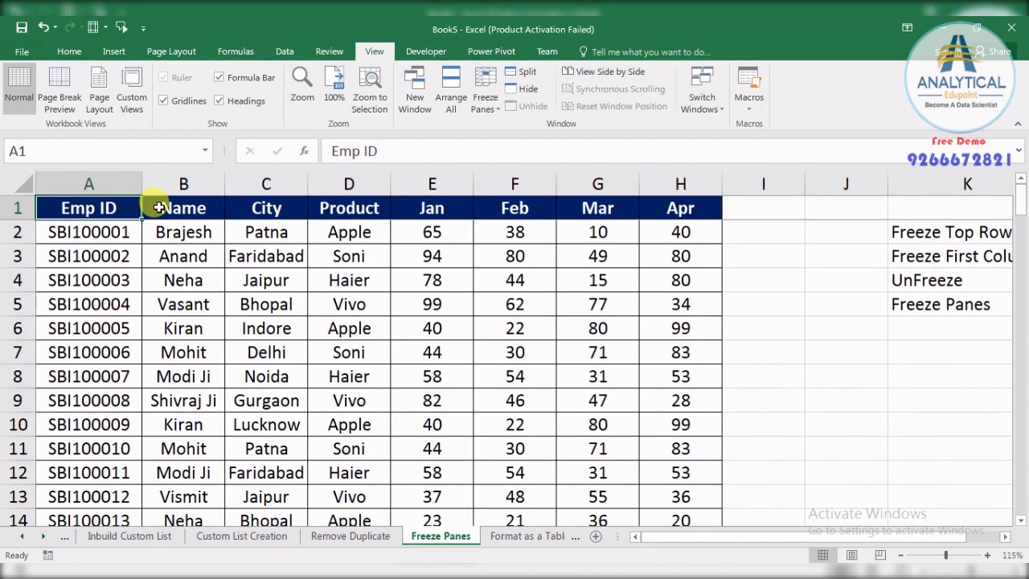
- Freeze the first column, Emp ID, in place of the top row
click(484, 100)
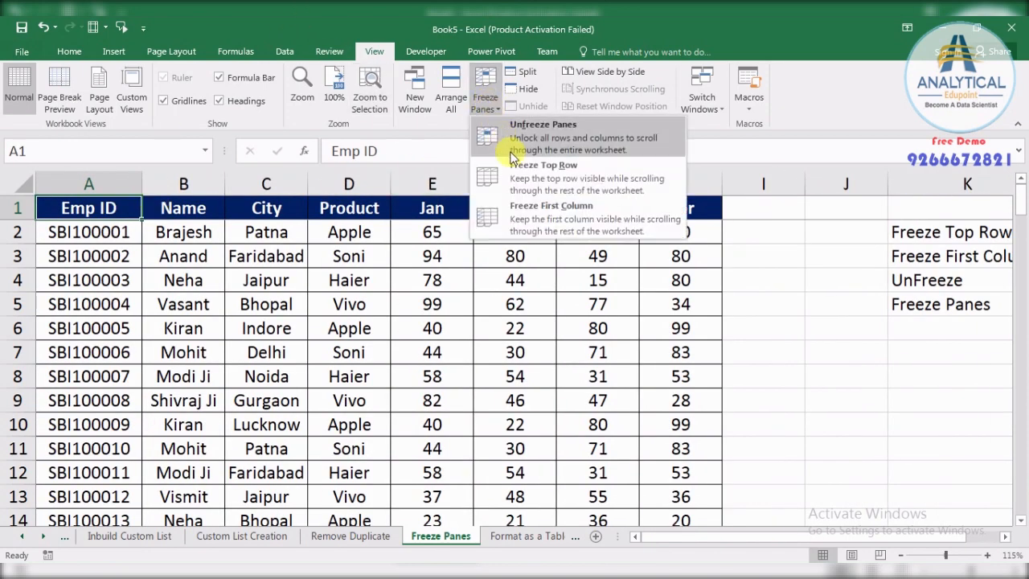
click(543, 210)
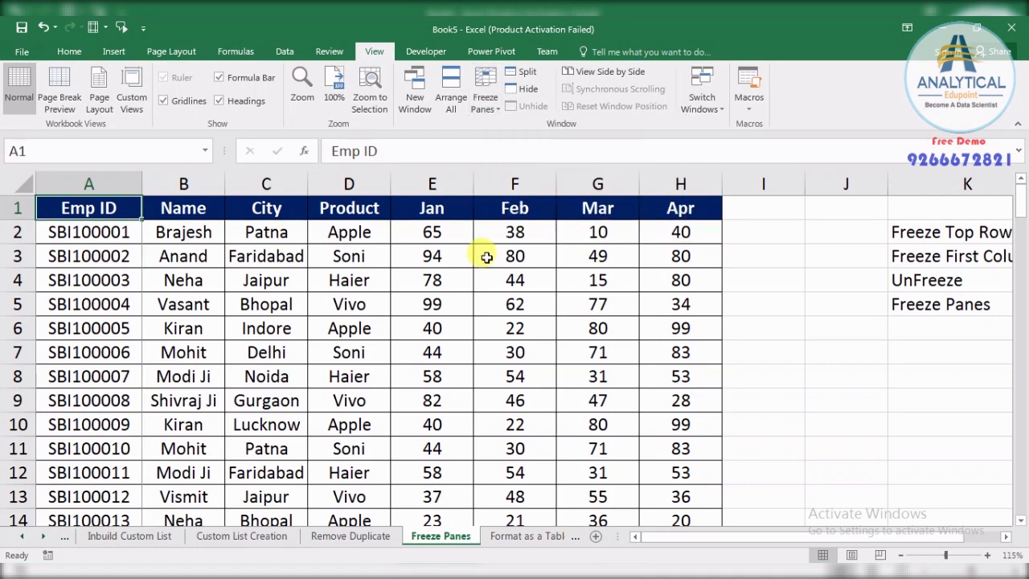
scroll(217, 290, down, 3)
scroll(221, 298, up, 3)
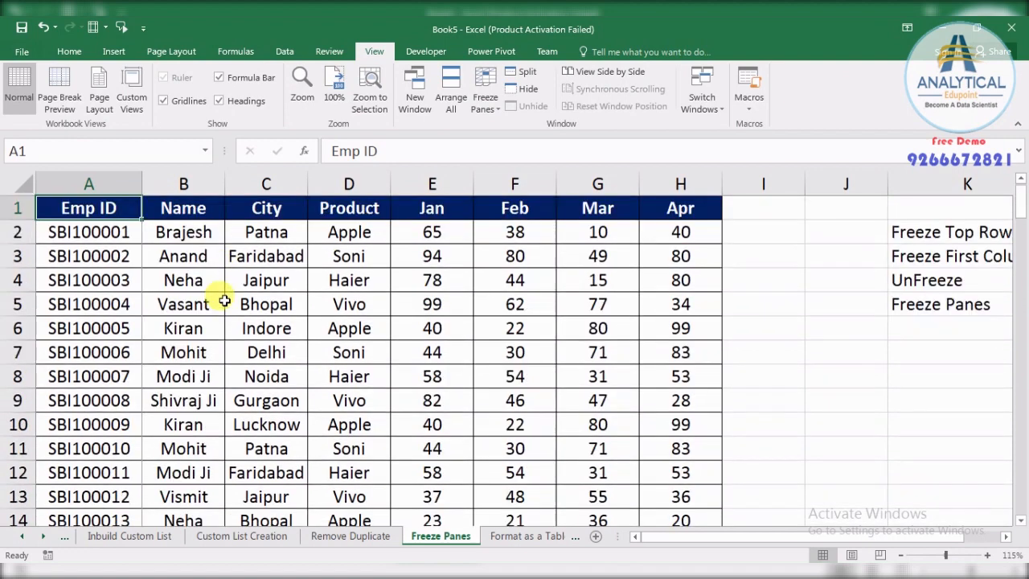
scroll(220, 297, down, 2)
scroll(223, 299, up, 2)
- Check how the frozen Emp ID column behaves while moving across row 3 to column AC and back to column H
click(127, 254)
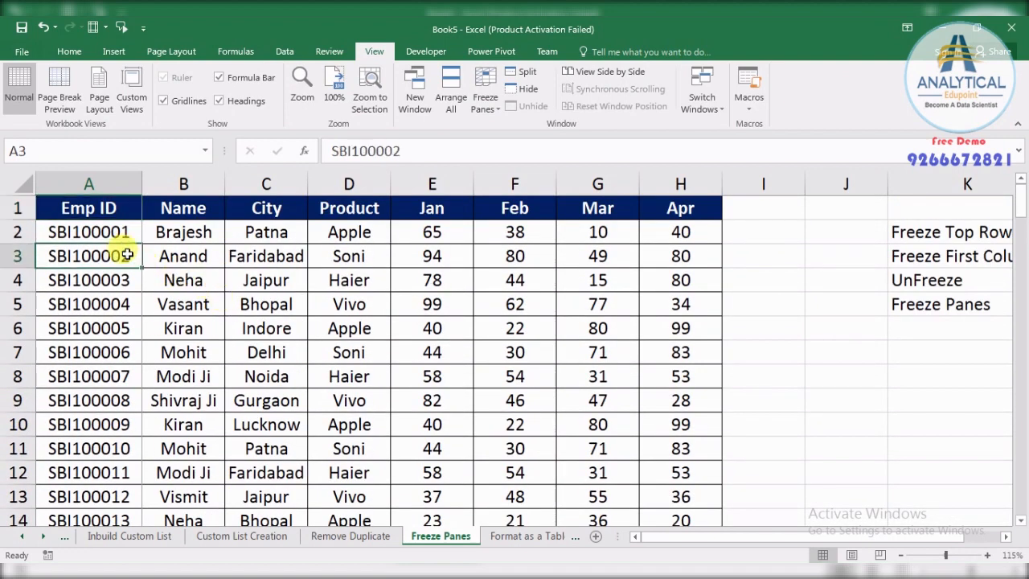
key(Right)
key(Right)
key(Right)
key(Right)
key(Right)
key(Right)
key(Right)
key(Right)
key(Right)
key(Right)
key(Right)
key(Right)
key(Right)
key(Right)
key(Right)
key(Right)
key(Right)
key(Right)
key(Right)
key(Right)
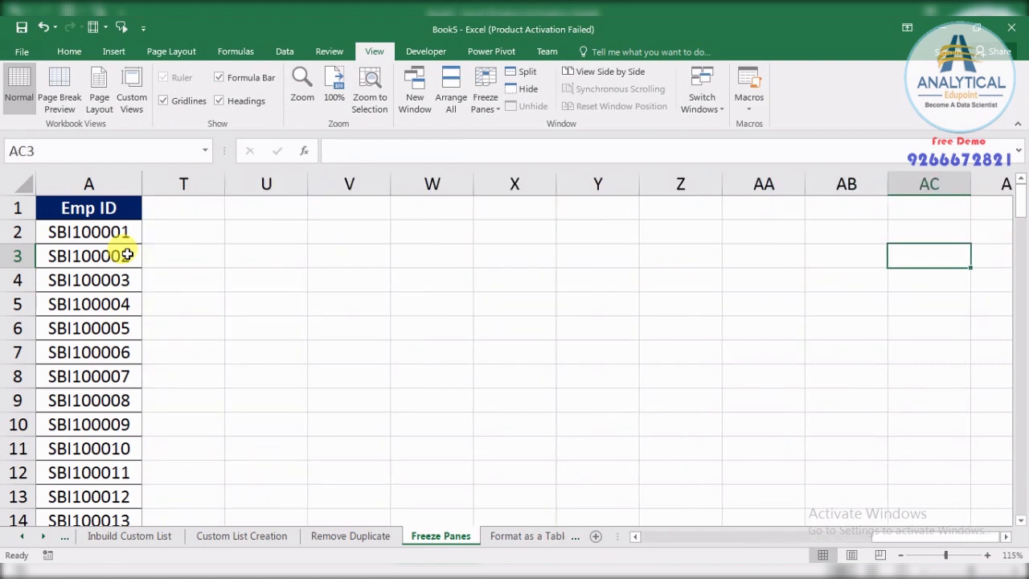
key(Left)
key(Left)
key(Left)
key(Left)
key(Left)
key(Left)
key(Left)
key(Left)
key(Left)
key(Left)
key(Left)
key(Left)
key(Left)
key(Left)
key(Left)
key(Left)
key(Left)
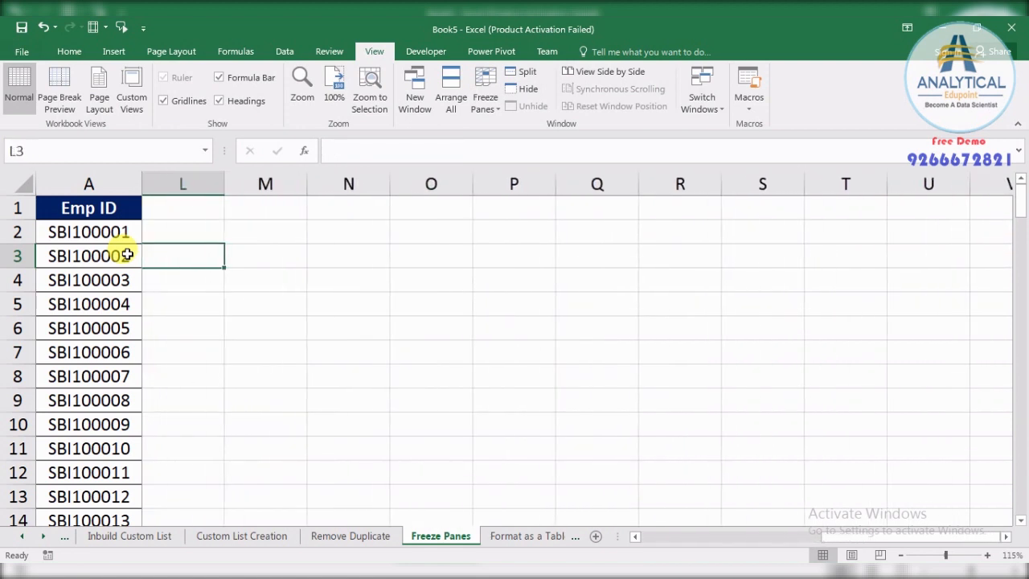
key(Left)
key(Left)
key(Left)
key(Left)
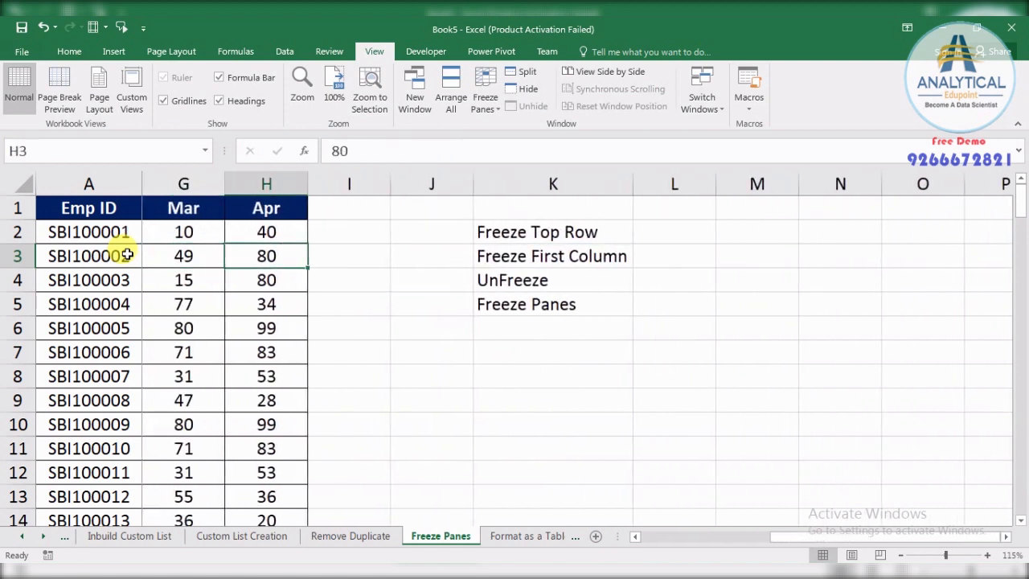
- Check the Emp ID column again while moving across row 1 to column S and back to column A
key(Right)
key(Up)
key(Up)
key(Right)
key(Right)
key(Right)
key(Right)
key(Right)
key(Right)
key(Right)
key(Right)
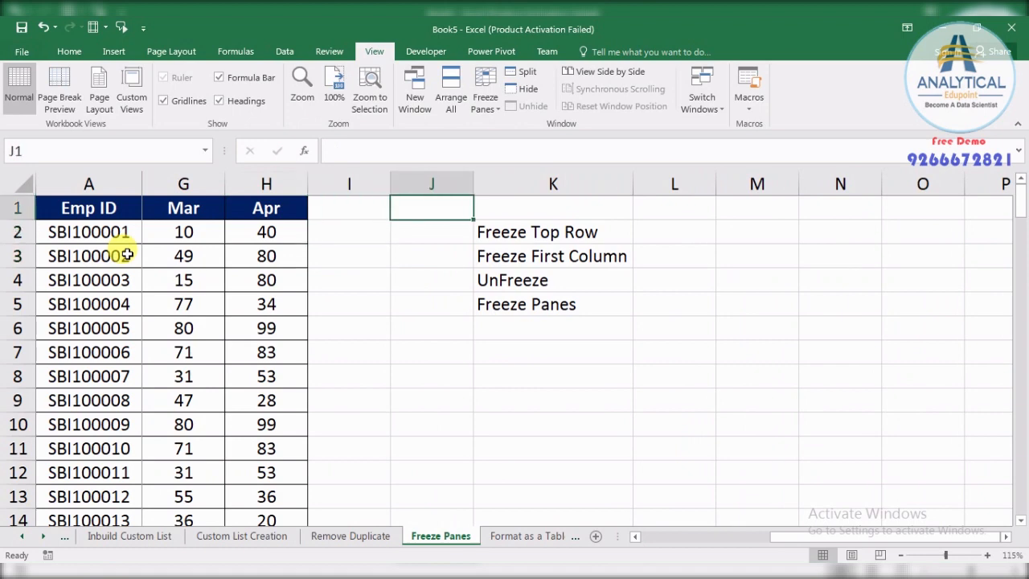
key(Right)
key(Right)
key(Right)
key(Right)
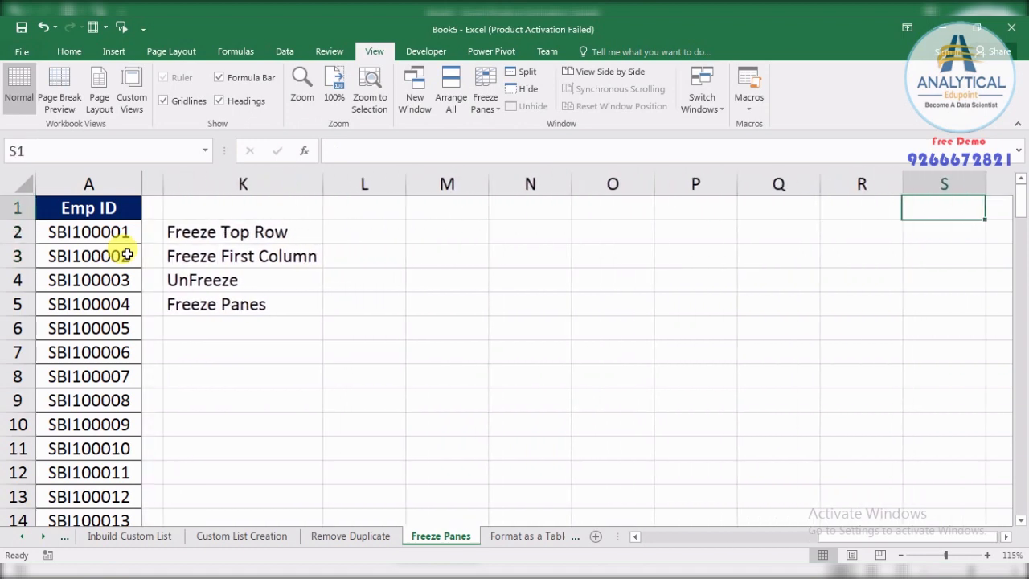
key(Left)
key(Left)
key(Left)
key(Left)
key(Left)
key(Left)
key(Left)
key(Left)
key(Left)
key(Left)
key(Left)
key(Left)
key(Left)
key(Left)
key(Left)
key(Left)
key(Left)
key(Left)
key(Left)
key(Left)
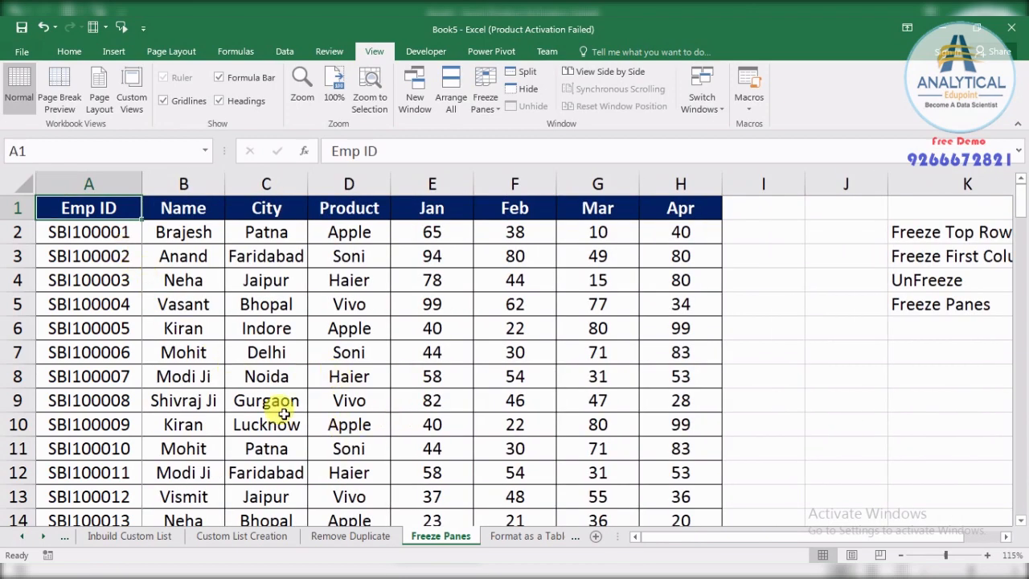
- Unfreeze the first column so the whole sheet scrolls freely
click(486, 104)
click(507, 141)
click(475, 307)
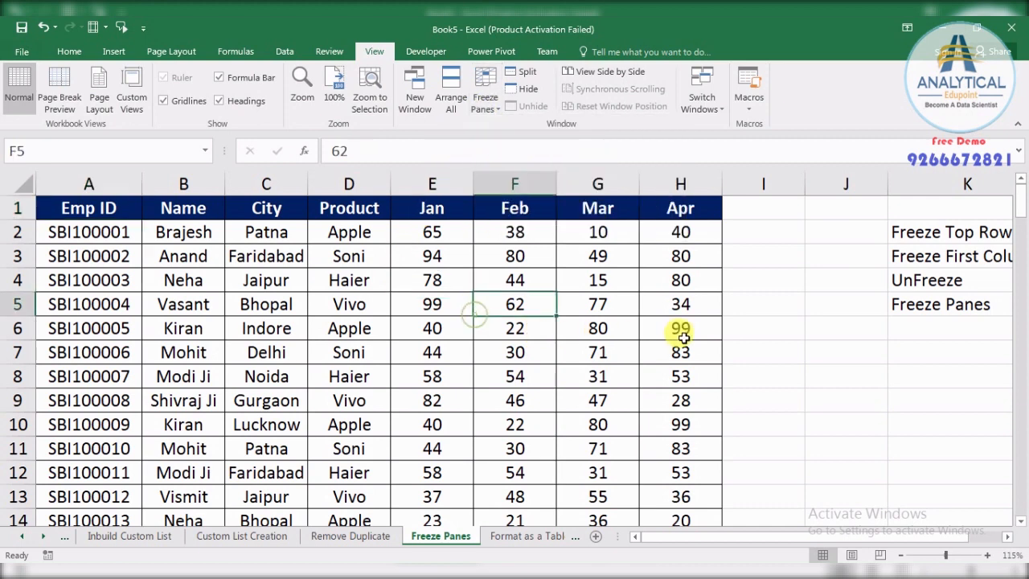
click(737, 336)
- Number the first three freeze options in the list by entering 1, 2 and 3 in cells J2 to J4
click(942, 232)
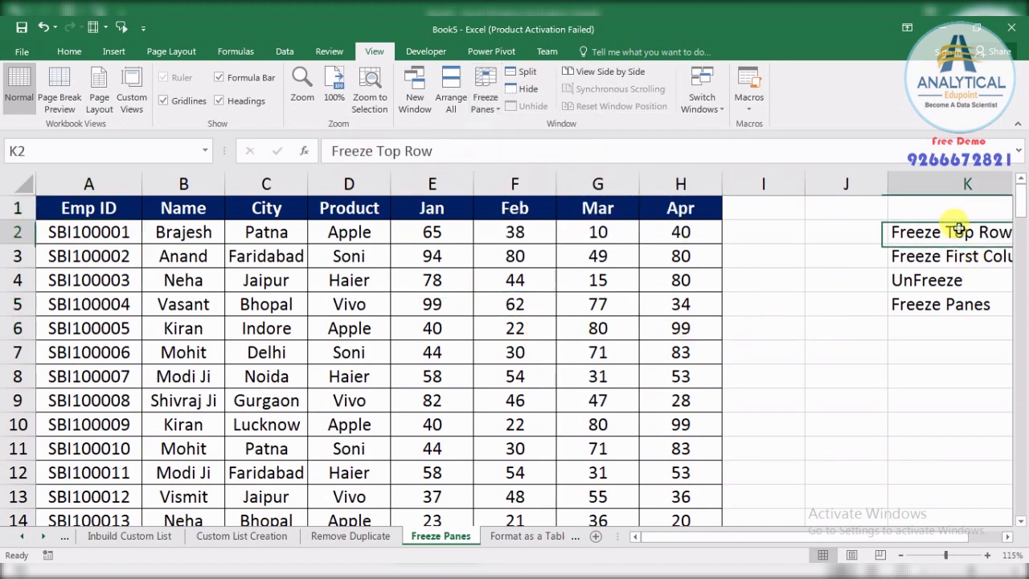
click(845, 229)
text(1)
key(Tab)
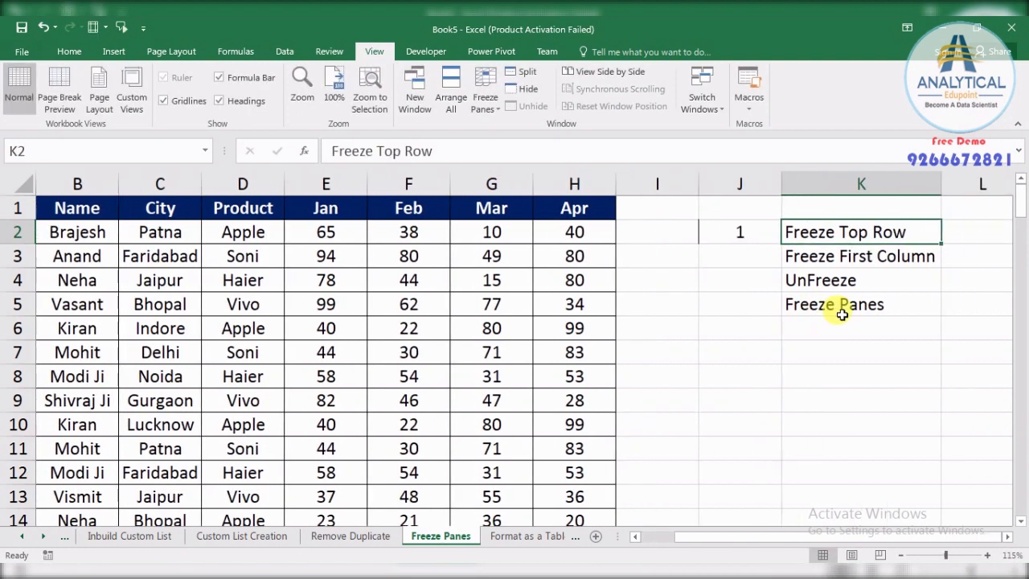
key(Left)
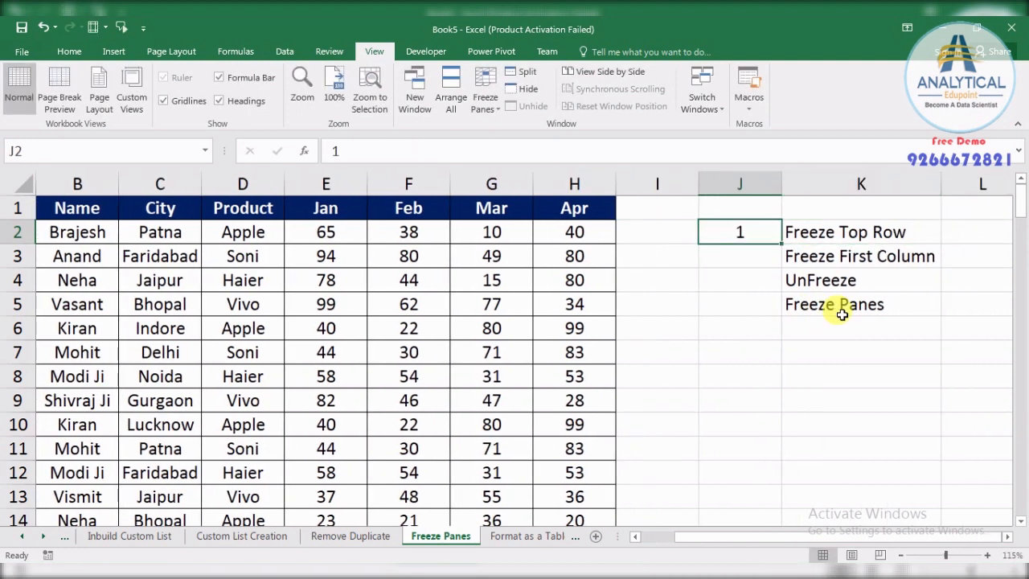
key(Down)
text(2)
key(Return)
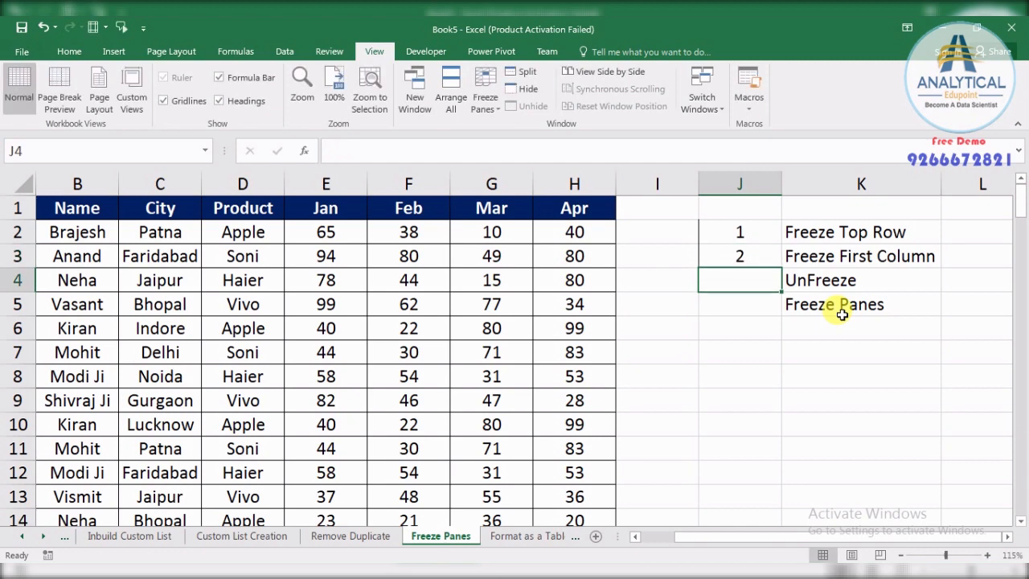
text(3)
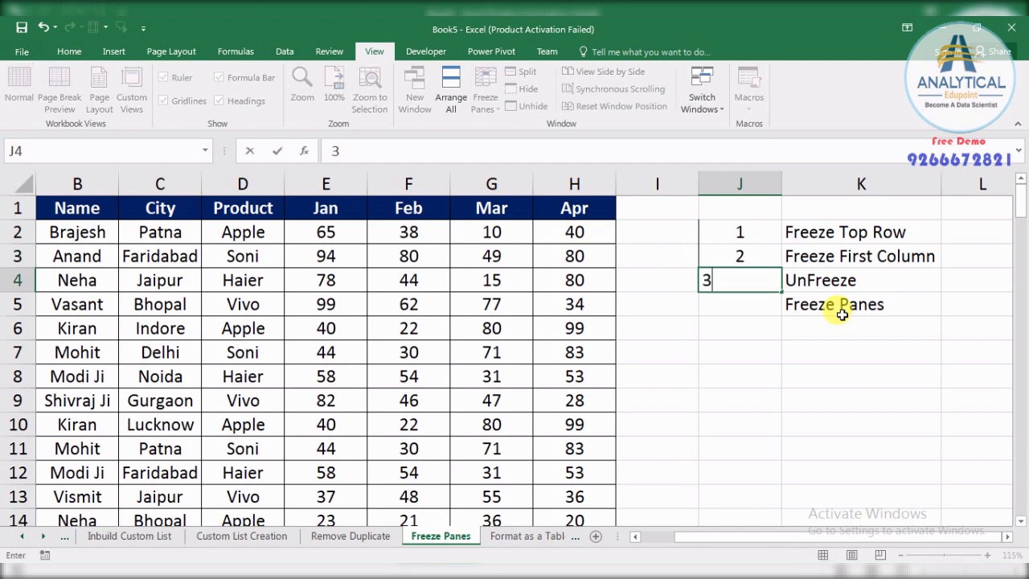
key(Return)
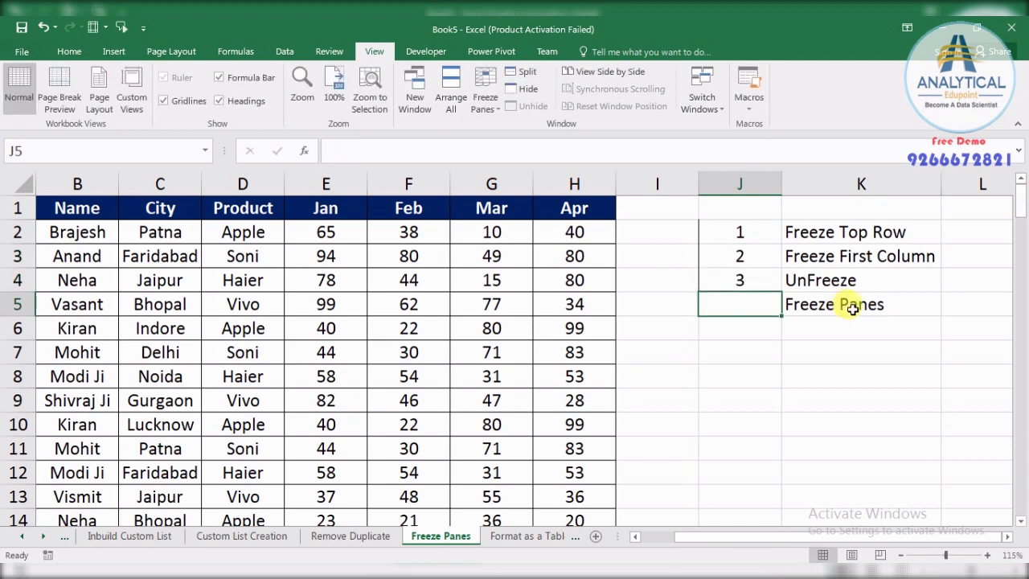
- Insert a blank row above the header row and a blank column before the Name column
click(24, 206)
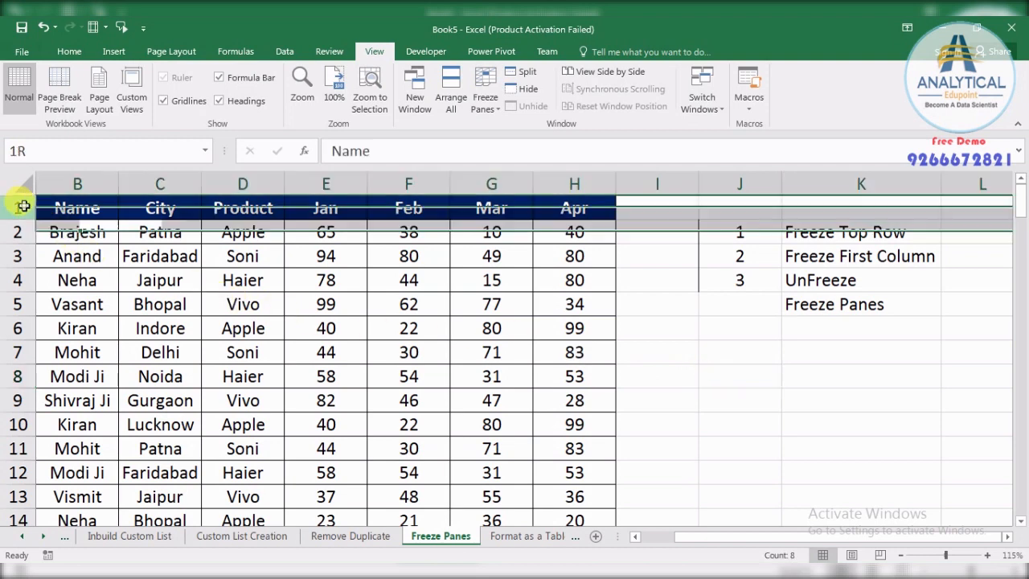
key(ctrl+shift+plus)
click(55, 184)
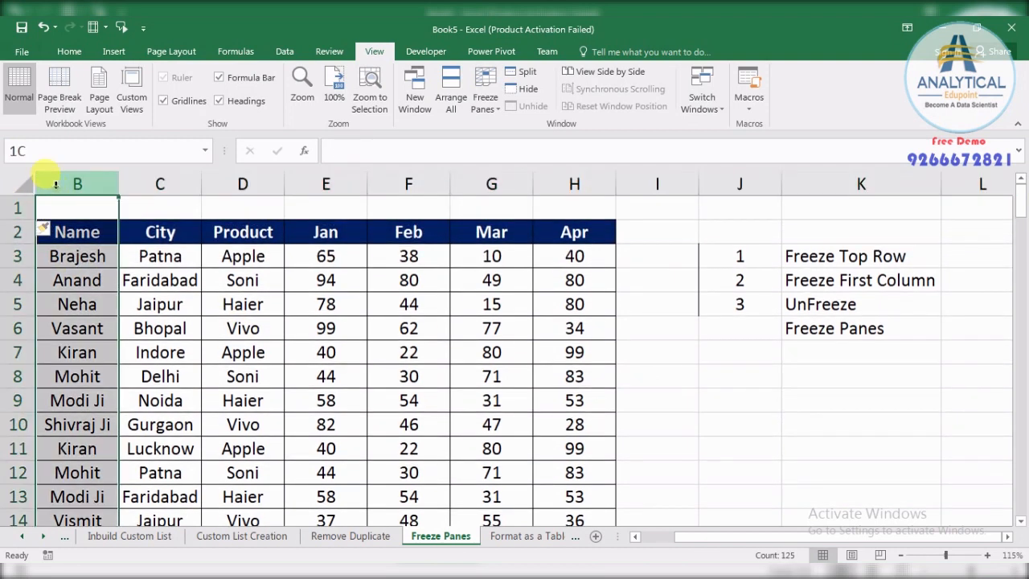
key(ctrl+shift+plus)
click(278, 354)
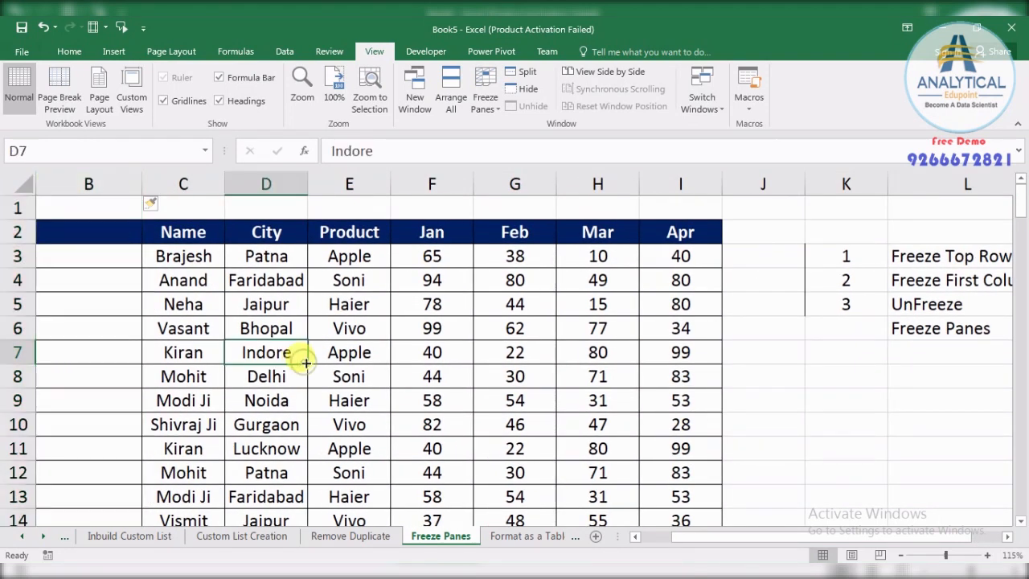
- Freeze the top row with the headers in row 2 and check which row stays in view while scrolling through the records
click(498, 119)
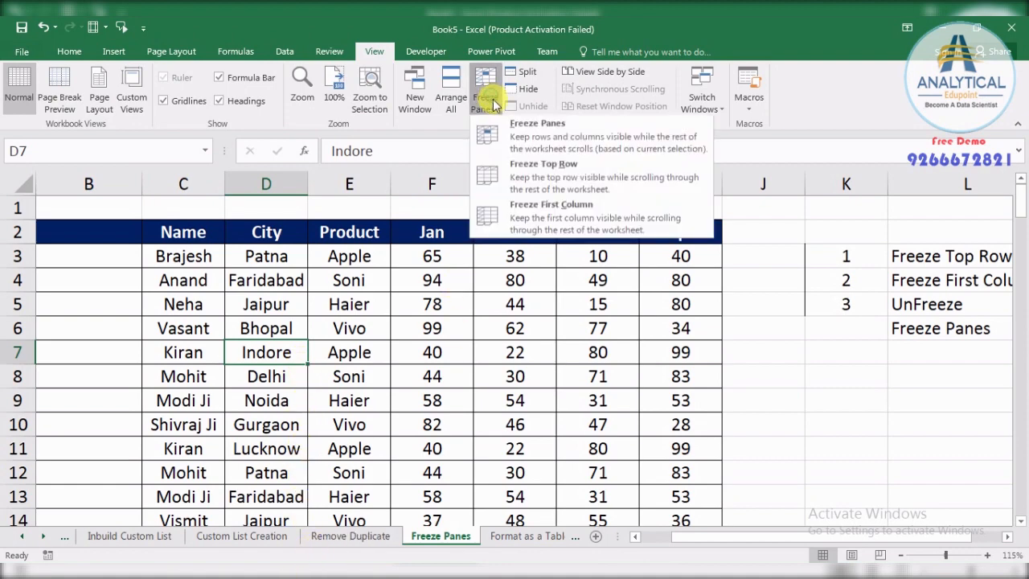
click(511, 165)
scroll(376, 316, down, 4)
scroll(377, 316, down, 2)
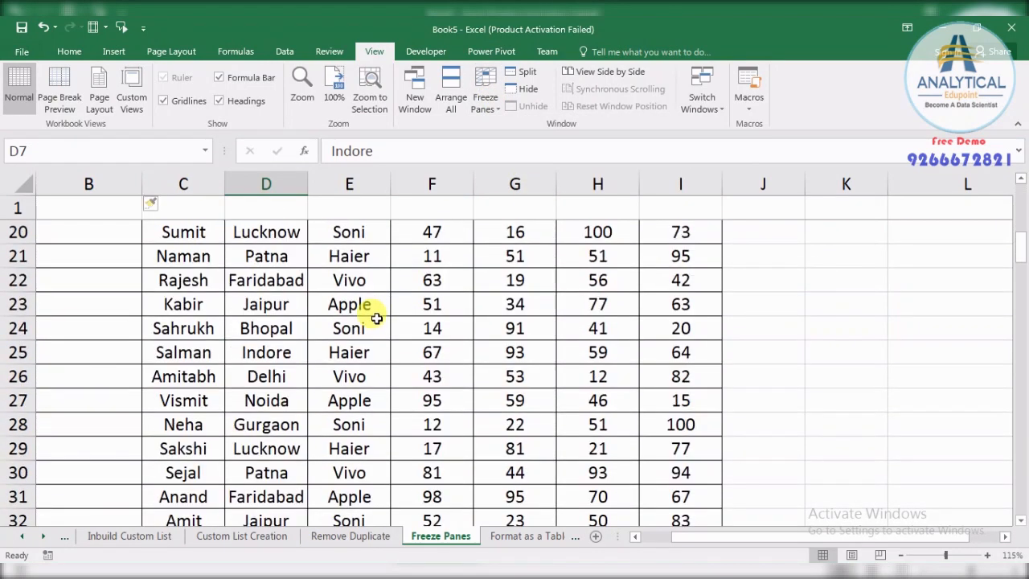
scroll(374, 317, up, 6)
- Freeze the first column instead and check which column stays in view while moving across row 7 and back to column A
click(483, 109)
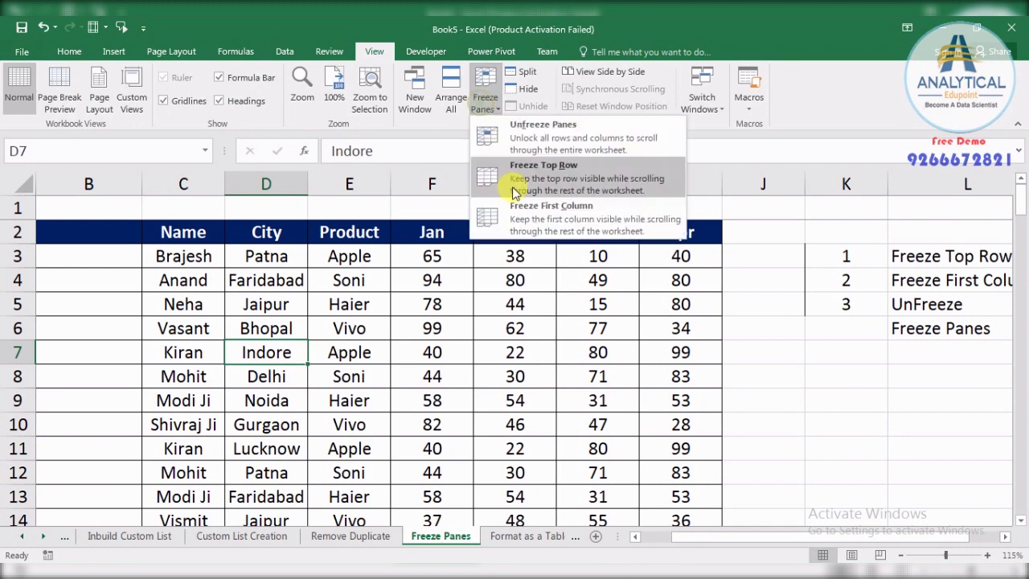
click(515, 207)
key(Right)
key(Right)
key(Right)
key(Right)
key(Right)
key(Right)
key(Right)
key(Right)
key(Right)
key(Right)
key(Right)
key(Right)
key(Right)
key(Right)
key(Right)
key(Right)
key(Right)
key(Right)
key(Right)
key(Right)
key(Right)
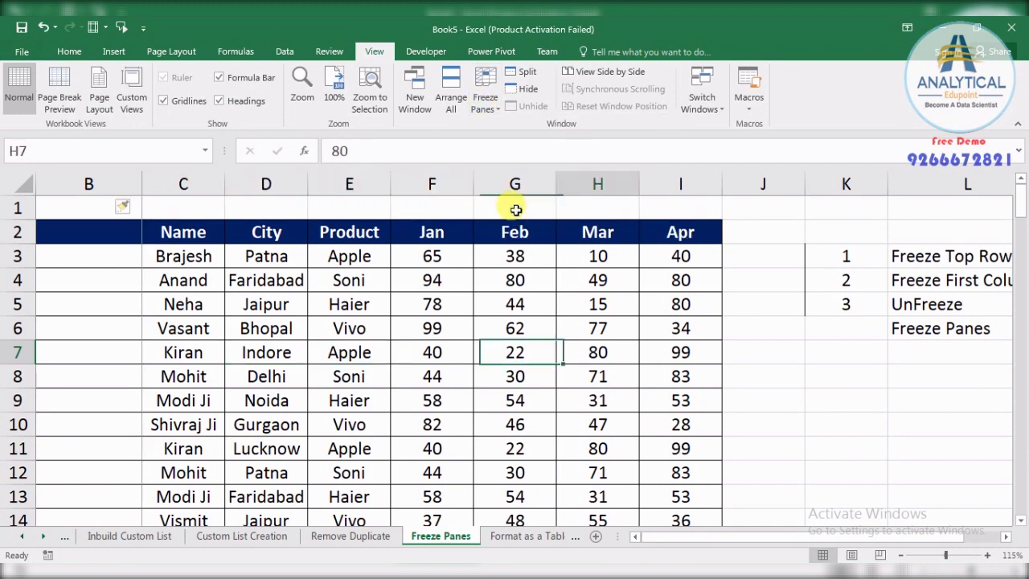
key(Left)
key(Left)
key(Left)
key(Left)
key(Left)
key(Left)
key(Left)
key(Left)
key(Left)
key(Left)
key(Left)
key(Left)
key(Left)
key(Left)
key(Left)
key(Left)
key(Left)
key(Left)
key(Left)
key(Left)
key(Left)
key(Left)
key(Left)
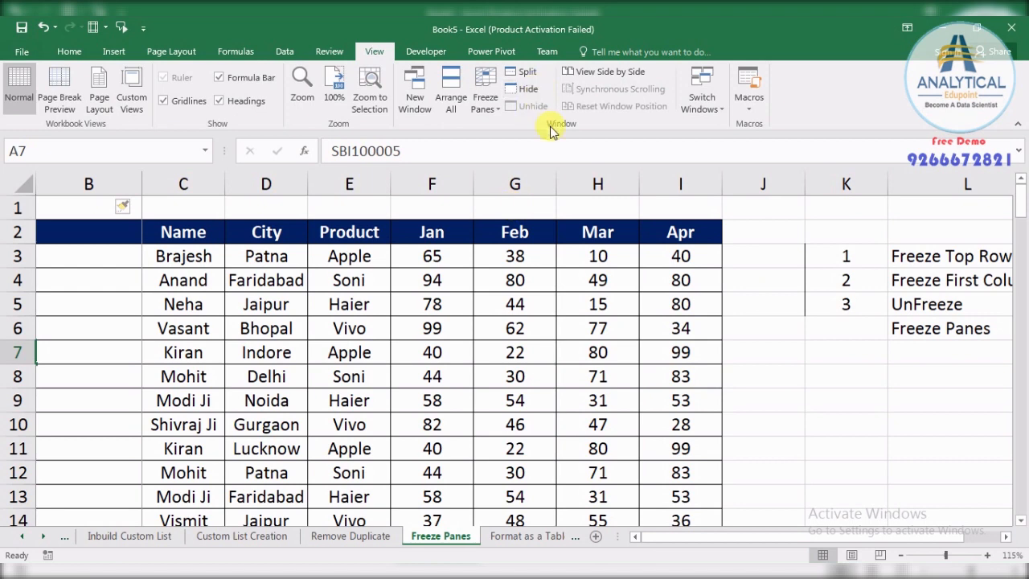
- Unfreeze the panes of the sheet with the shifted table
click(487, 102)
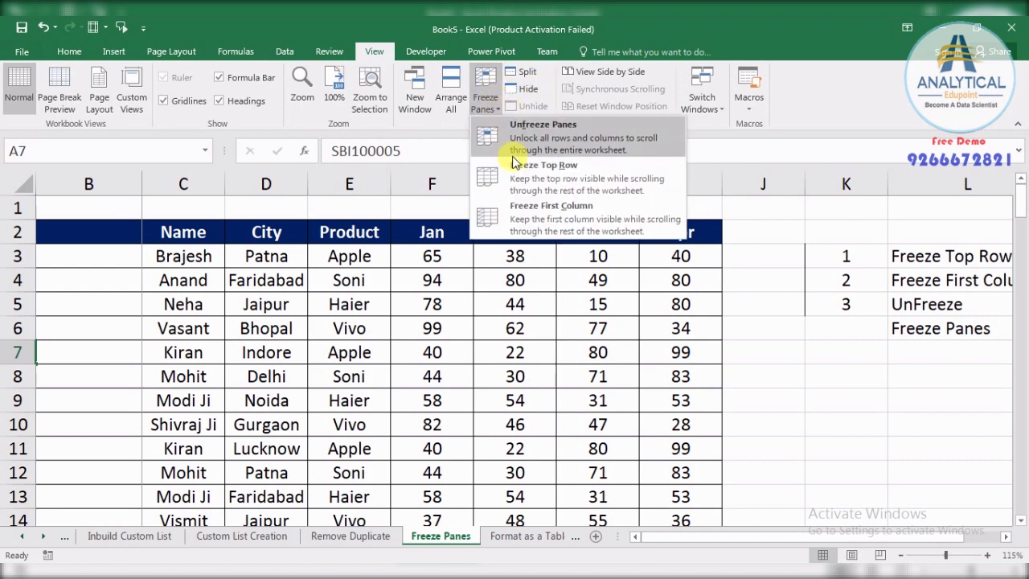
click(549, 137)
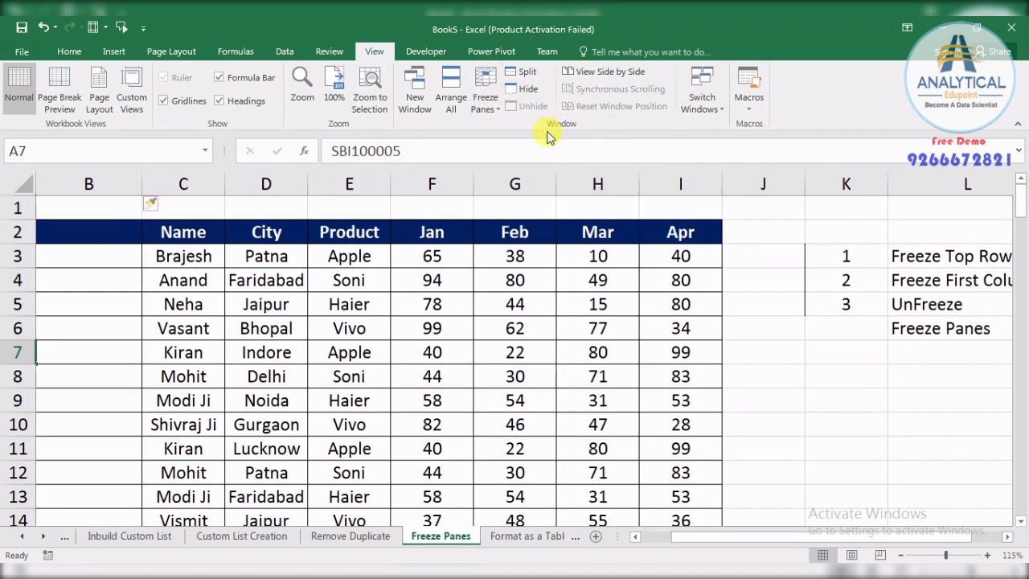
- Examine the headers in C2:I2, the Name column and the cells D3, E3 and F3 as possible positions for freezing panes
drag(157, 232, 668, 232)
click(652, 258)
click(432, 254)
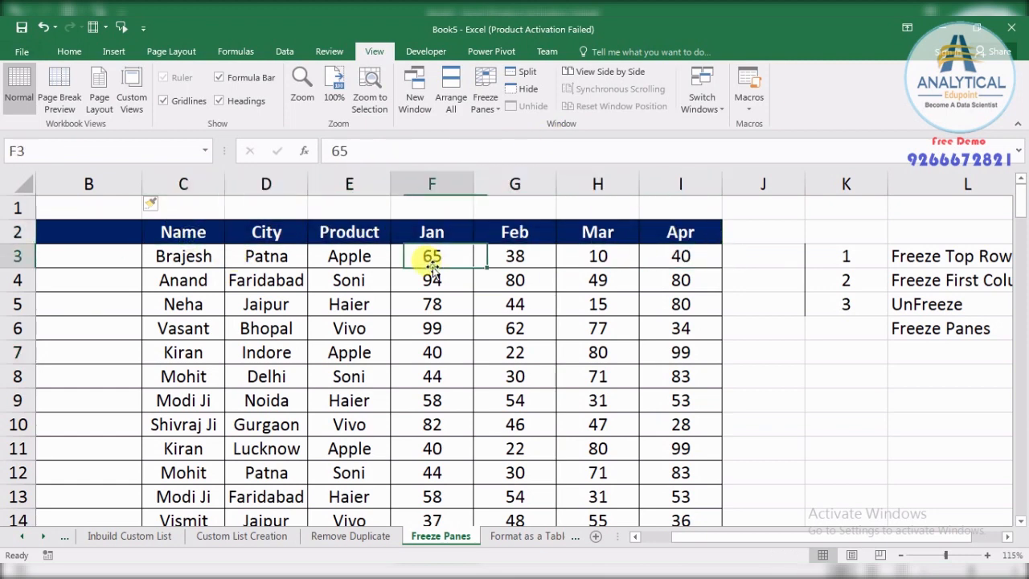
click(333, 259)
click(266, 252)
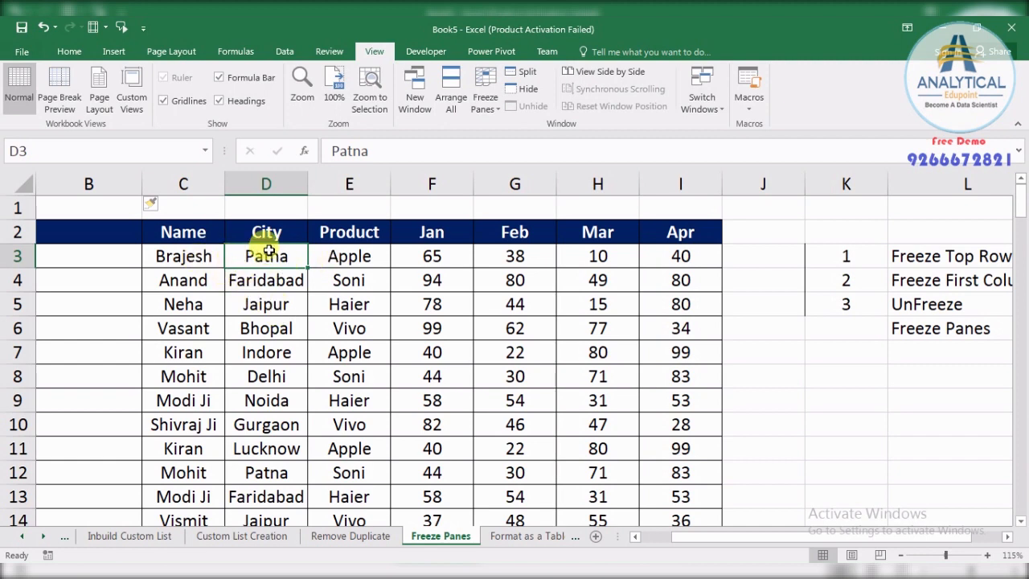
drag(182, 232, 173, 374)
click(250, 259)
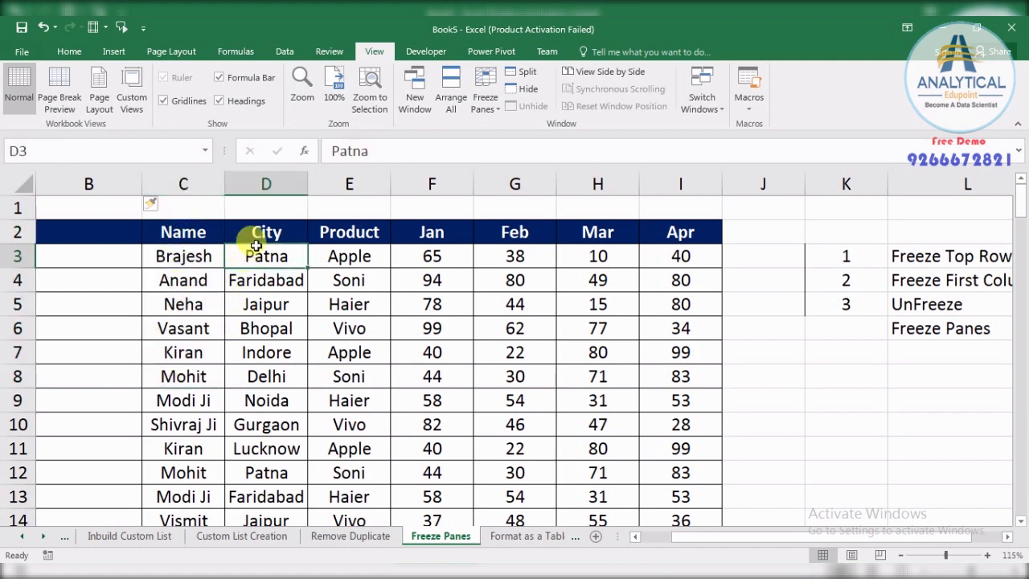
click(342, 258)
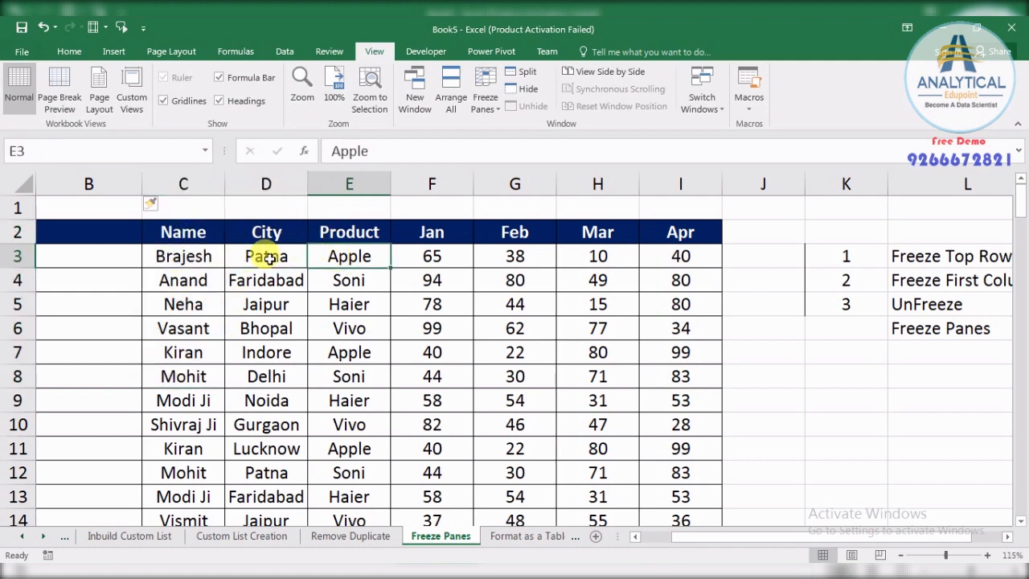
click(410, 256)
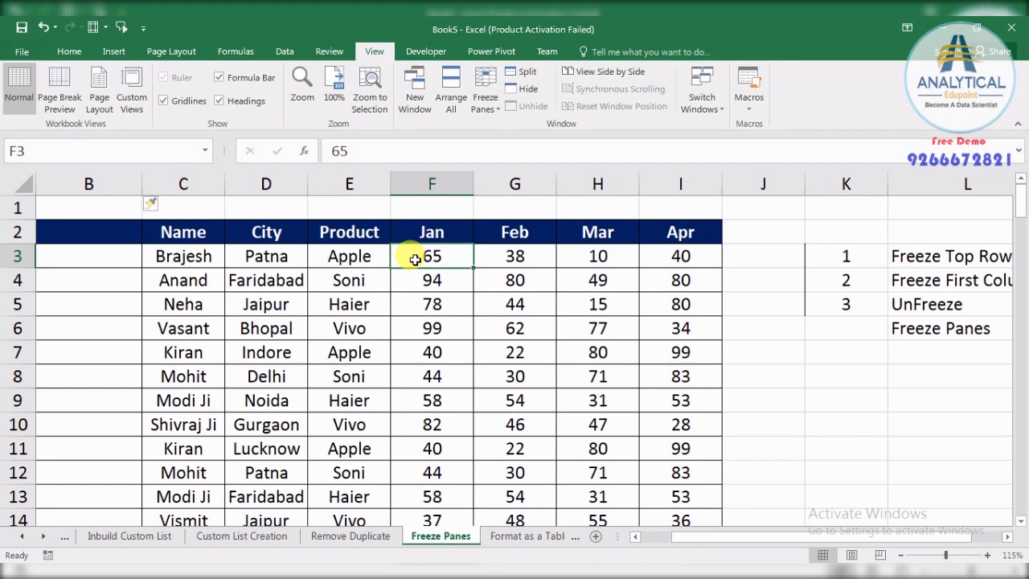
- Freeze the panes at cell F3 and check which rows stay in view while scrolling through the records
click(485, 100)
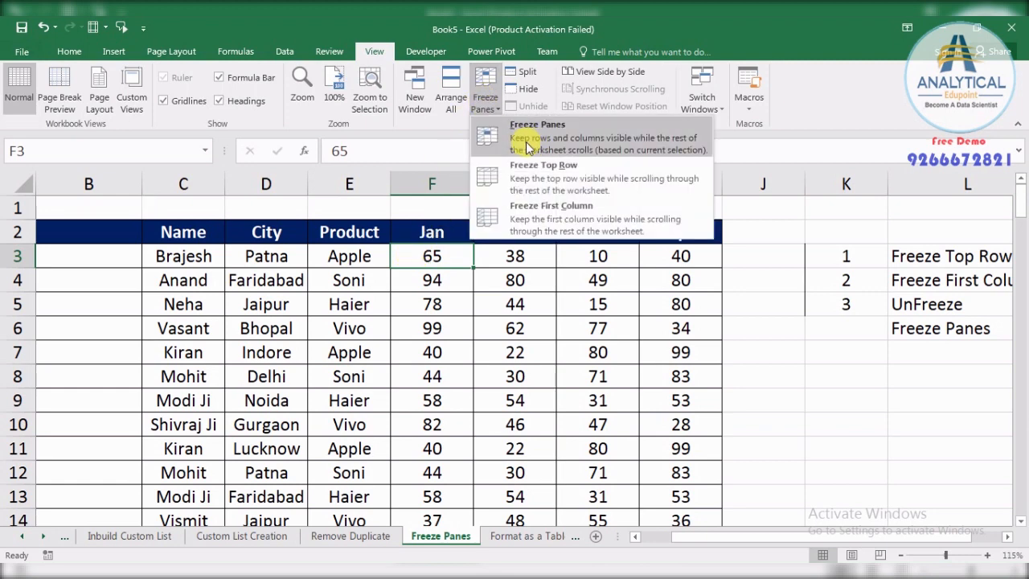
click(568, 147)
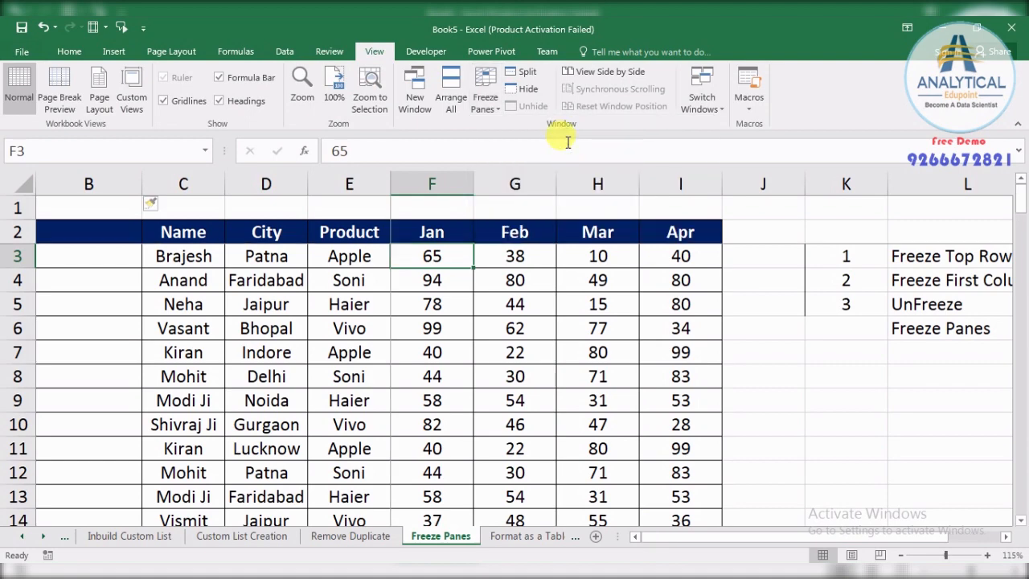
scroll(503, 294, down, 5)
scroll(501, 294, up, 5)
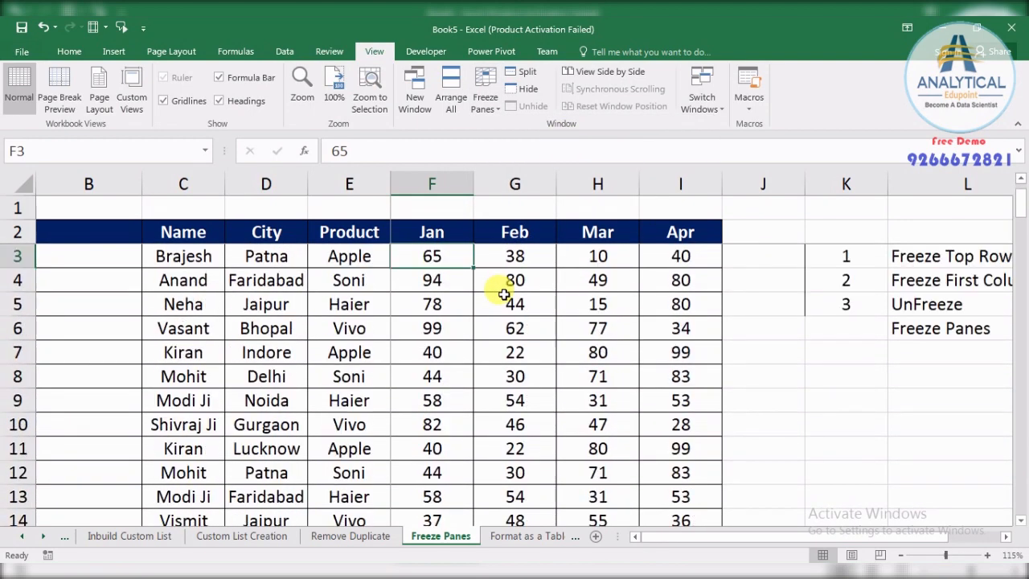
scroll(444, 309, down, 4)
scroll(444, 310, up, 4)
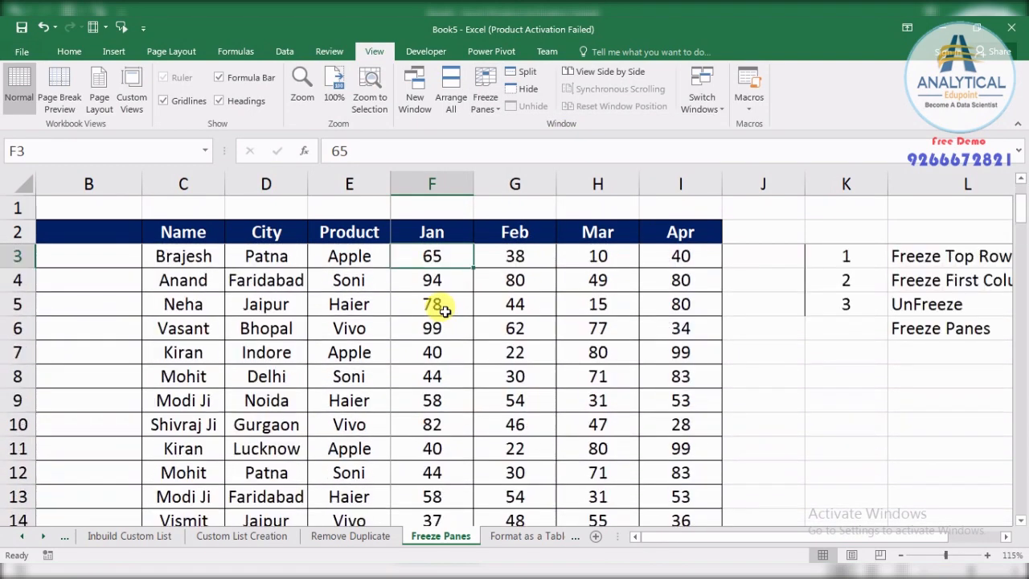
- Move across row 3 beyond the table and back to column A to check which columns stay in view
key(Right)
key(Right)
key(Right)
key(Right)
key(Right)
key(Right)
key(Right)
key(Right)
key(Right)
key(Right)
key(Right)
key(Right)
key(Right)
key(Right)
key(Right)
key(Right)
key(Right)
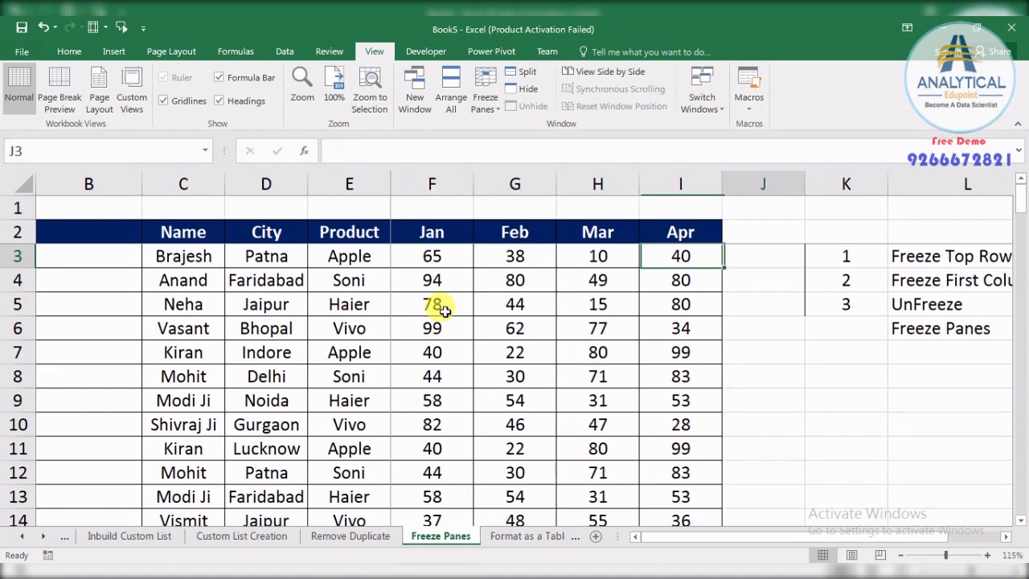
key(Left)
key(Left)
key(Left)
key(Left)
key(Left)
key(Left)
key(Left)
key(Left)
key(Left)
key(Left)
key(Left)
key(Left)
key(Left)
key(Left)
key(Left)
key(Left)
key(Left)
key(Left)
key(Left)
key(Left)
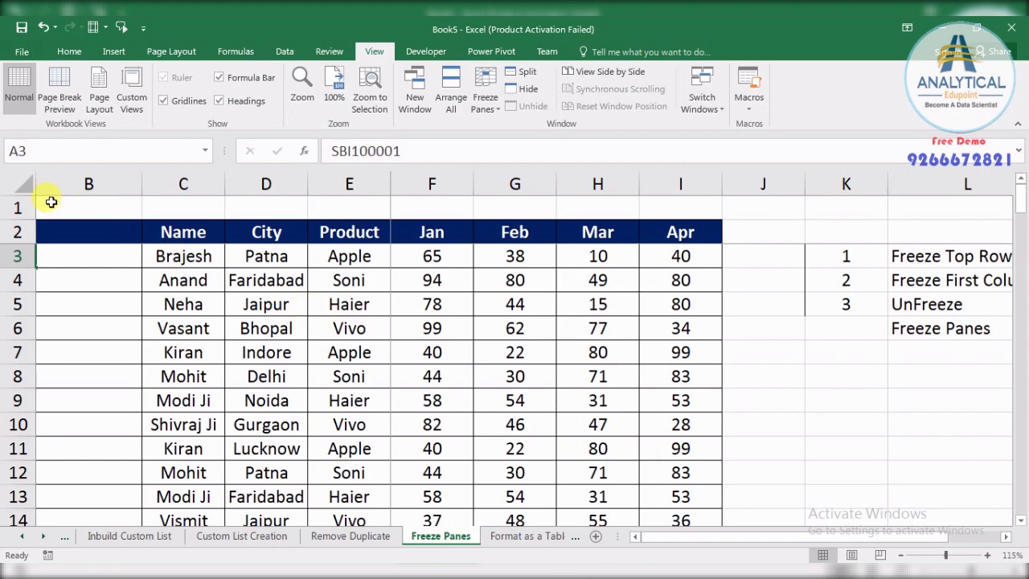
- Delete the blank row 1 above the headers and the blank column B before the Name column
click(19, 206)
key(ctrl+minus)
click(96, 184)
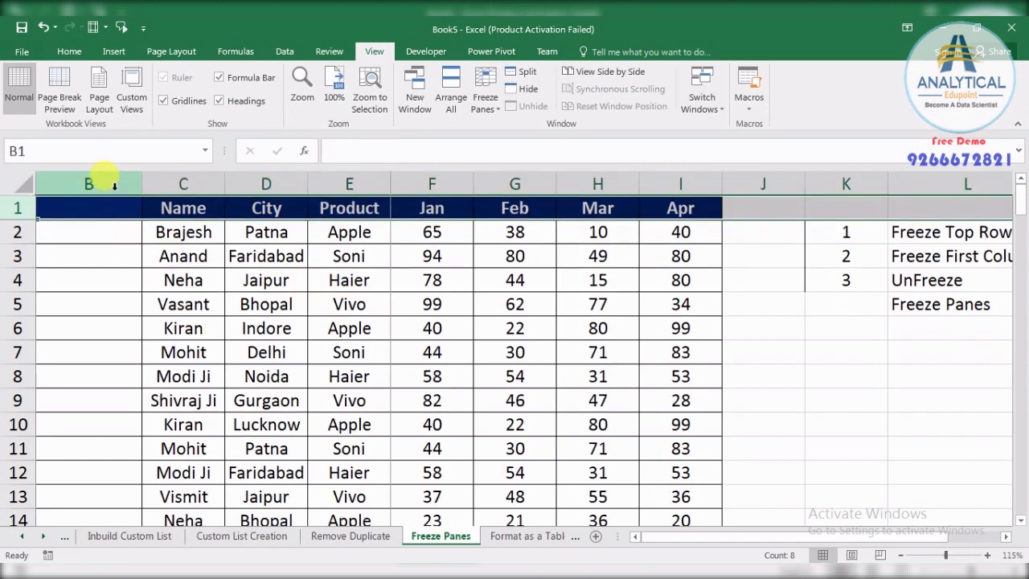
key(ctrl+minus)
click(211, 371)
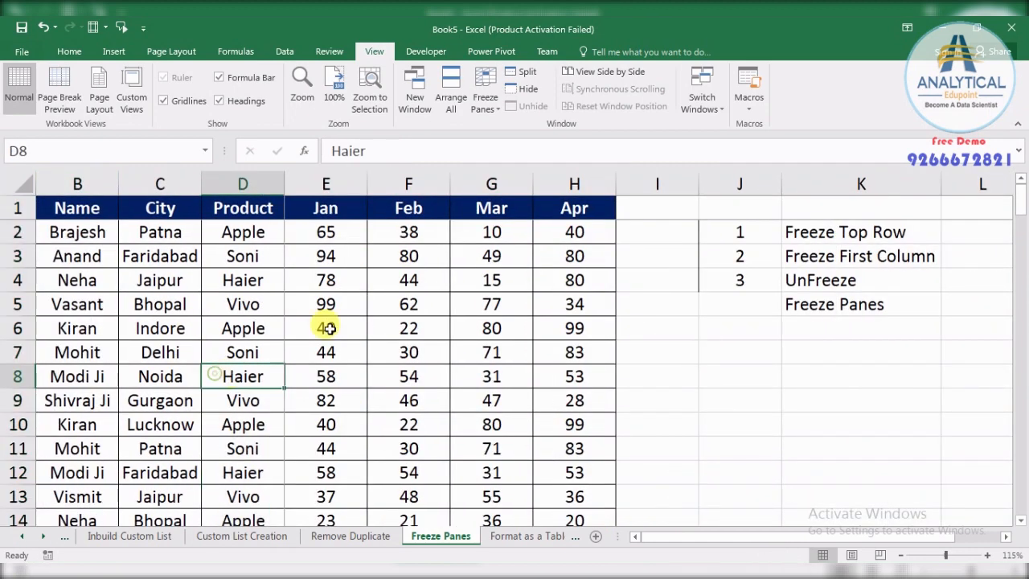
- Check which rows and columns of the compacted table stay in view while scrolling down and moving back and forth across row 3
scroll(409, 306, down, 4)
scroll(408, 308, up, 4)
scroll(409, 308, down, 3)
scroll(408, 310, up, 3)
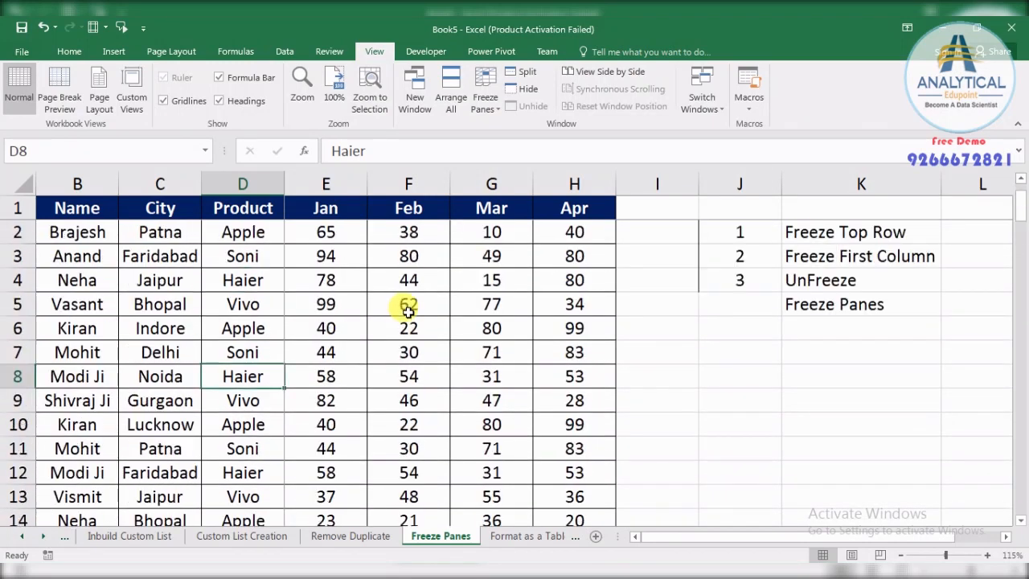
click(300, 247)
key(Right)
key(Right)
key(Right)
key(Right)
key(Right)
key(Right)
key(Right)
key(Right)
key(Right)
key(Right)
key(Right)
key(Right)
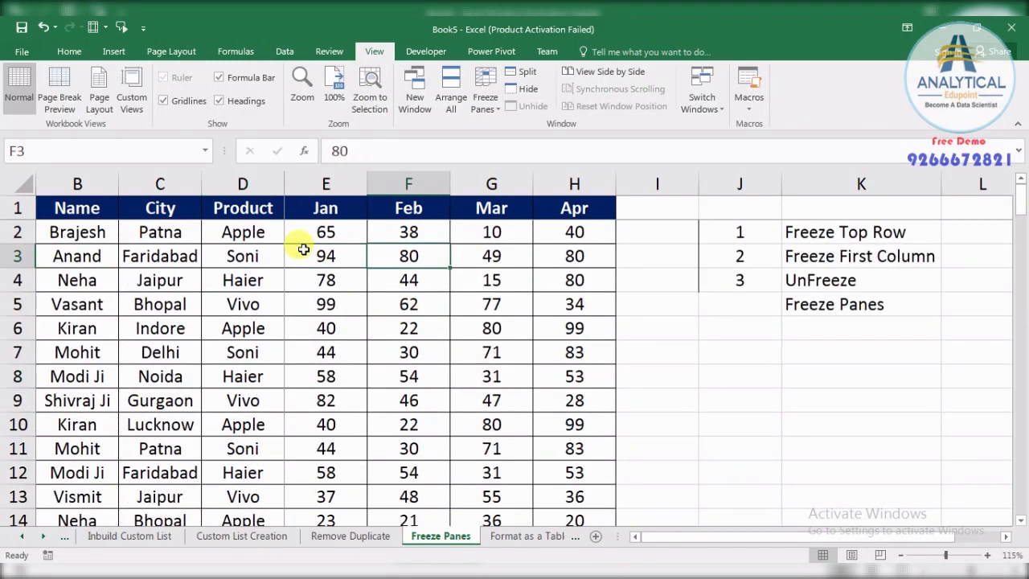
key(Left)
key(Left)
key(Left)
key(Left)
key(Left)
key(Left)
key(Left)
key(Left)
key(Left)
key(Left)
key(Left)
key(Left)
key(Left)
key(Left)
key(Left)
key(Left)
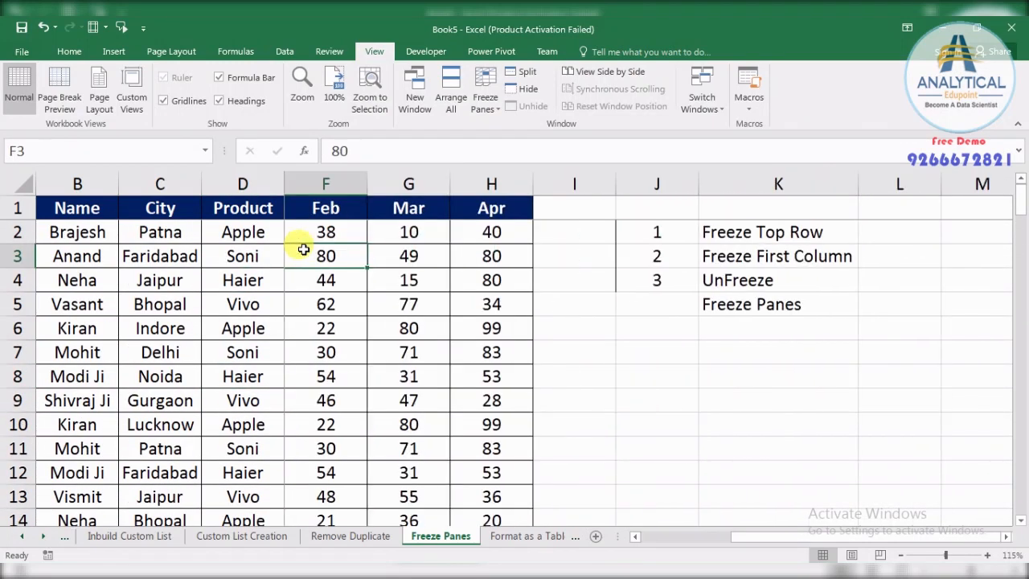
key(Right)
key(Right)
key(Right)
key(Right)
key(Right)
key(Right)
key(Right)
key(Right)
key(Right)
key(Right)
key(Right)
key(Right)
key(Right)
key(Right)
key(Right)
key(Right)
key(Right)
key(Right)
key(Right)
key(Right)
key(Right)
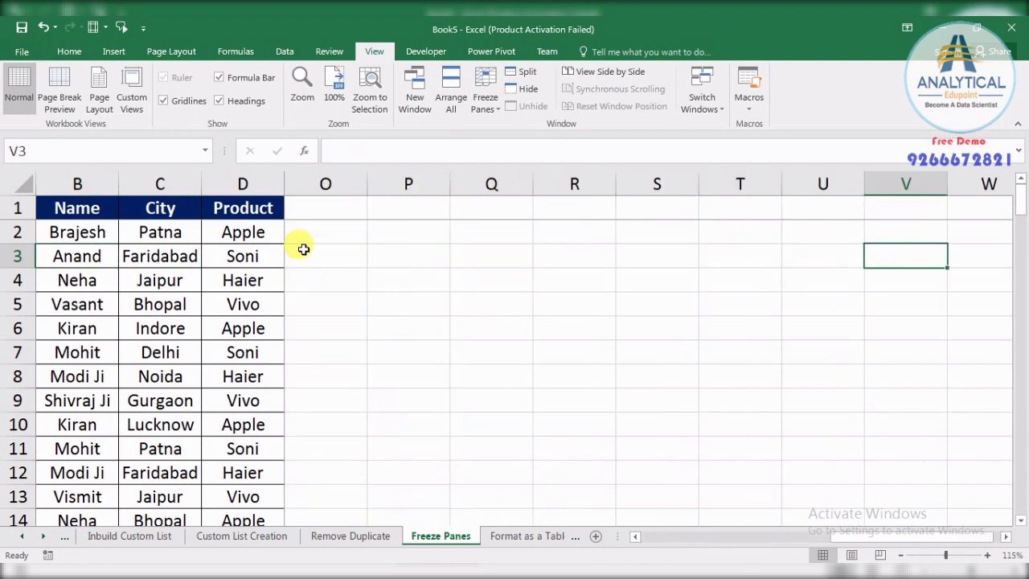
key(Left)
key(Left)
key(Left)
key(Left)
key(Left)
key(Left)
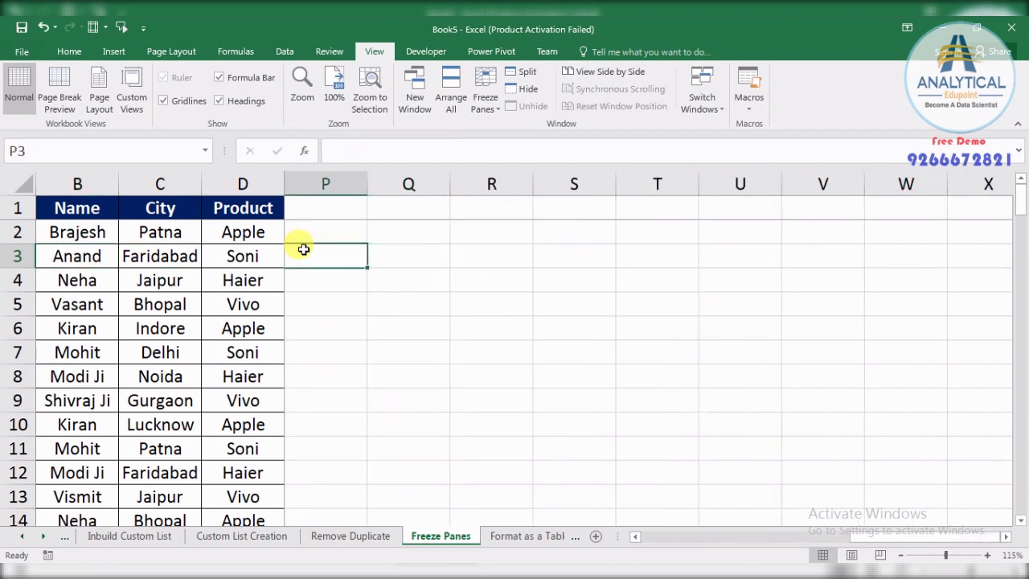
key(Left)
key(Left)
key(Left)
key(Left)
key(Left)
key(Left)
key(Left)
key(Left)
key(Left)
key(Left)
key(Left)
key(Left)
key(Left)
key(Left)
key(Left)
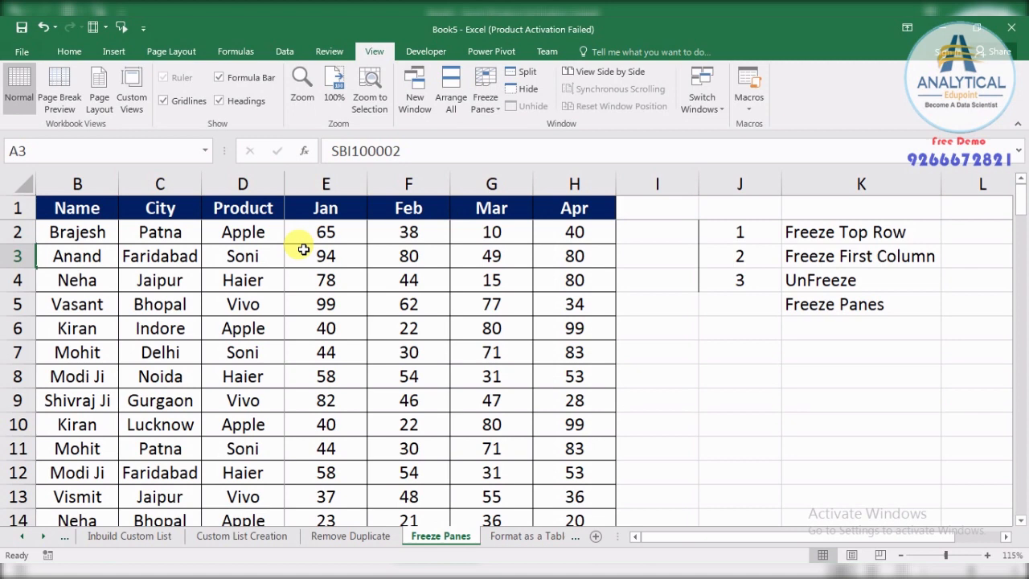
- Number the Freeze Panes entry in the list of options by entering 4 in cell J5
click(733, 303)
text(4)
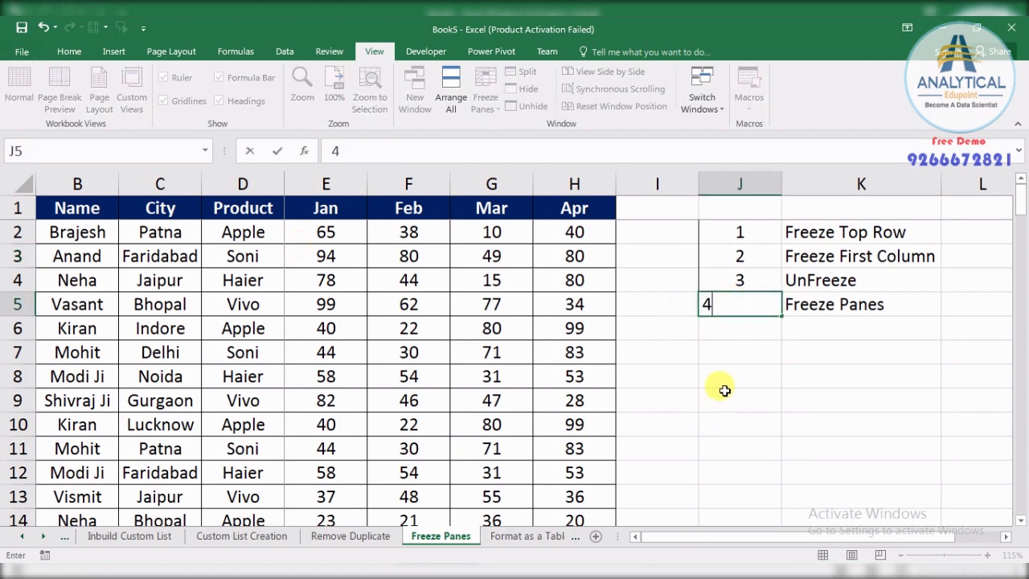
click(725, 391)
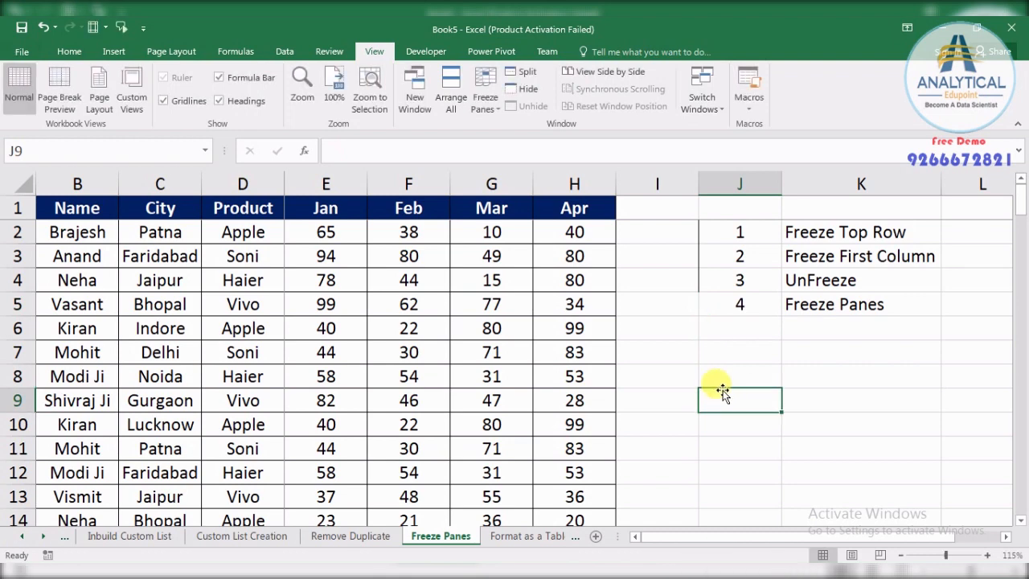
- Switch to the Format as a Table sheet and mark the blank range A1:H11 as a possible table area
click(549, 535)
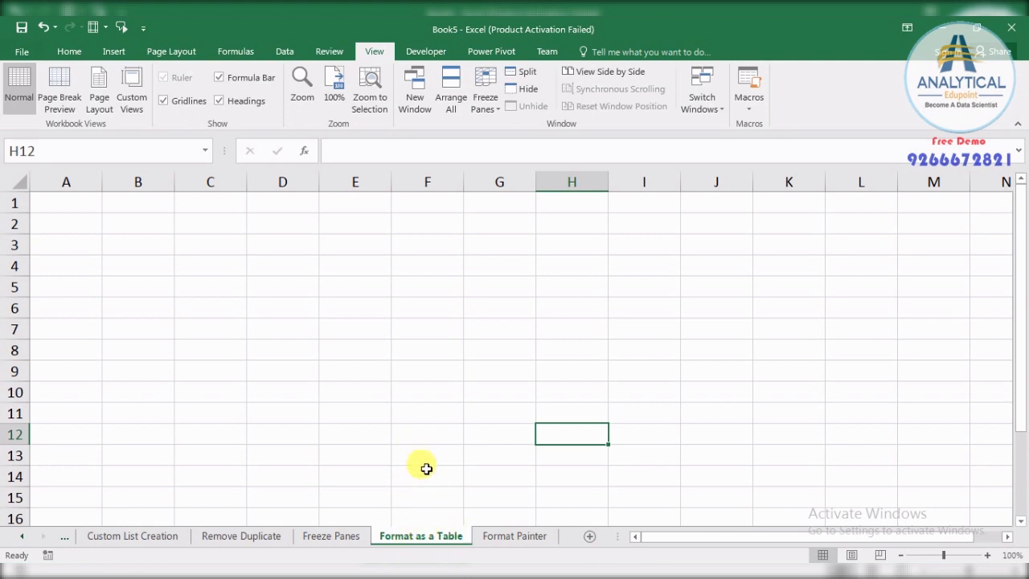
click(423, 407)
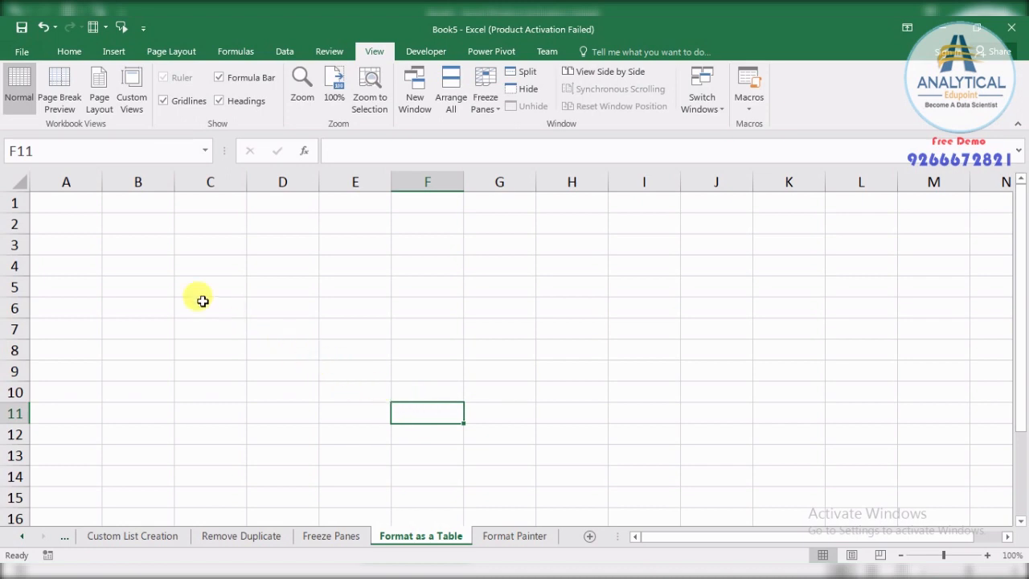
drag(73, 201, 137, 277)
drag(358, 354, 544, 410)
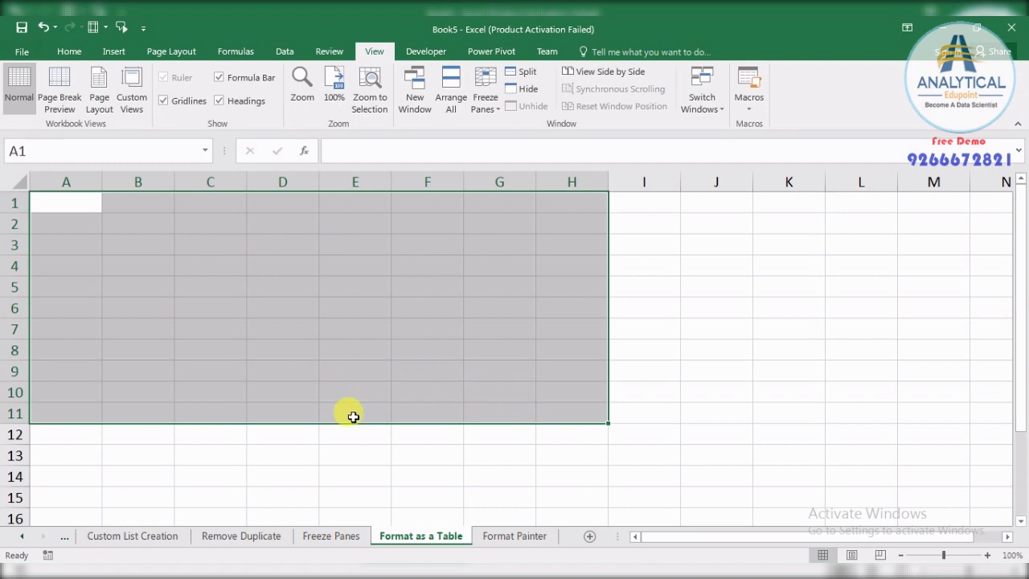
- Copy D1:H7 from the Freeze Panes sheet and paste it at G1 on the Format as a Table sheet
click(329, 536)
drag(252, 204, 565, 345)
key(ctrl+c)
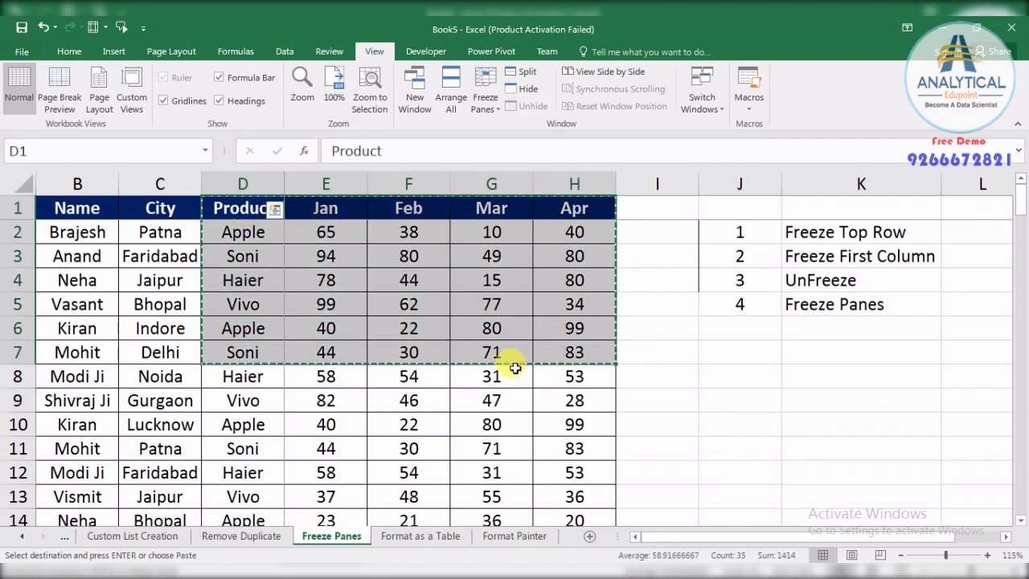
click(426, 535)
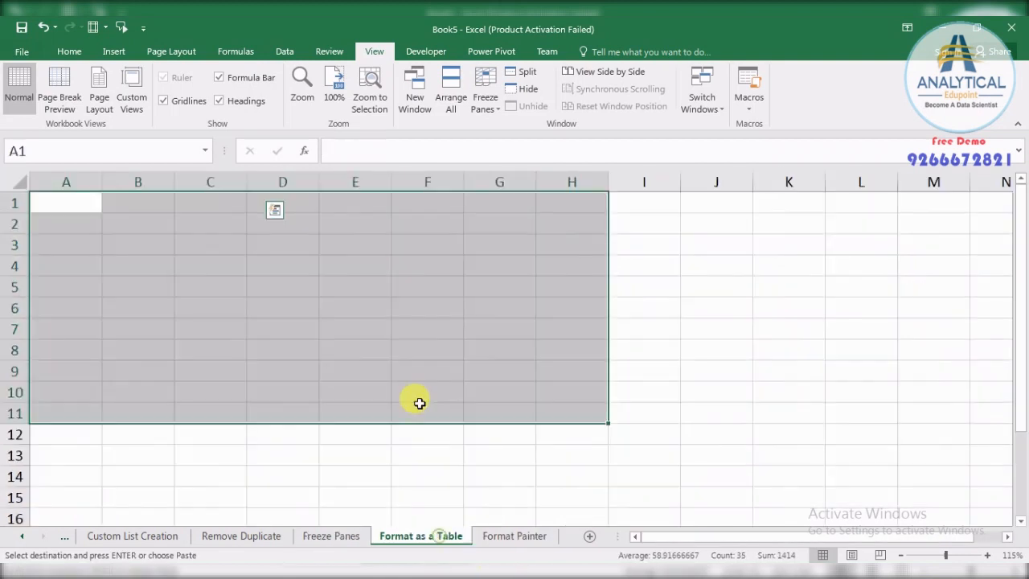
click(402, 210)
click(491, 208)
key(ctrl+v)
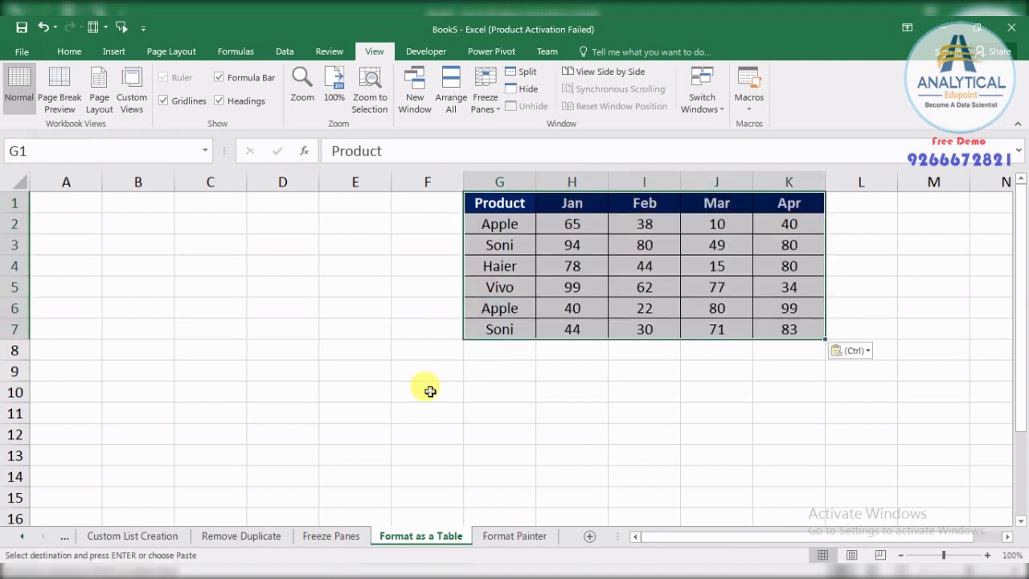
click(427, 391)
- Format the empty range A1:E7 as a table in the gold banded medium style, leaving the table headers option off
drag(69, 206, 366, 326)
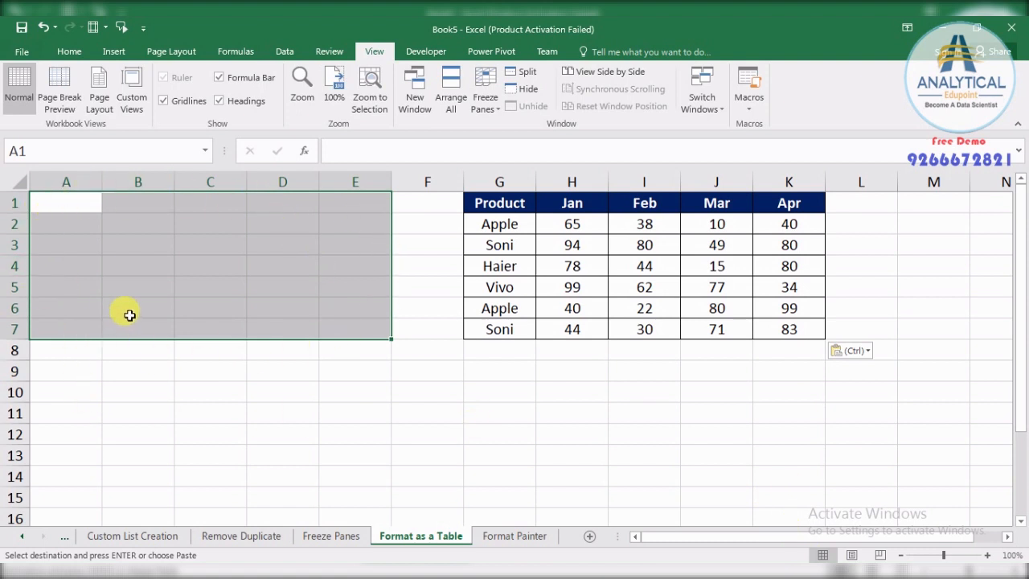
click(74, 51)
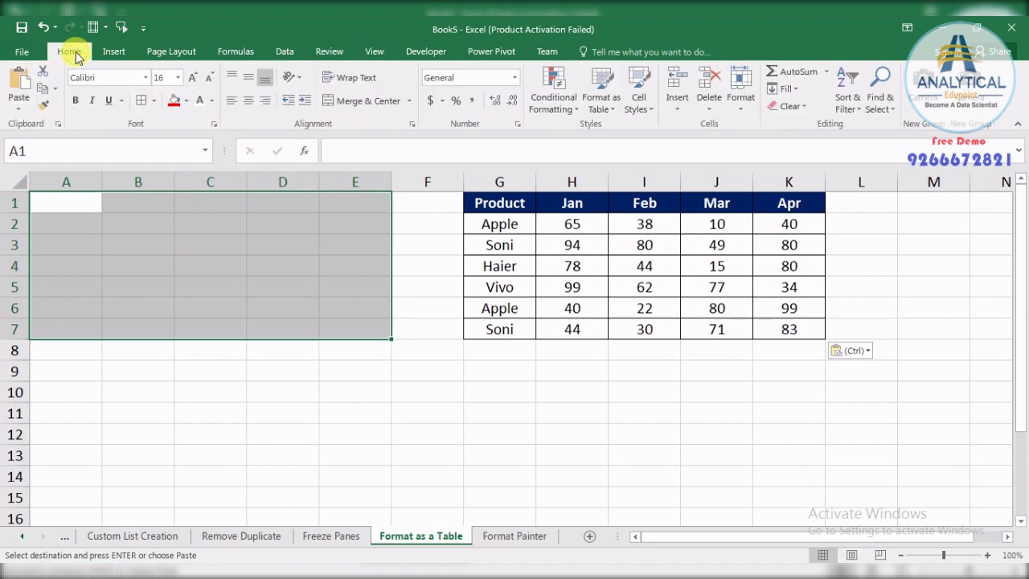
click(602, 90)
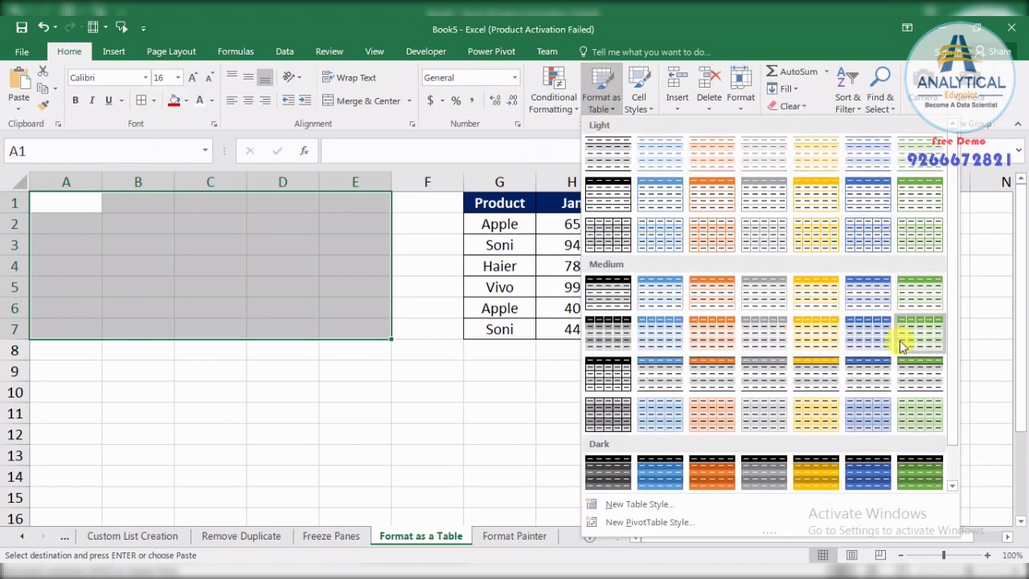
click(831, 336)
click(730, 373)
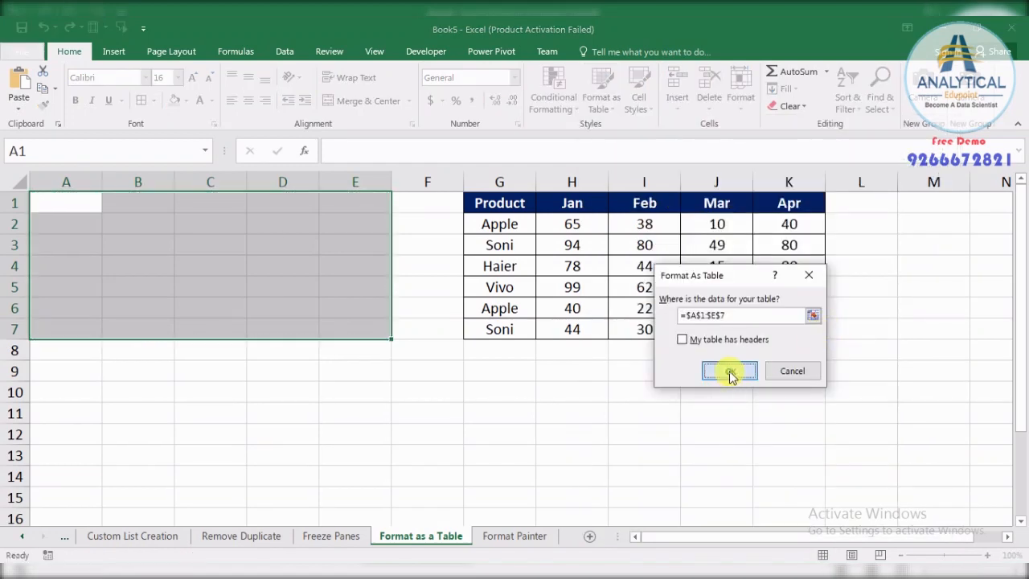
click(321, 438)
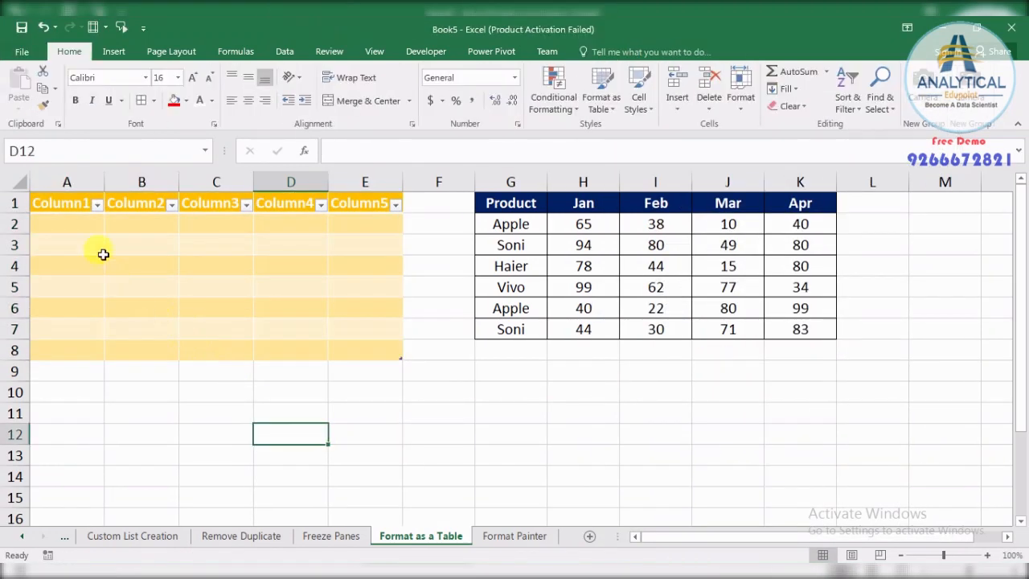
- Rename the new table's first header as Jan and fill the month series across A1:E1 through May
click(71, 206)
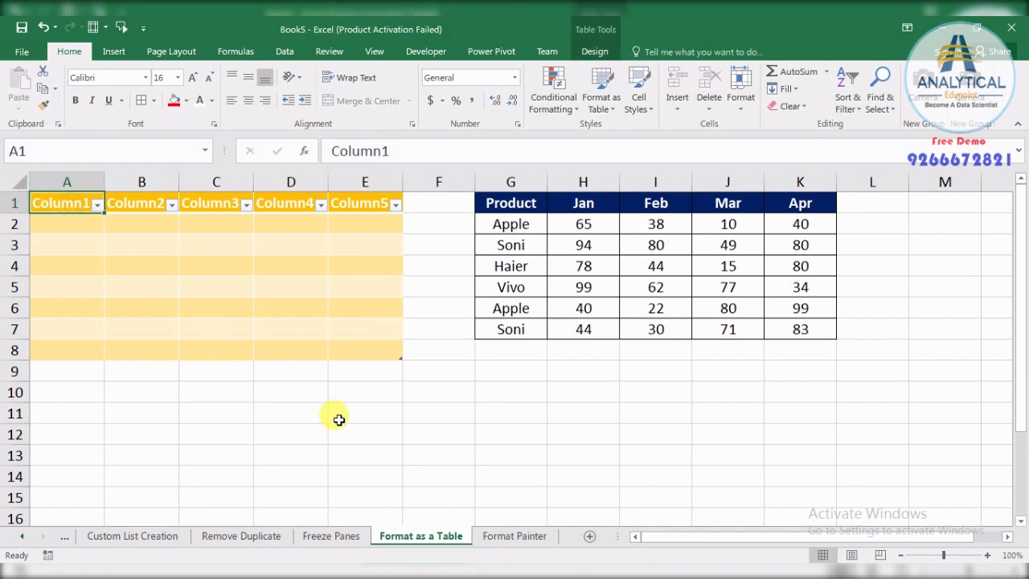
text(Jan)
key(Return)
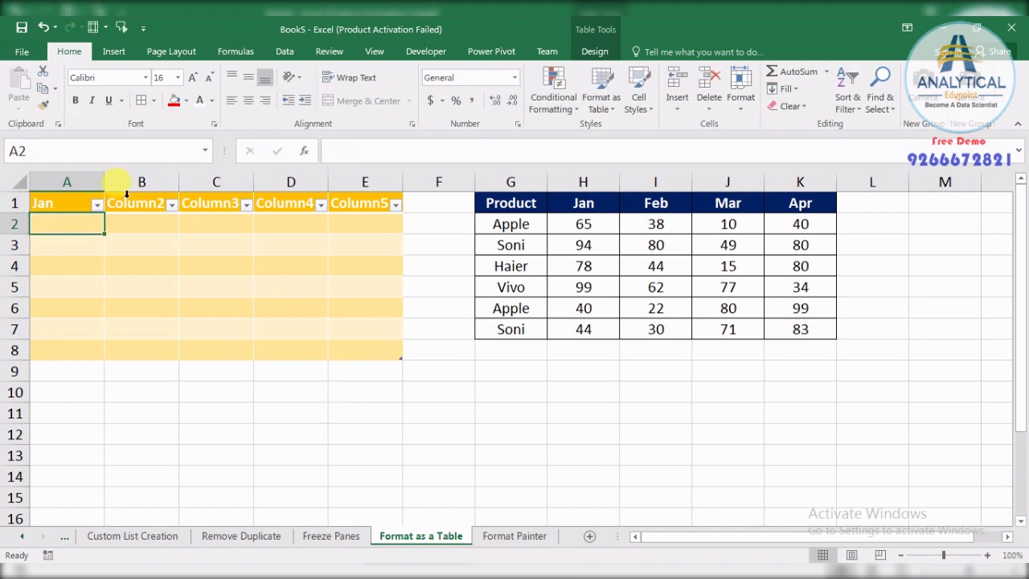
click(84, 209)
click(97, 204)
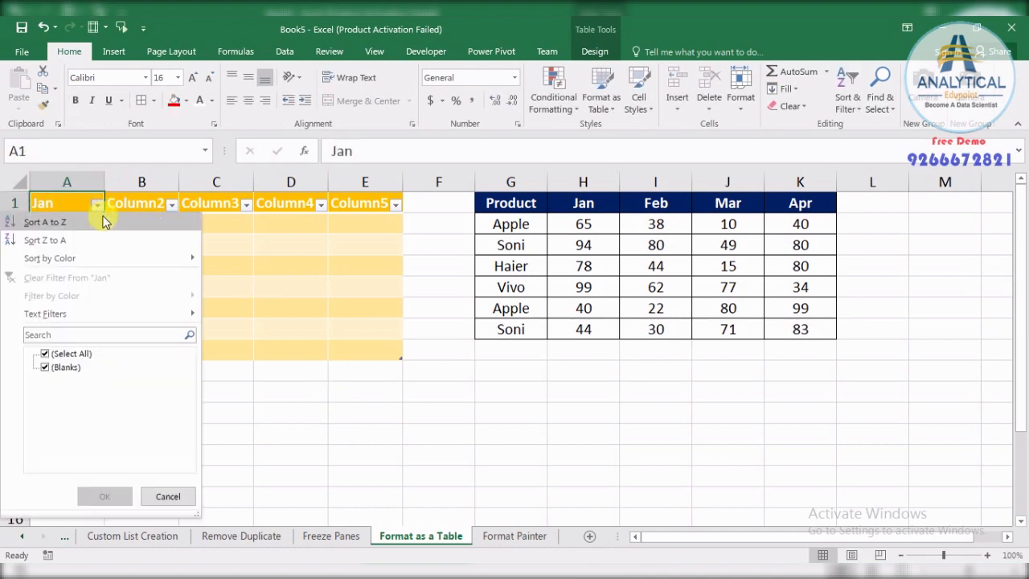
click(71, 205)
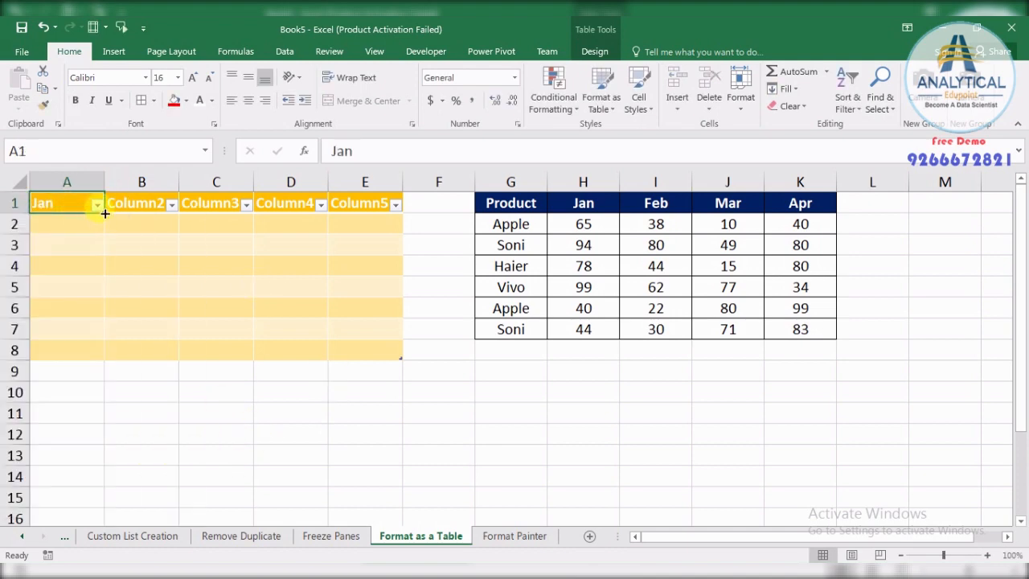
drag(105, 213, 397, 206)
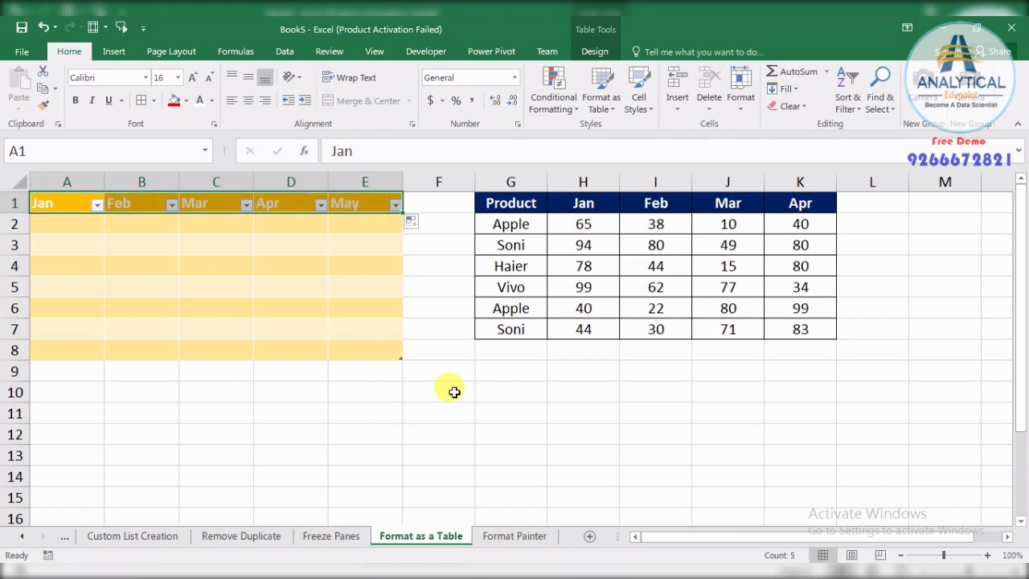
click(489, 393)
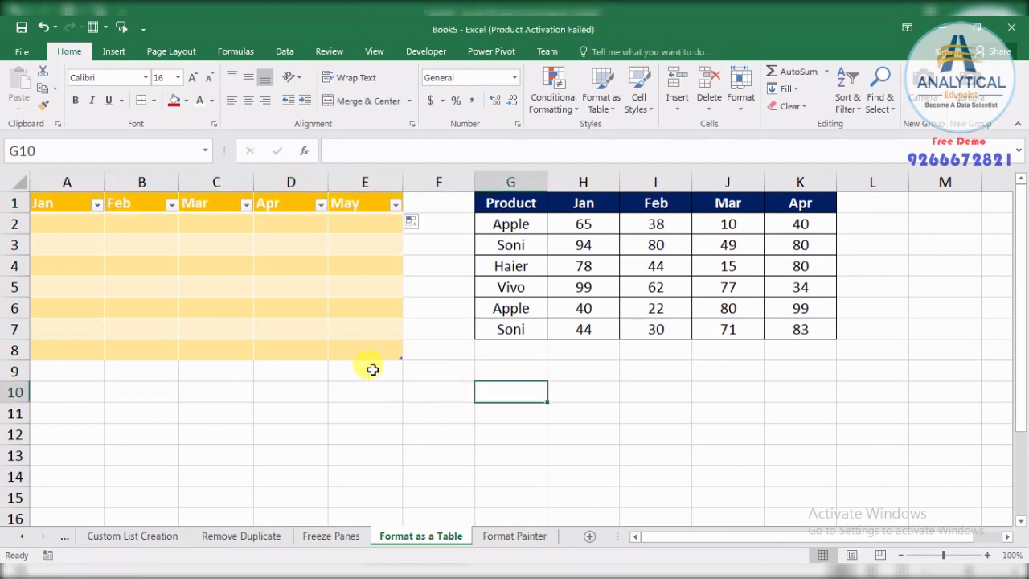
- Fill rows 3, 5 and 7 of the product range G1:K7 with red and make row 3's text white
drag(506, 203, 807, 328)
drag(513, 244, 796, 246)
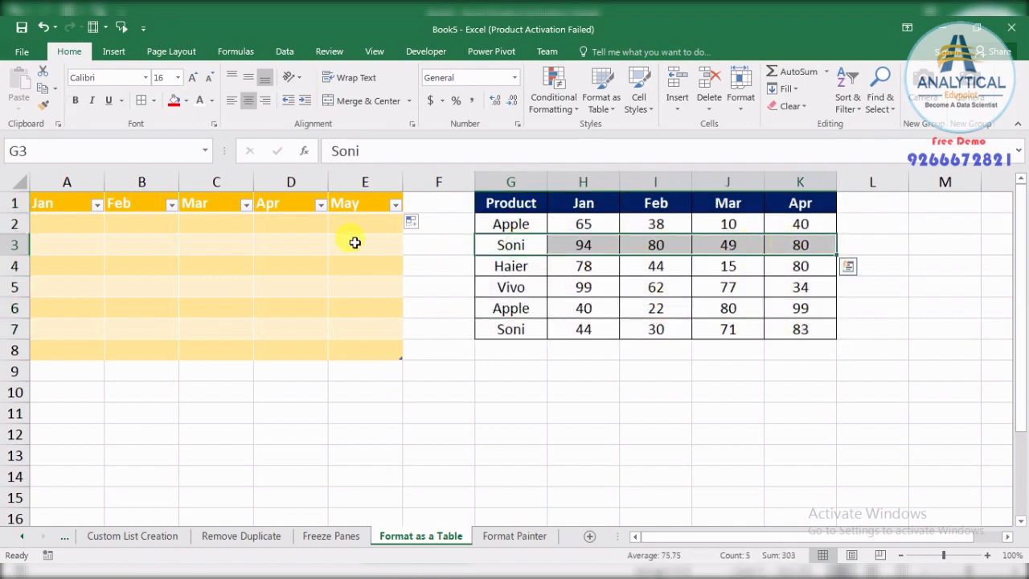
click(175, 102)
click(200, 101)
drag(522, 286, 803, 299)
click(803, 302)
drag(519, 287, 788, 287)
click(175, 101)
drag(505, 330, 784, 331)
click(173, 101)
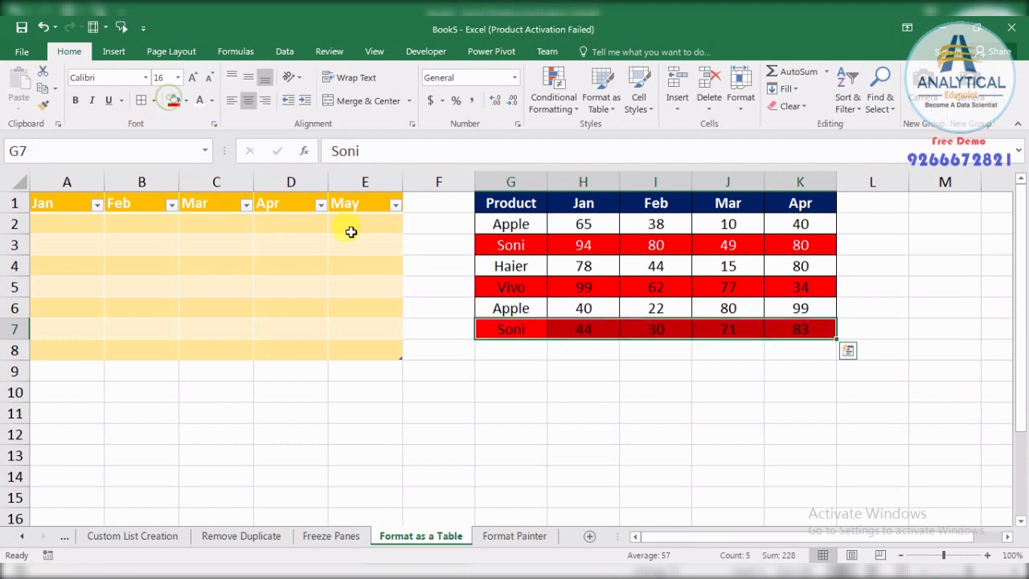
drag(509, 199, 761, 347)
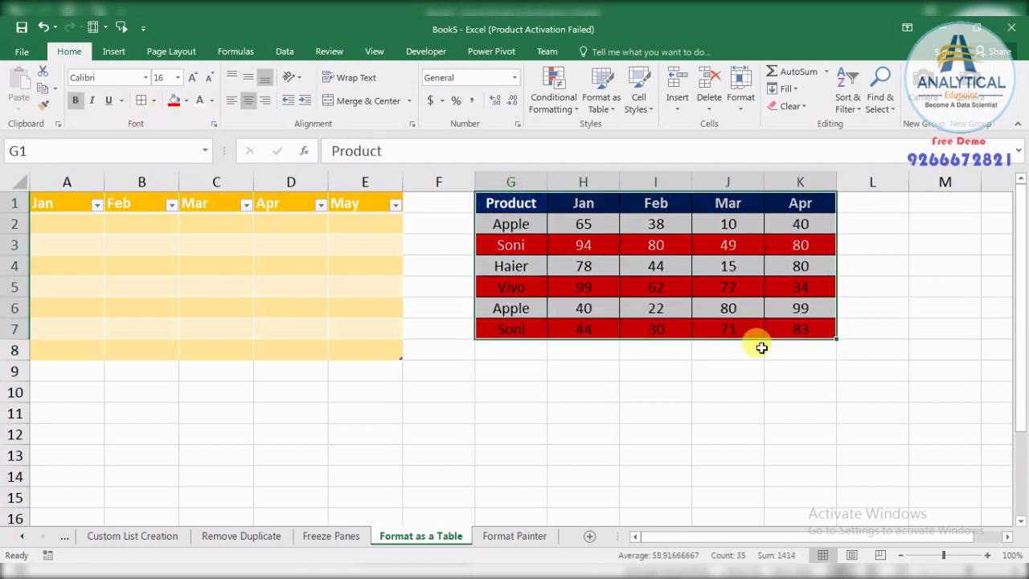
click(584, 388)
- Enter sdfs in G8 directly below the manually formatted range and check row 8's formatting
click(496, 351)
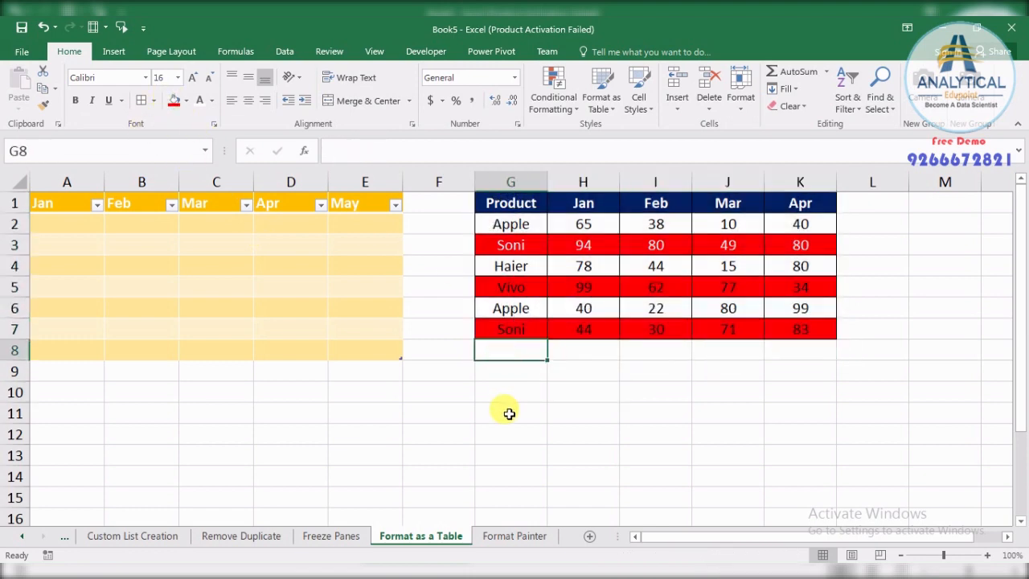
text(sdfs)
click(509, 413)
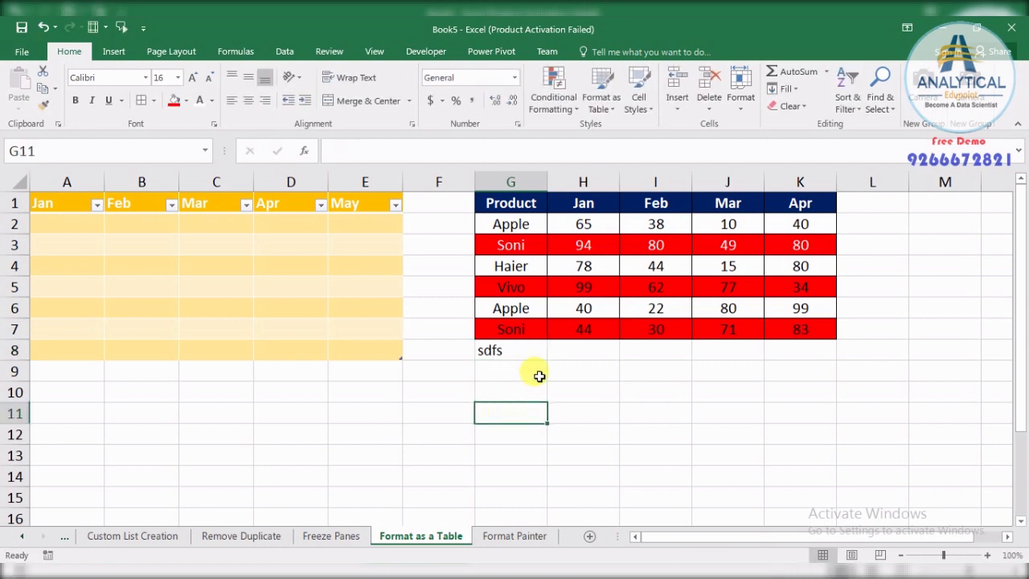
drag(512, 351, 772, 351)
click(716, 424)
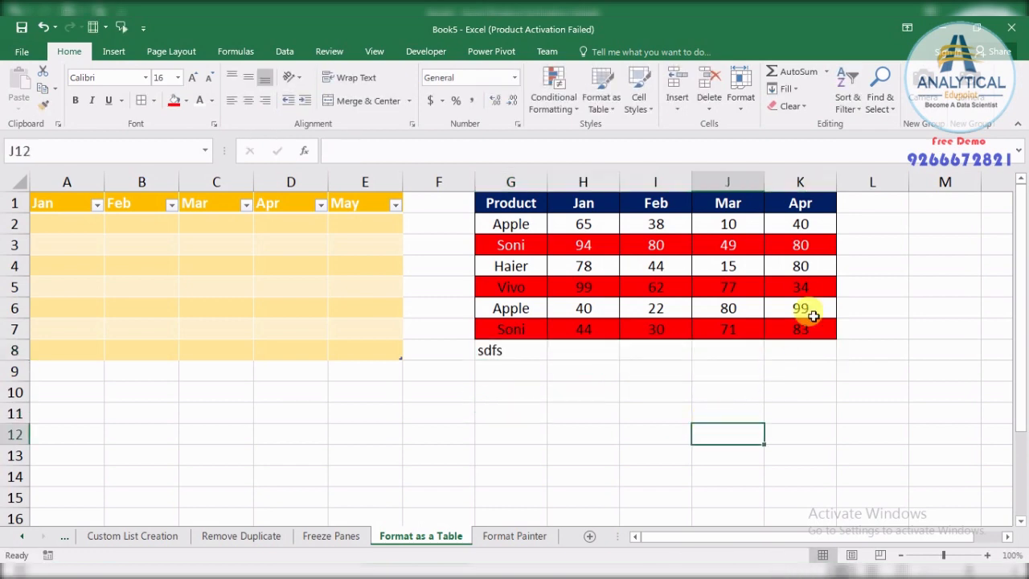
- Add may as a header in L1 beside the manually formatted range and check the cells beneath it
click(860, 202)
text(may)
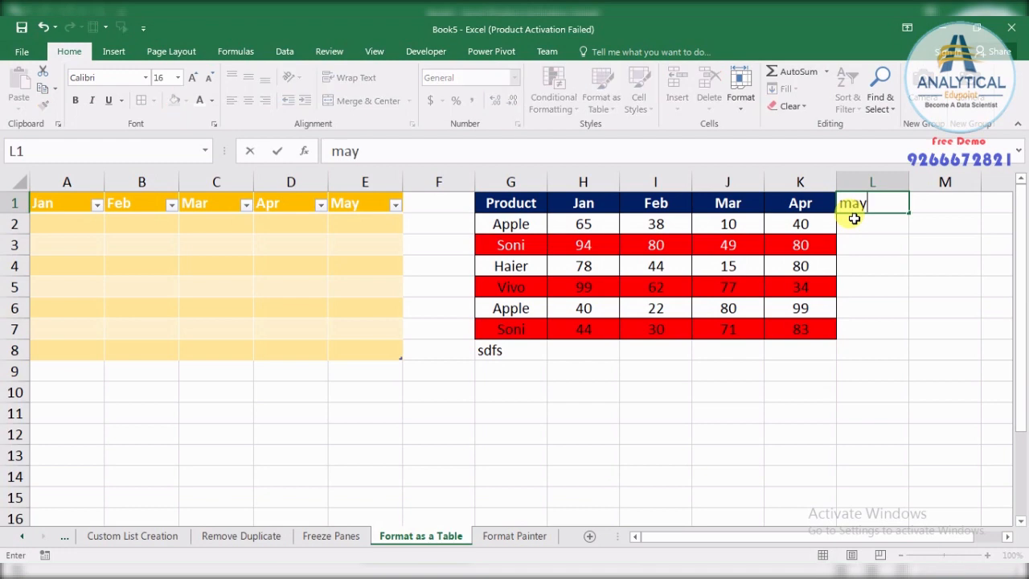
key(Return)
click(884, 201)
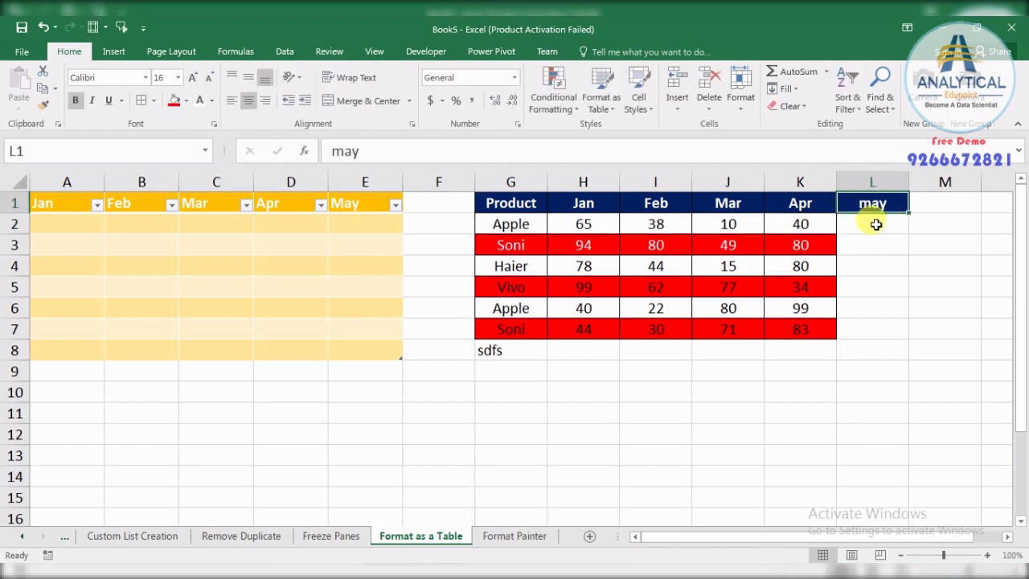
drag(875, 223, 885, 354)
click(714, 407)
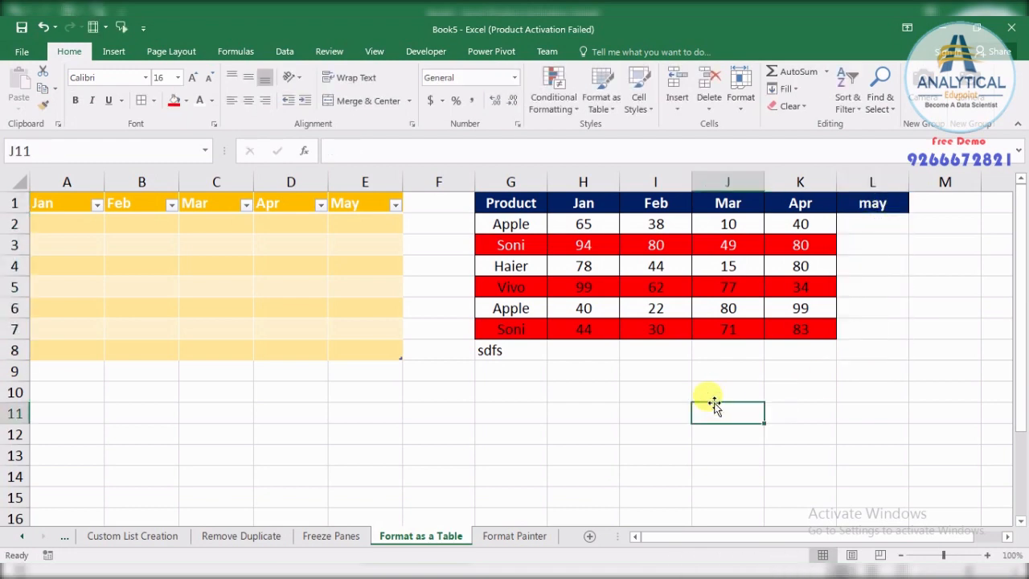
- Fill the Jan column from A2 to A14 with 324, 234, 234, 23, 423, 4, 23, 4234, 23423, 234, 234, 24234 and 234
click(84, 221)
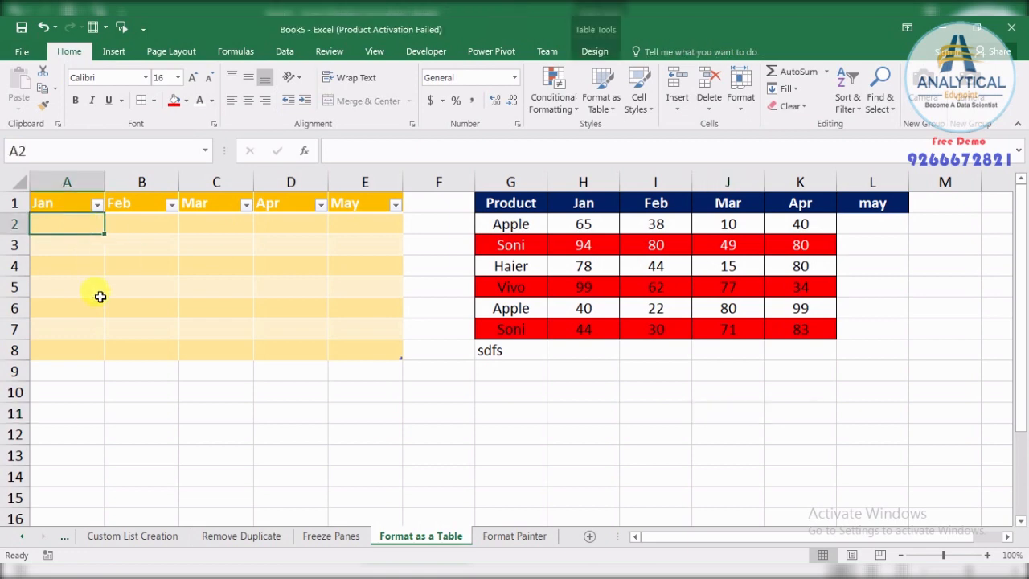
text(324)
key(Return)
text(234)
key(Return)
text(234)
key(Return)
text(23)
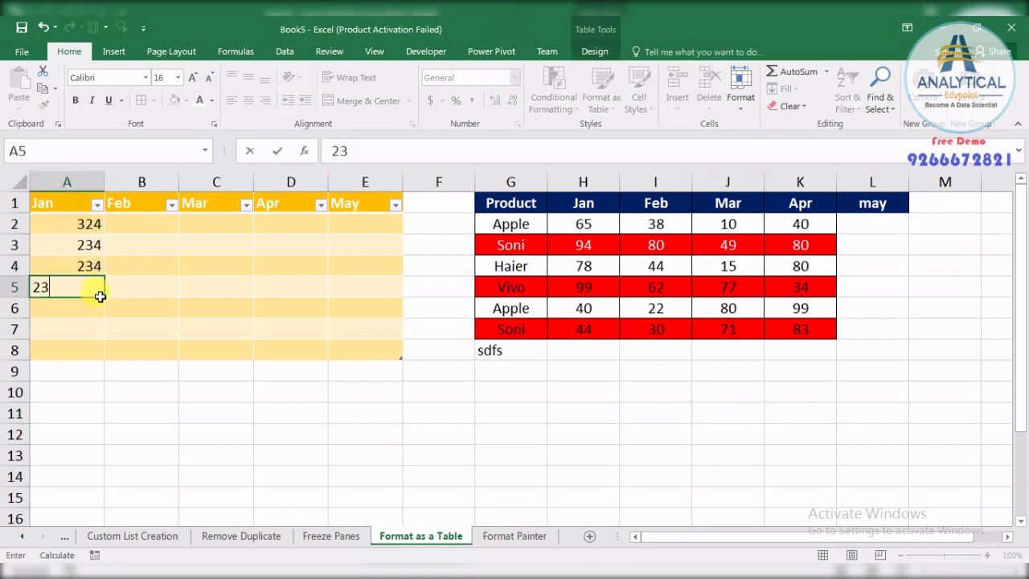
key(Return)
text(423)
key(Return)
text(4 23)
key(Return)
text(423)
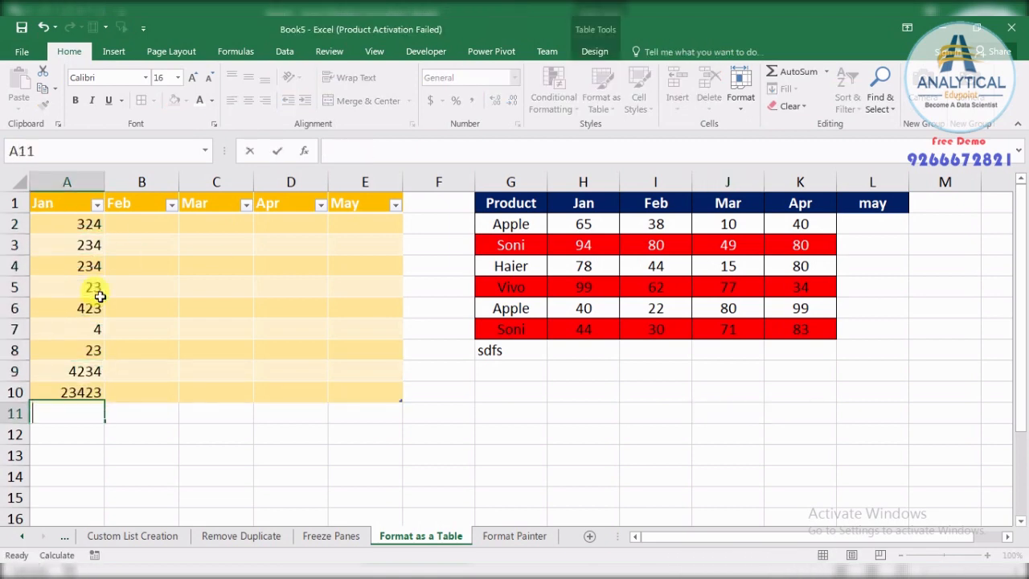
text(4 23423 234 234)
key(Return)
text(24234)
key(Return)
text(234)
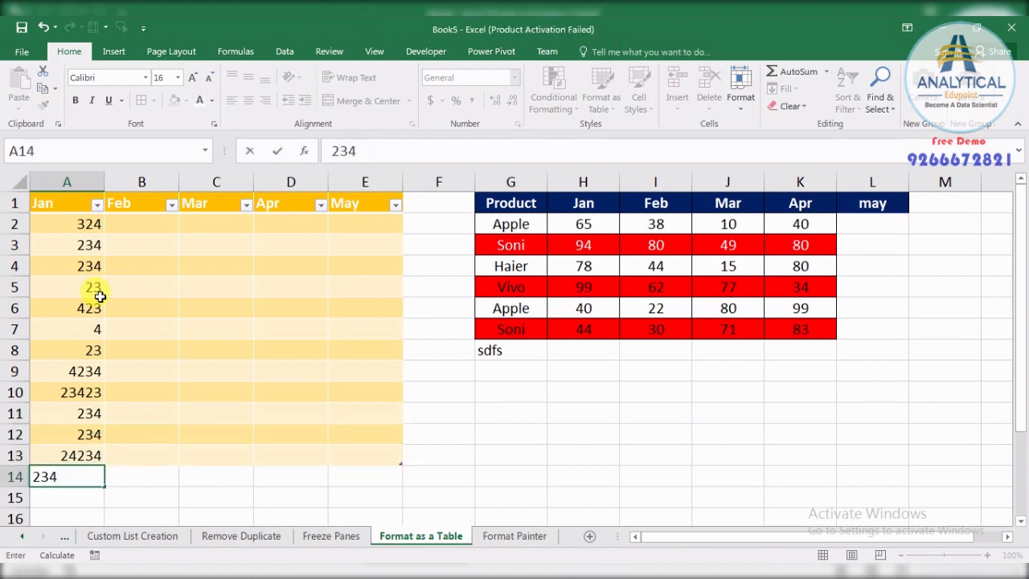
click(206, 462)
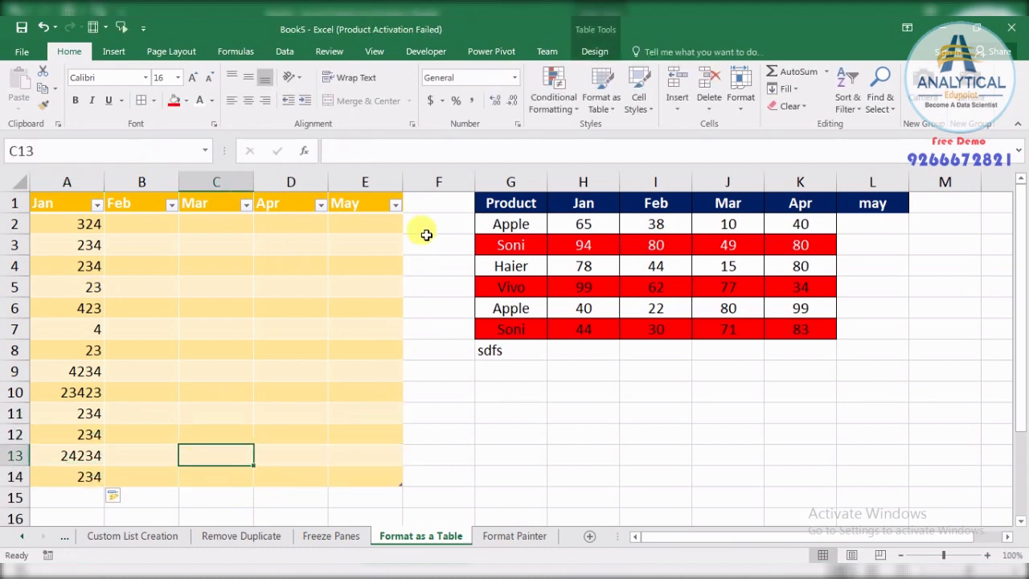
- Extend the gold table with a june header in F1 and select the whole table A1:F14
click(426, 207)
text(june)
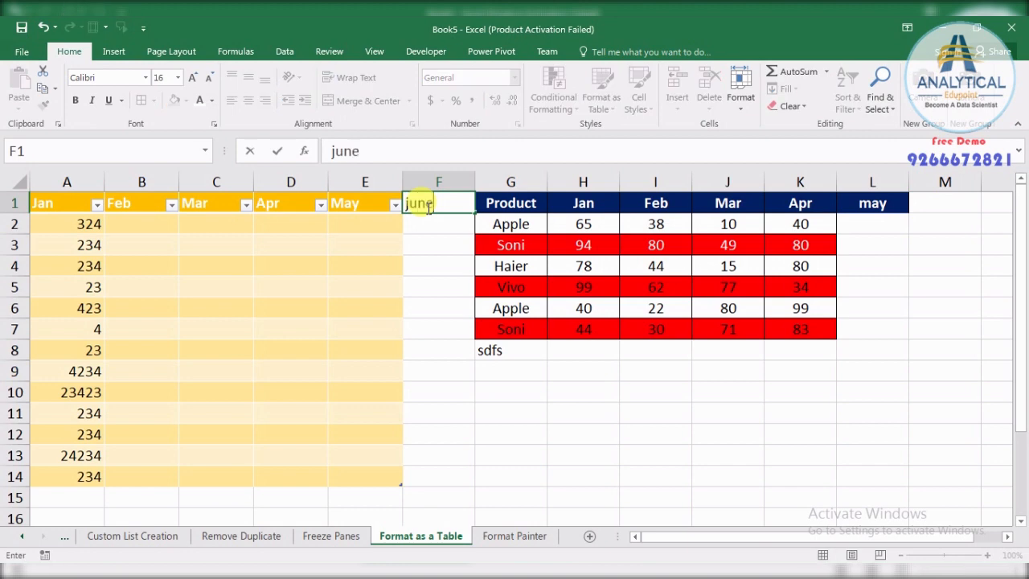
key(Return)
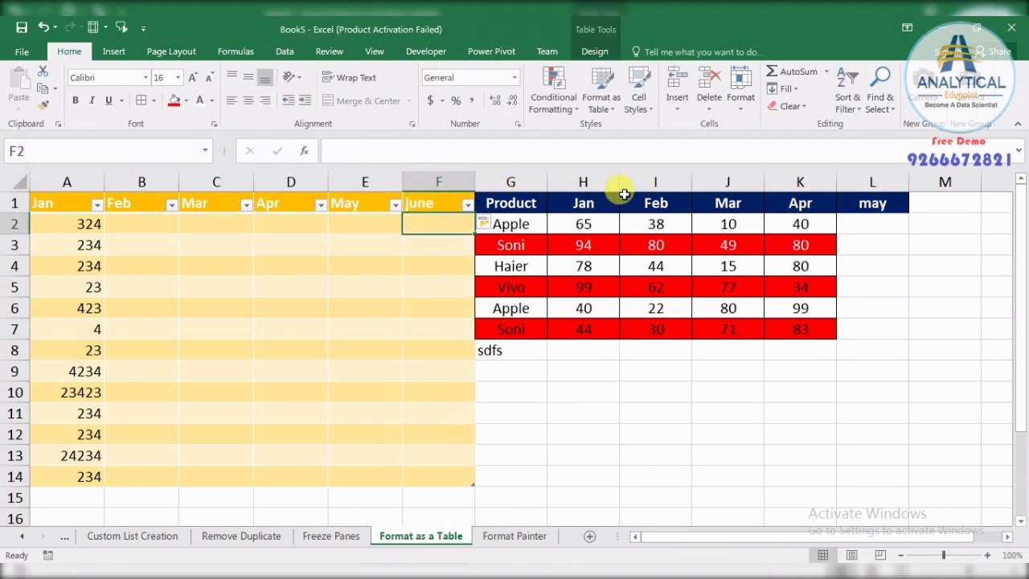
drag(80, 204, 458, 476)
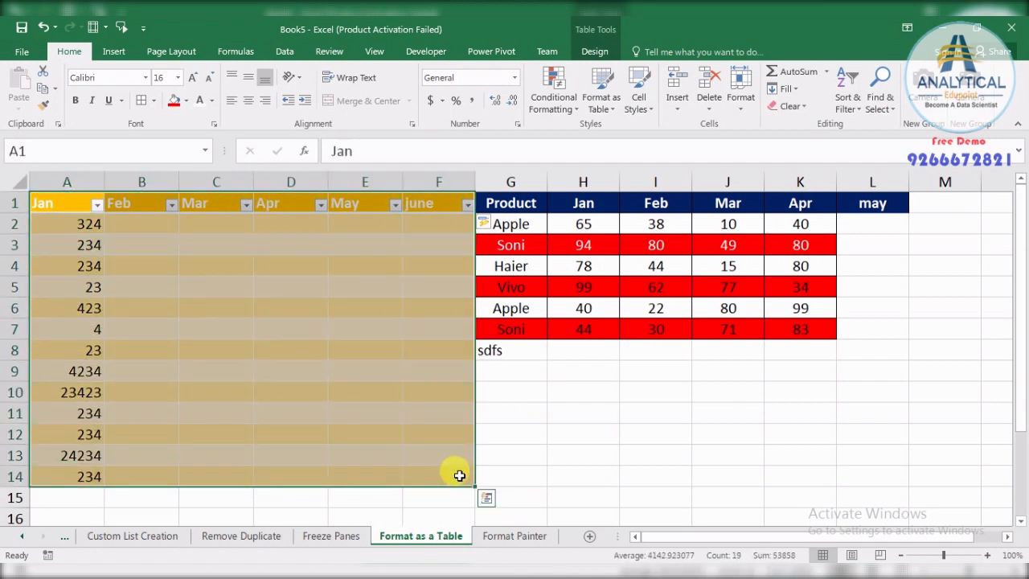
- Create a table from the blank range H10:K14 without the headers option and apply the orange banded medium style
drag(590, 400, 809, 482)
key(ctrl+t)
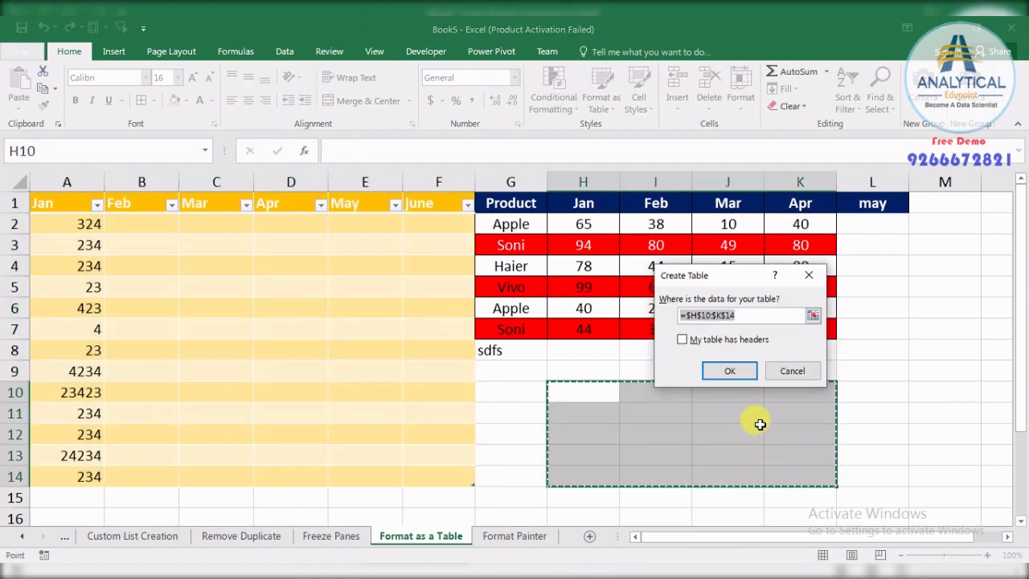
click(734, 371)
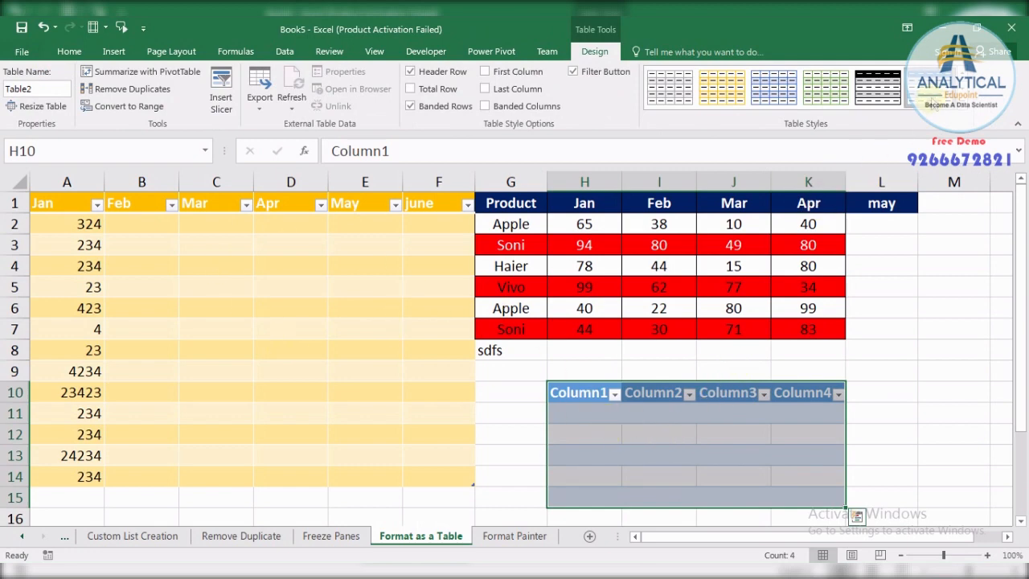
click(967, 107)
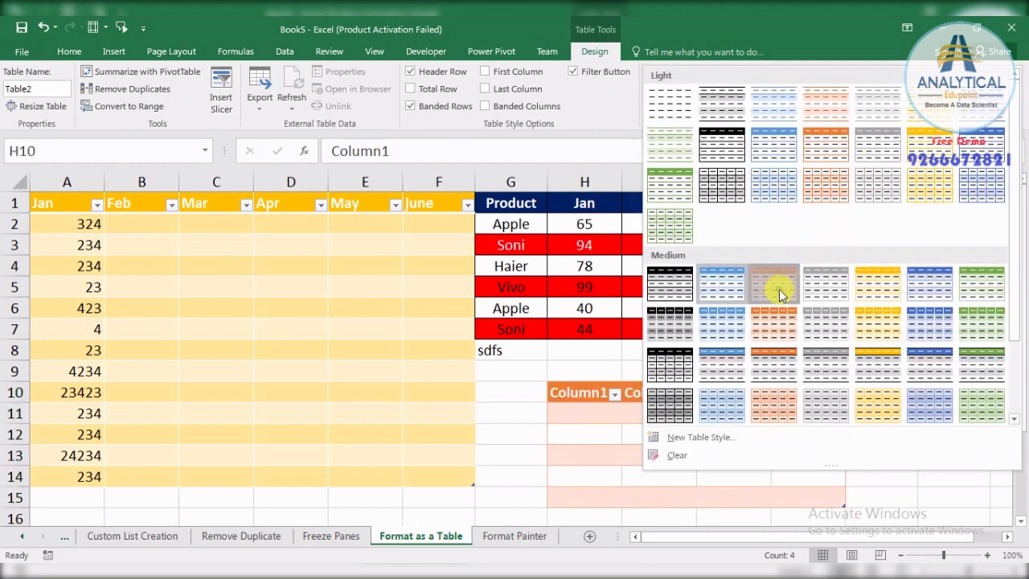
click(778, 288)
click(951, 430)
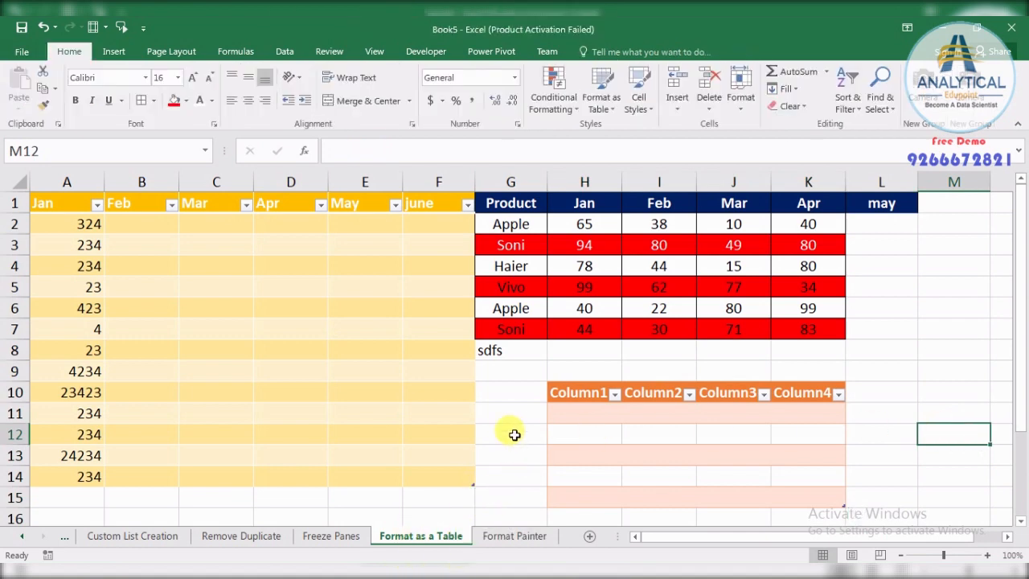
click(512, 406)
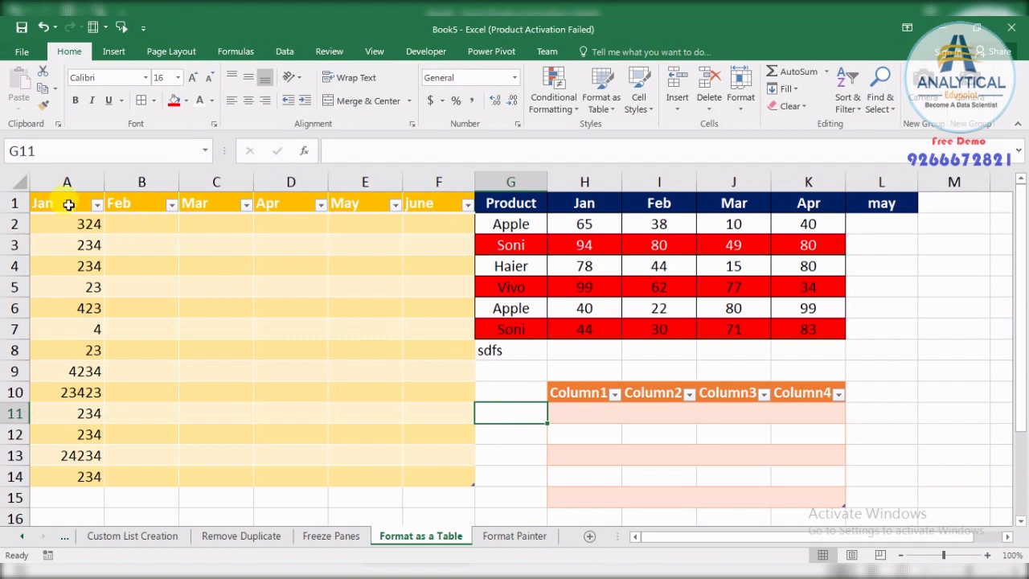
drag(69, 203, 448, 477)
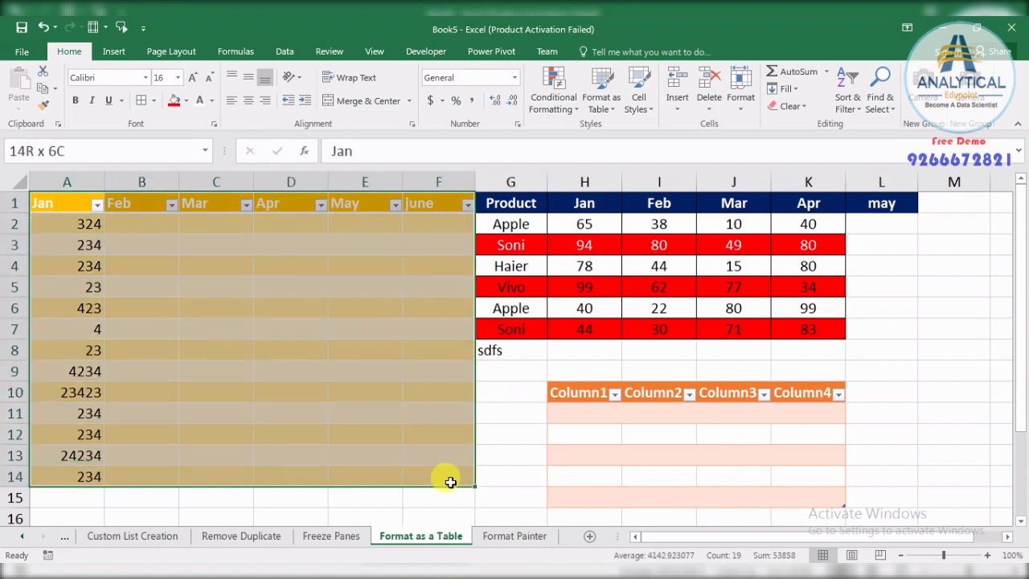
click(526, 426)
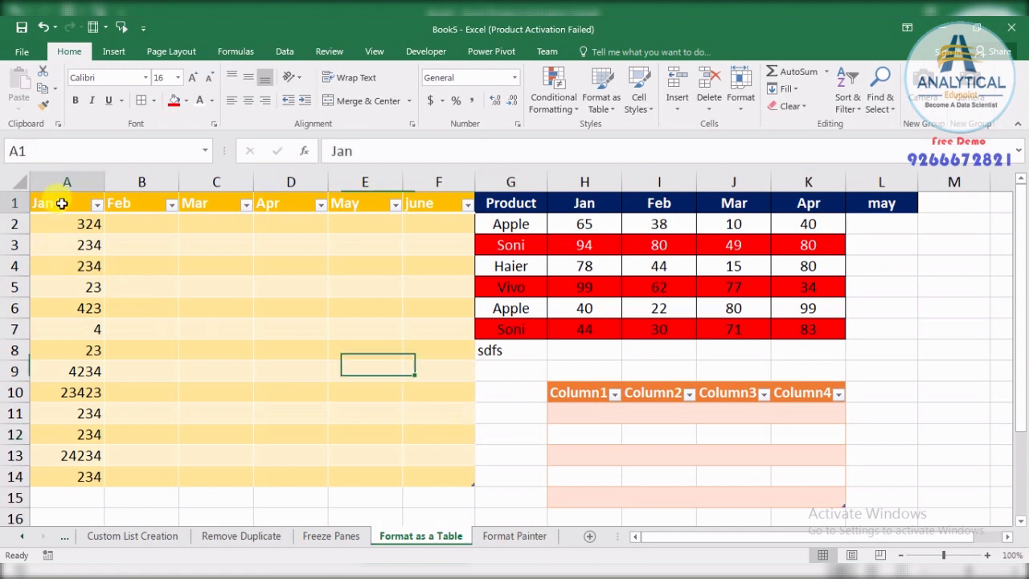
drag(62, 203, 448, 478)
click(497, 416)
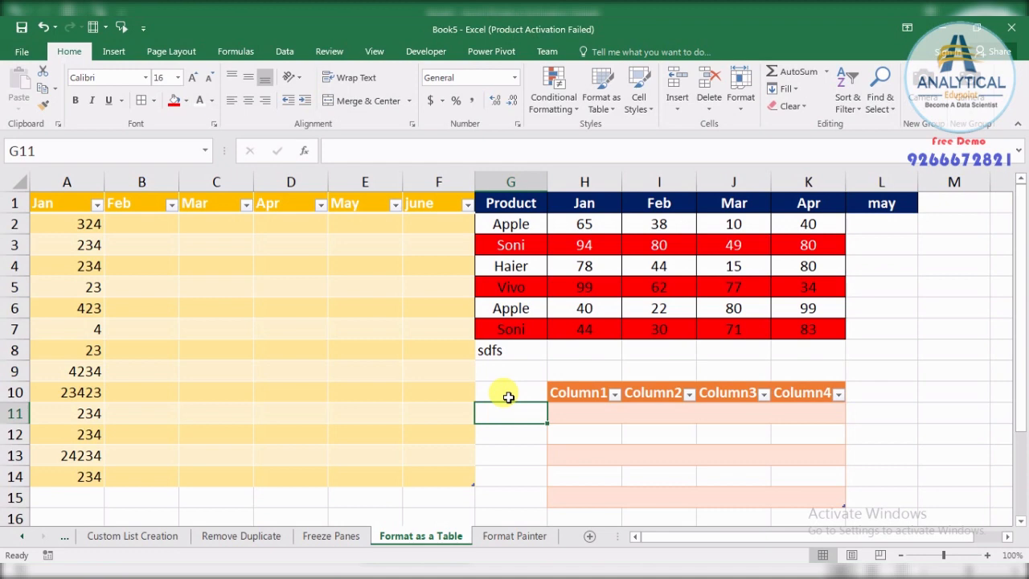
- Fill the gold table's header row A1:F1 with red
drag(437, 208, 66, 205)
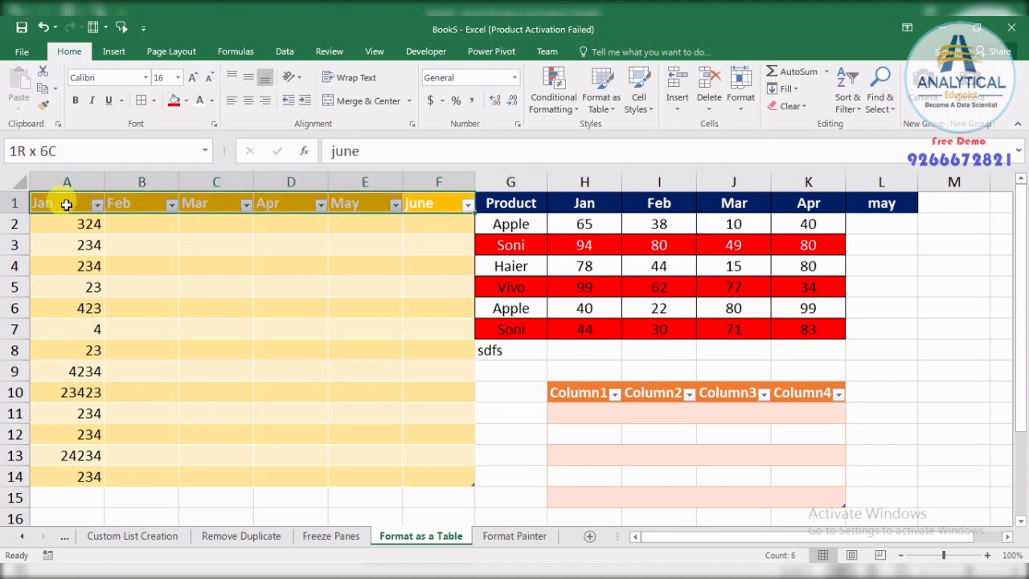
click(172, 100)
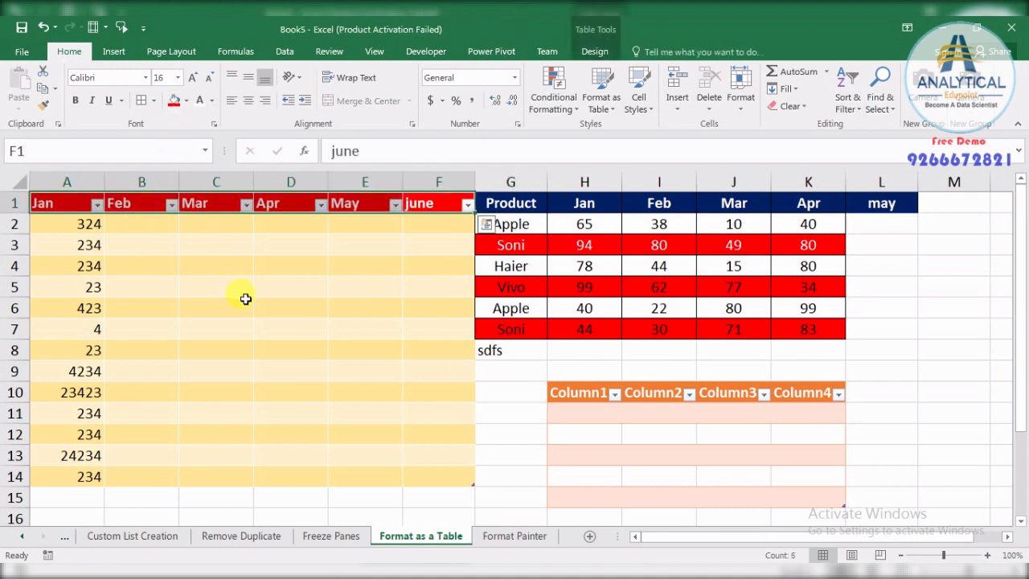
- Center the contents of the table A1:F14 and put borders around all its cells
drag(69, 203, 441, 469)
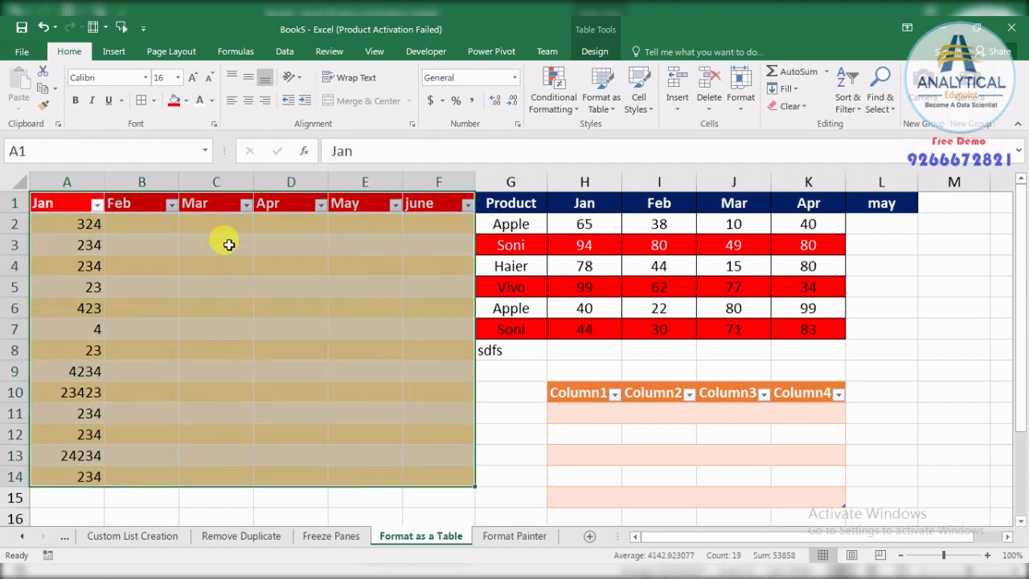
click(248, 101)
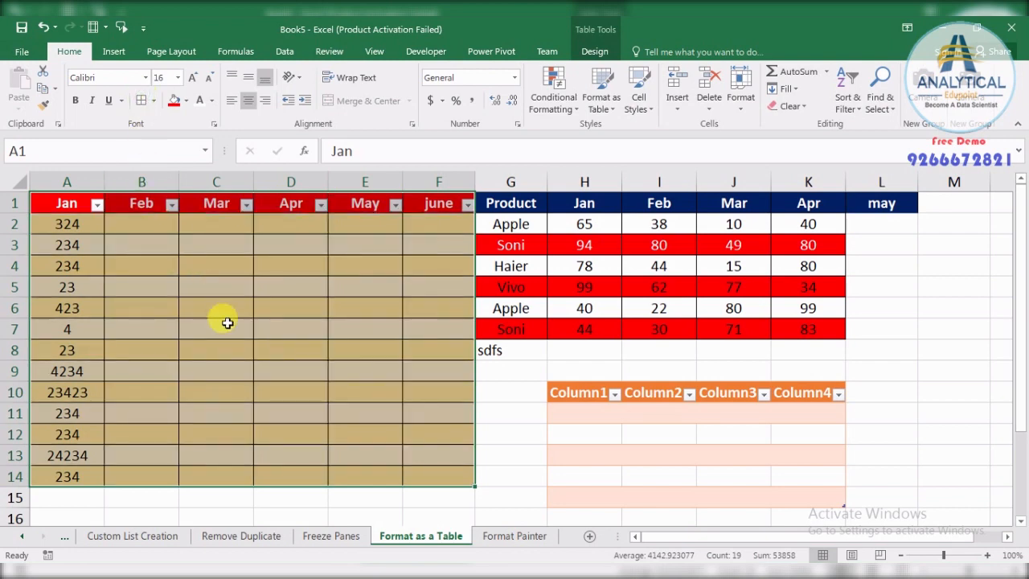
click(243, 349)
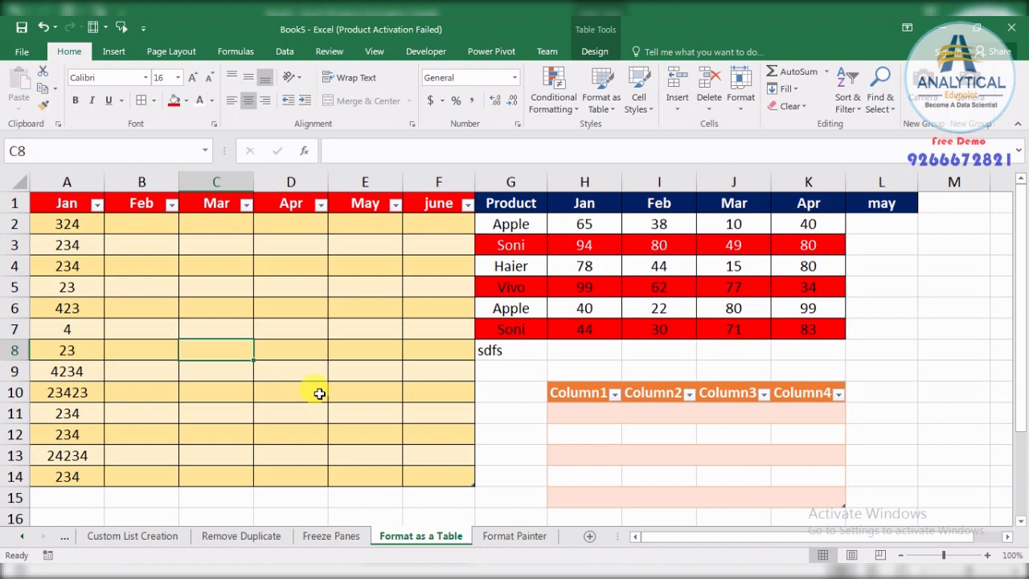
- Enter 234 in A15 directly below the table to extend it by one row
click(87, 494)
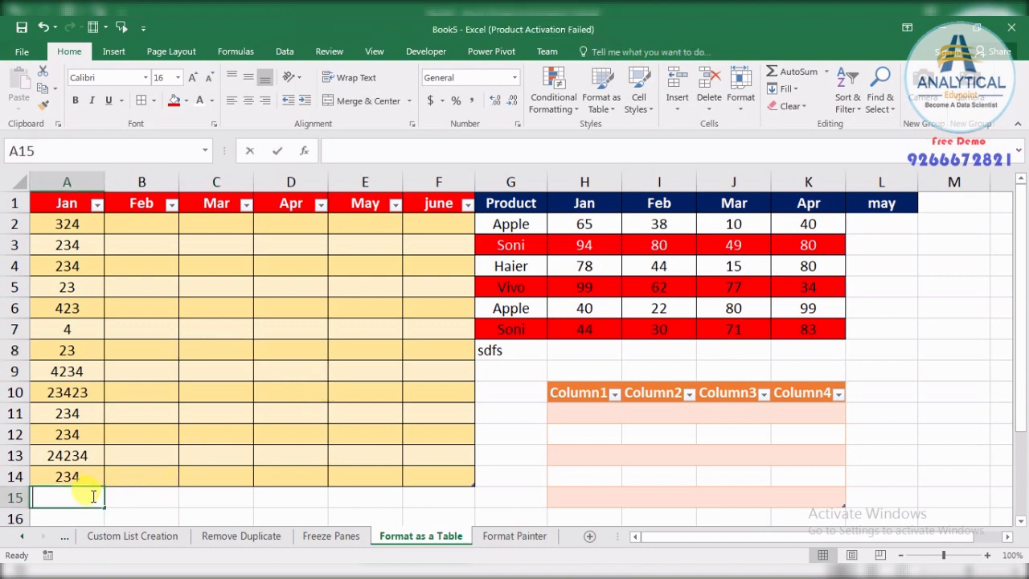
text(234)
click(141, 496)
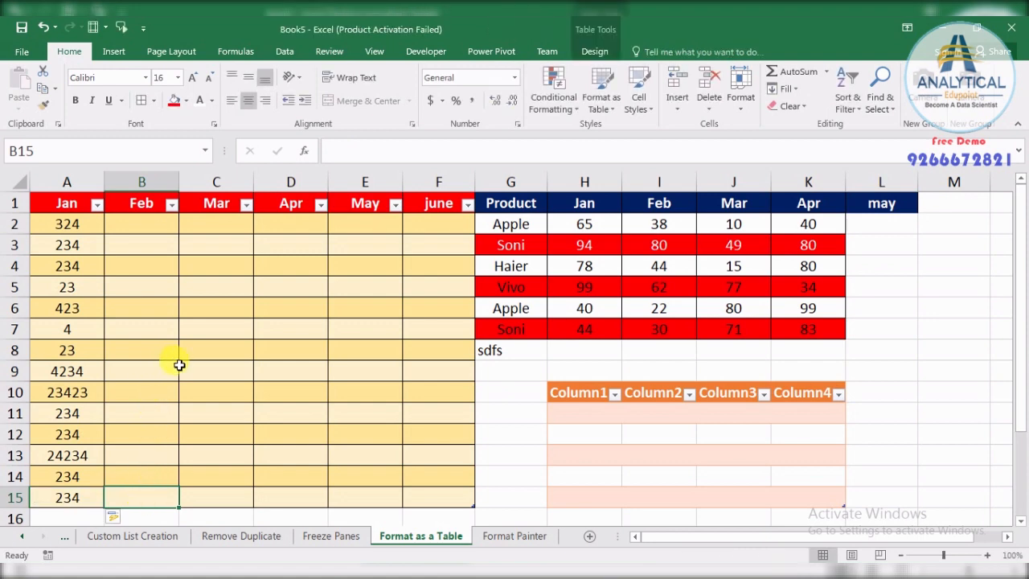
- On the Format Painter sheet, fill the data row A3:G3 with light gold
click(515, 536)
click(612, 403)
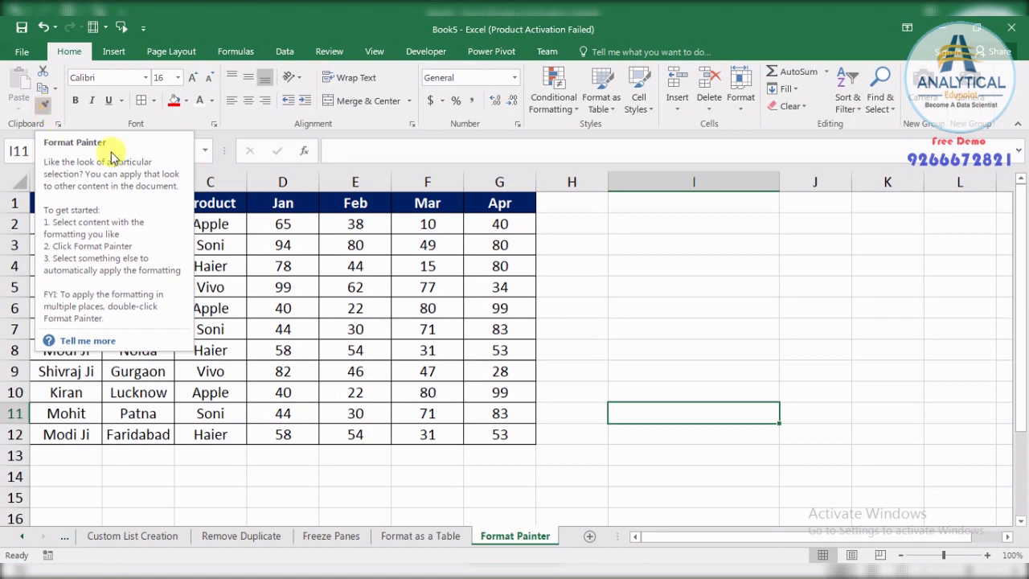
click(499, 328)
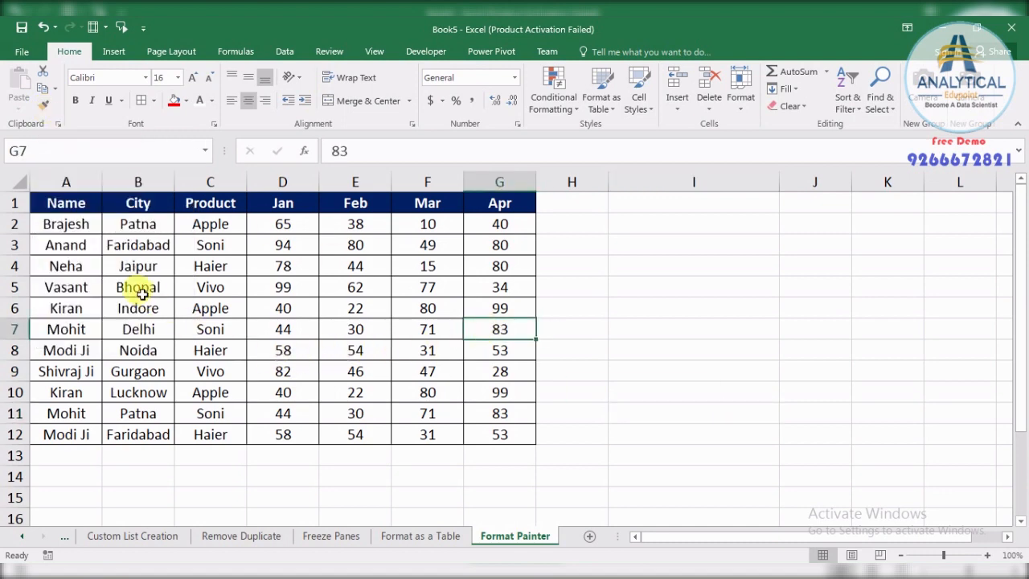
drag(63, 243, 482, 241)
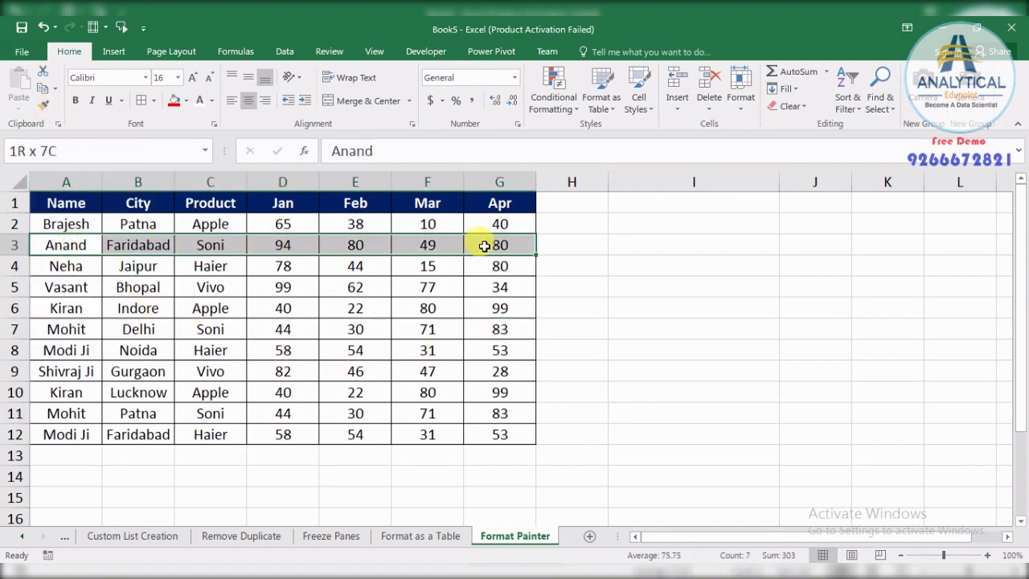
click(185, 101)
click(263, 160)
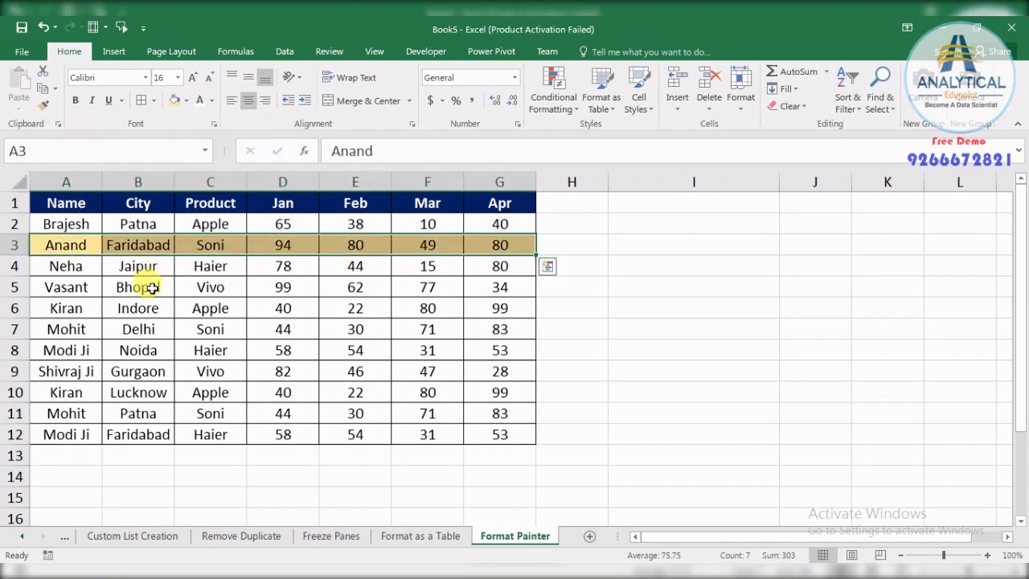
- Copy the formatting of the two rows A2:G3 onto A4:G12 with Format Painter to continue the alternating row colours
click(138, 308)
mouse_move(51, 223)
mouse_down()
mouse_move(324, 255)
mouse_move(471, 248)
mouse_up()
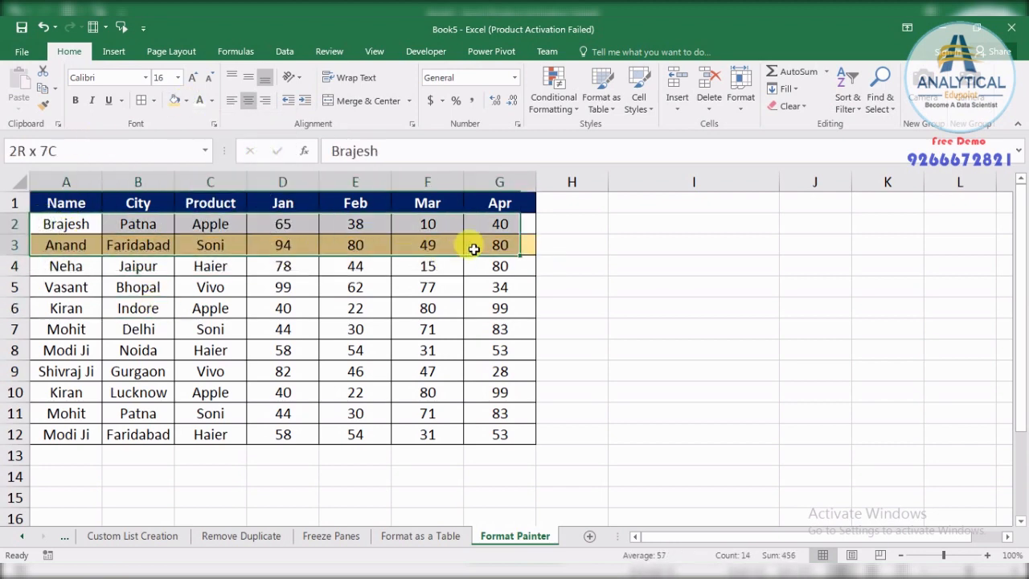
click(44, 105)
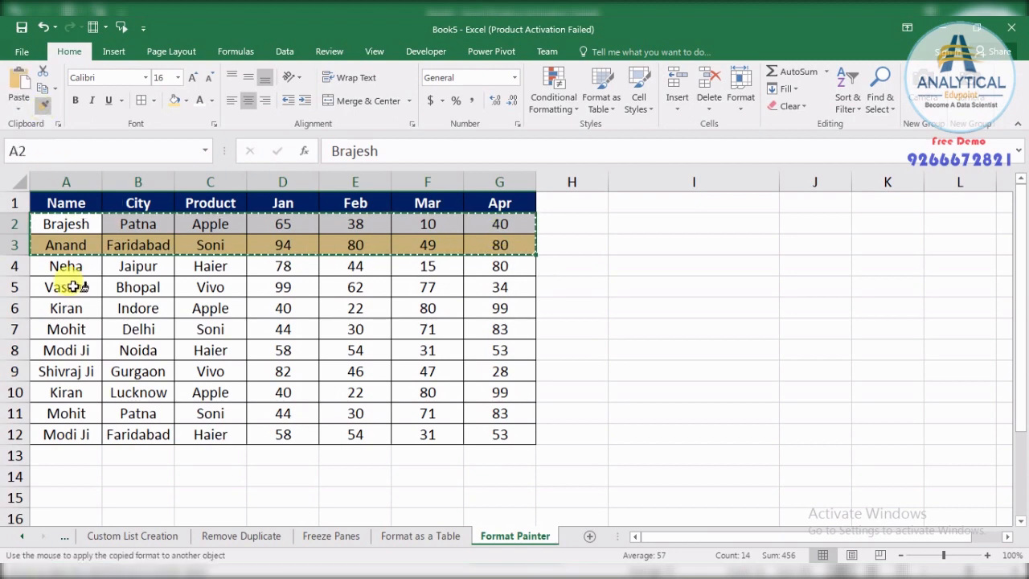
mouse_move(66, 266)
mouse_down()
mouse_move(80, 317)
mouse_move(479, 434)
mouse_up()
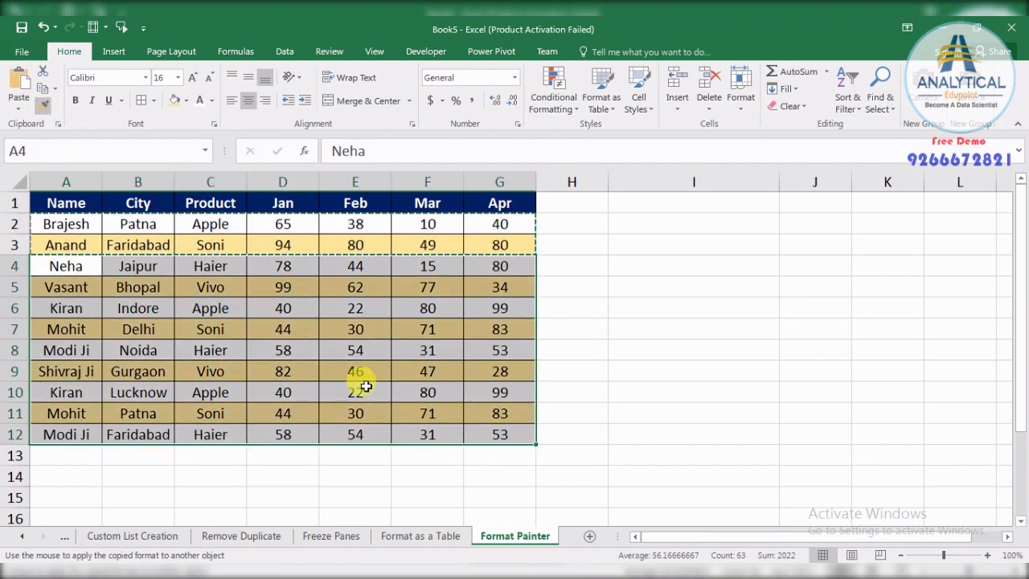
click(270, 368)
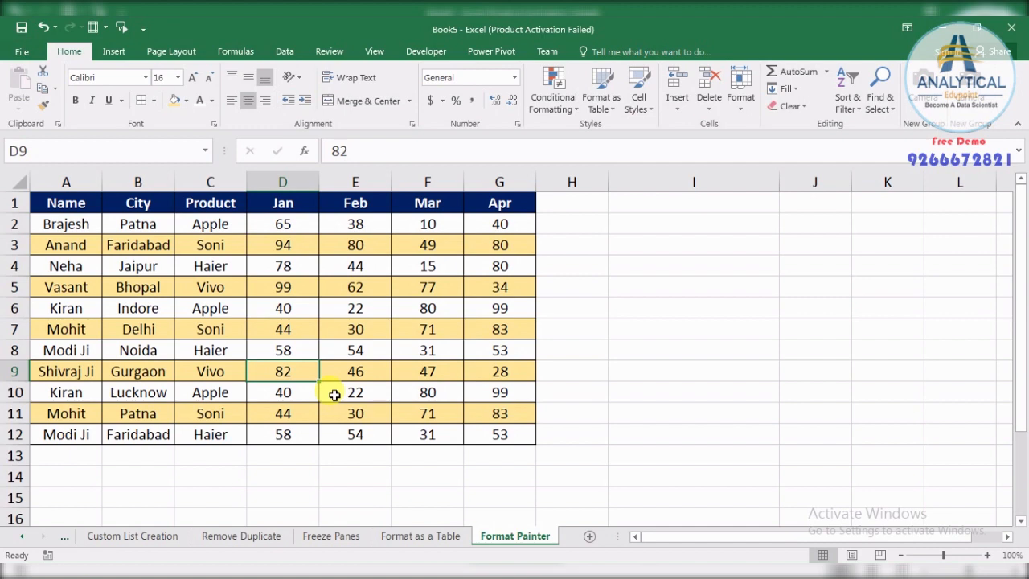
- Copy the header row A1:G1 formatting onto the last data row A12:G12 with Format Painter
click(81, 432)
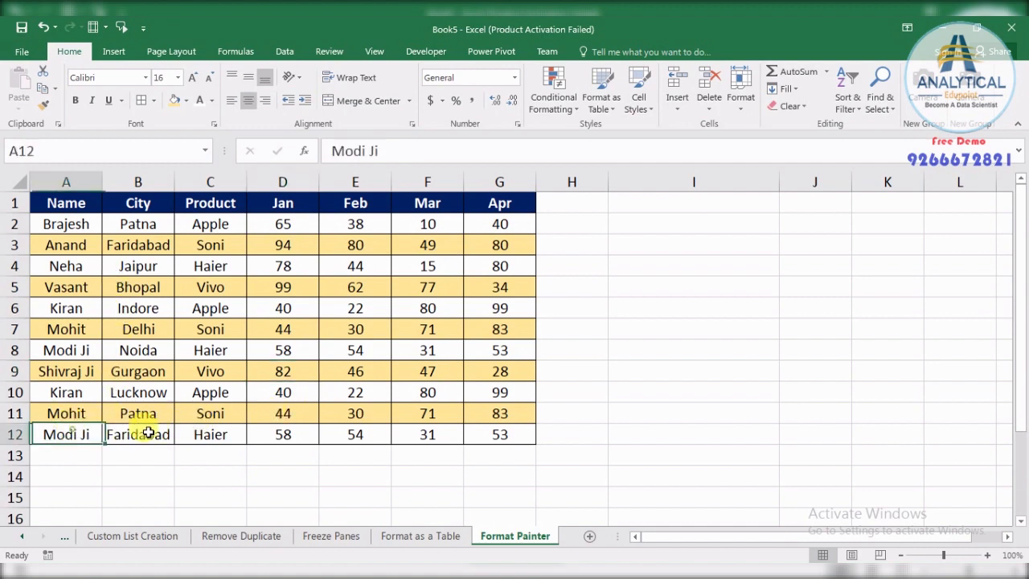
drag(149, 432, 482, 432)
drag(69, 202, 486, 202)
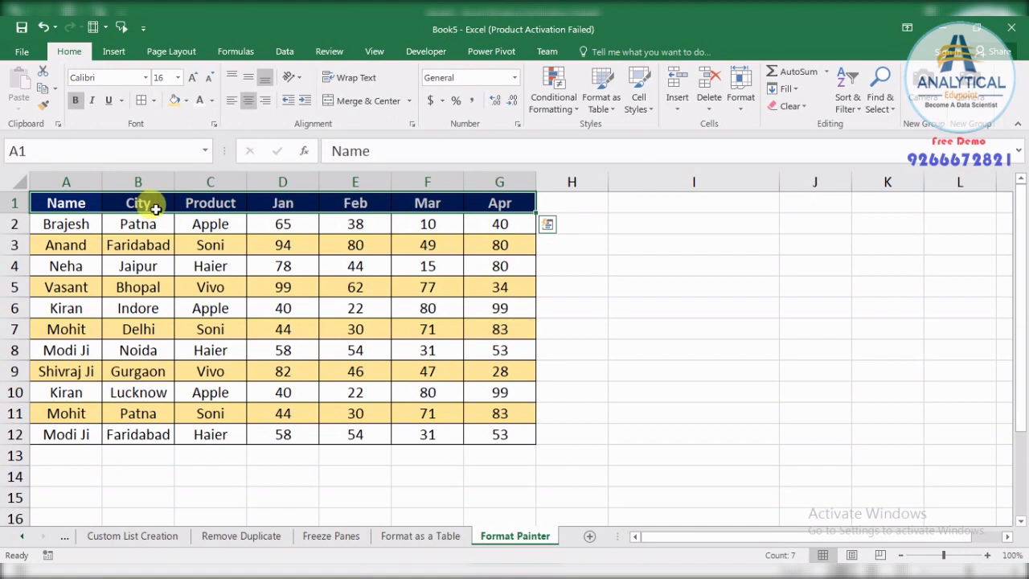
click(44, 108)
drag(65, 434, 470, 433)
click(294, 466)
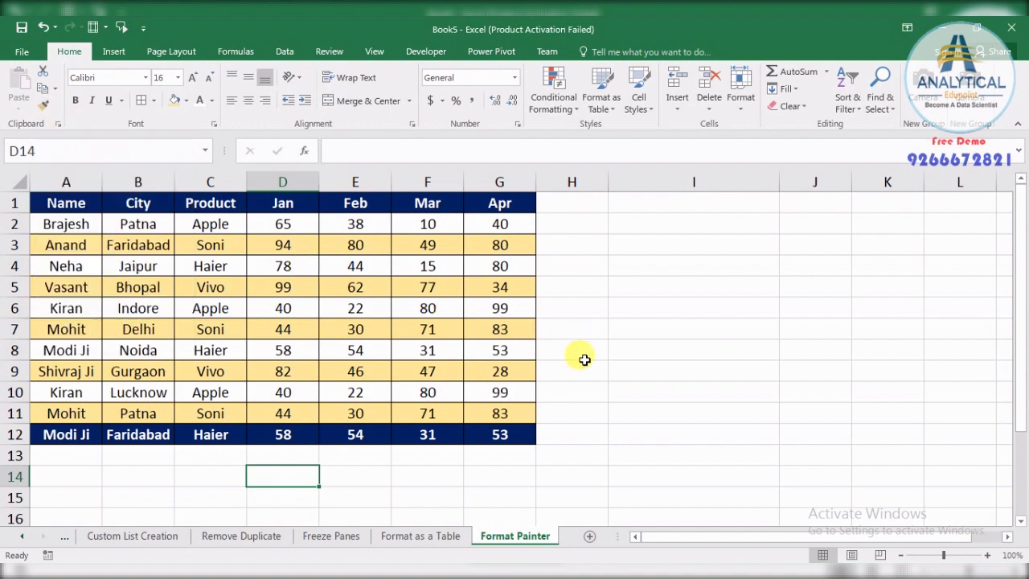
- Put a thick outside border around the whole data range A1:G12
mouse_move(51, 202)
mouse_down()
mouse_move(311, 349)
mouse_move(502, 431)
mouse_move(498, 424)
mouse_up()
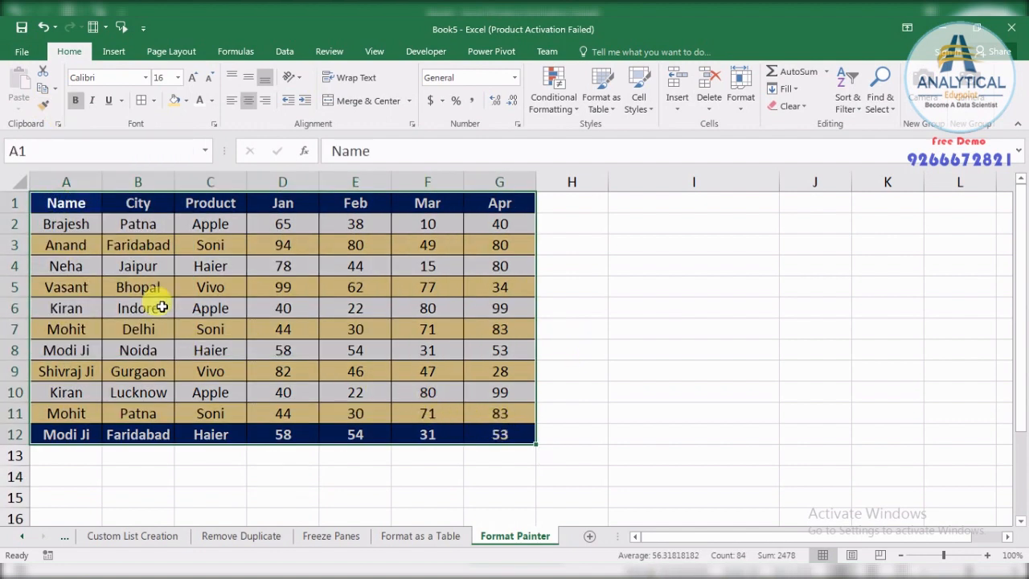
click(153, 100)
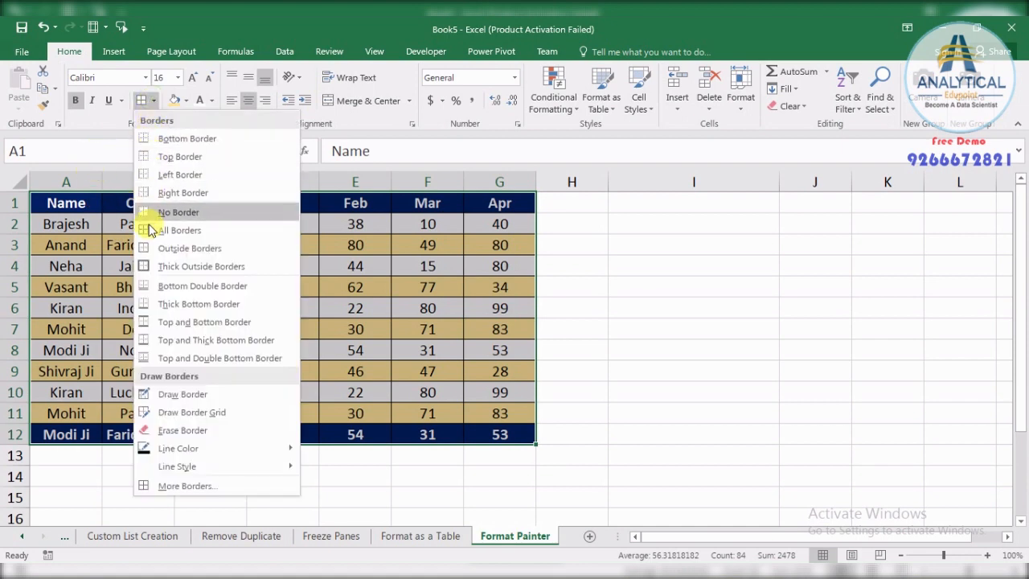
click(145, 274)
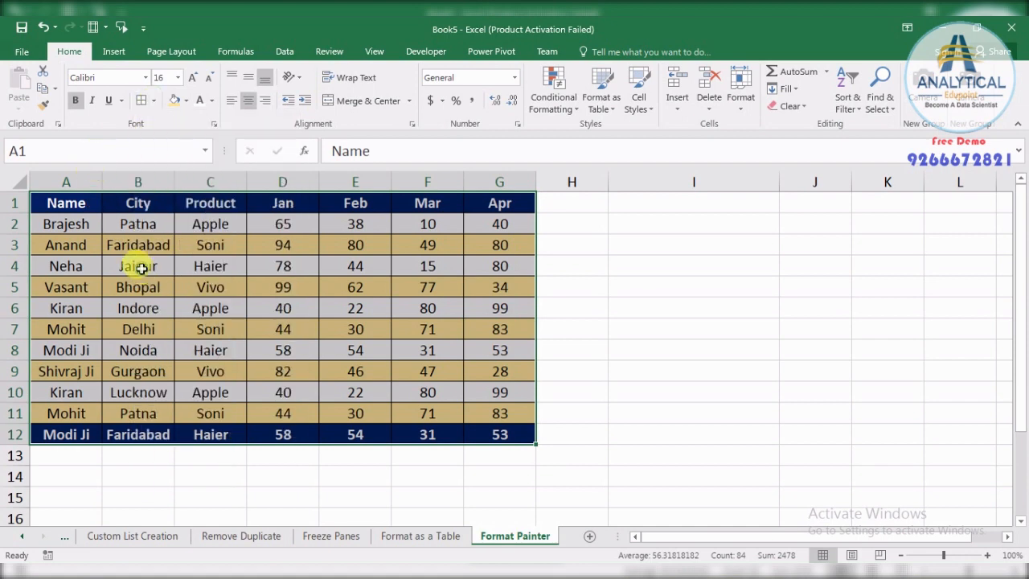
click(590, 373)
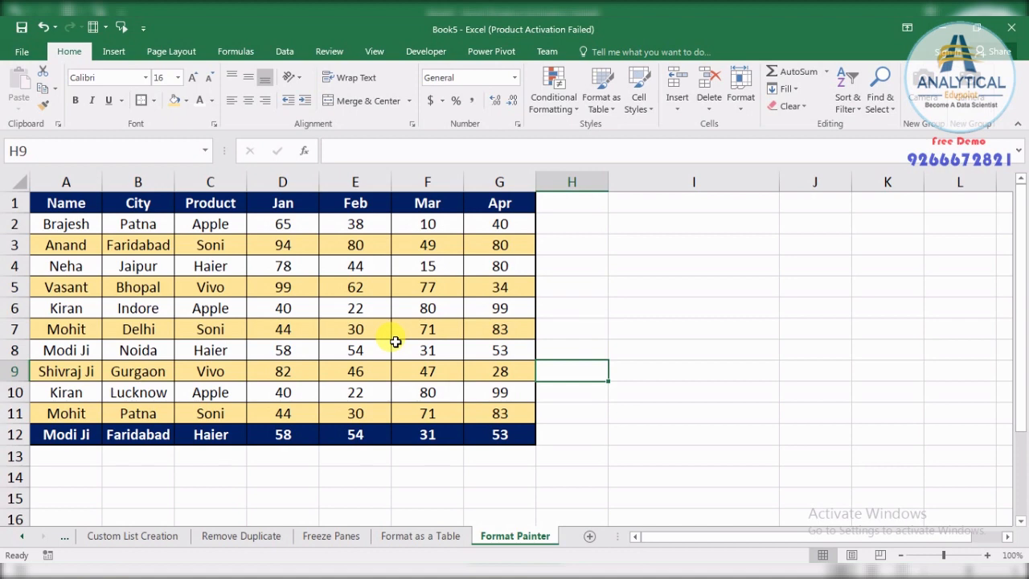
click(596, 286)
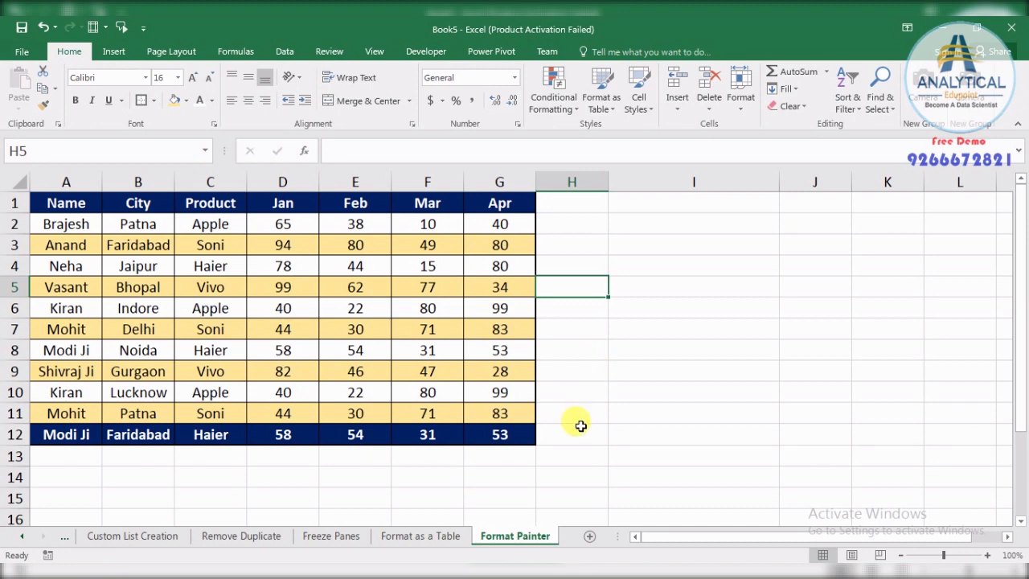
click(569, 453)
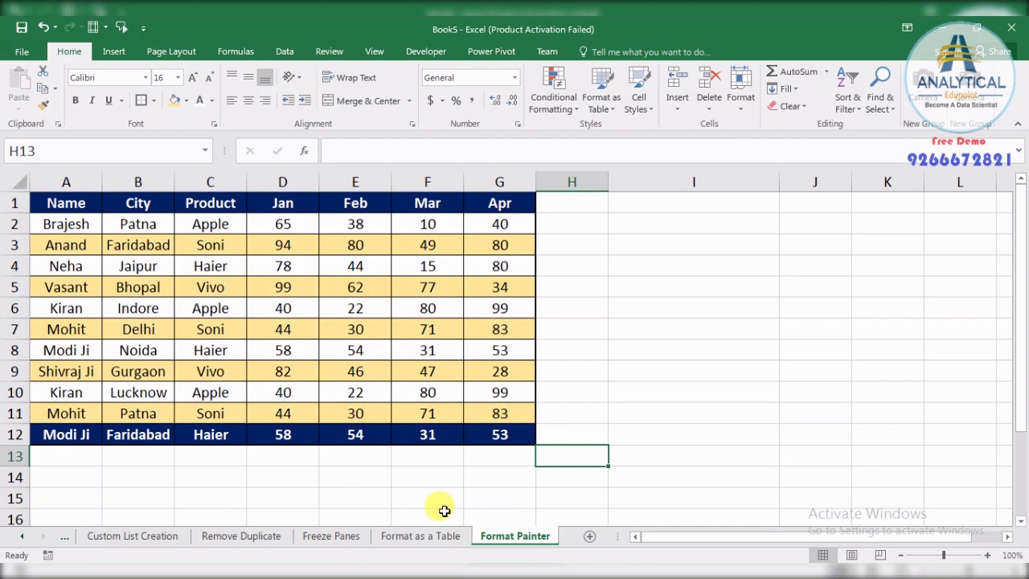
- Switch to the Hyperlink sheet at the start of the workbook
click(21, 536)
click(21, 536)
click(20, 536)
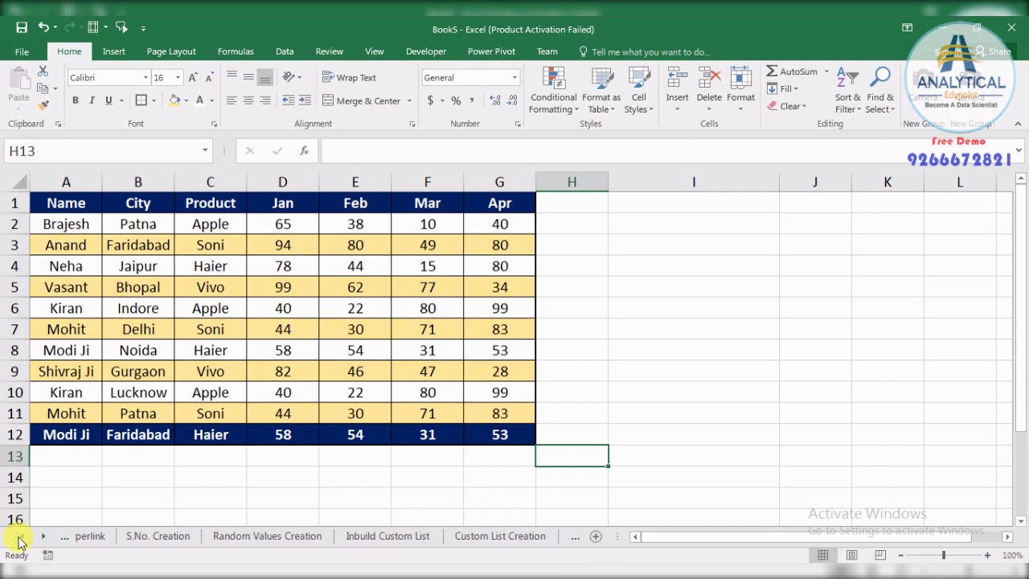
click(21, 536)
click(104, 535)
click(345, 396)
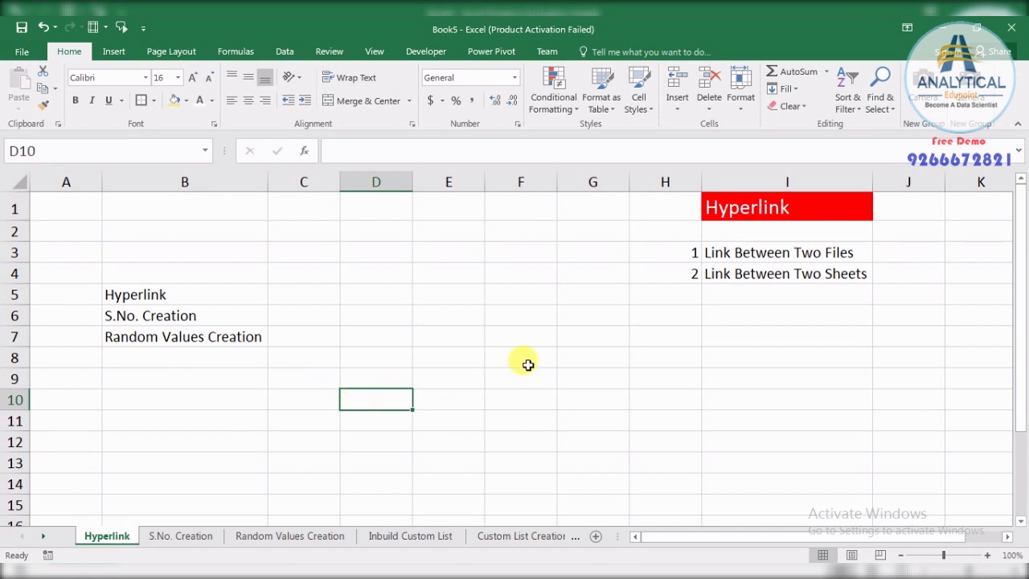
- Fill cell I3, "Link Between Two Files", with the standard light blue
click(731, 252)
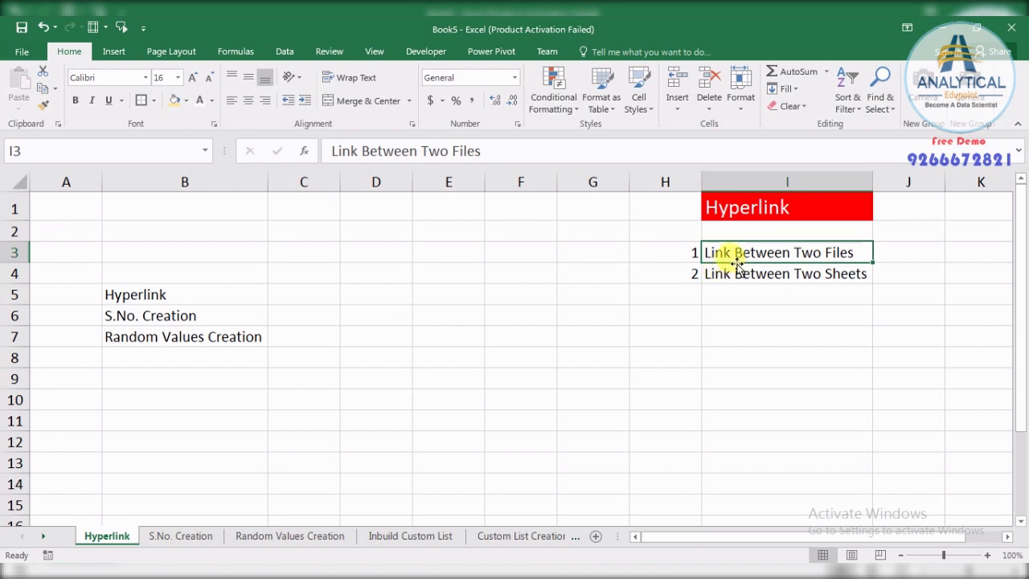
click(186, 101)
click(250, 220)
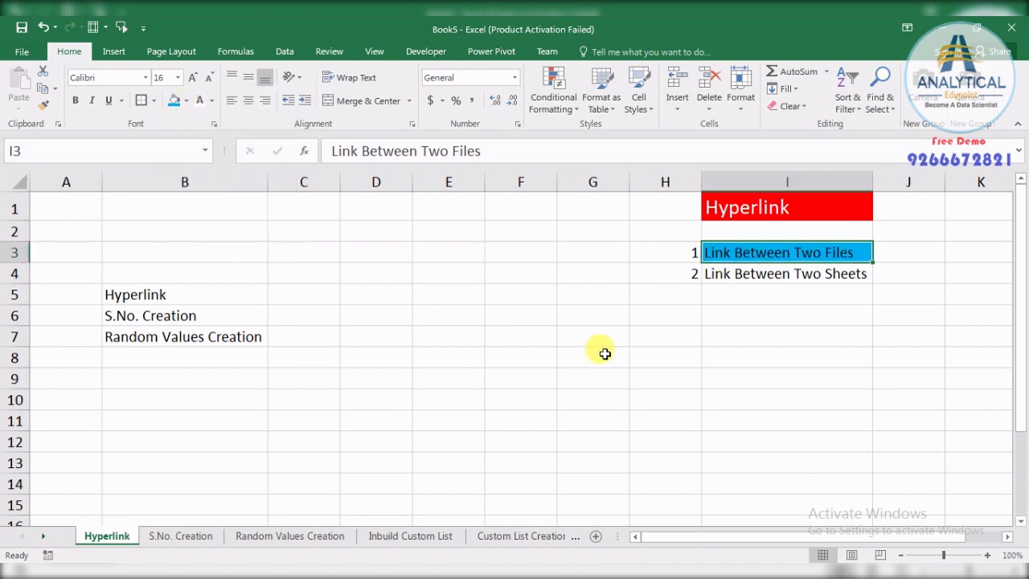
click(602, 351)
- Fill cell I4, "Link Between Two Sheets", with the standard dark blue and make its text white
click(755, 278)
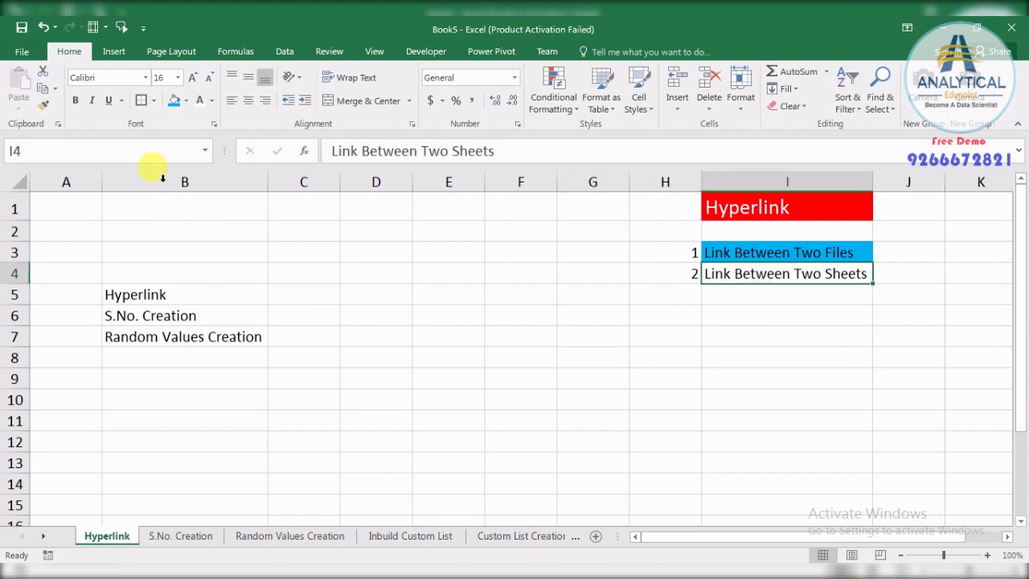
click(186, 101)
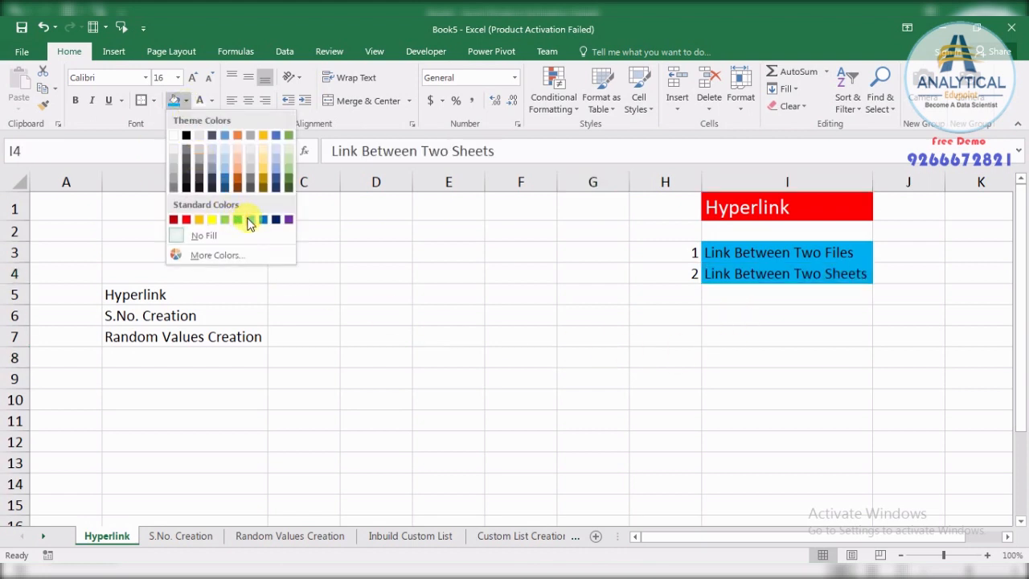
click(276, 219)
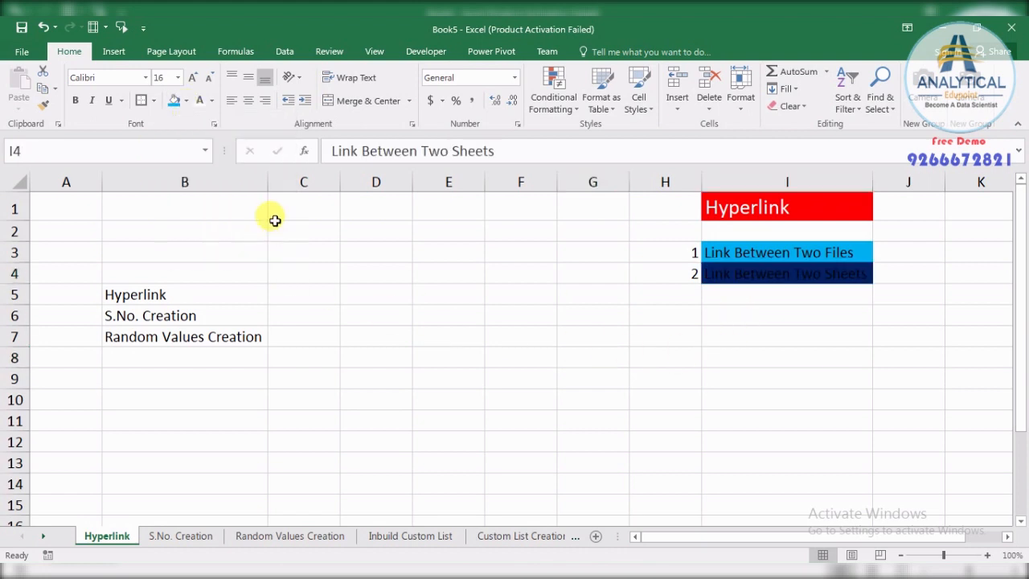
click(200, 101)
click(506, 358)
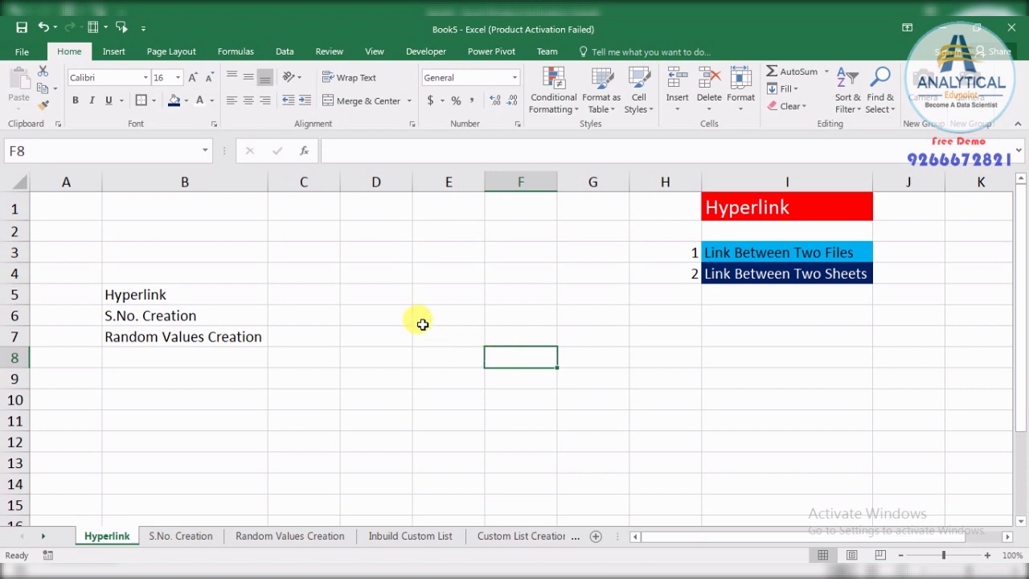
click(360, 296)
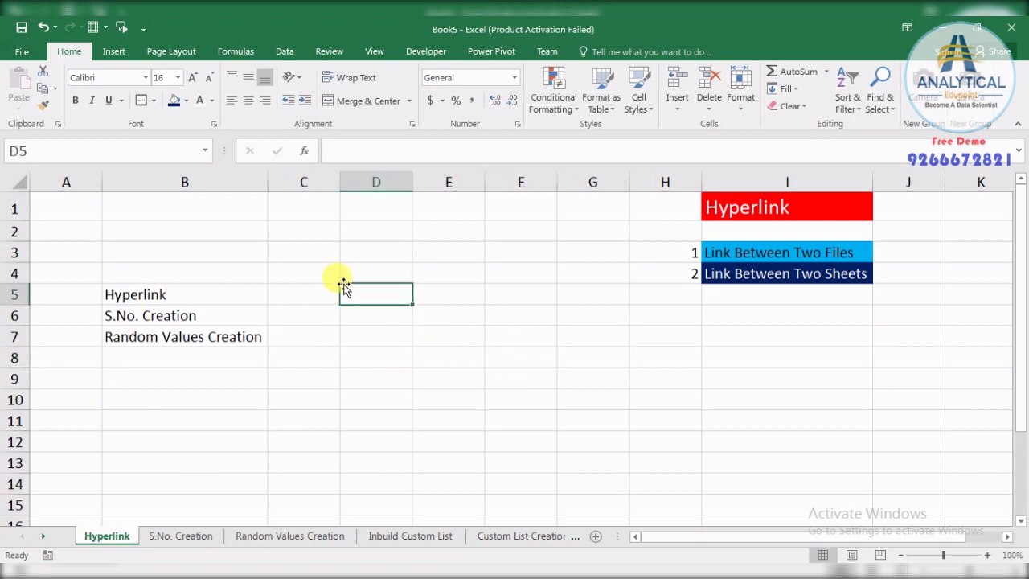
click(380, 274)
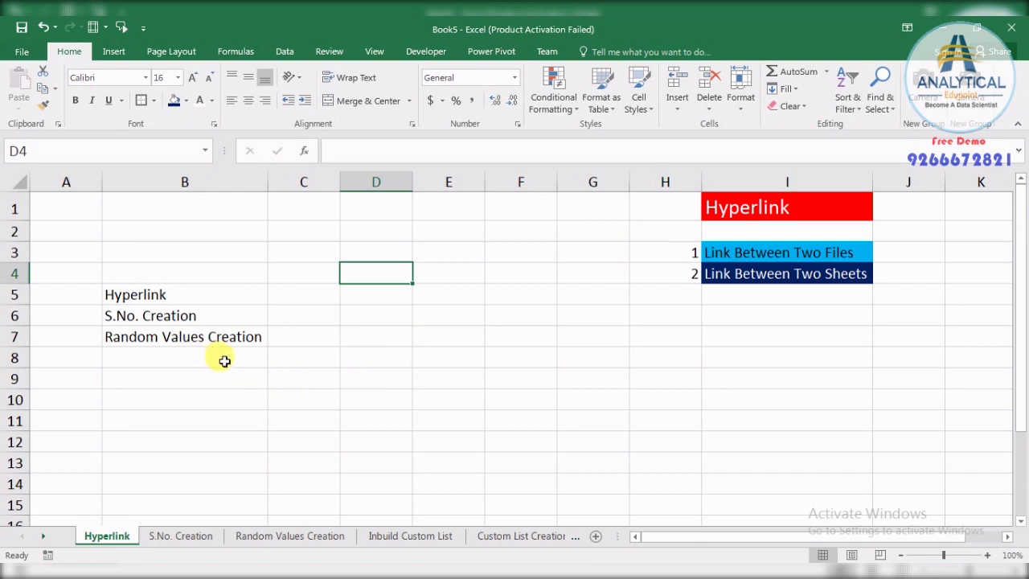
- Review the Custom List Creation, Remove Duplicate and Format Painter sheets, and return to the topic list on the Hyperlink sheet
click(497, 536)
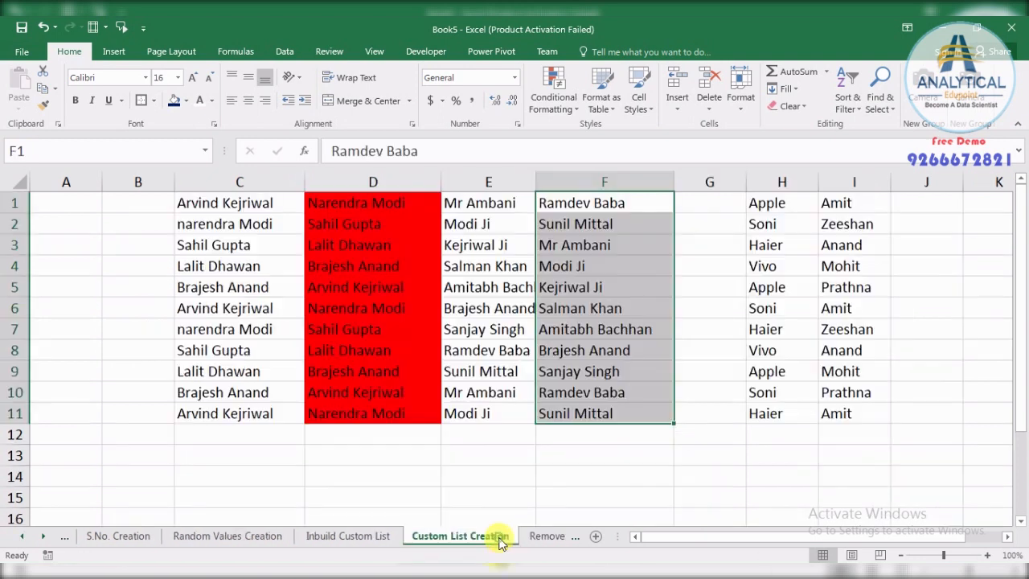
click(545, 536)
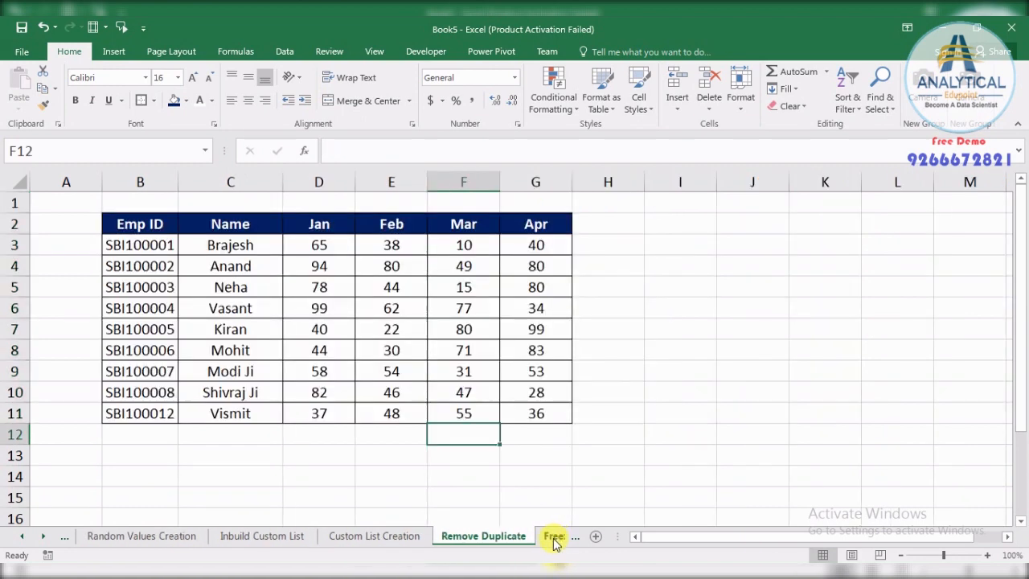
click(42, 536)
click(43, 536)
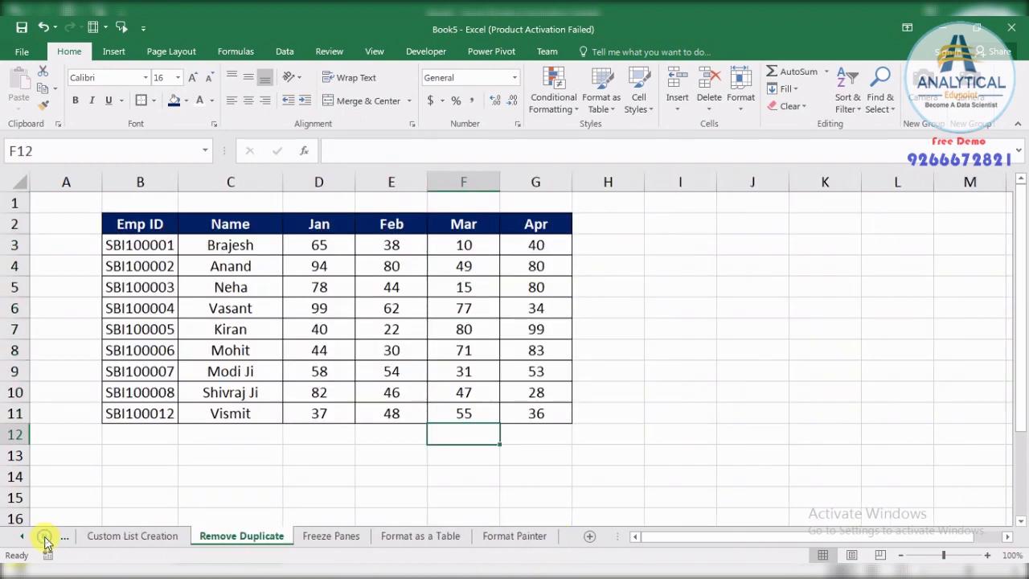
click(510, 536)
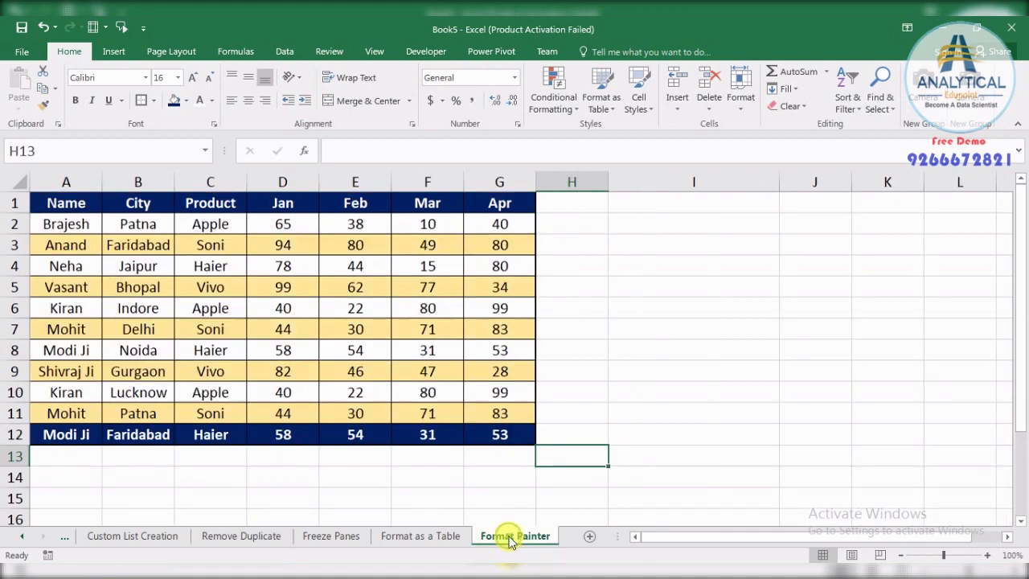
click(21, 537)
click(22, 537)
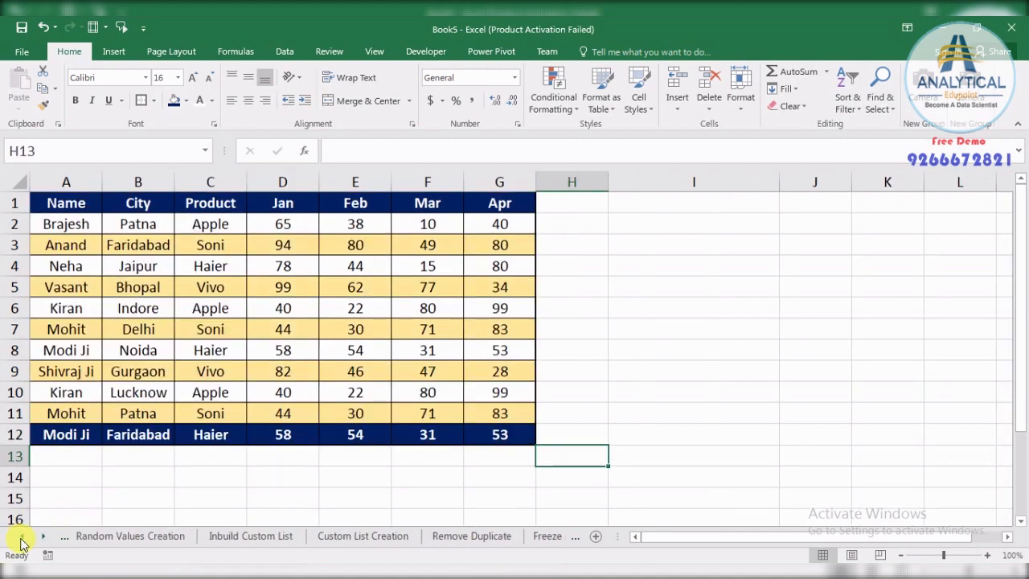
click(21, 537)
click(22, 537)
click(107, 536)
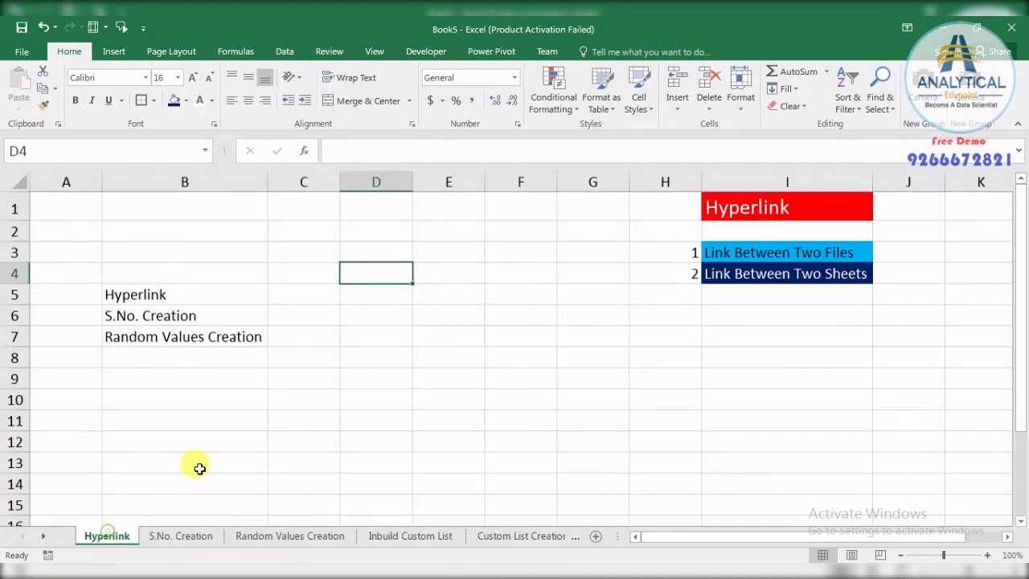
click(185, 442)
click(172, 315)
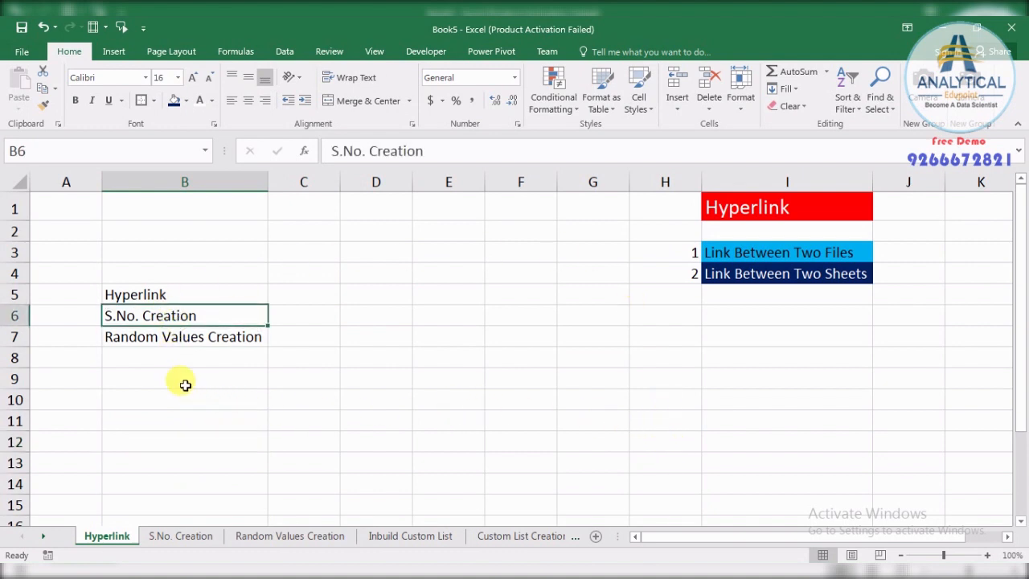
click(139, 354)
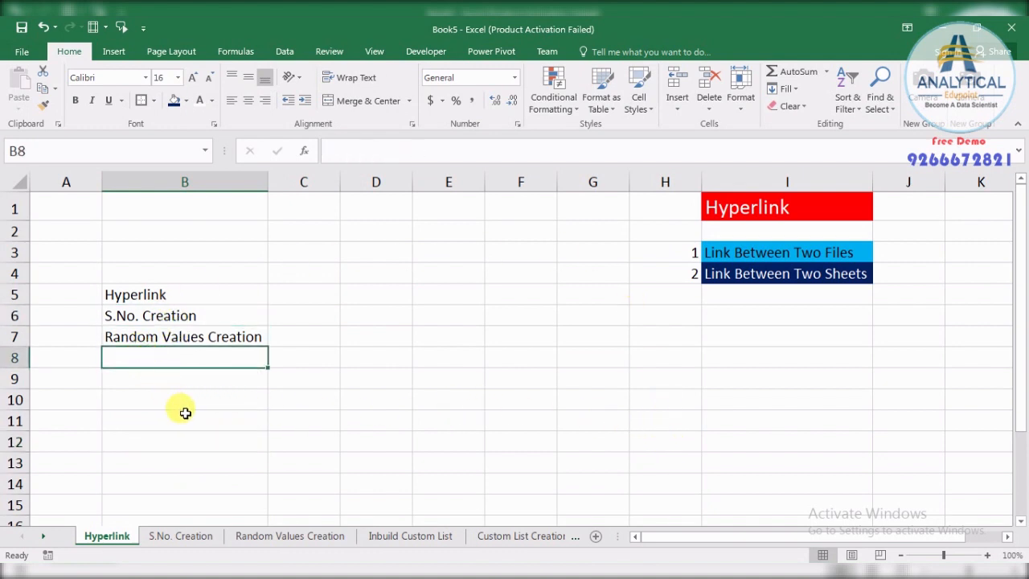
- Fill the "Hyperlink" topic heading in cell B5 with dark blue and make its text white
click(151, 294)
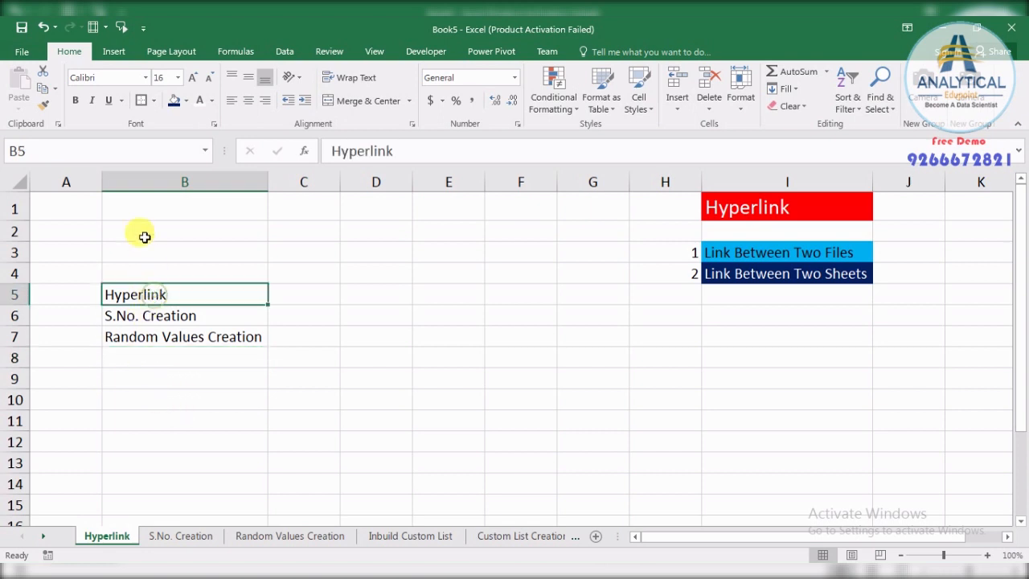
click(172, 100)
click(200, 100)
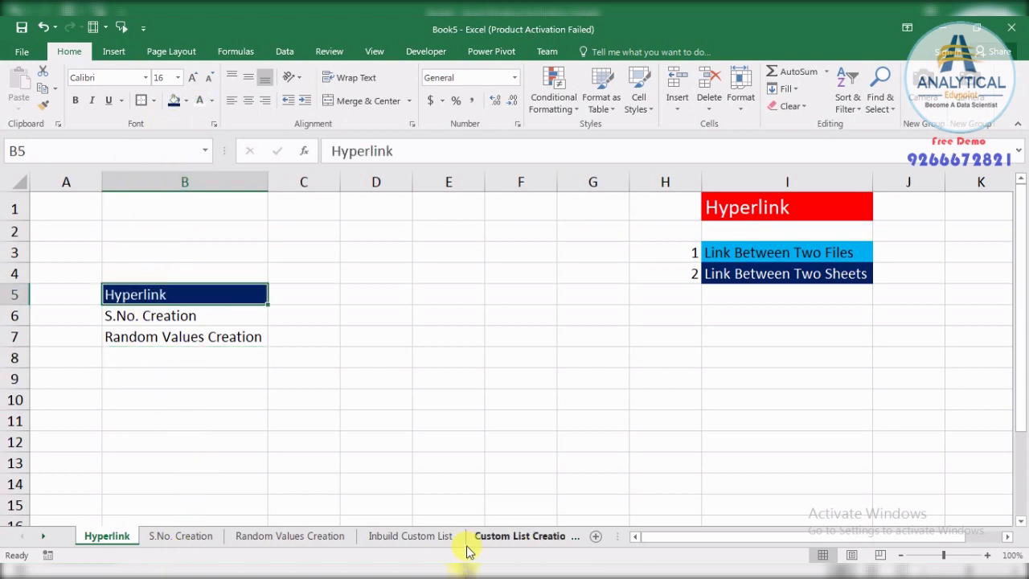
click(193, 454)
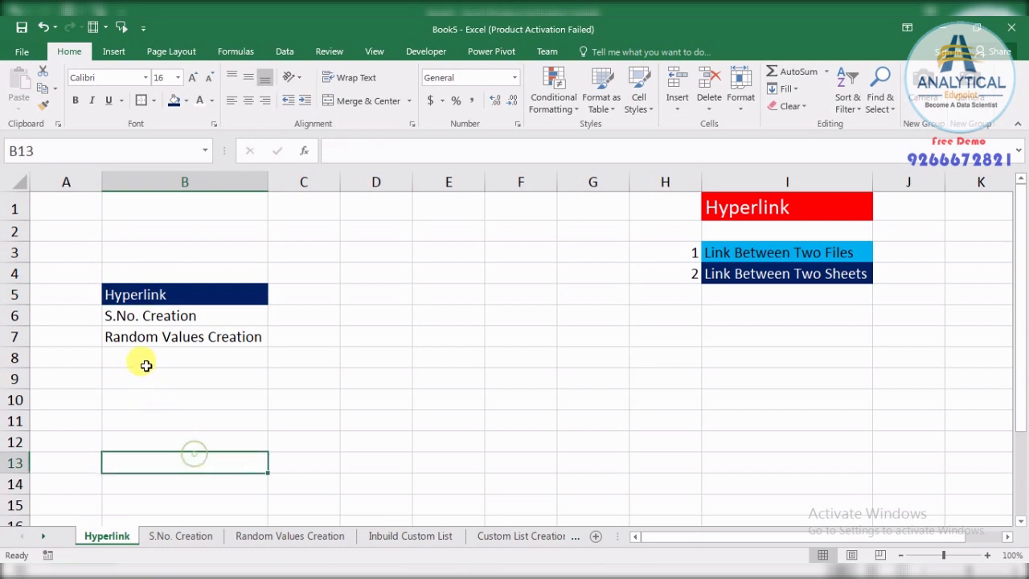
- Add the topics "Inbuild Custom List" in cell B8 and "Custom List Creation" in cell B9
click(146, 366)
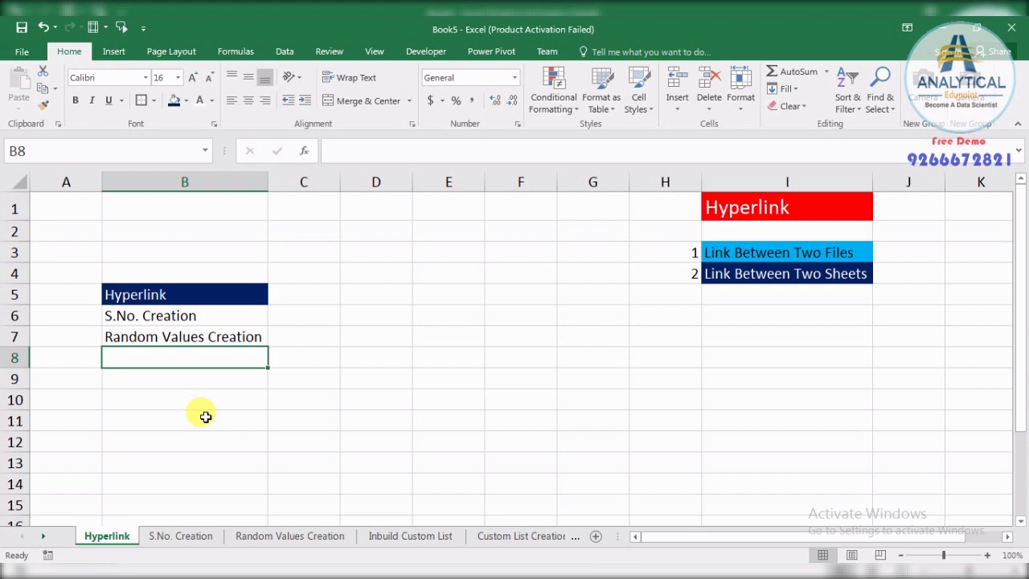
text(Inbui)
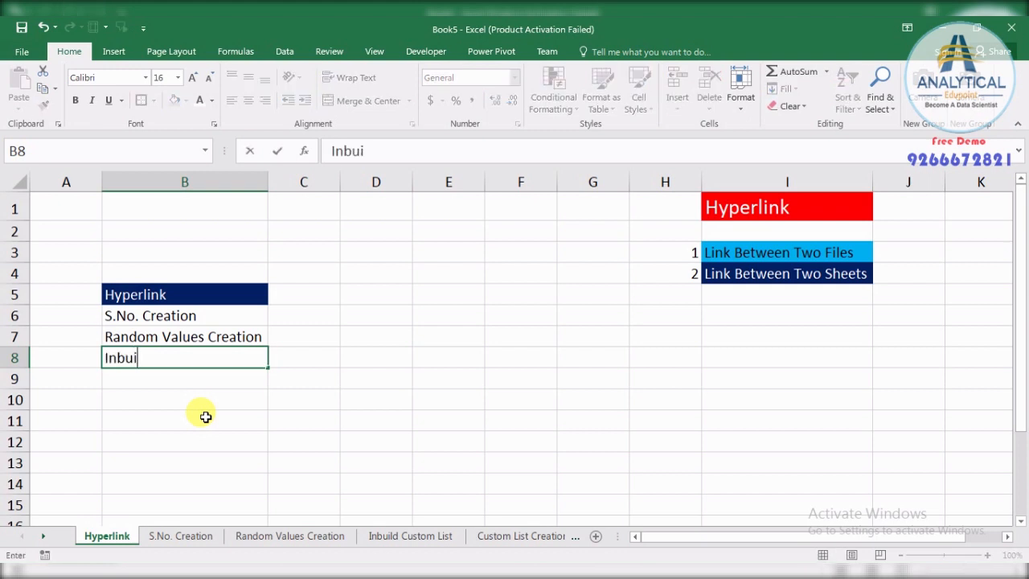
text(ld Custo)
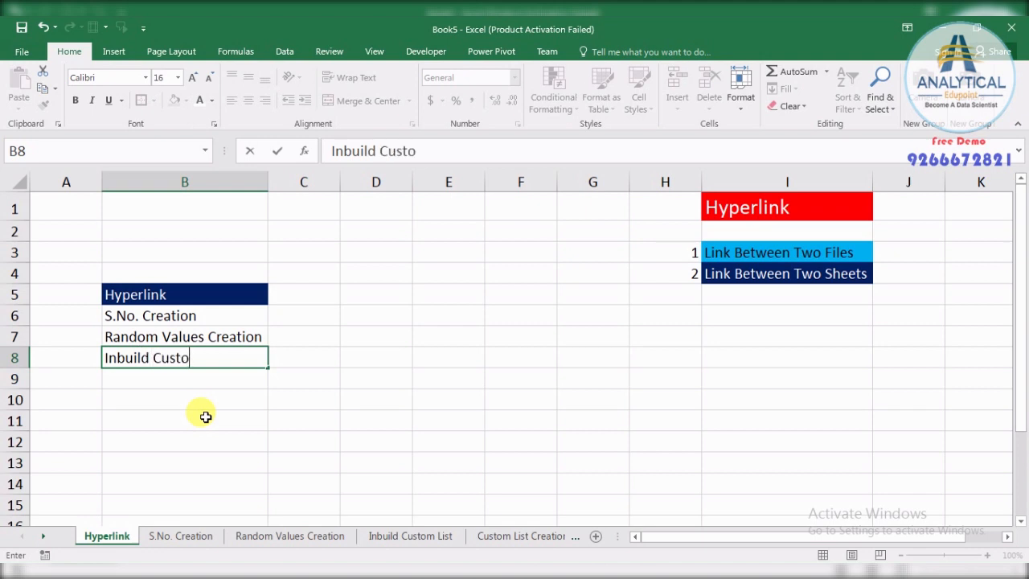
text(m List)
key(Return)
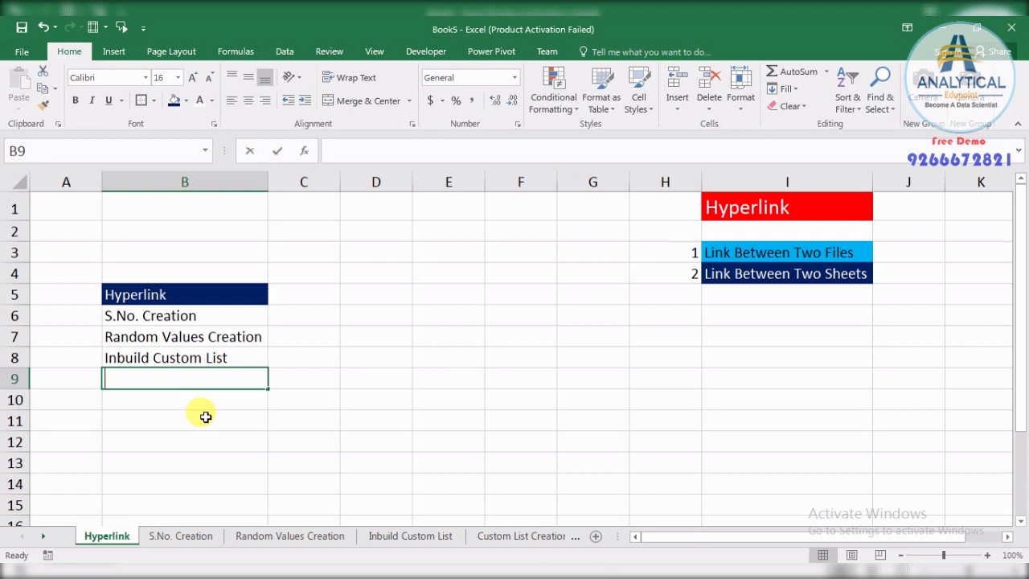
text(Custom)
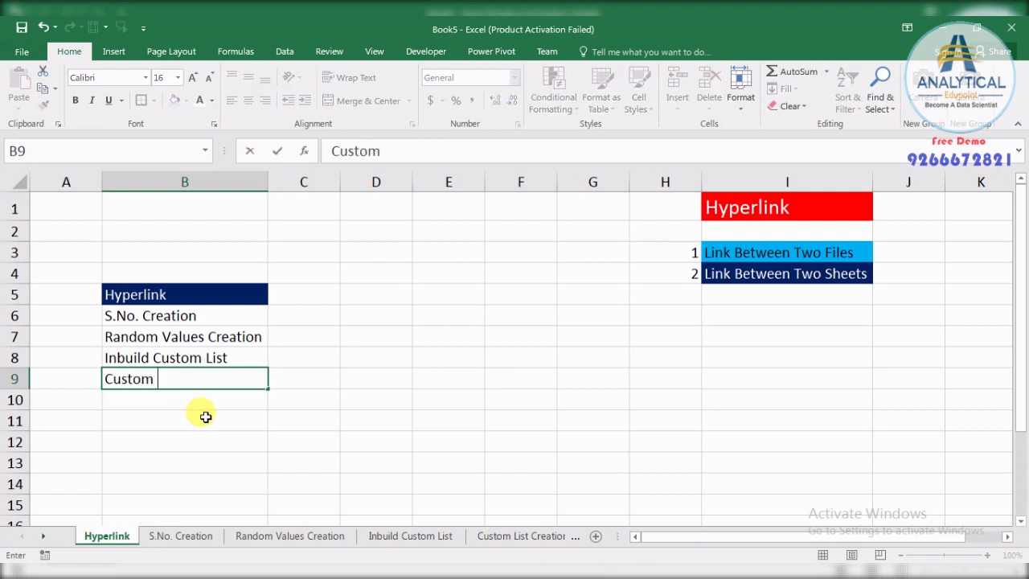
text( List Creation)
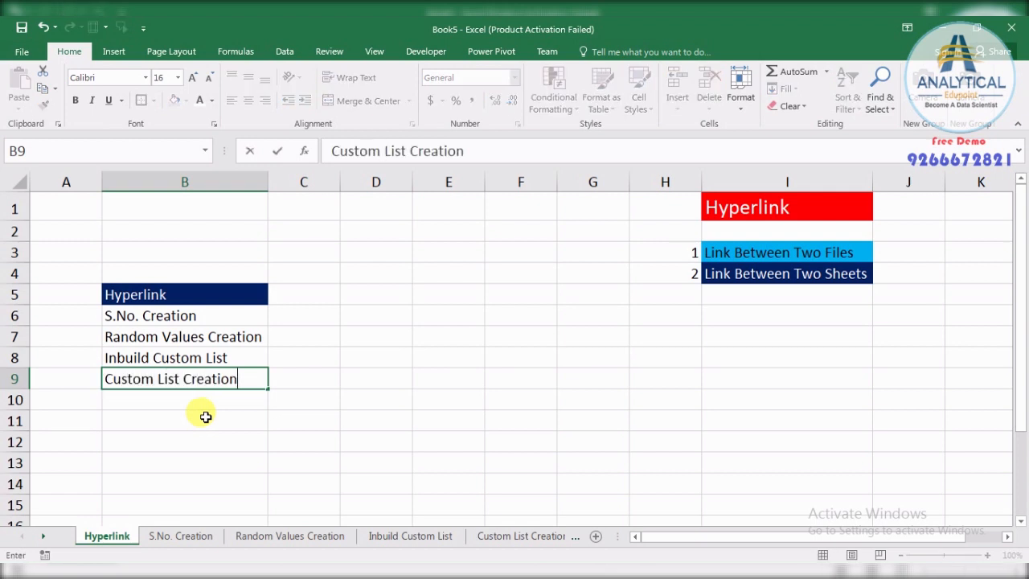
key(Return)
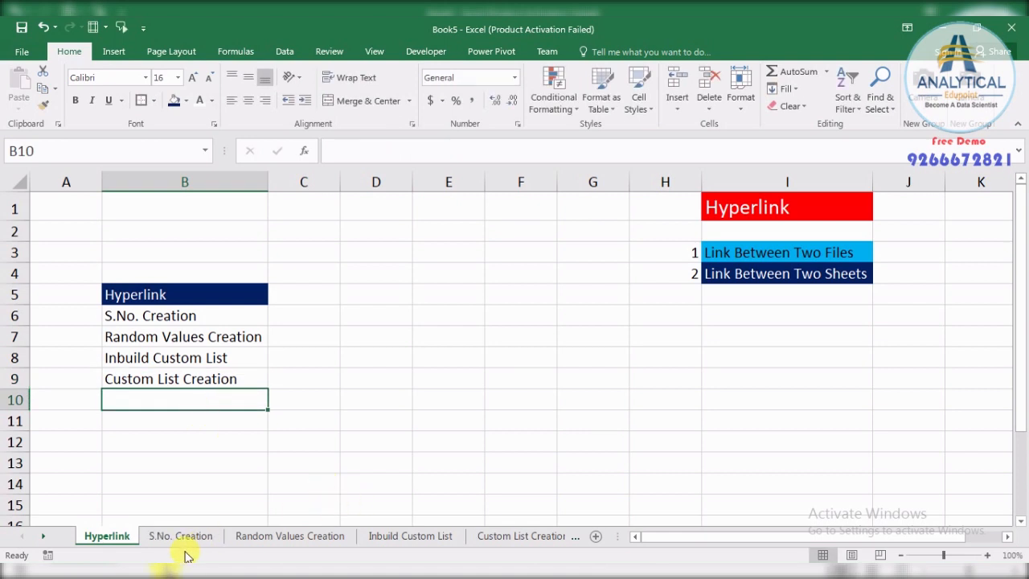
- Continue the topic list with "Remove Duplicate", "Freeze panes" and "Format As a Table" in cells B10 to B12
click(43, 537)
click(44, 537)
click(45, 537)
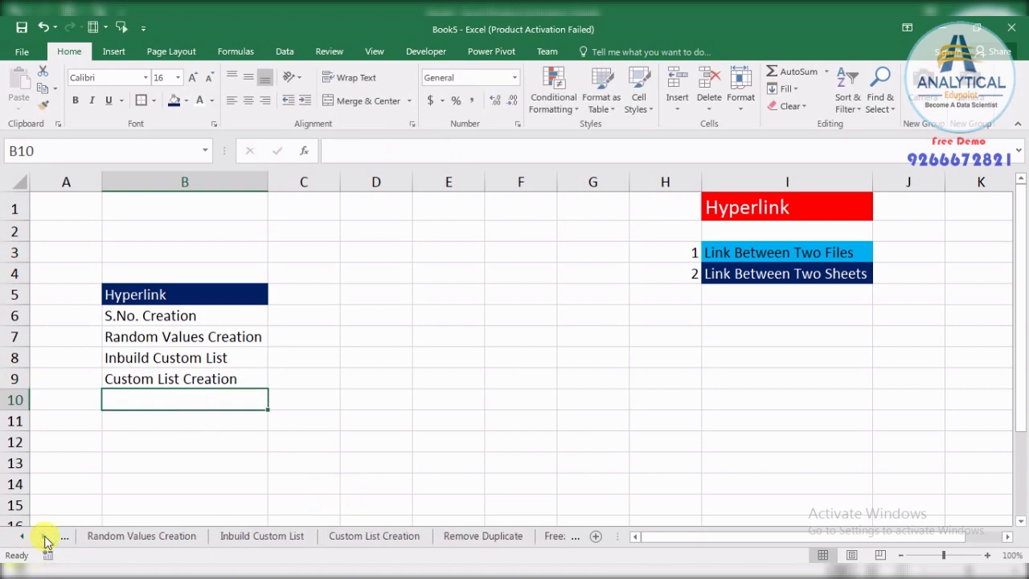
click(43, 537)
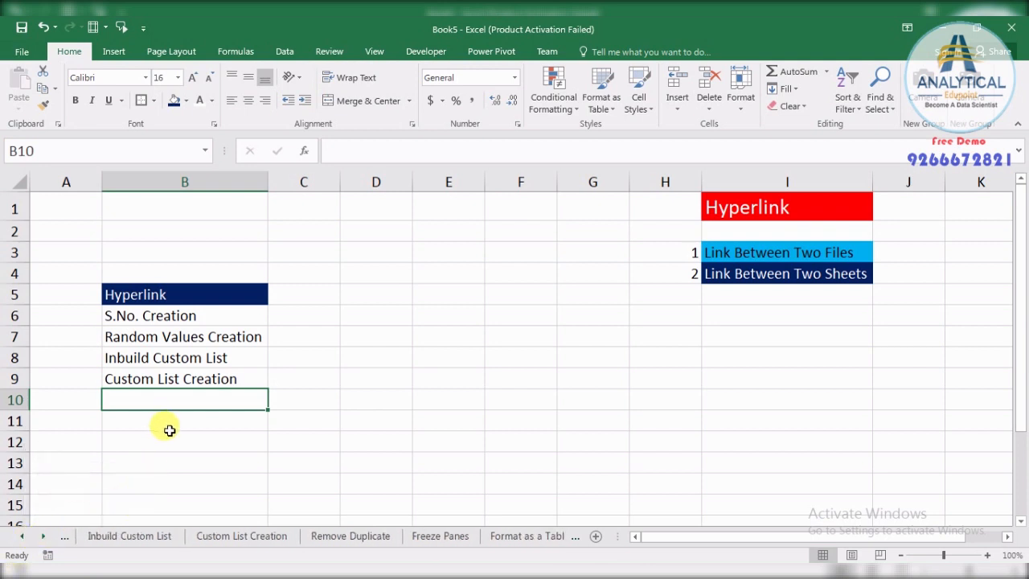
text(Remove Duplicate)
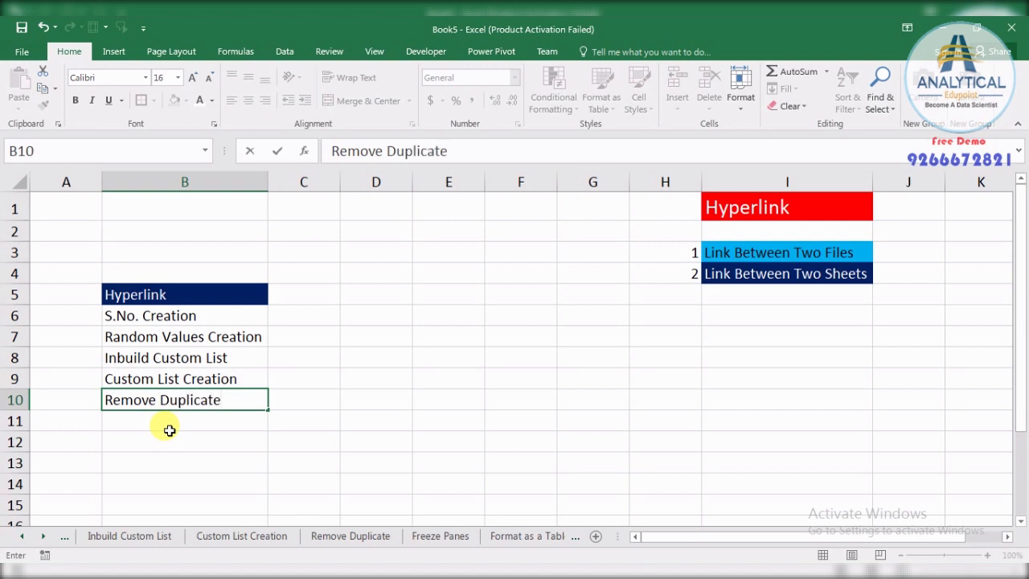
key(Return)
text(Freeze panes)
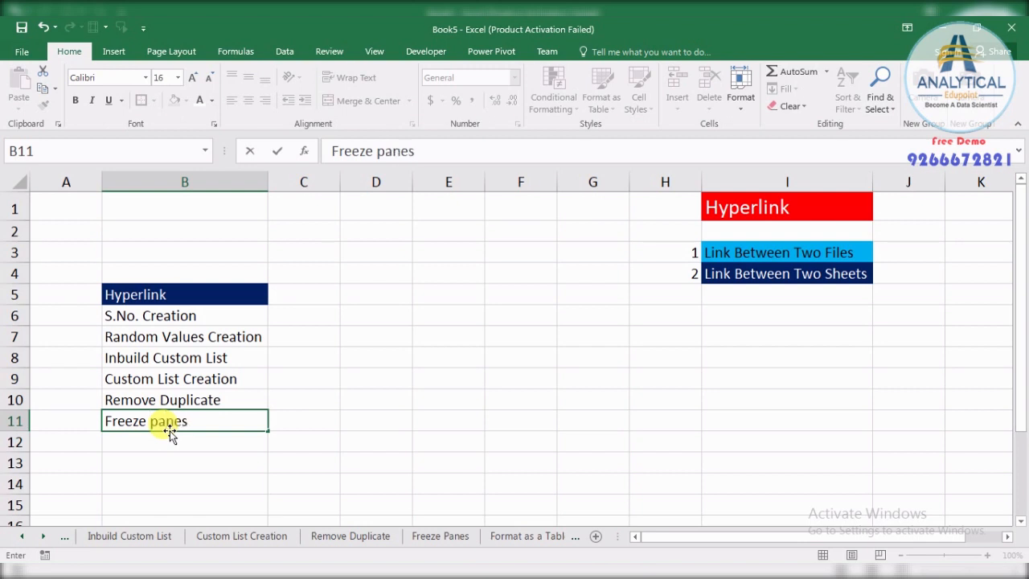
key(Return)
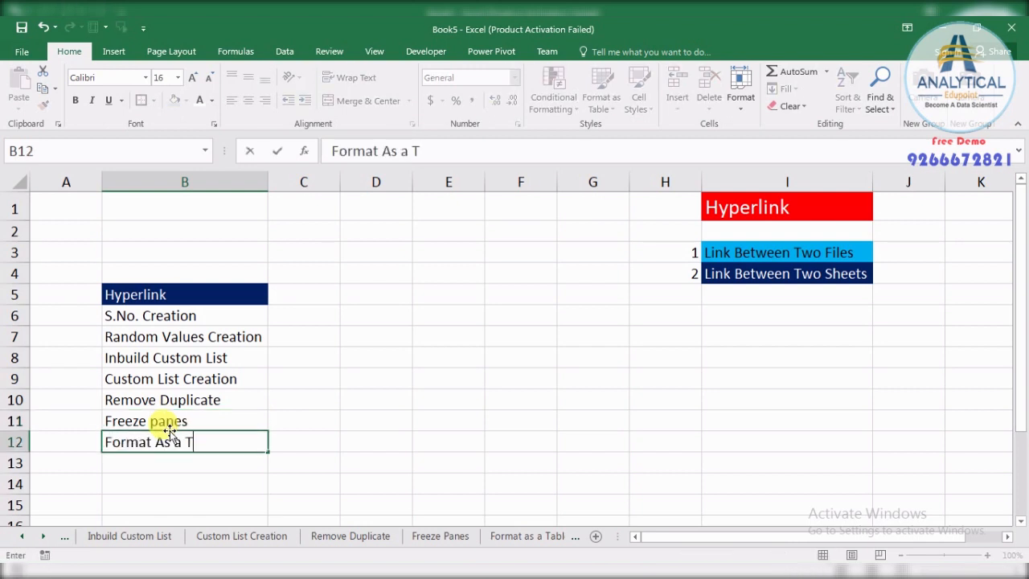
key(Return)
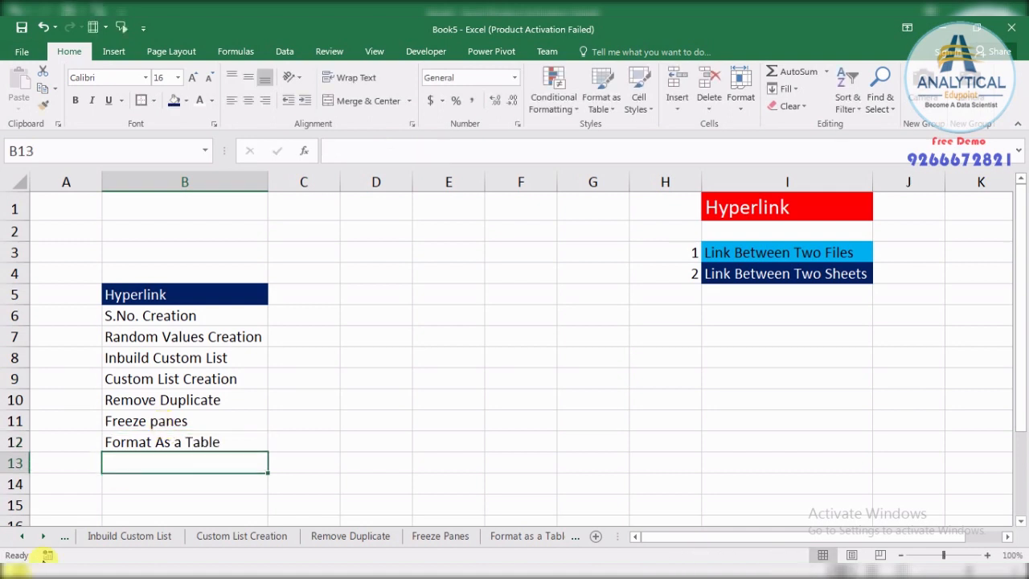
- Complete the topic list with "Format Painter" in cell B13, matching the last sheet's name
click(44, 537)
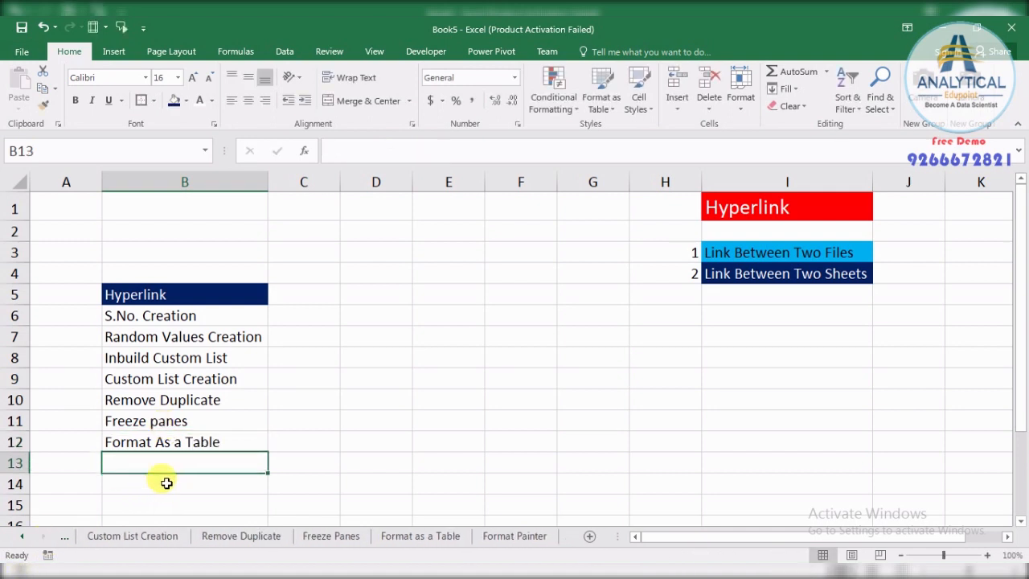
text(Format )
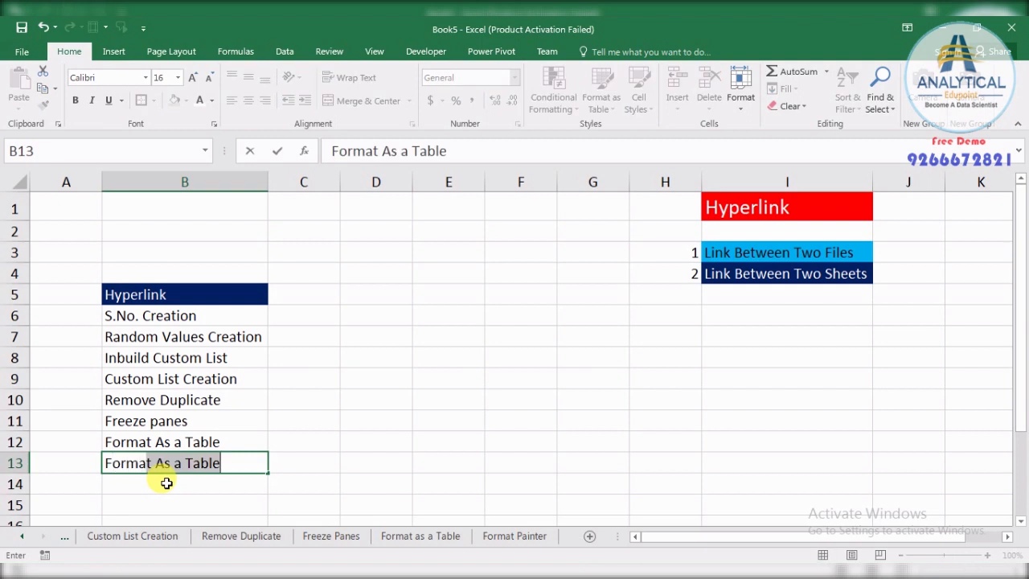
text(Painter)
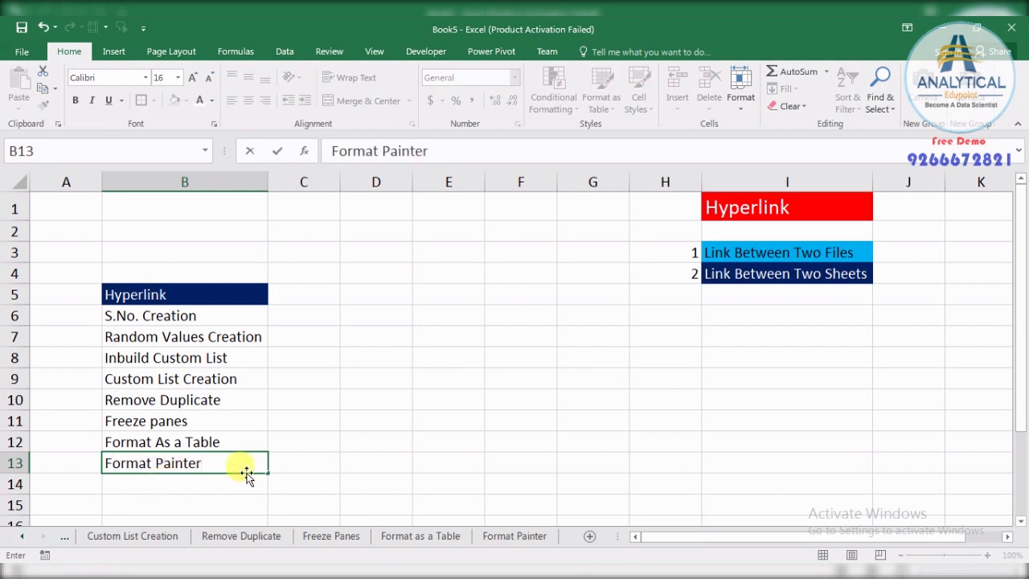
click(375, 464)
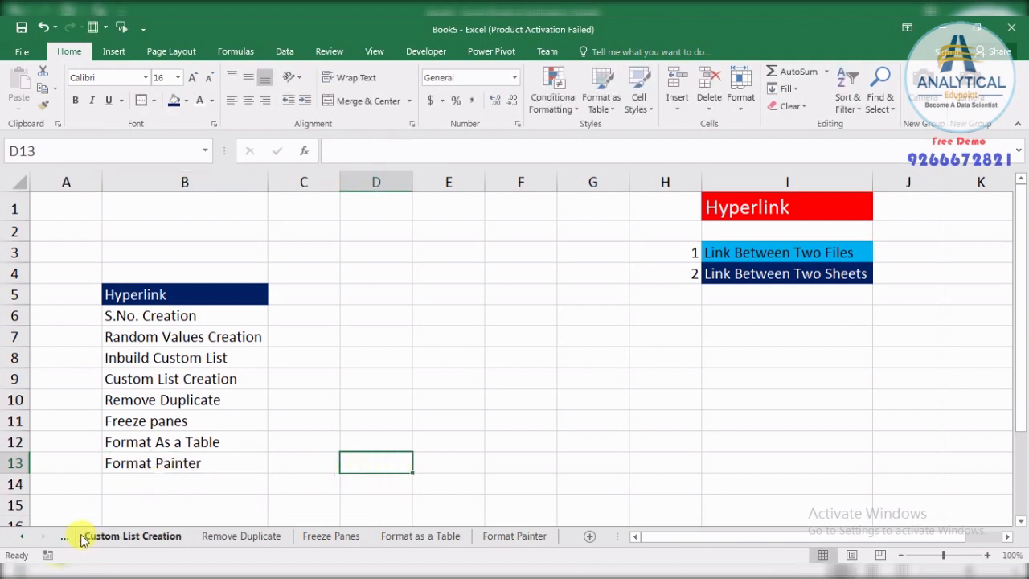
click(21, 537)
click(22, 536)
click(22, 536)
click(20, 537)
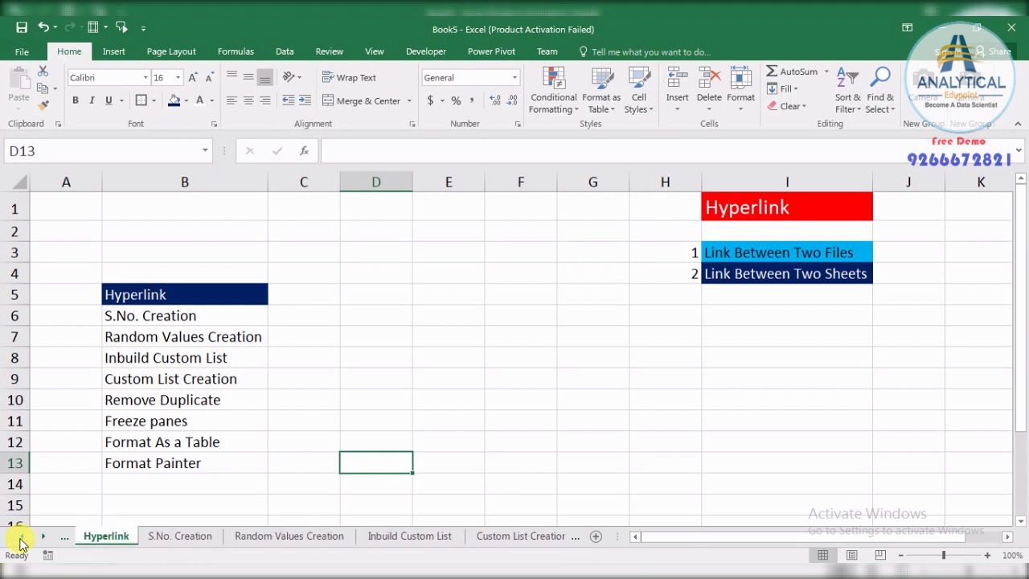
- Create a list in cells E5 to E8 with the heading "Files" and the entries "Word", "Excel" and "PDF"
click(310, 383)
click(420, 366)
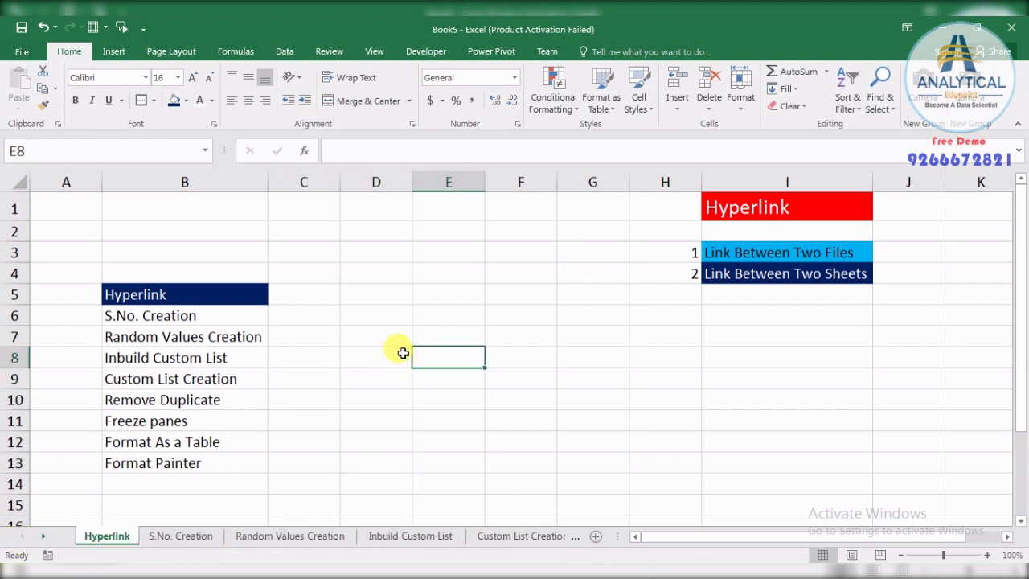
click(417, 296)
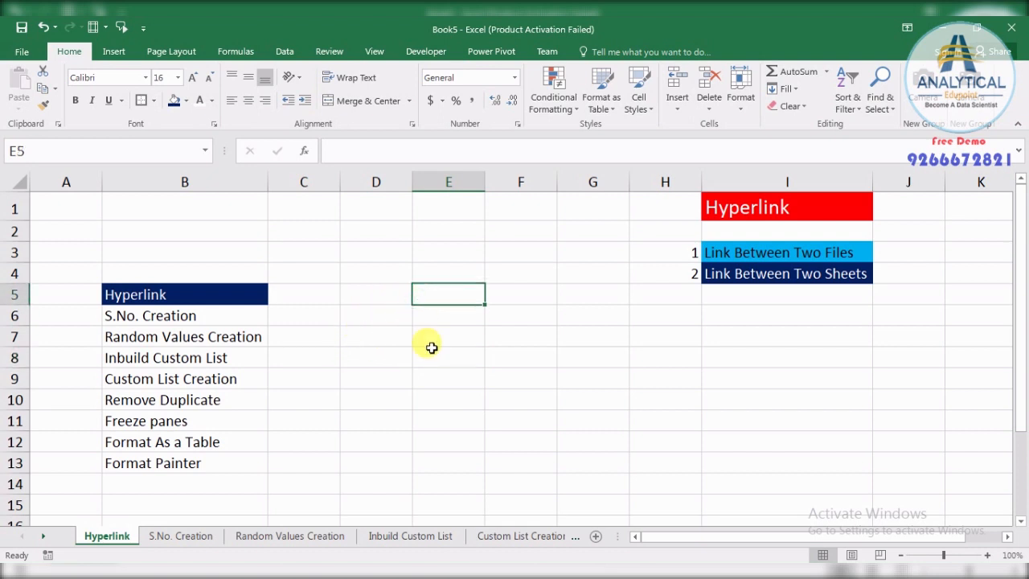
text(Files)
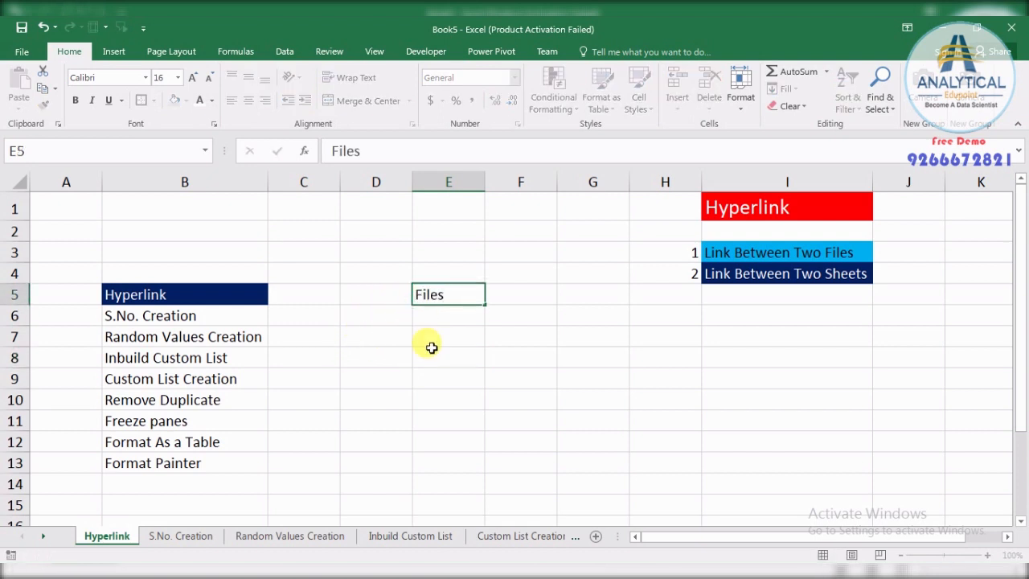
key(Return)
text(Word)
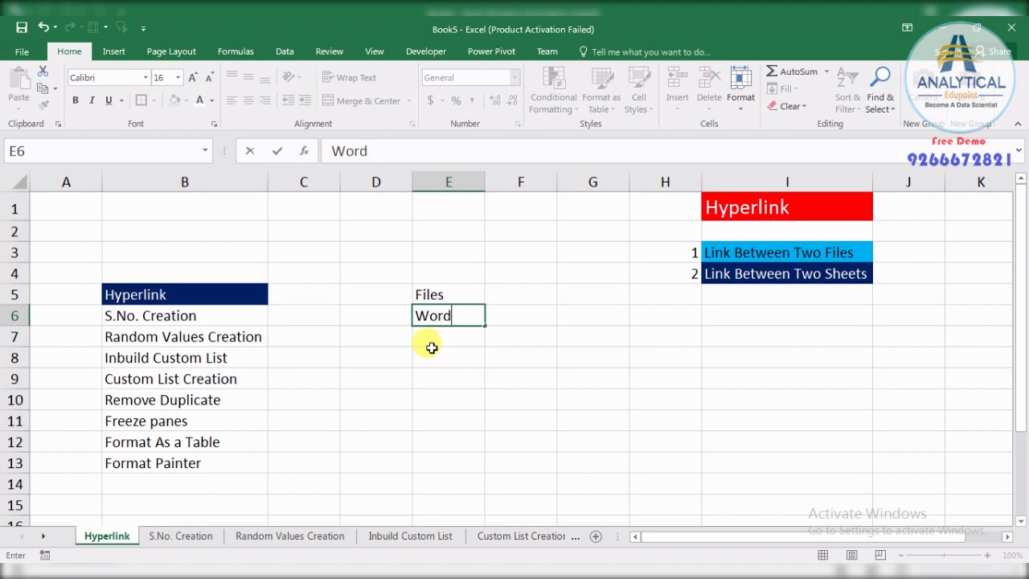
key(Return)
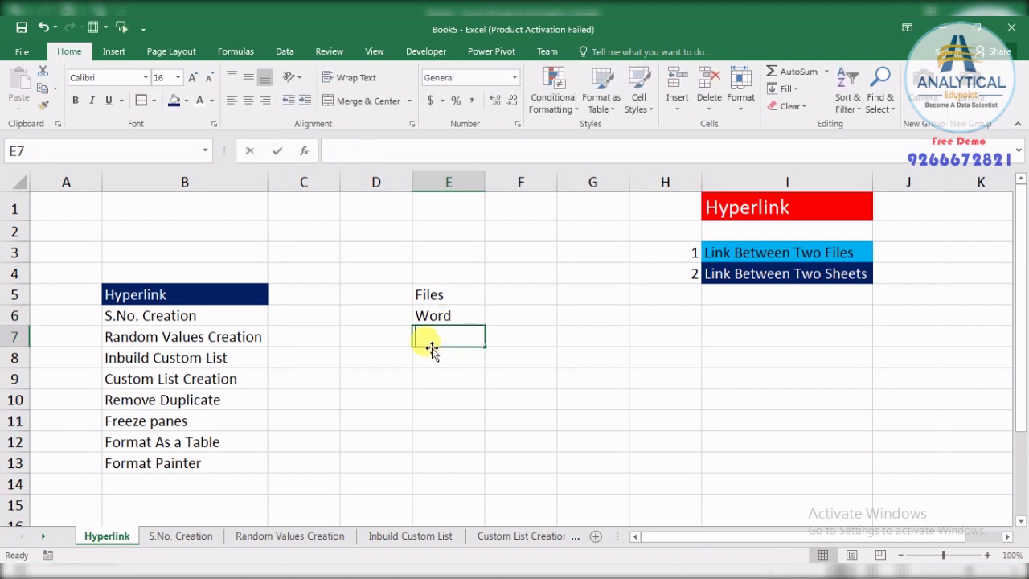
text(Excel)
key(Return)
text(PDF)
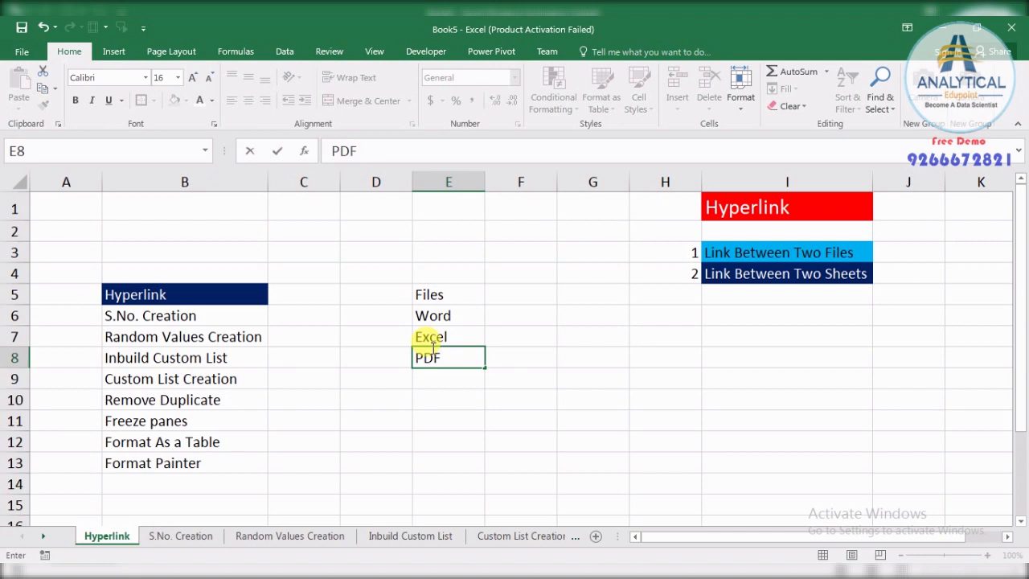
key(Return)
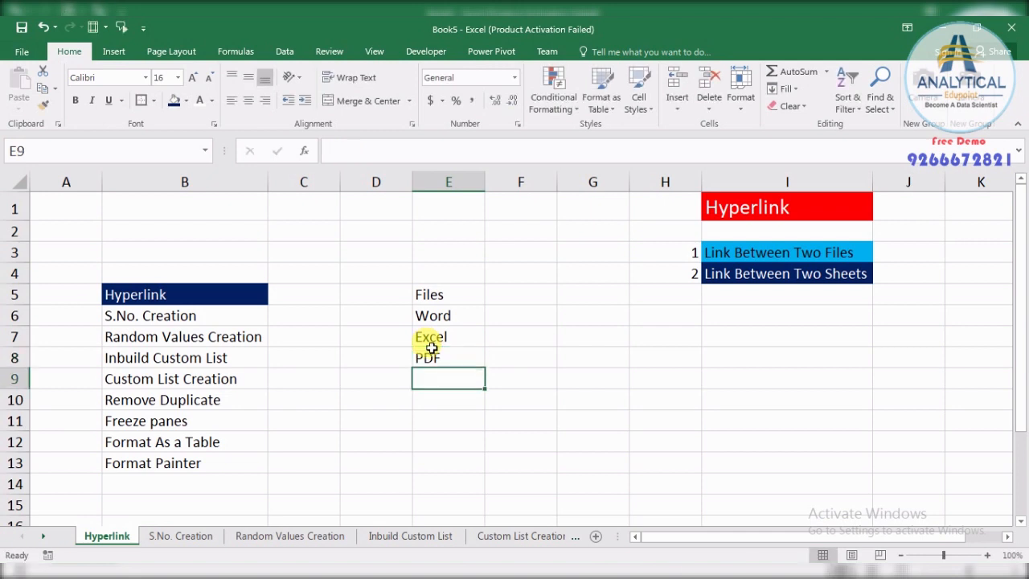
- Fill the "Files" heading in cell E5 with dark blue and make its text white
click(438, 298)
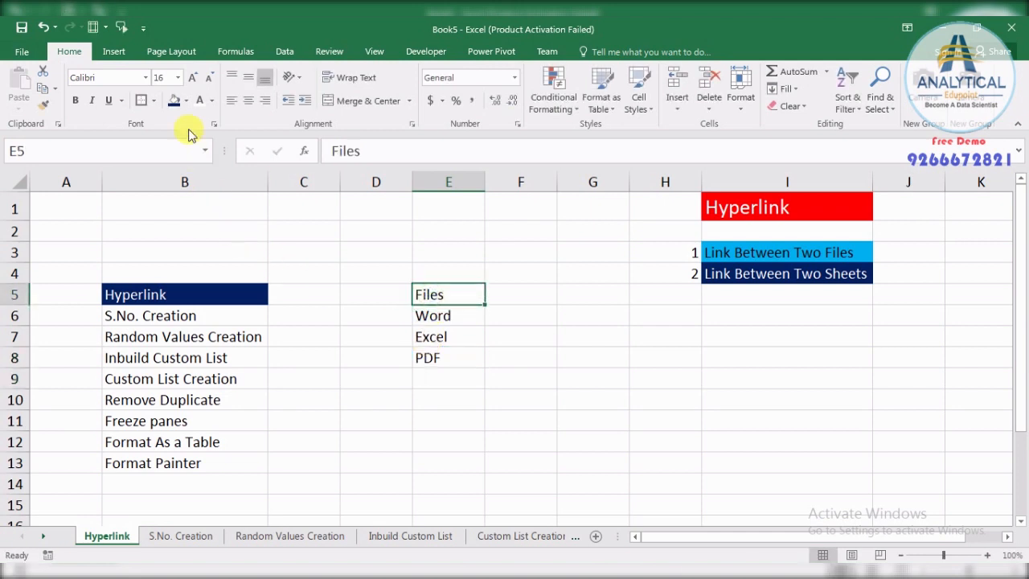
click(173, 100)
click(198, 100)
click(583, 396)
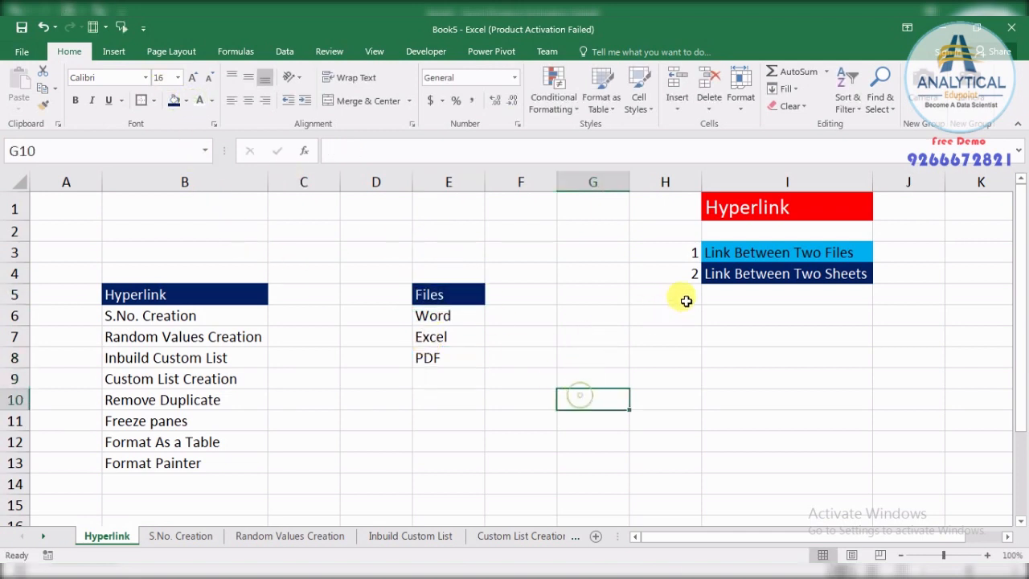
- Examine the two link types in cells I3 and I4 alongside the Files list in column E
click(741, 258)
drag(450, 294, 450, 399)
click(788, 273)
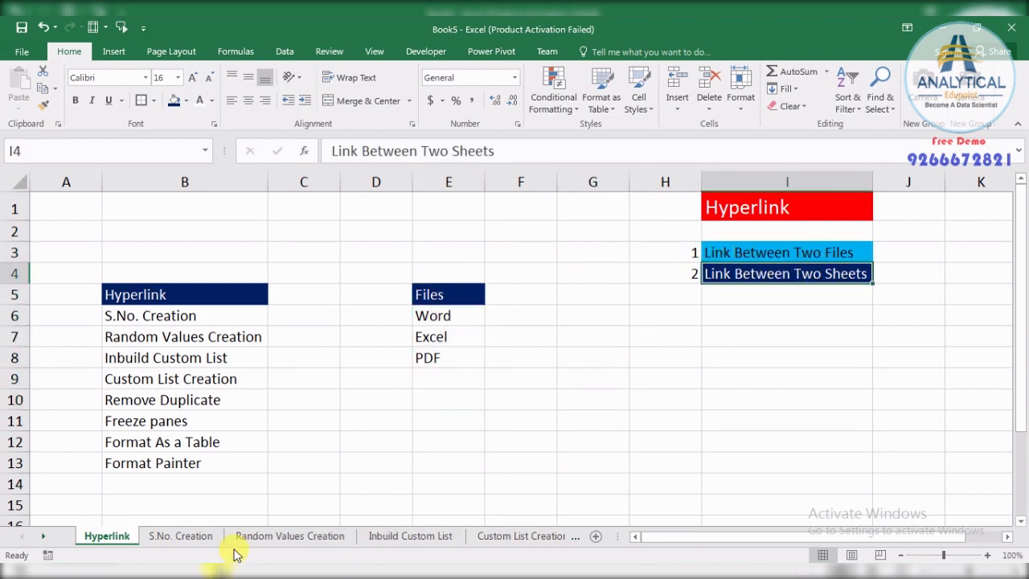
click(588, 455)
click(763, 209)
click(502, 395)
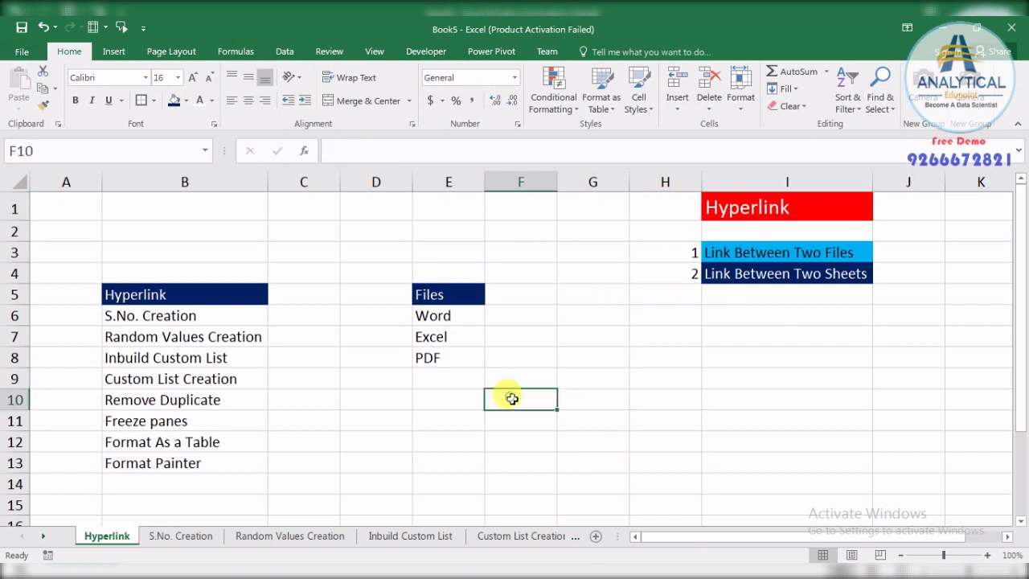
drag(443, 294, 450, 399)
click(620, 435)
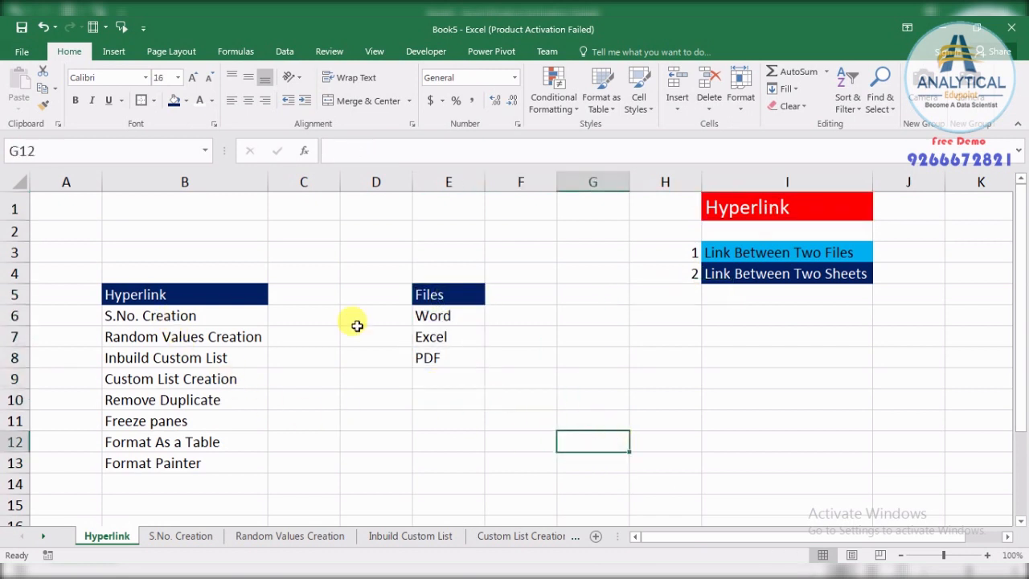
- Link the "Word" entry in cell E6 to the existing file links.docx in the Documents folder
right_click(448, 319)
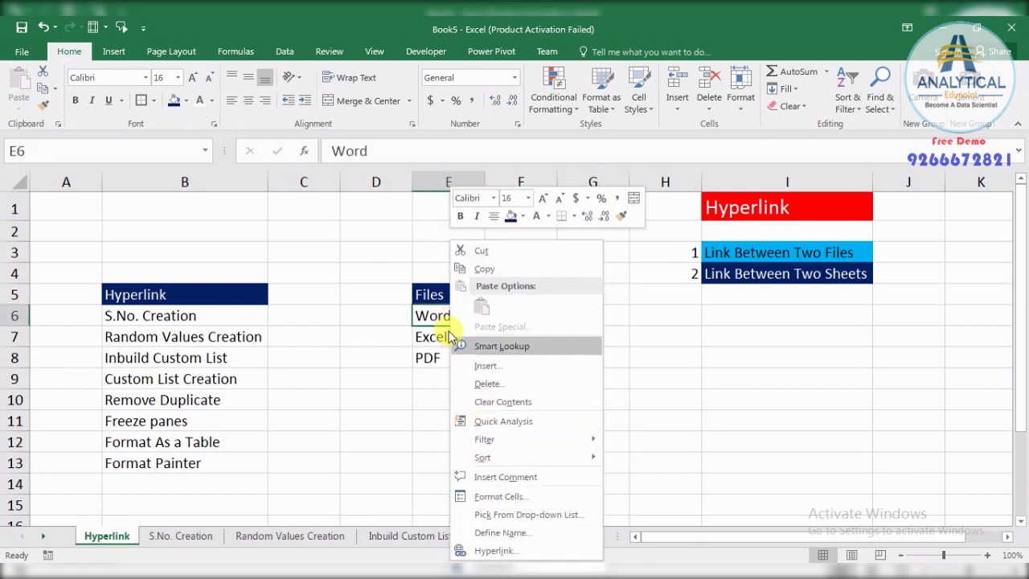
click(497, 551)
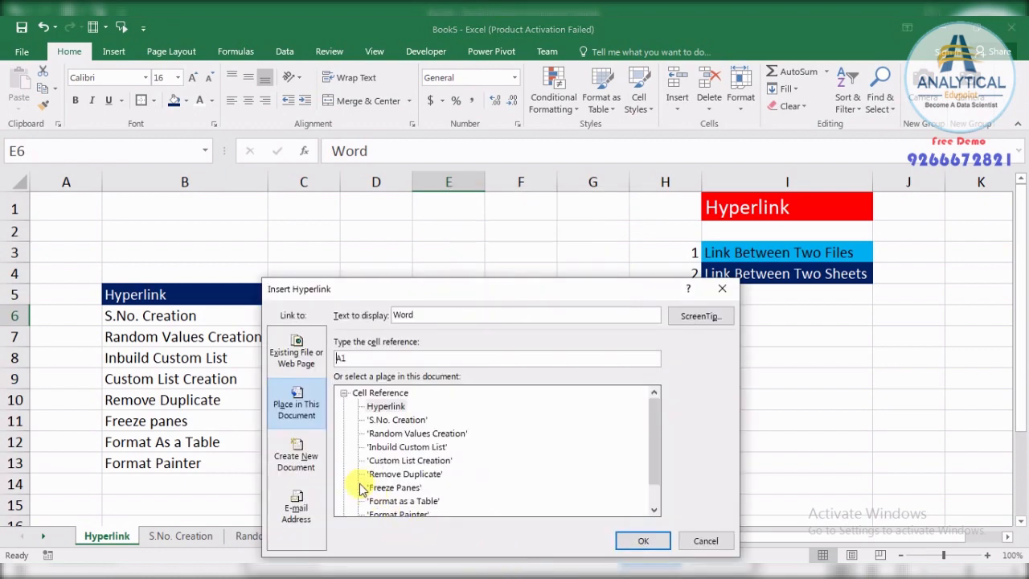
click(297, 361)
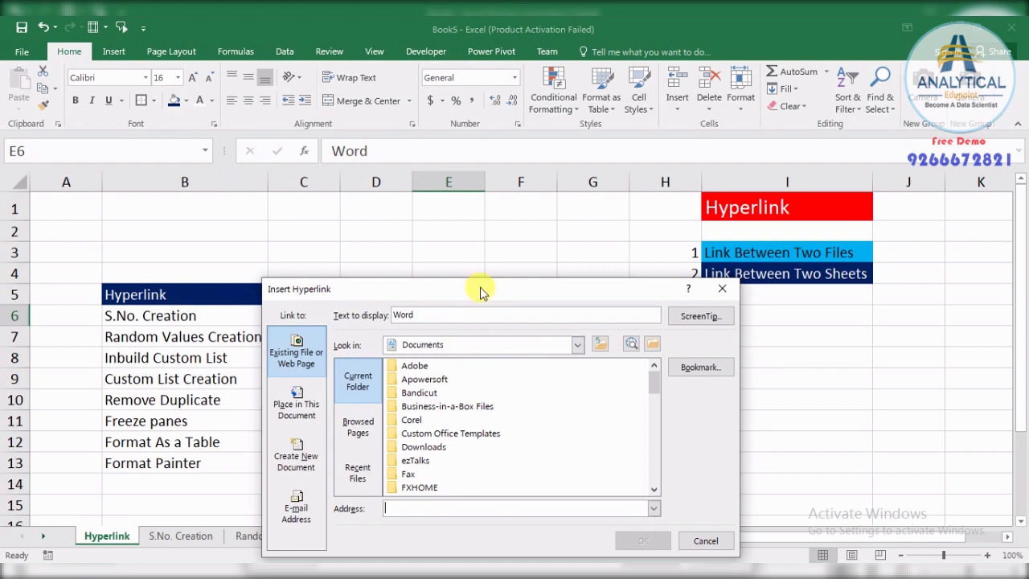
drag(480, 291, 717, 233)
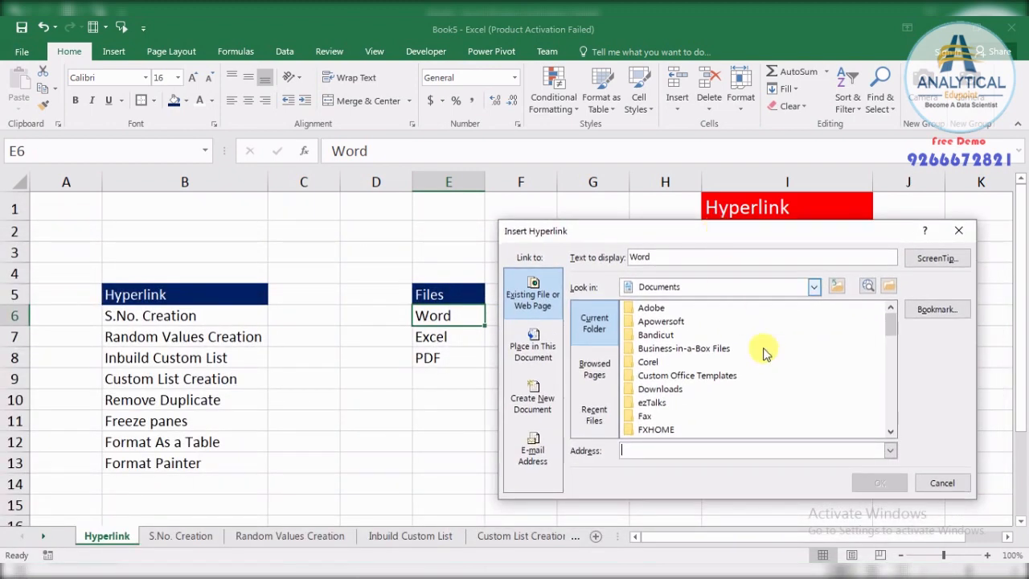
drag(889, 323, 890, 410)
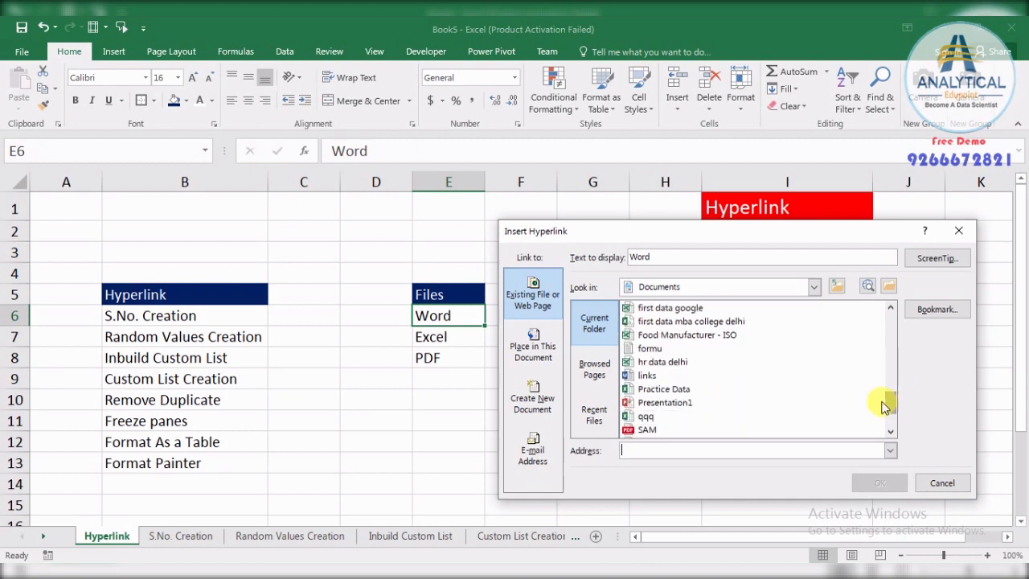
click(653, 375)
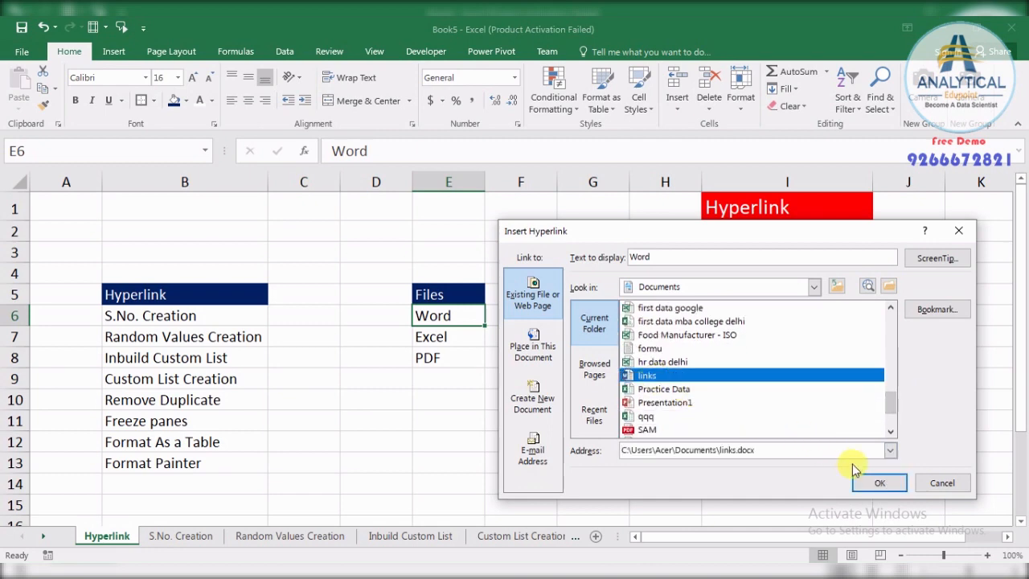
click(880, 484)
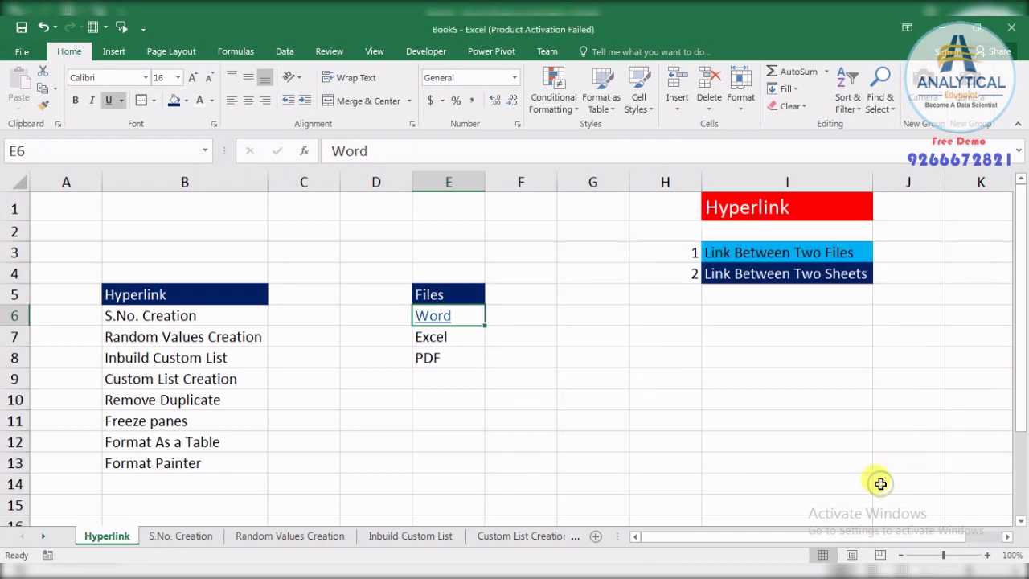
- Link the "Excel" entry in cell E7 to the existing workbook "dashboard 1.xlsx" in the Documents folder
click(456, 338)
right_click(457, 337)
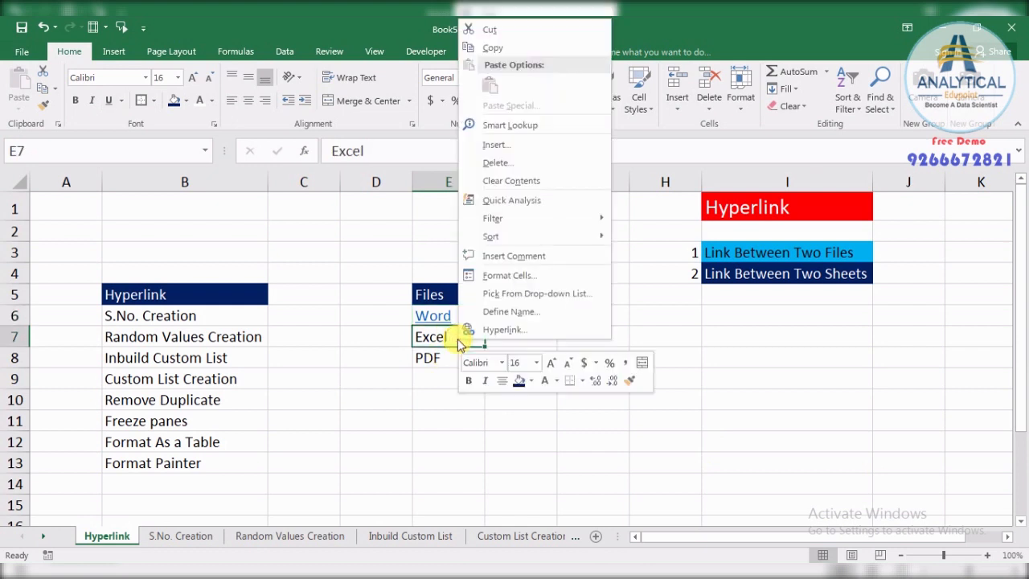
click(504, 331)
drag(652, 281, 655, 343)
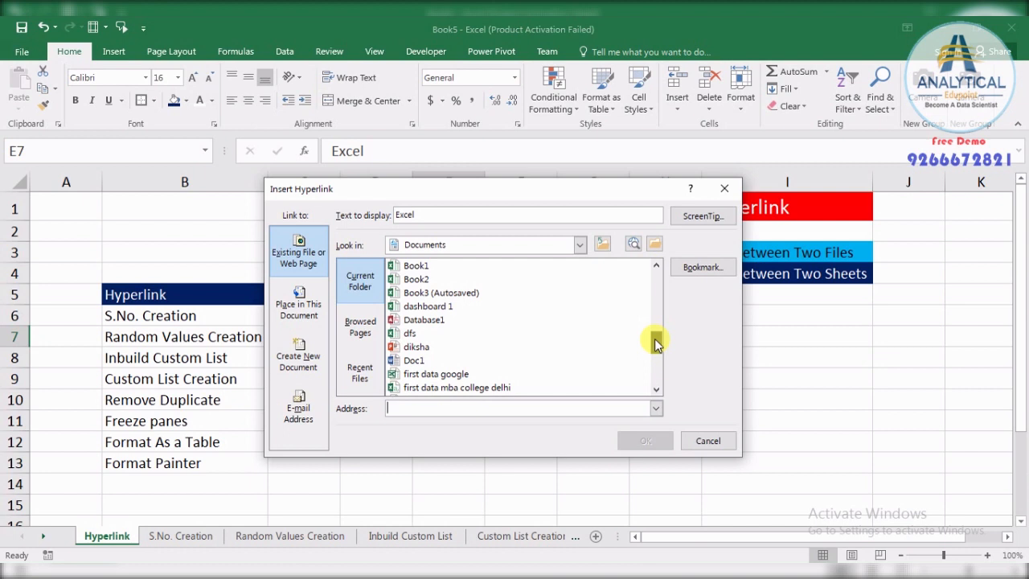
drag(655, 343, 651, 322)
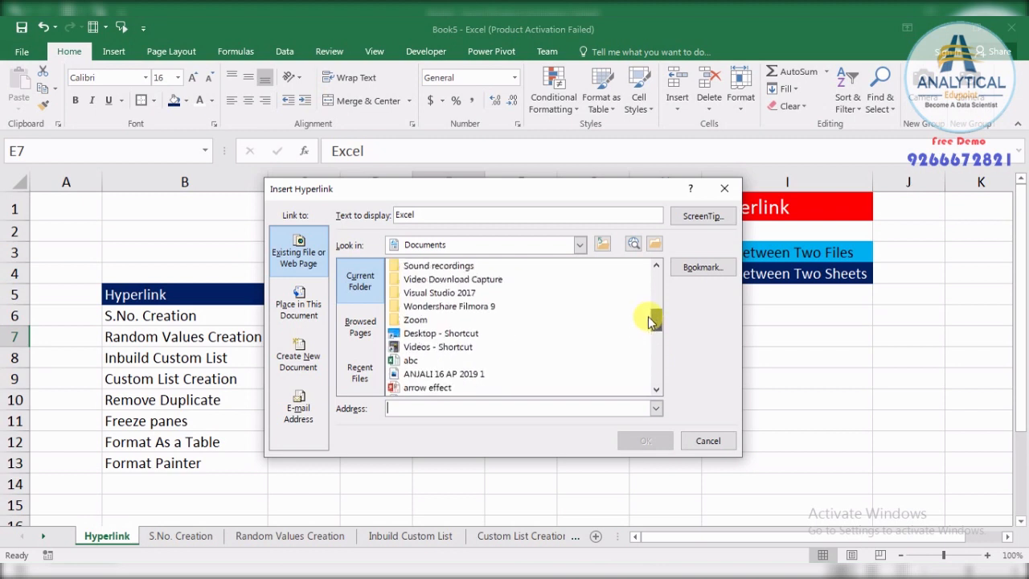
click(412, 362)
key(s)
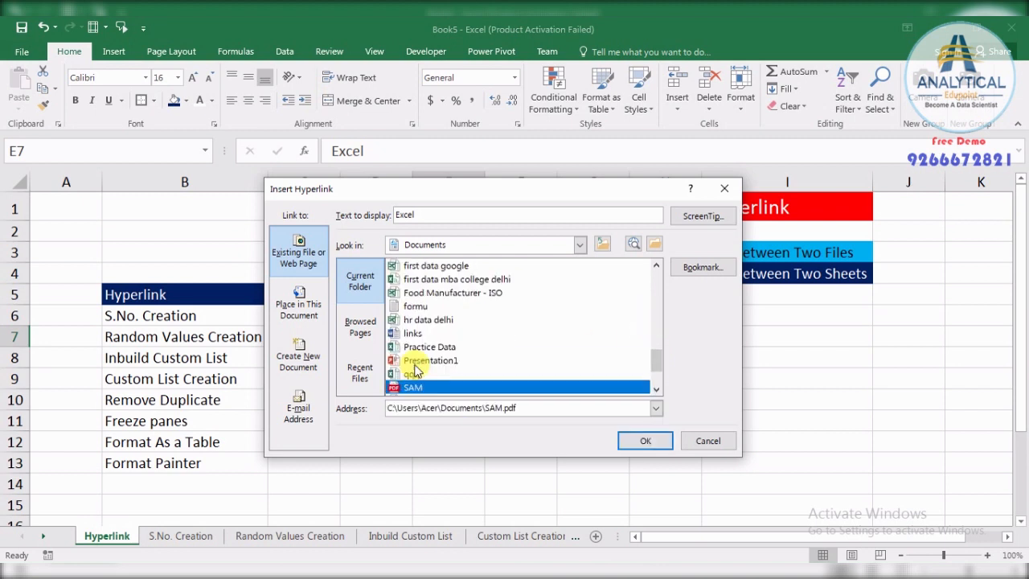
key(s)
key(s)
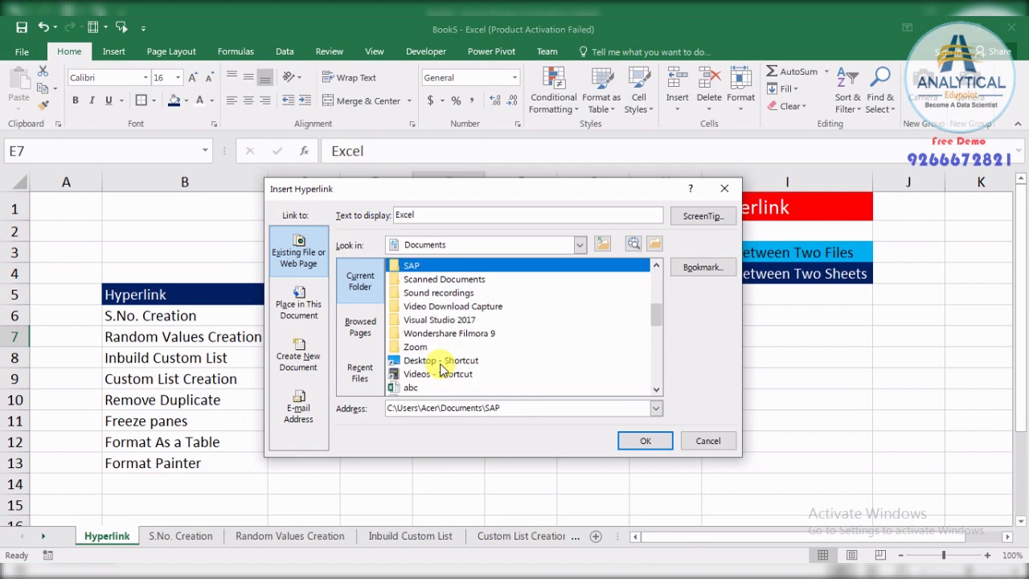
scroll(658, 321, down, 2)
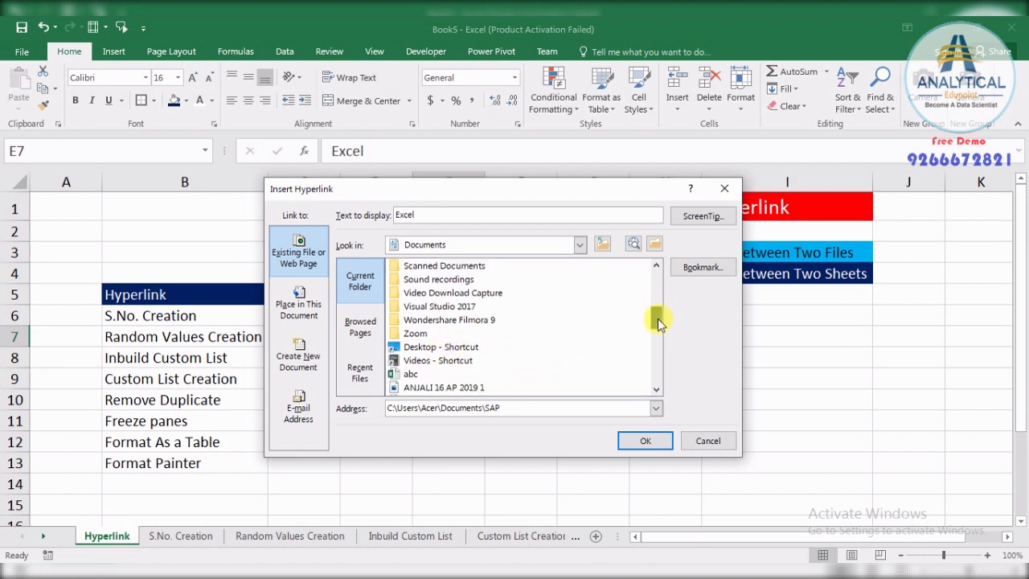
drag(658, 326, 657, 335)
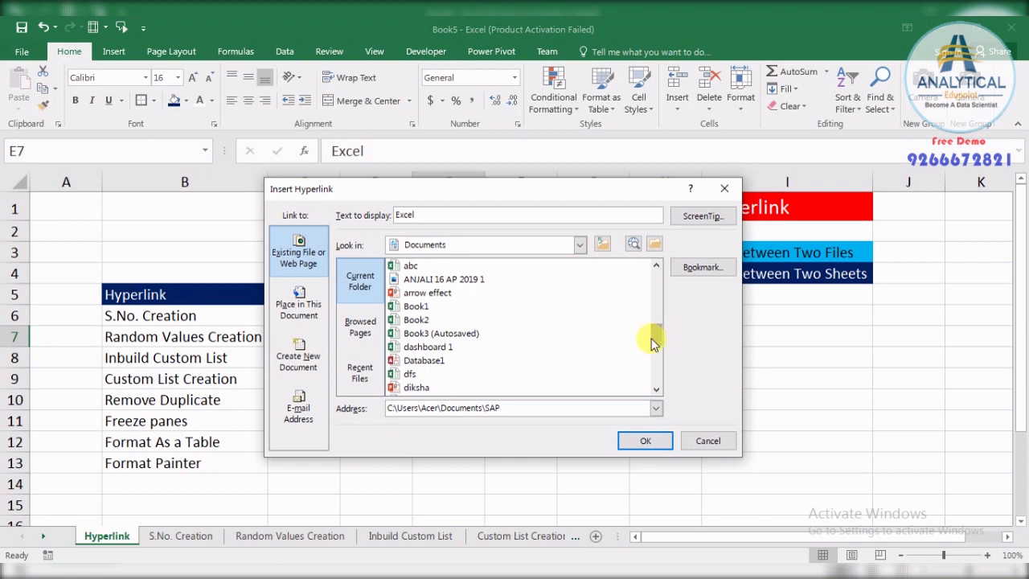
click(438, 347)
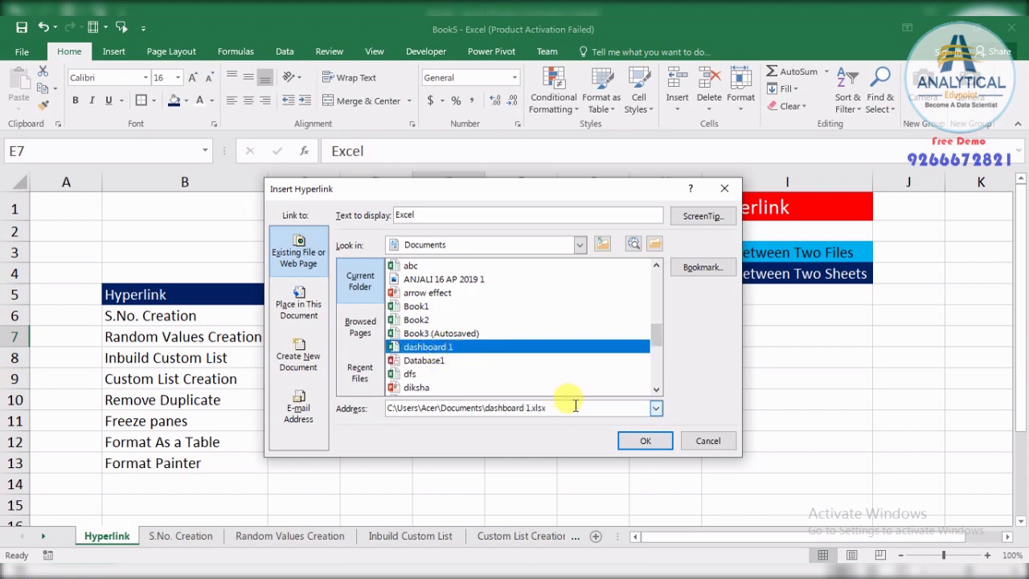
click(627, 441)
- Link the "PDF" entry in cell E8 to the existing file SAM.pdf in the Documents folder
click(448, 355)
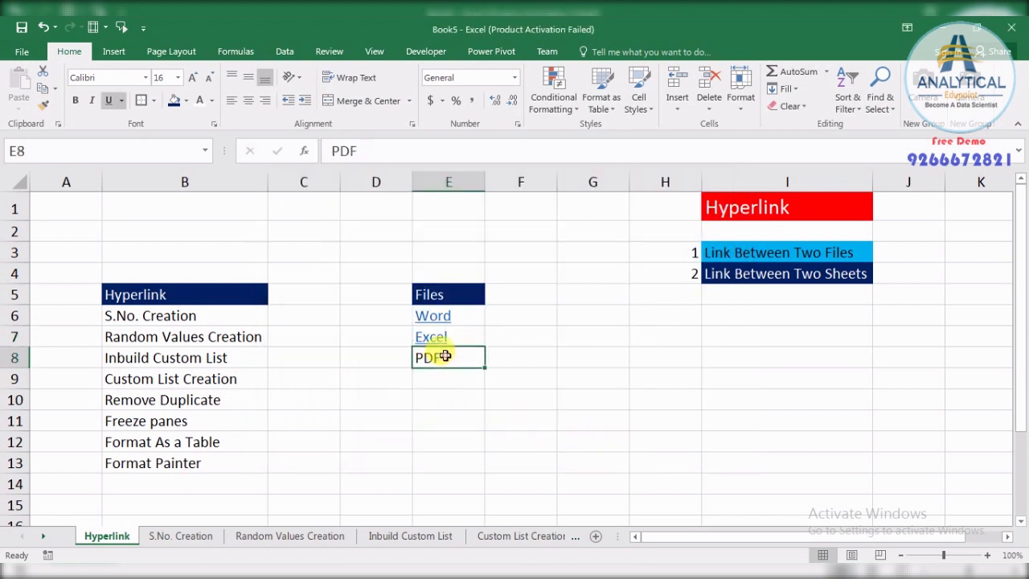
right_click(448, 355)
click(504, 352)
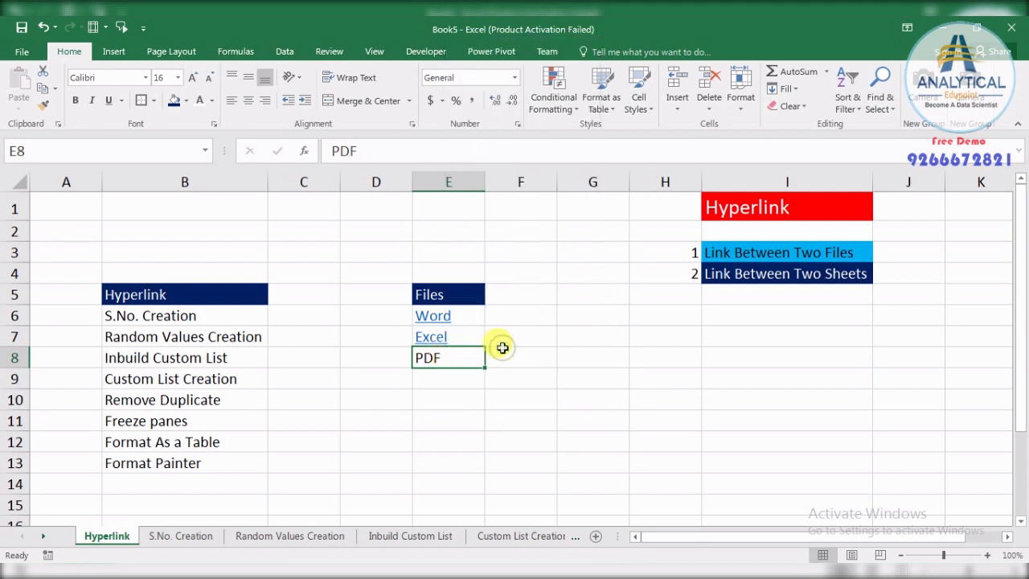
drag(658, 299, 655, 384)
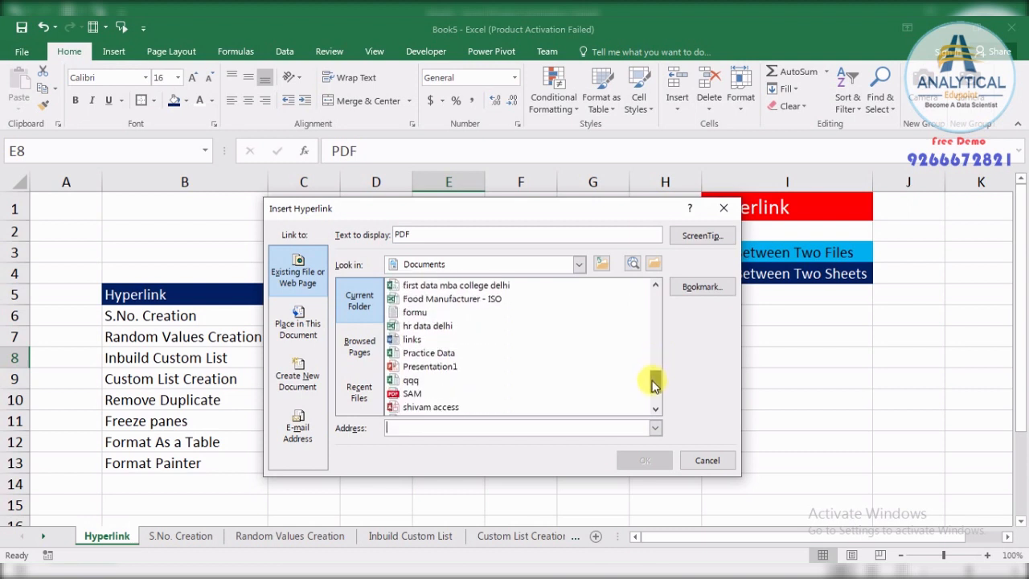
click(402, 393)
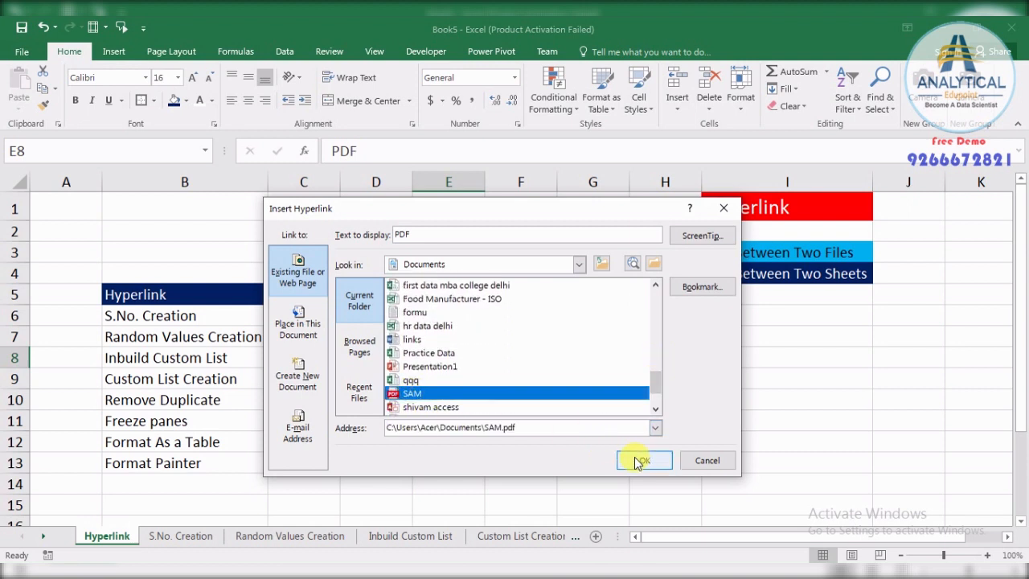
click(643, 460)
click(444, 443)
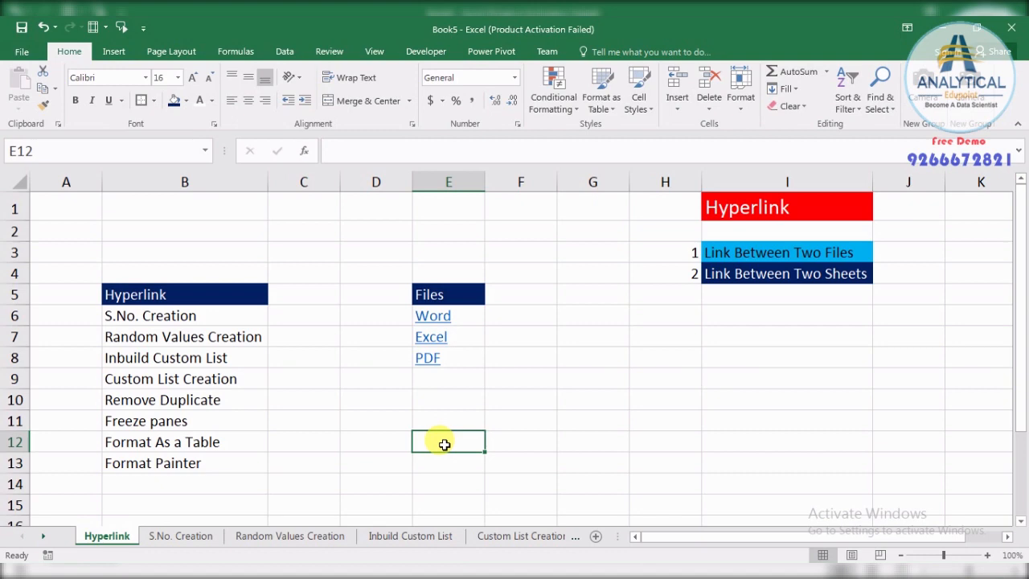
- Save the workbook to the Desktop as an Excel Workbook named "Excel Training - By" followed by the trainer's full name
click(23, 51)
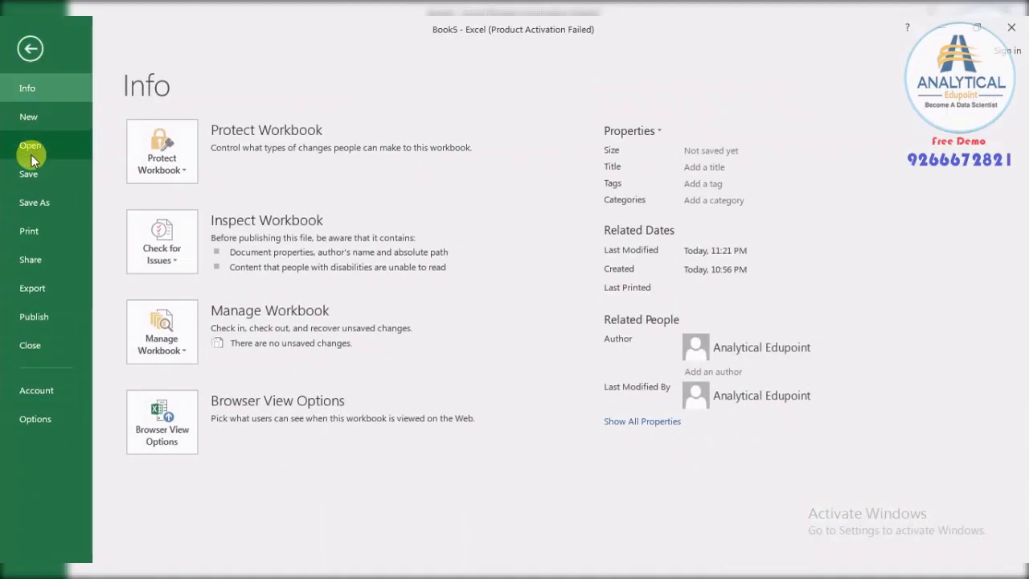
click(34, 202)
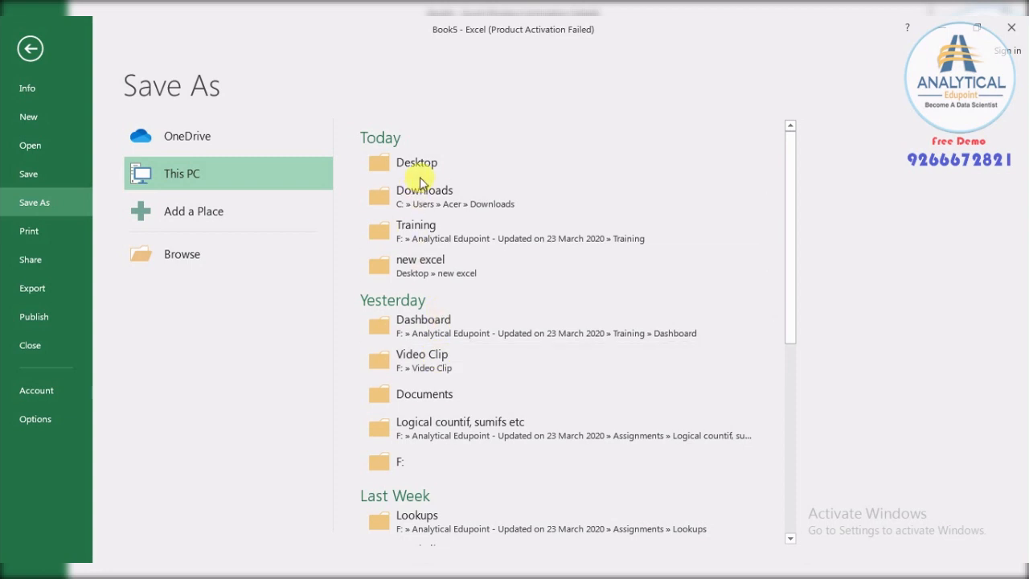
click(418, 163)
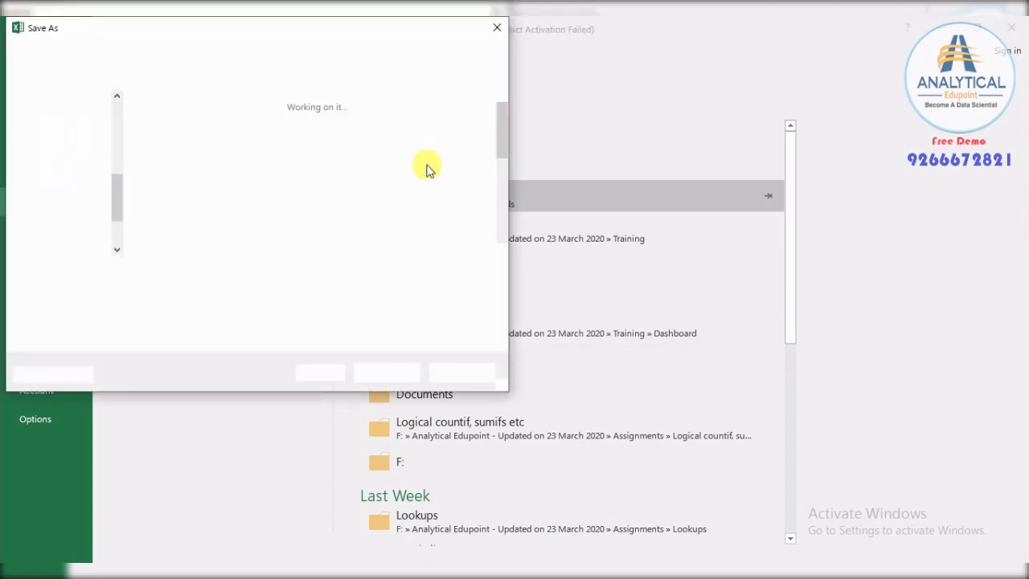
click(497, 27)
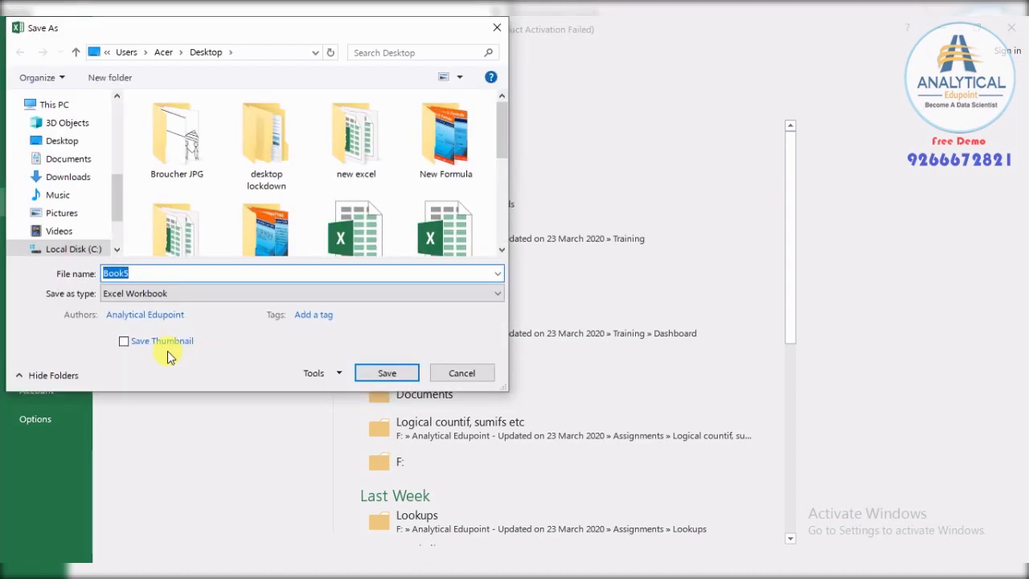
text(Excel Training - By Brajesh Anand)
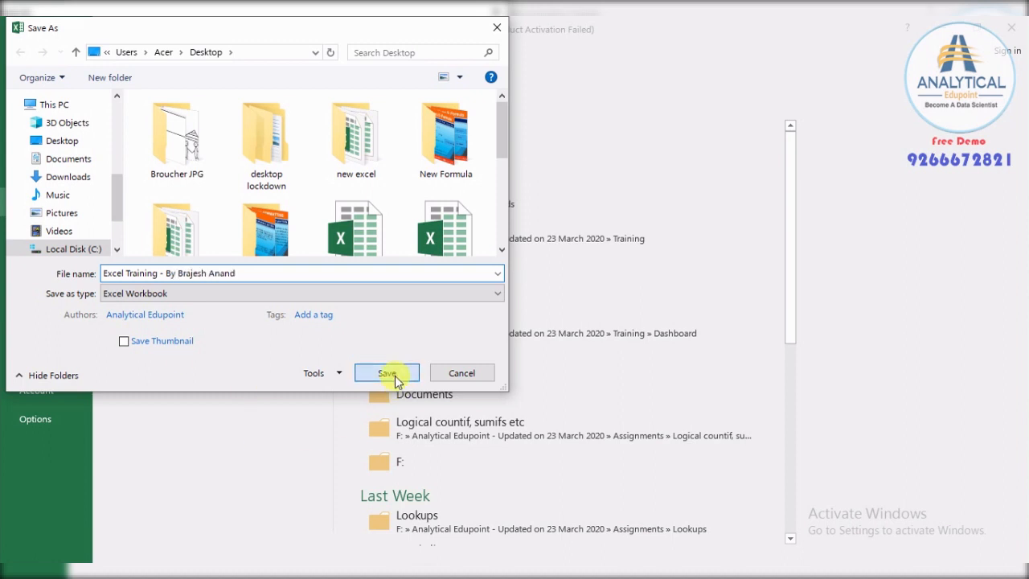
click(387, 373)
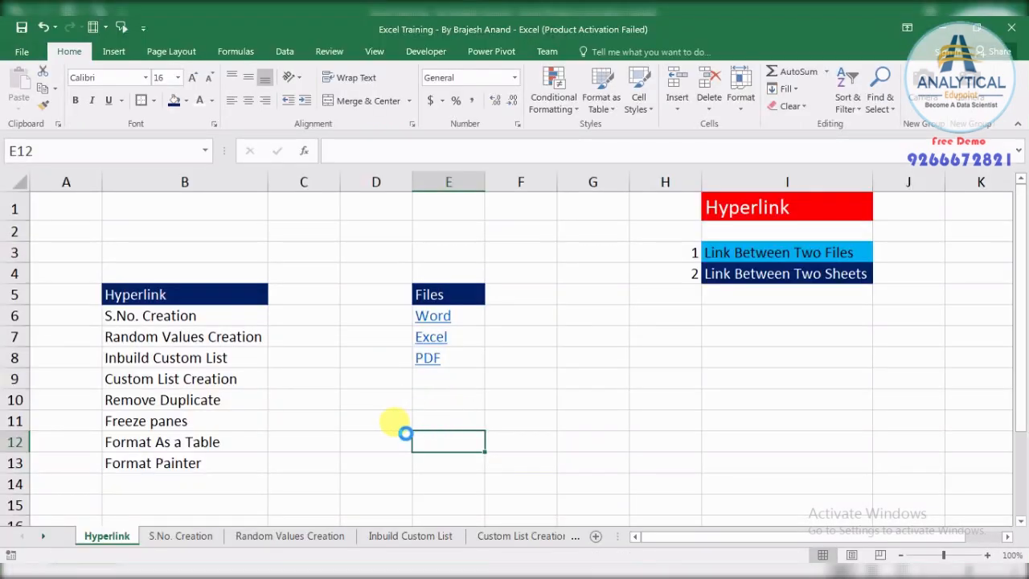
- Test the "Word" link in cell E6 and close the document it opens
click(434, 315)
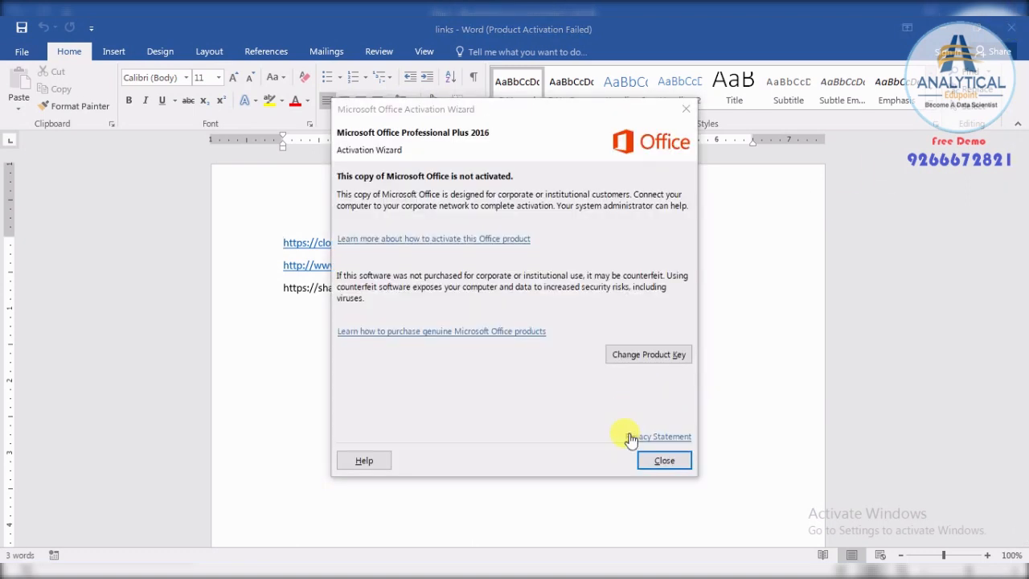
click(660, 461)
click(1011, 28)
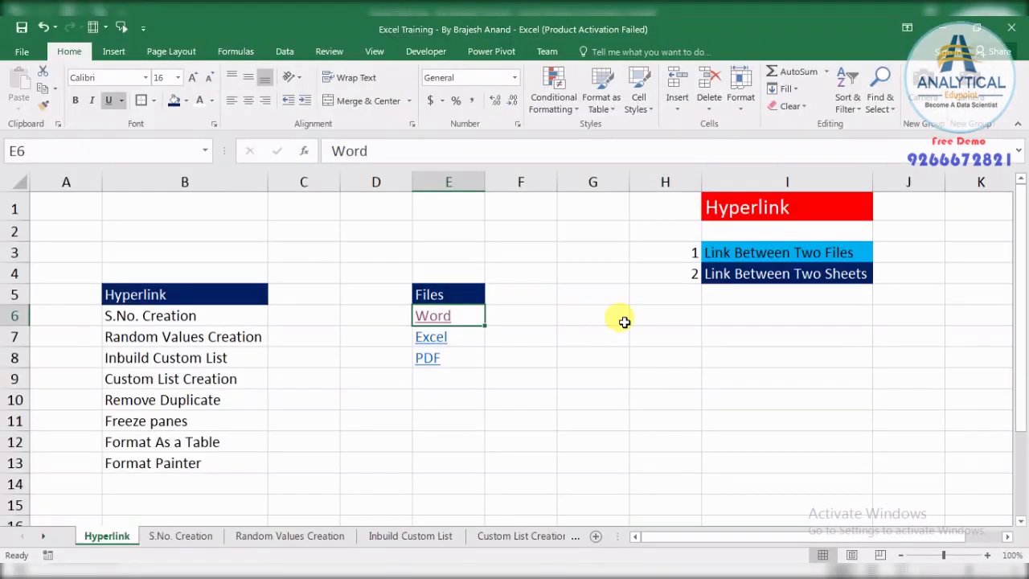
- Test the "Excel" link in cell E7, viewing several employees' reports through the dashboard's name list before closing that workbook
click(430, 337)
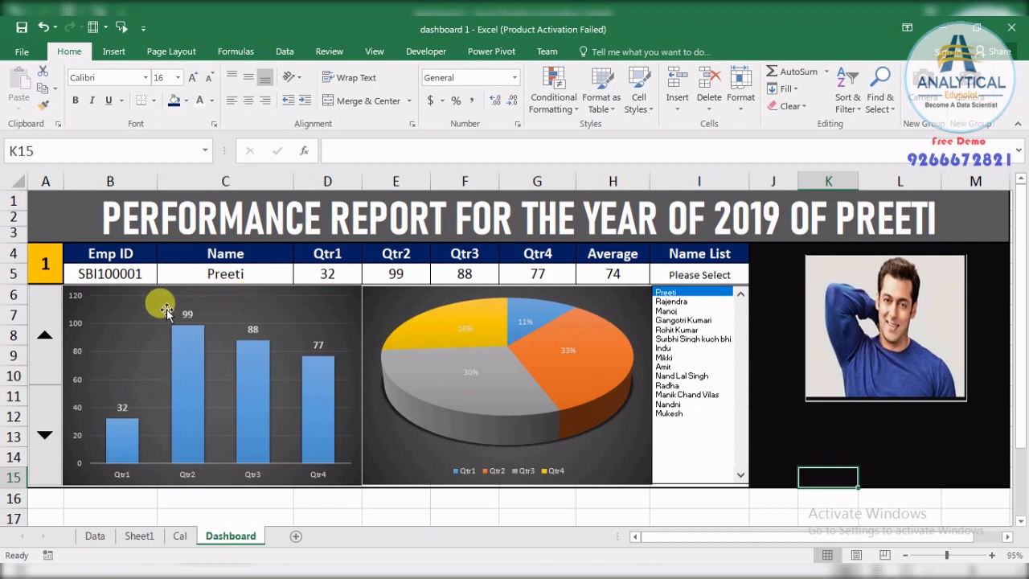
click(666, 311)
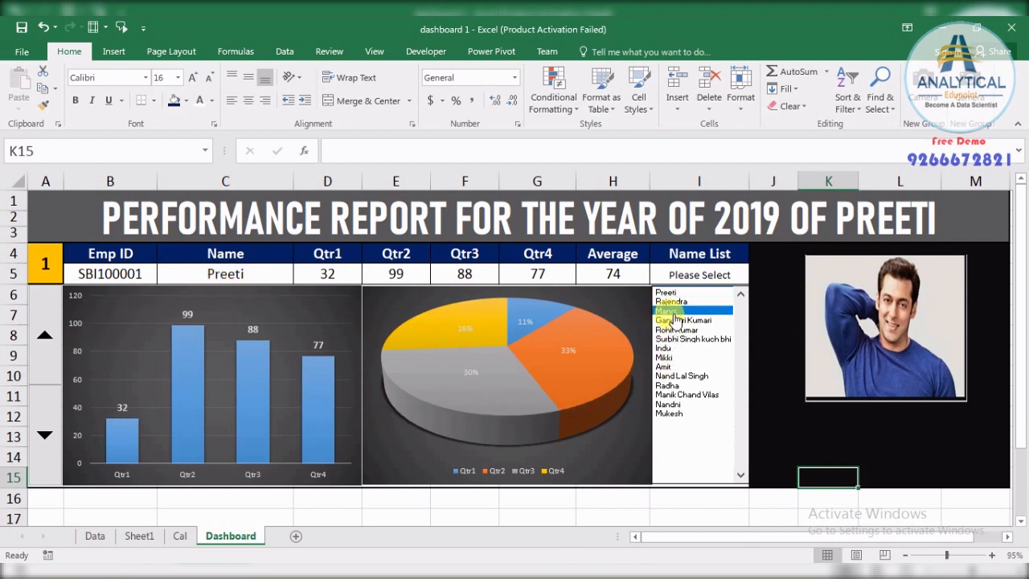
click(676, 330)
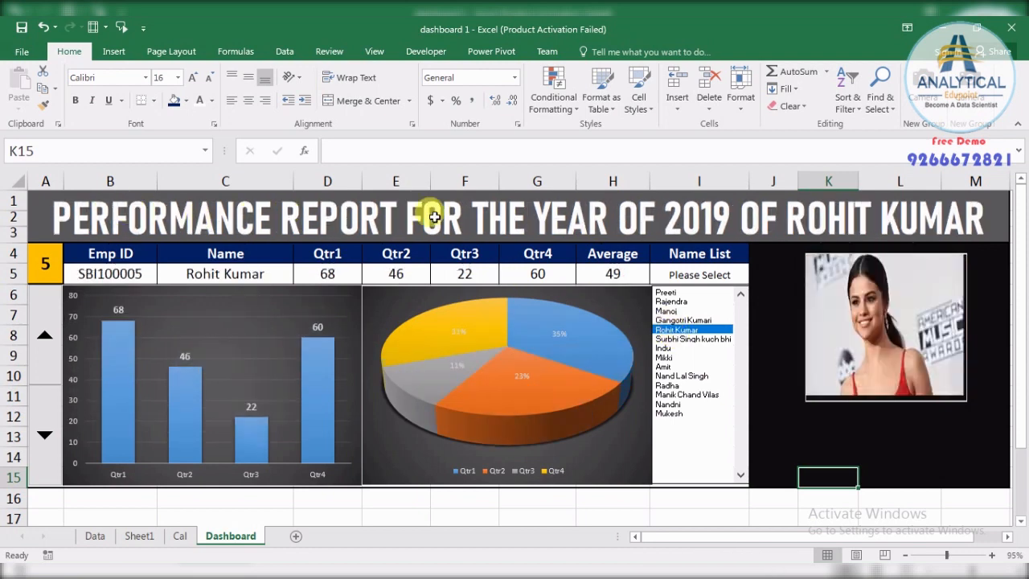
click(675, 367)
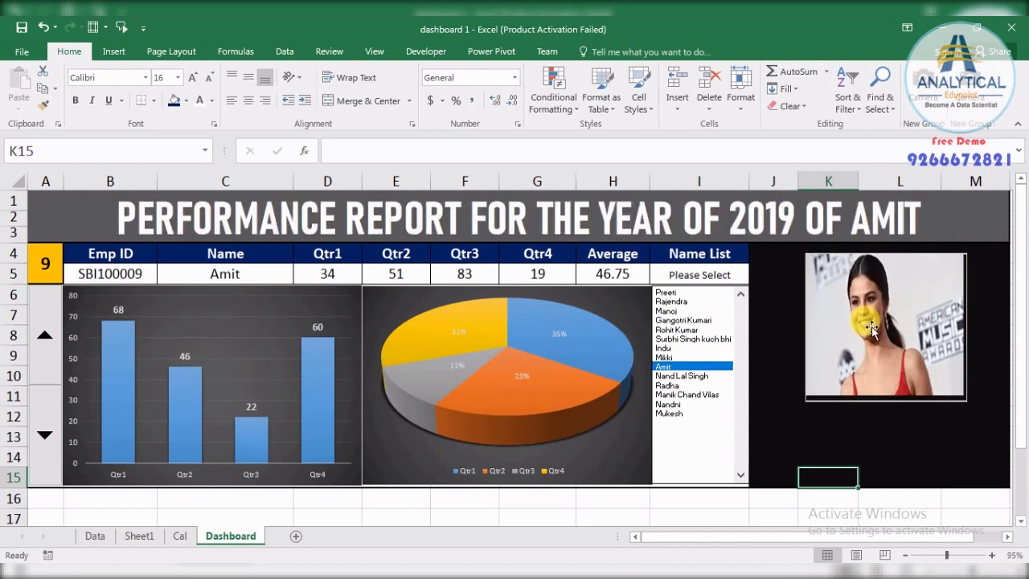
click(684, 301)
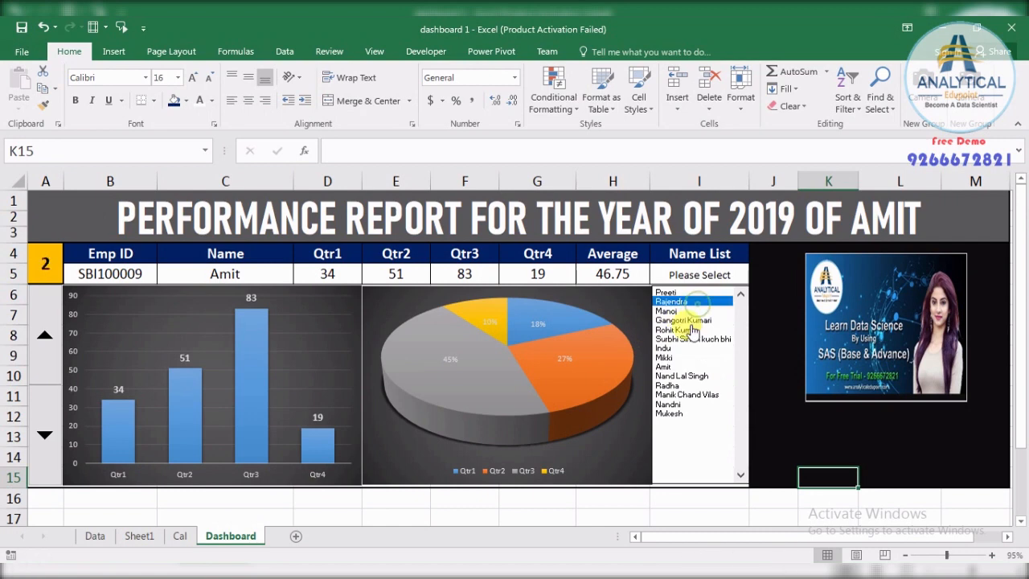
click(689, 321)
click(686, 348)
click(683, 375)
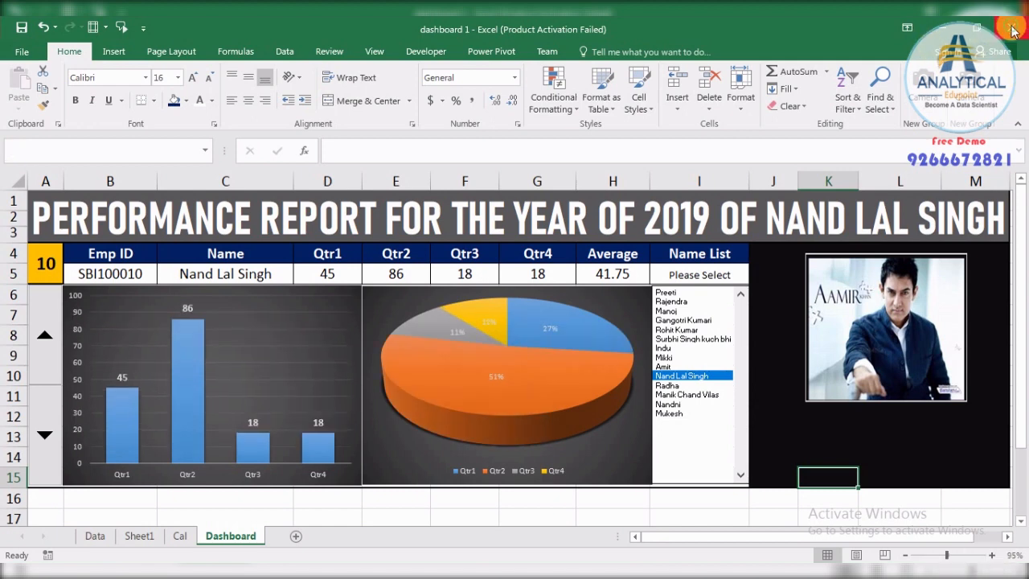
click(1011, 28)
click(514, 314)
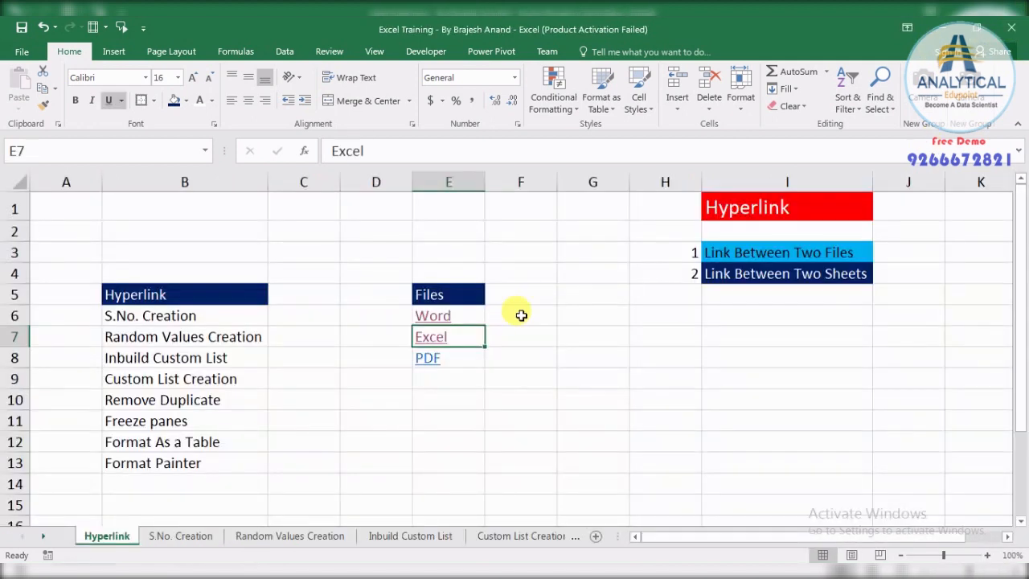
- Test the "PDF" link in cell E8, looking through the whole document it opens before closing it
click(429, 361)
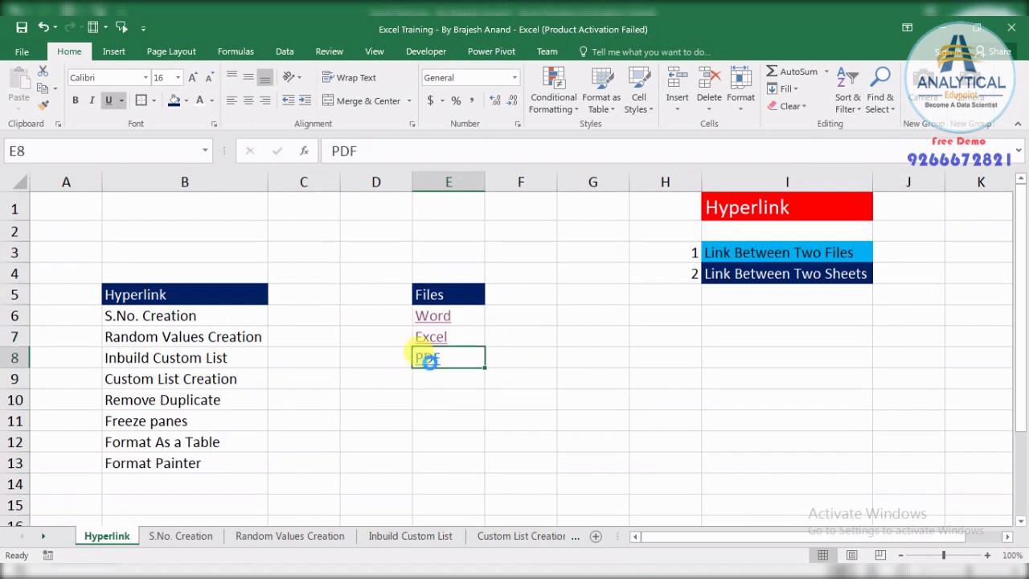
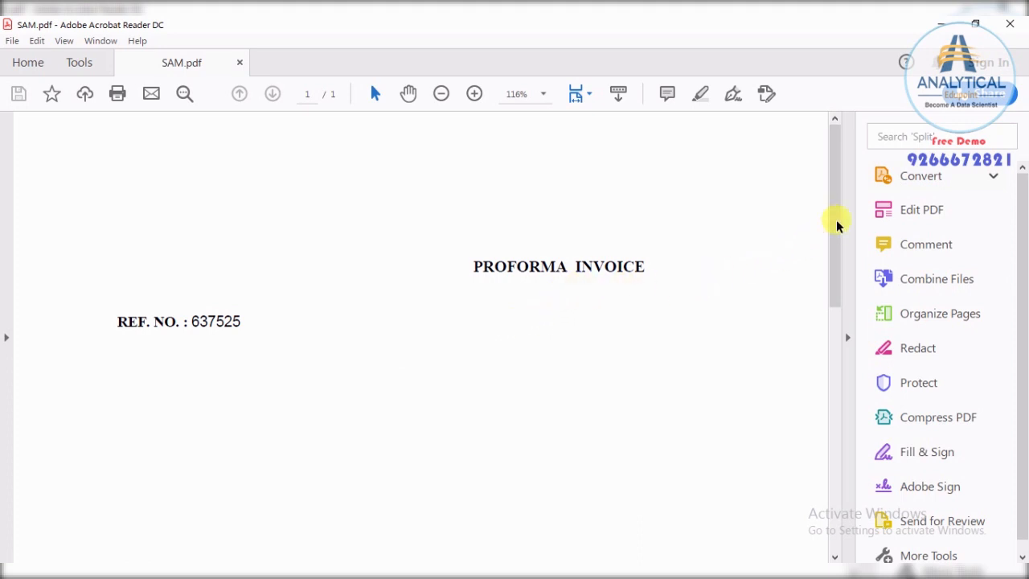
drag(837, 221, 832, 400)
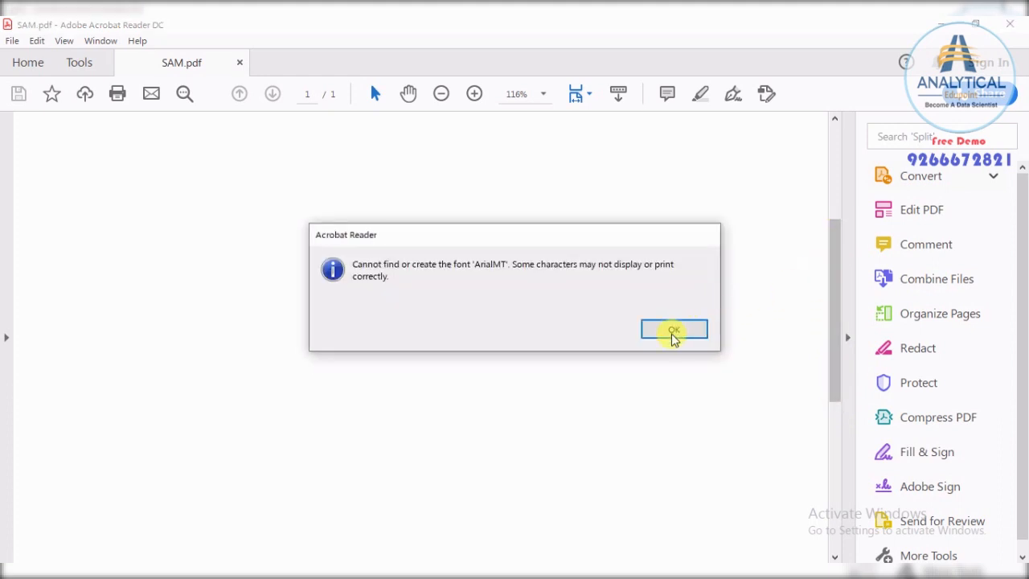
click(672, 333)
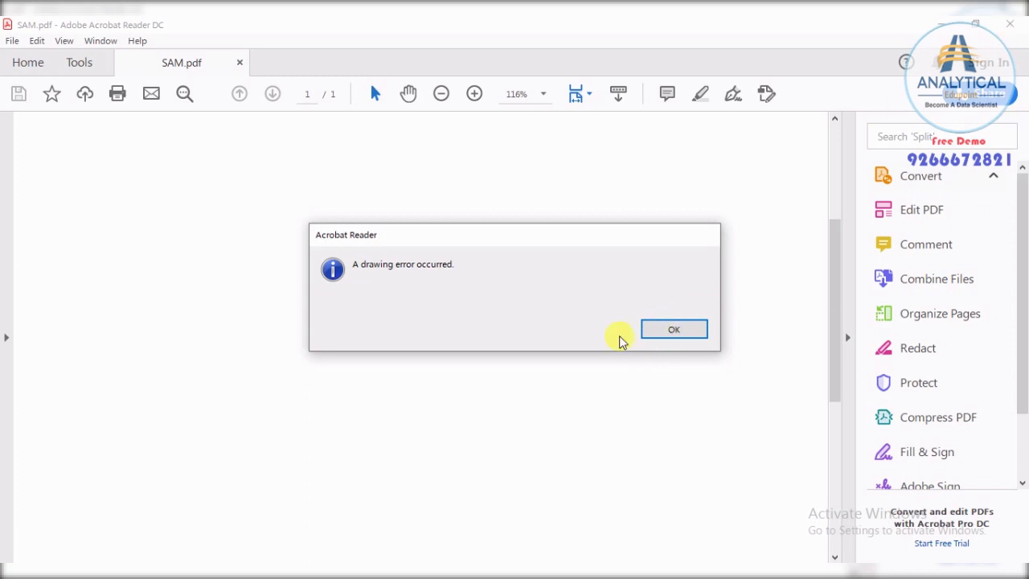
click(664, 330)
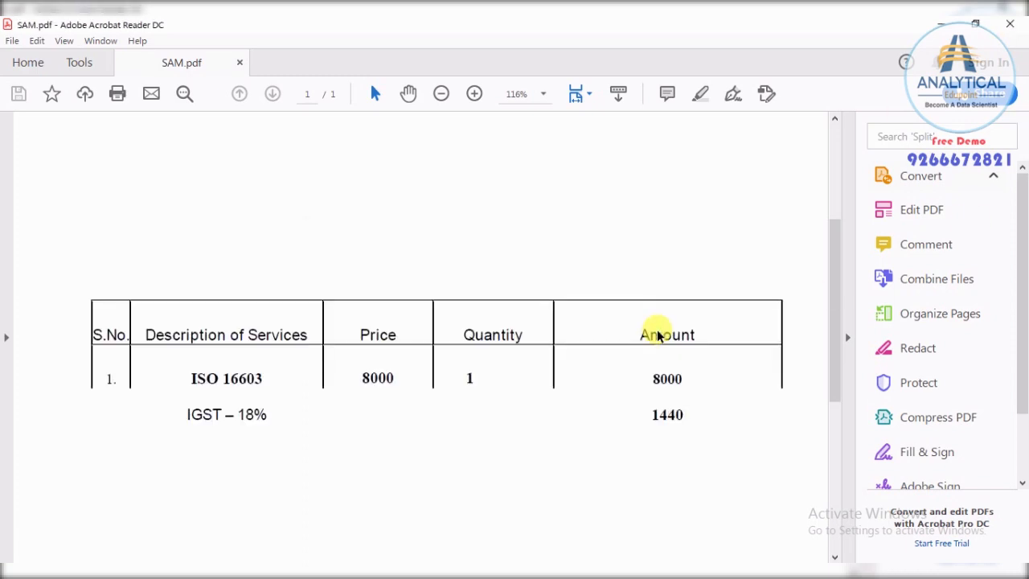
scroll(574, 362, down, 2)
scroll(574, 375, up, 5)
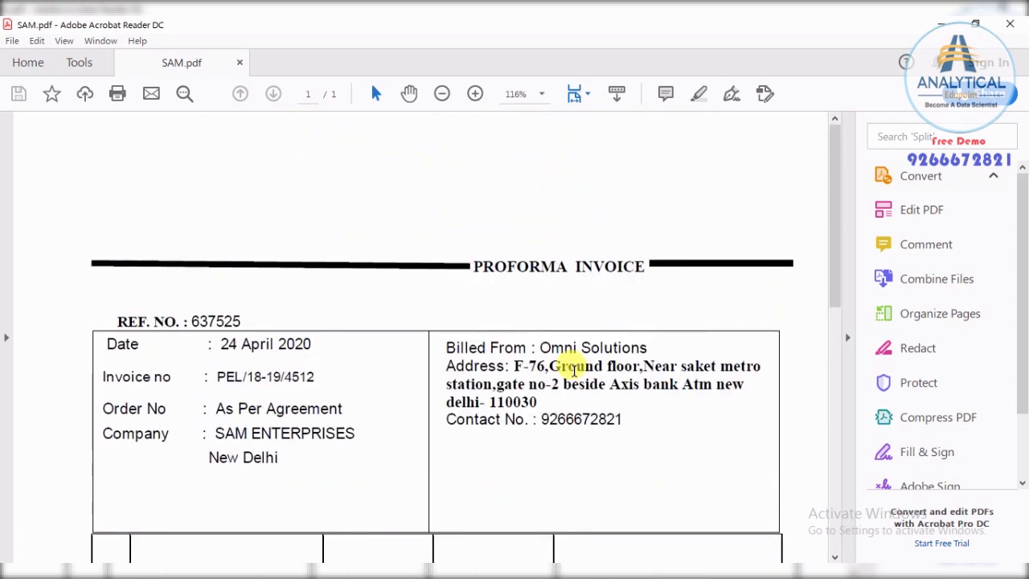
scroll(574, 397, down, 8)
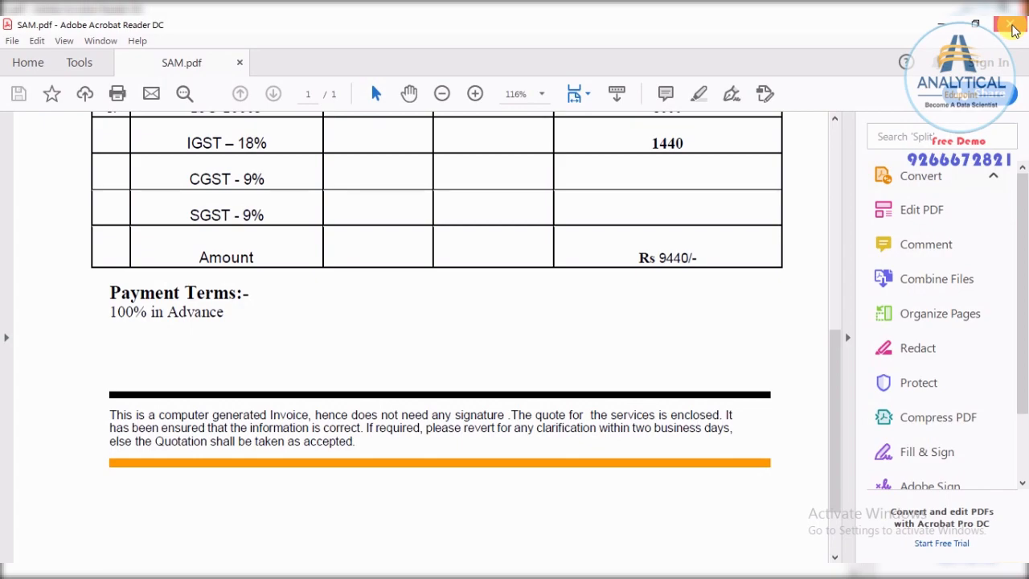
click(1014, 30)
click(503, 376)
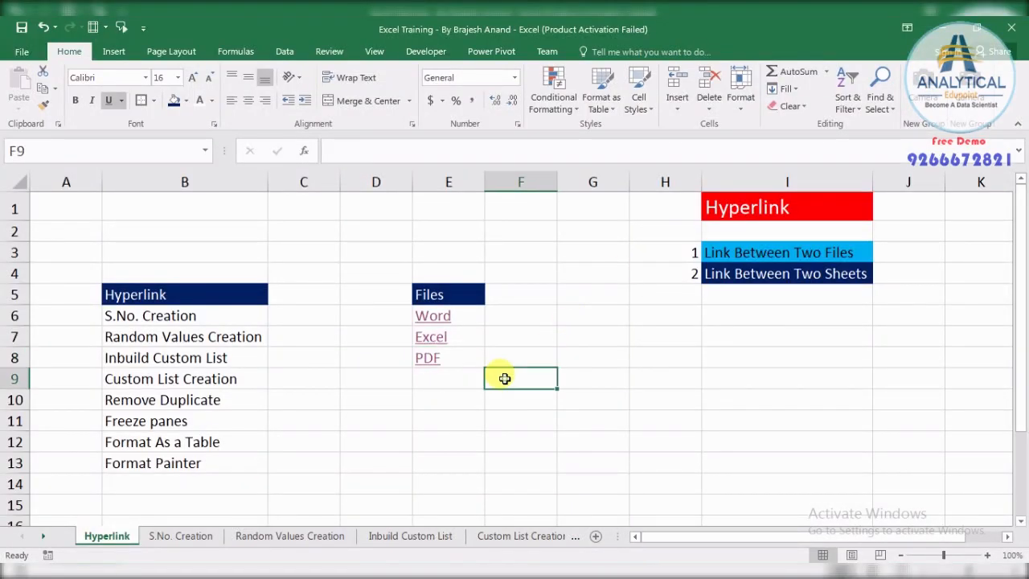
click(454, 294)
click(544, 354)
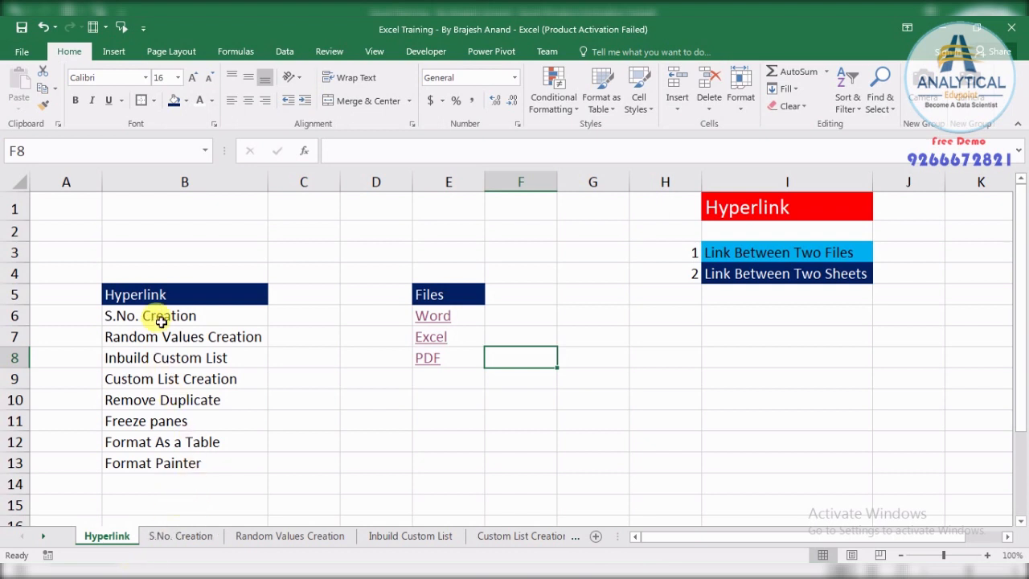
drag(161, 319, 159, 463)
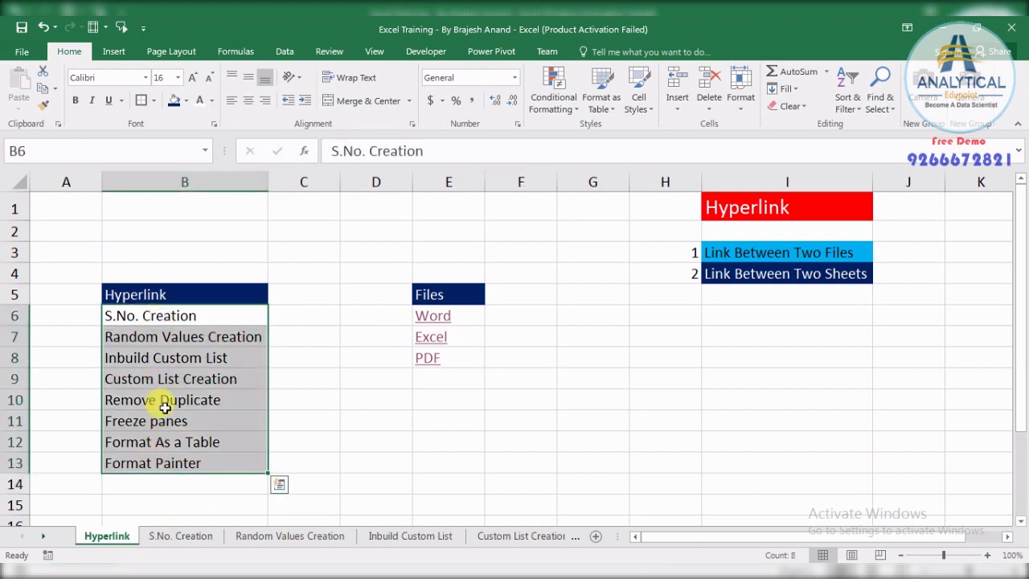
click(579, 428)
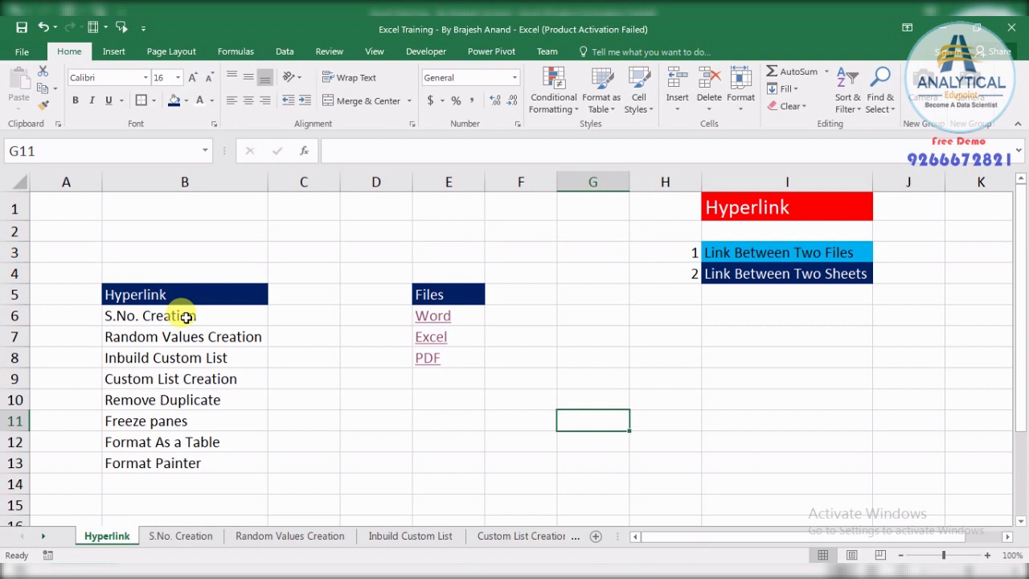
- Link the "S.No. Creation" entry in cell B6 to the 'S.No. Creation' sheet as a place in this document
right_click(186, 317)
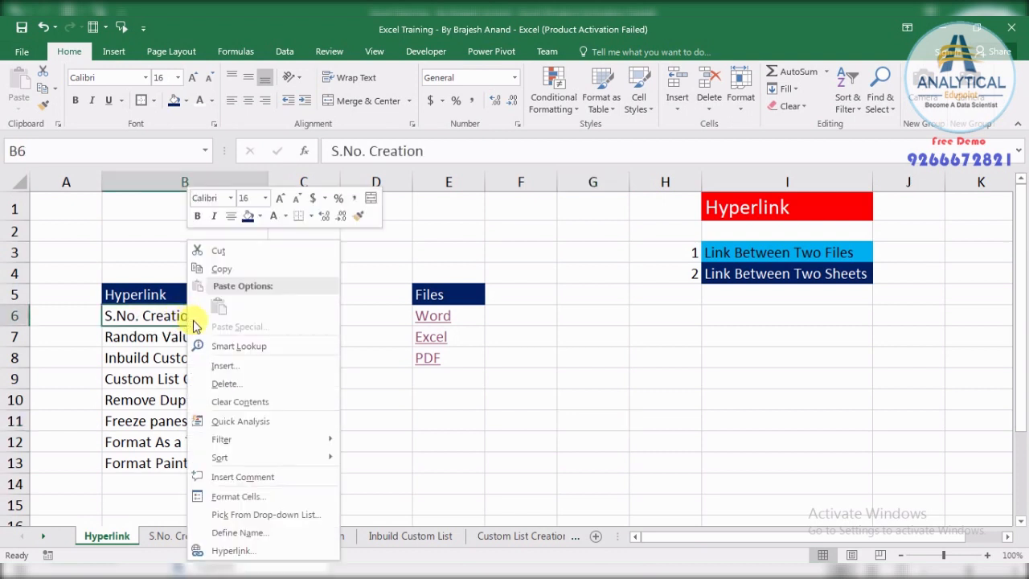
click(232, 550)
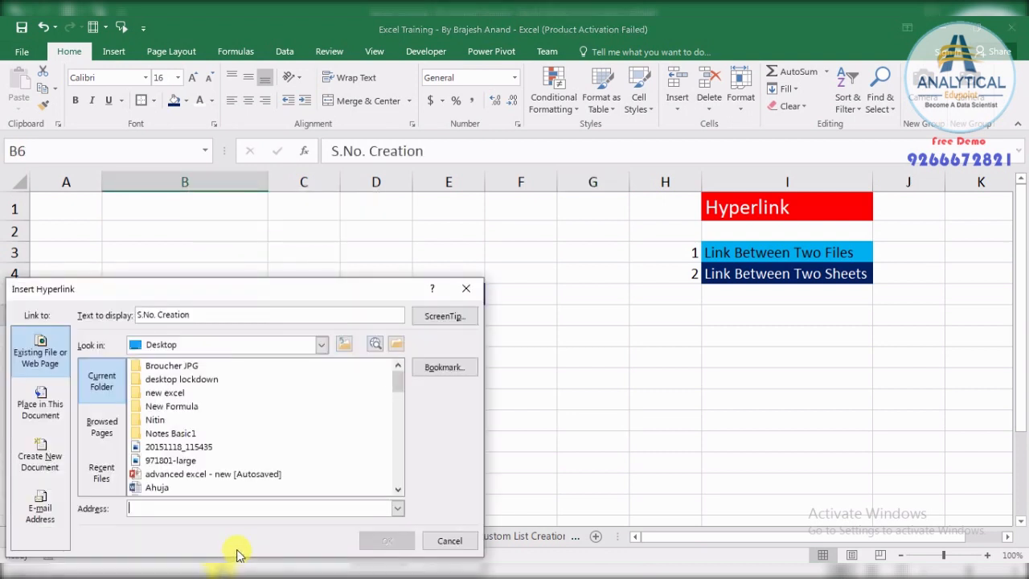
drag(289, 289, 669, 153)
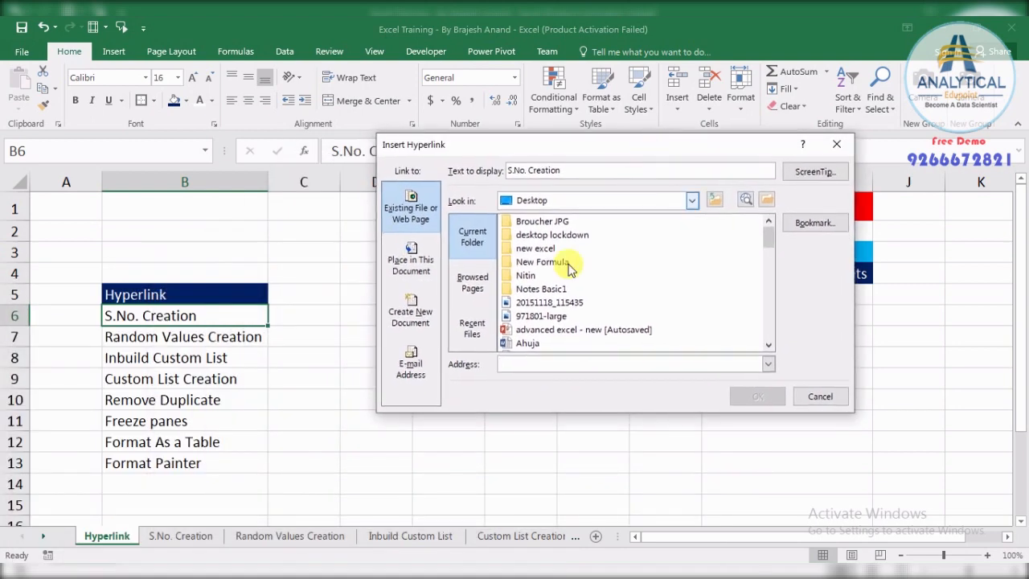
click(415, 266)
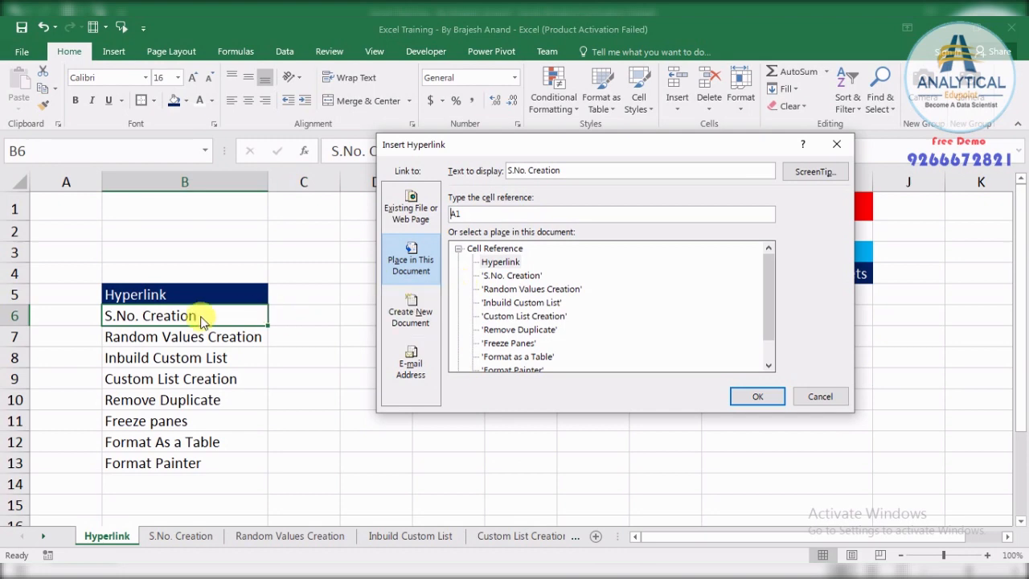
click(512, 275)
click(757, 396)
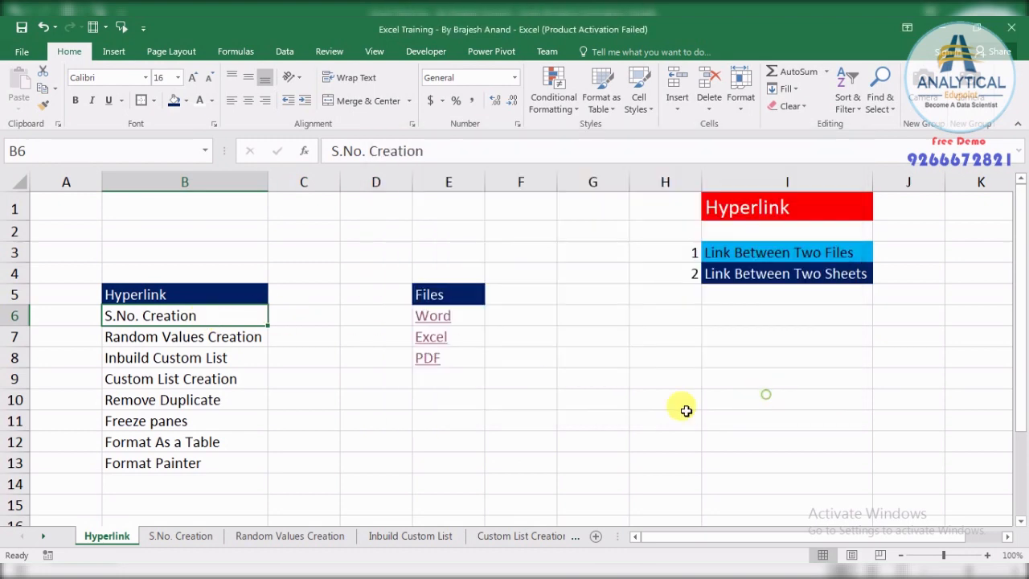
- Link the "Random Values Creation" entry in cell B7 to the 'Random Values Creation' sheet of this workbook
click(172, 341)
right_click(171, 341)
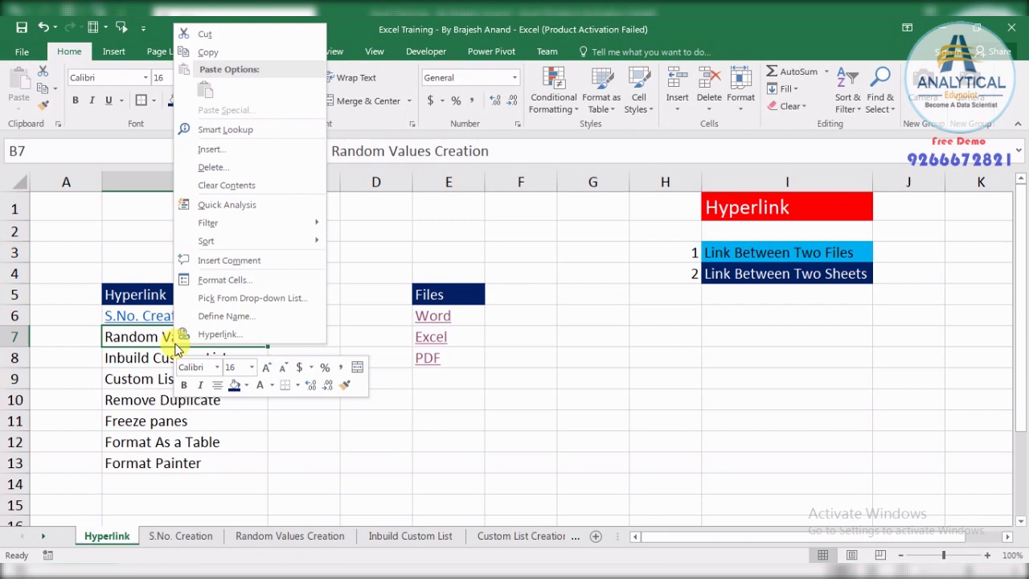
click(223, 333)
click(149, 337)
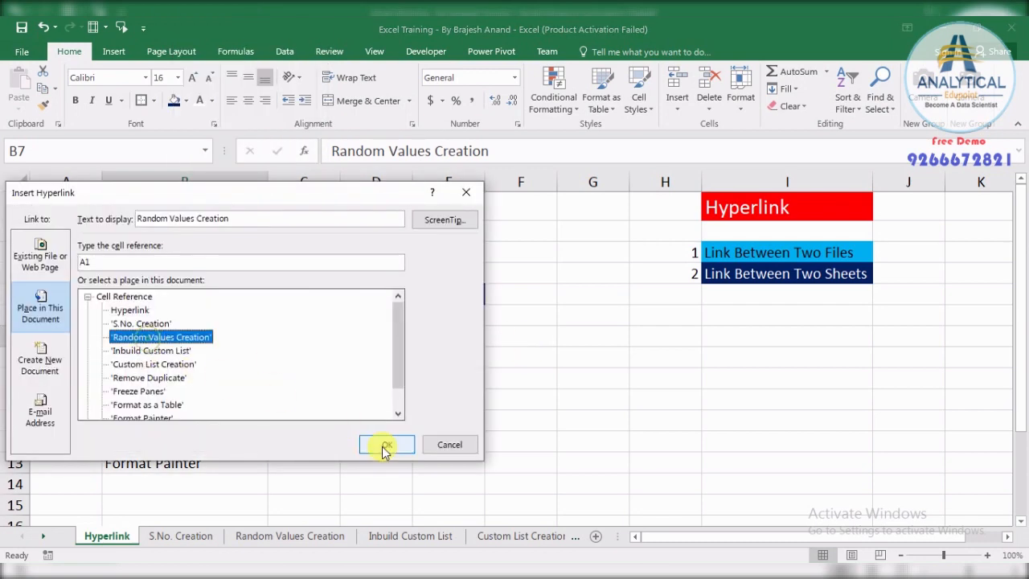
click(384, 445)
- Link the "Inbuild Custom List" entry in cell B8 to the 'Inbuild Custom List' sheet of this workbook
click(155, 359)
right_click(155, 360)
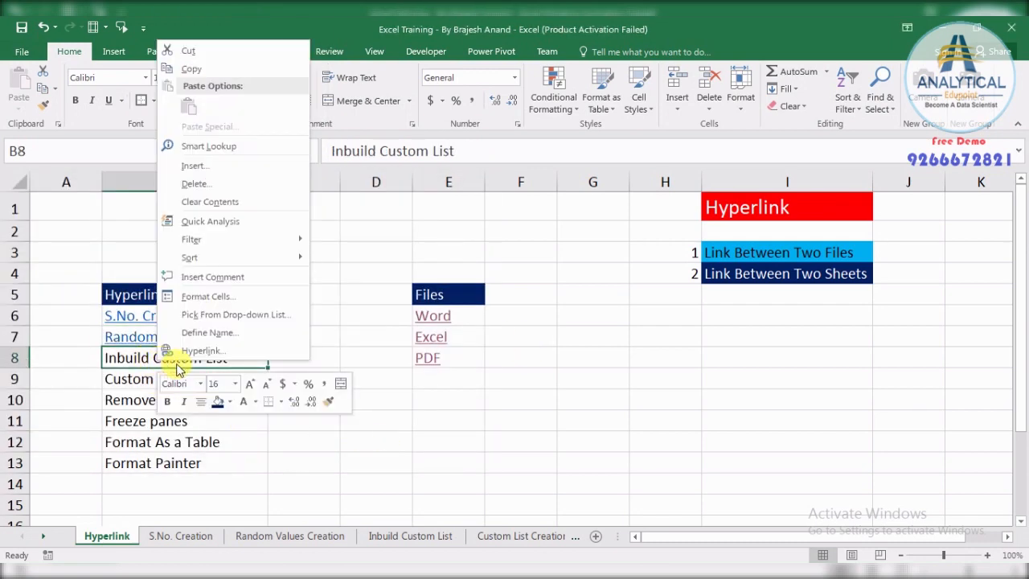
click(205, 350)
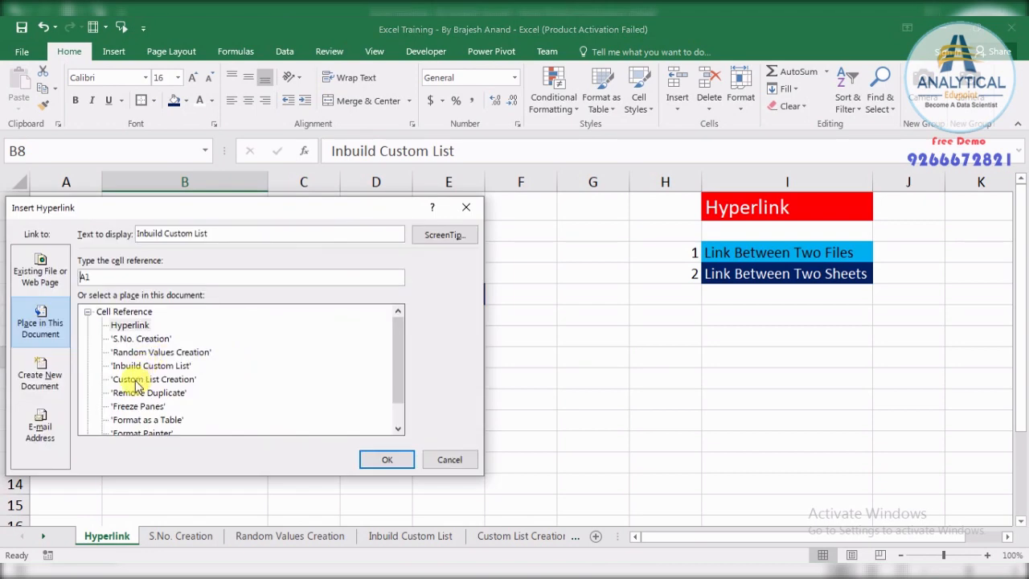
click(150, 366)
click(385, 459)
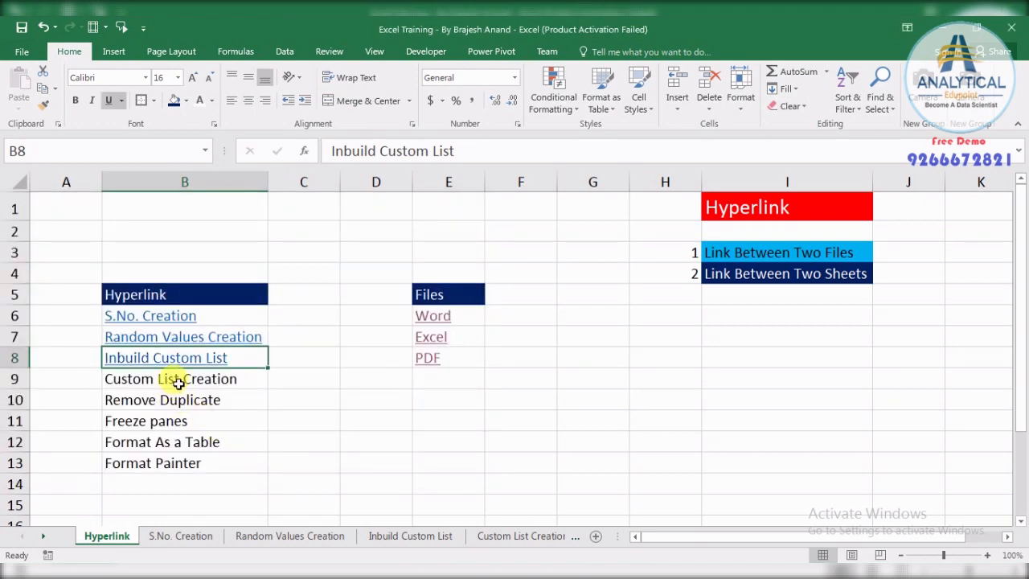
- Link the "Custom List Creation" entry in cell B9 to the 'Custom List Creation' sheet of this workbook
click(201, 387)
right_click(203, 387)
click(219, 376)
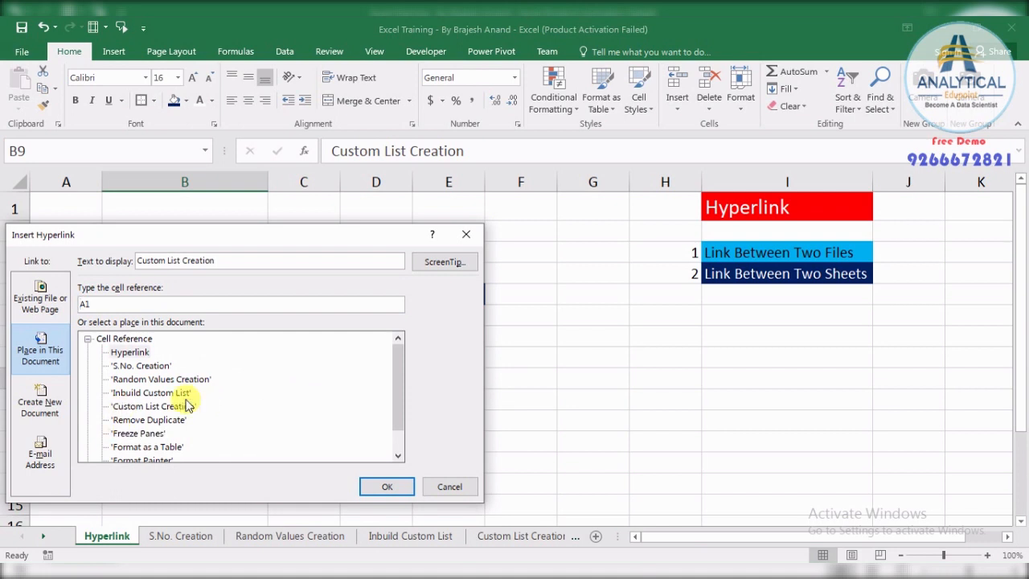
click(131, 406)
click(378, 487)
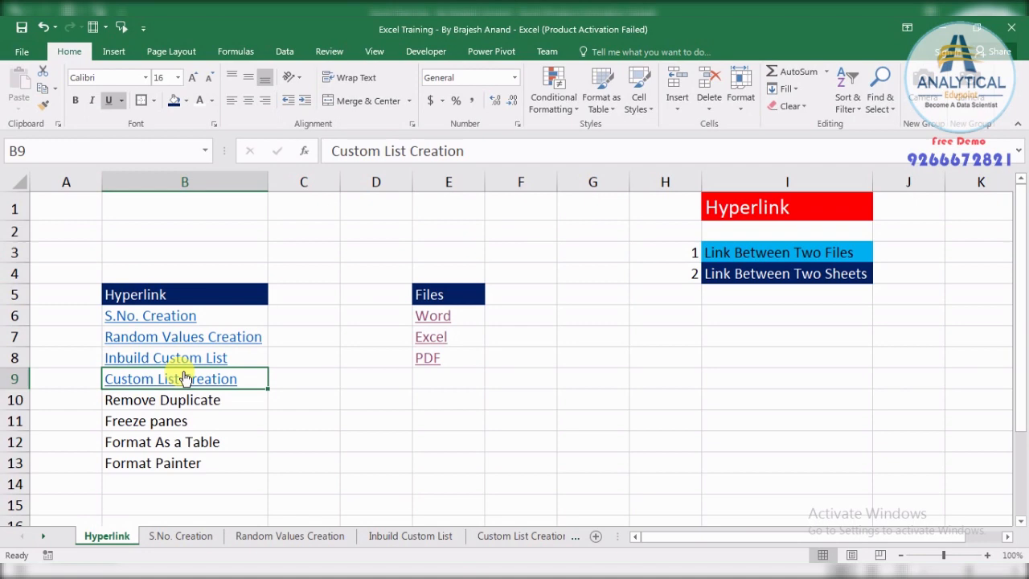
- Link the "Format Painter" entry in cell B13 to the 'Format Painter' sheet of this workbook
click(160, 460)
right_click(163, 463)
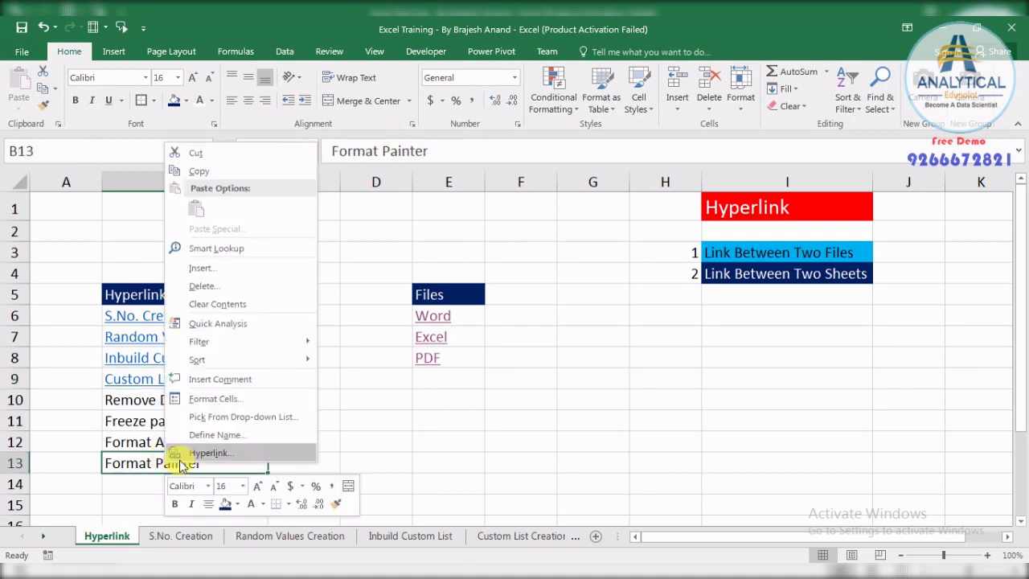
click(205, 453)
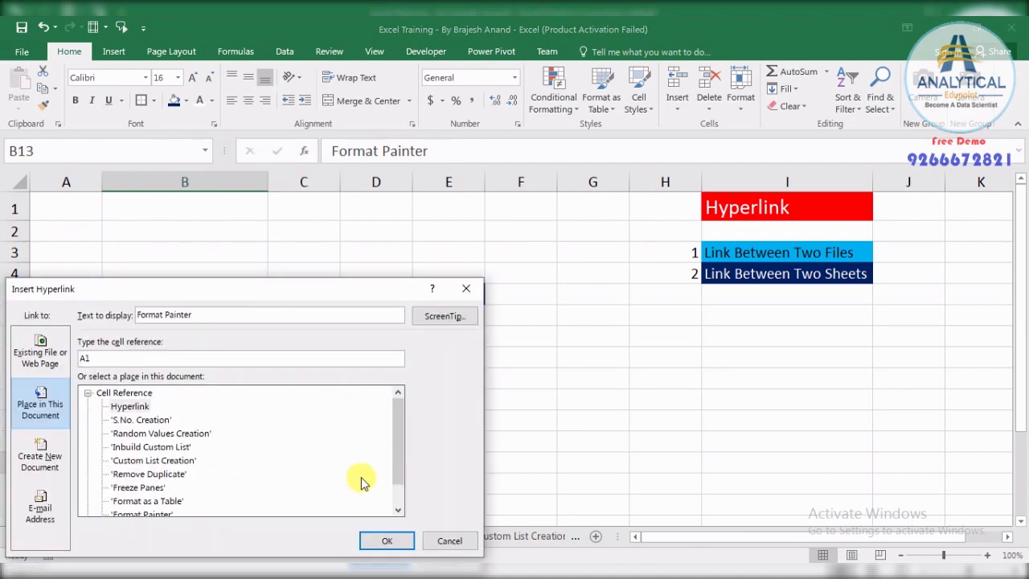
drag(370, 294, 615, 193)
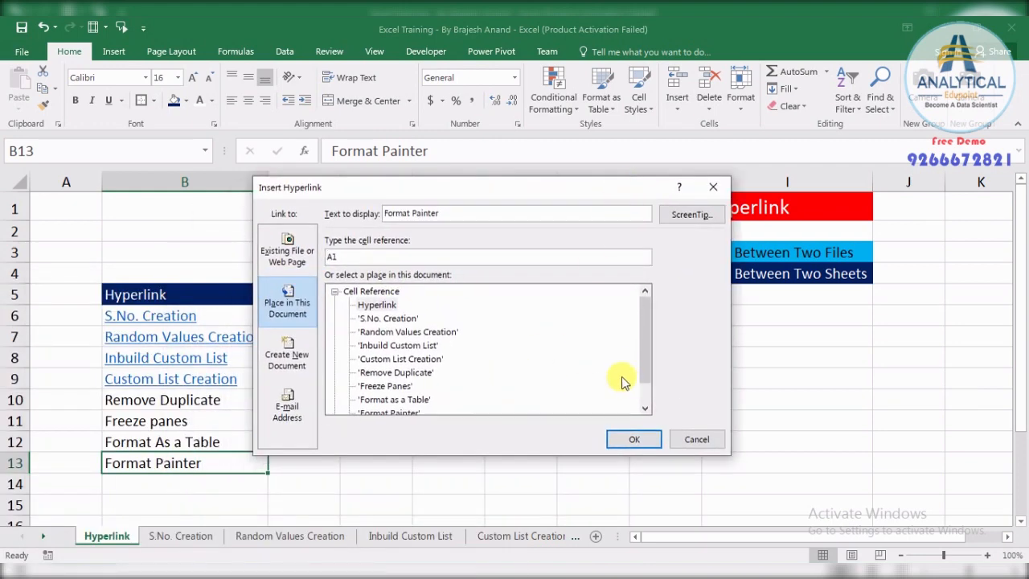
drag(647, 351, 647, 379)
click(395, 387)
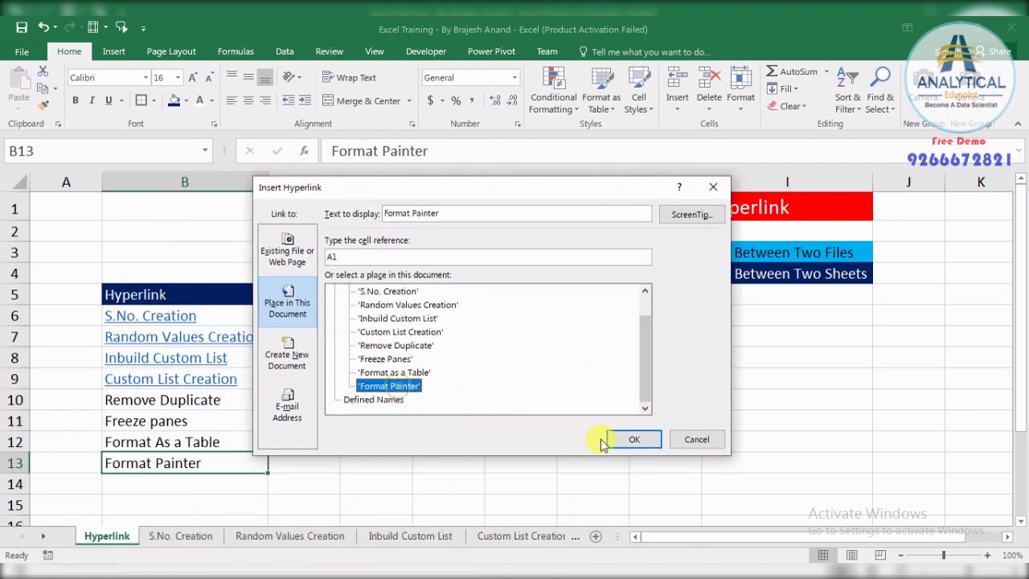
click(620, 438)
- Link the "Format As a Table" entry in cell B12 to the 'Format as a Table' sheet of this workbook
click(177, 441)
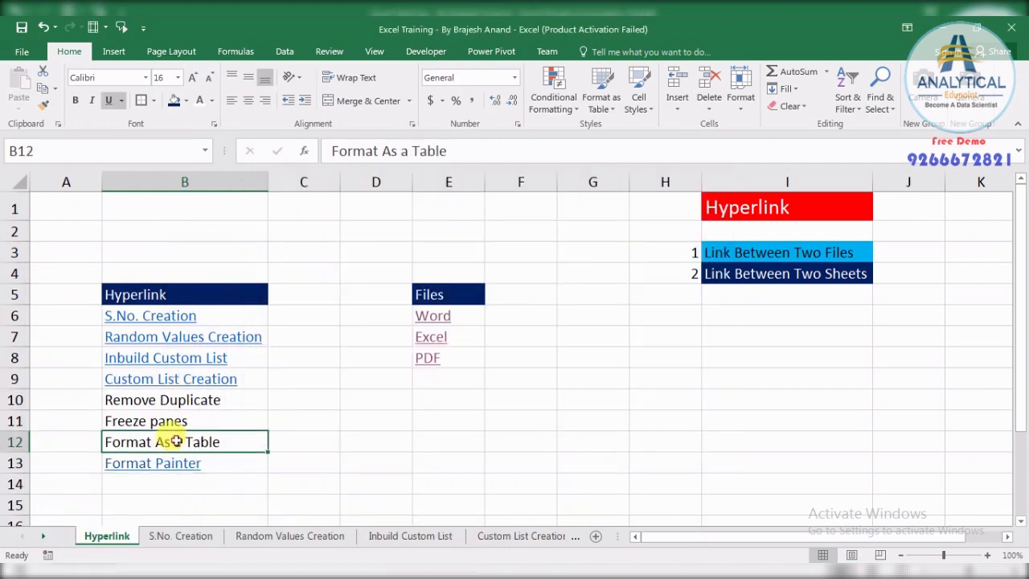
right_click(178, 443)
click(223, 431)
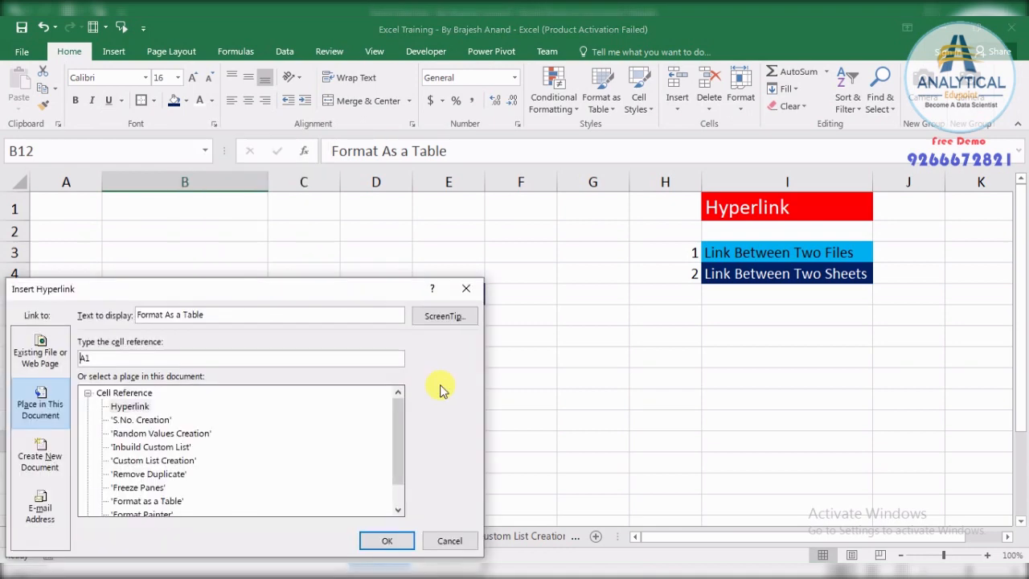
drag(314, 297, 604, 194)
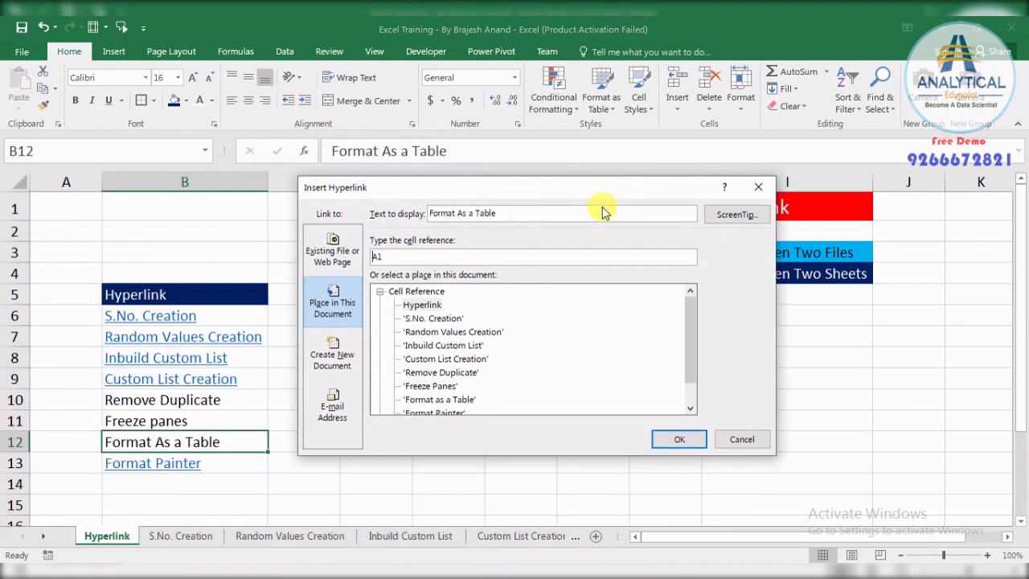
click(472, 402)
click(661, 443)
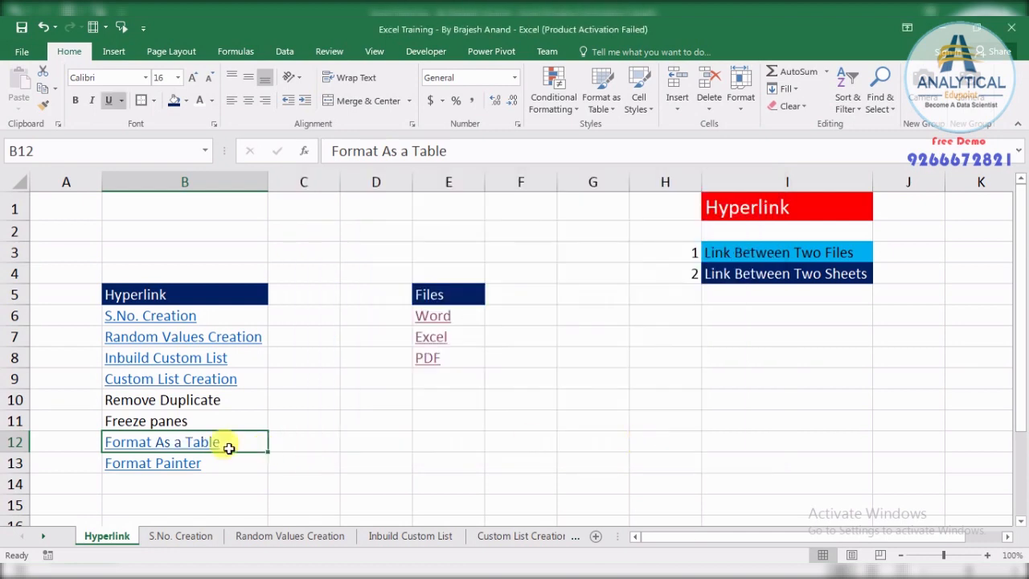
- Link the "Freeze panes" entry in cell B11 to the 'Freeze Panes' sheet of this workbook
right_click(203, 424)
click(250, 414)
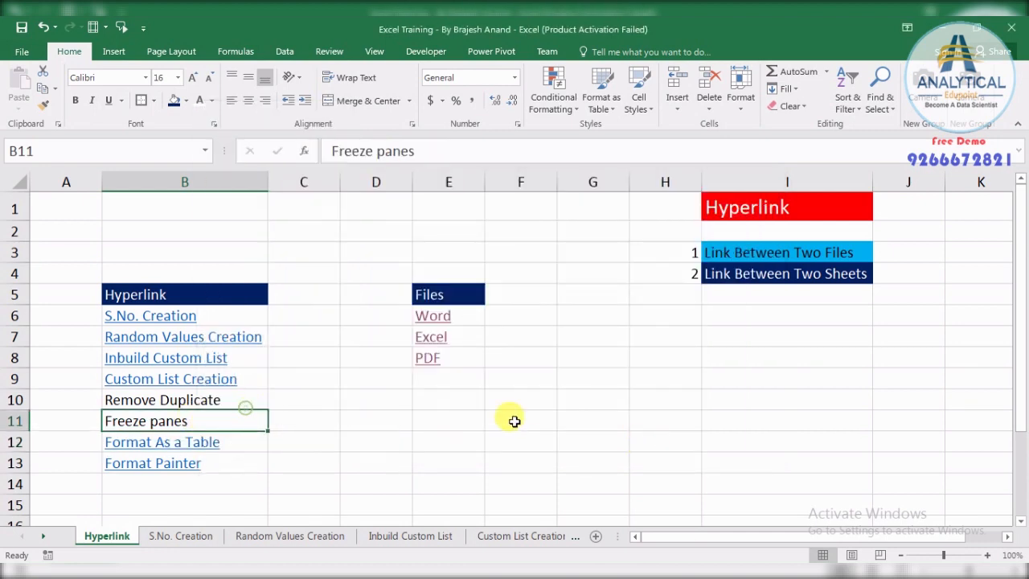
click(259, 490)
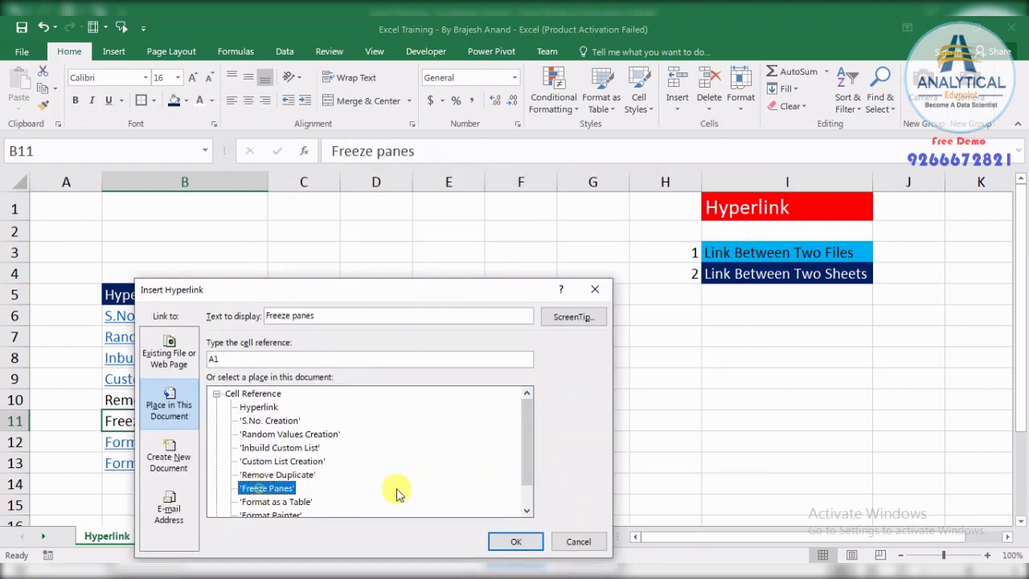
click(515, 541)
- Link the "Remove Duplicate" entry in cell B10 to the 'Remove Duplicate' sheet of this workbook
right_click(184, 401)
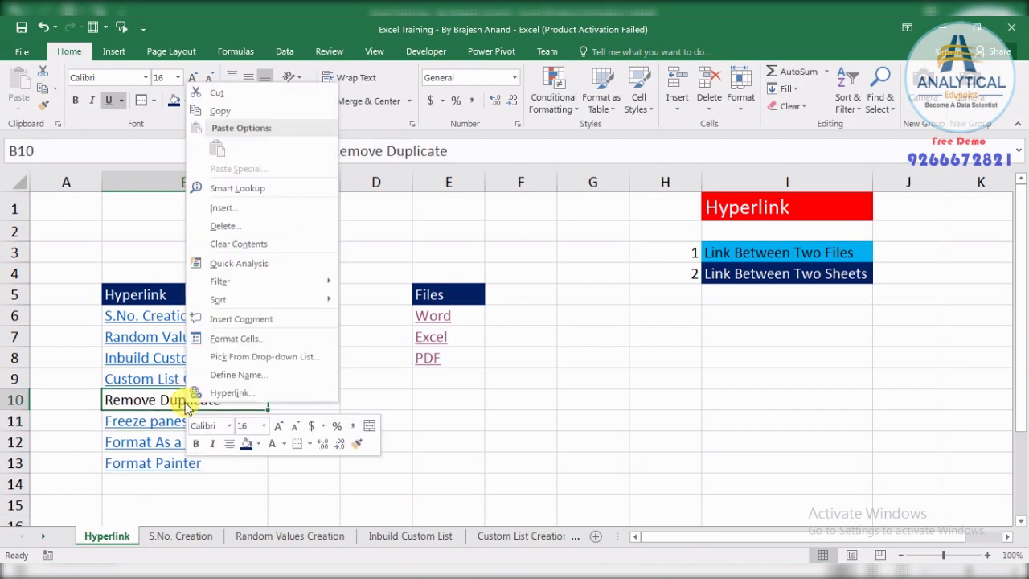
click(233, 391)
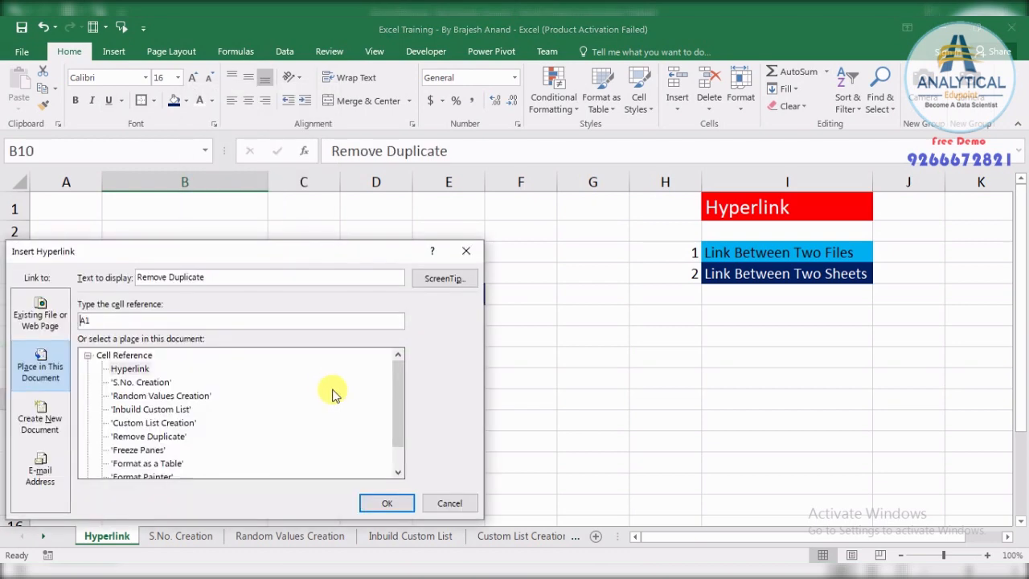
click(164, 436)
click(386, 502)
click(508, 444)
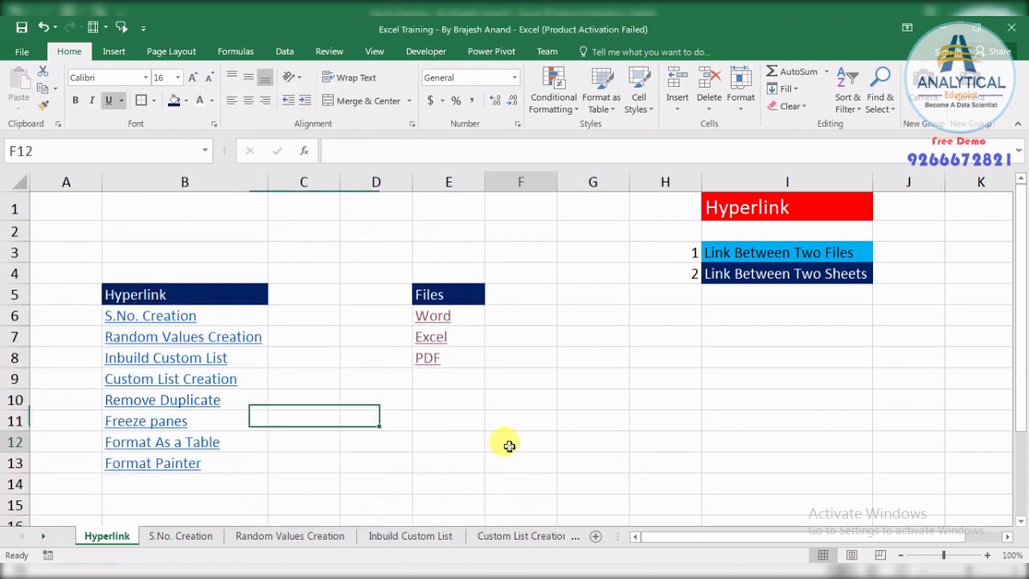
click(487, 413)
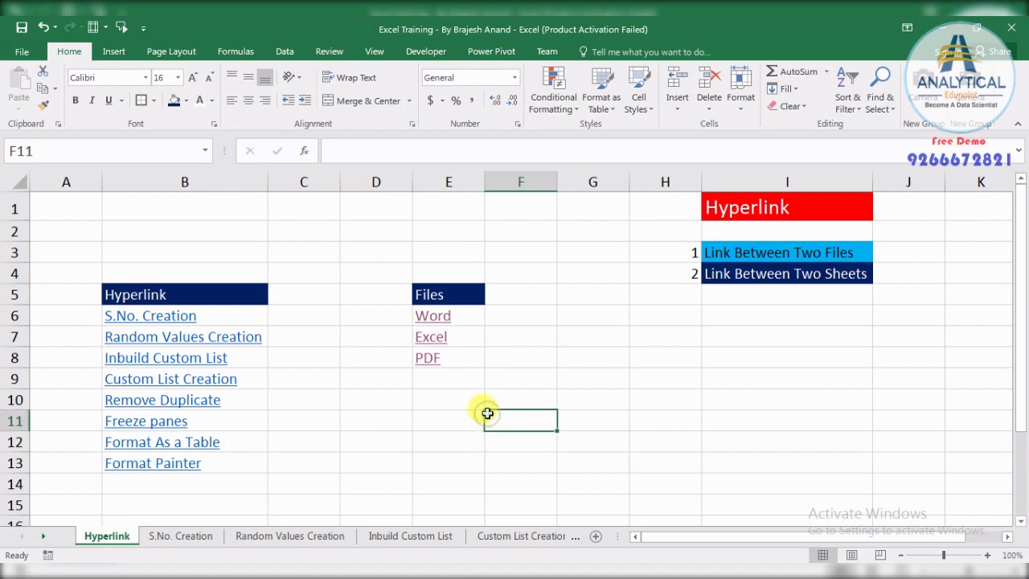
- Test the "Freeze panes" and "Custom List Creation" links, returning to the Hyperlink sheet after each one
click(140, 429)
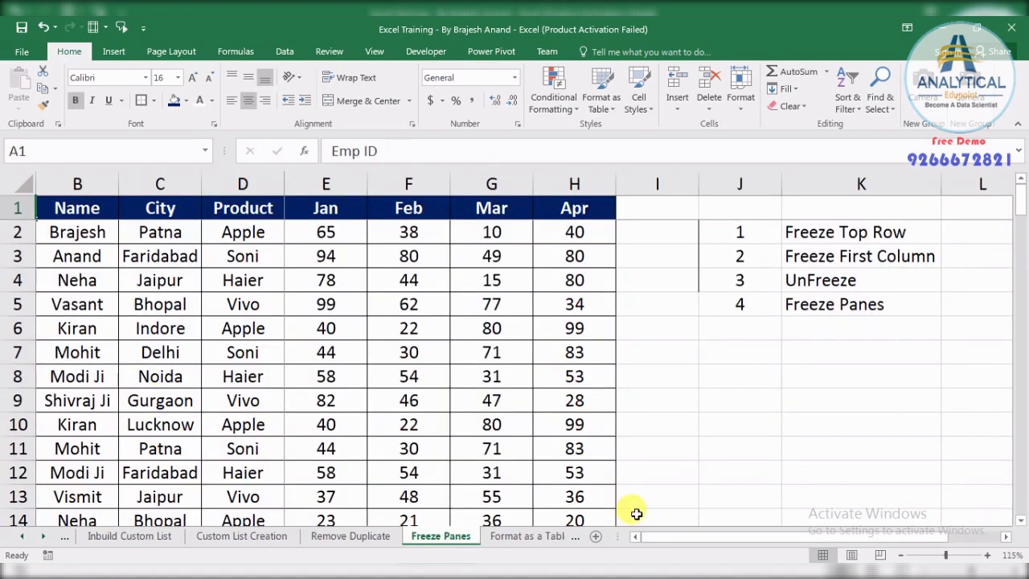
click(23, 536)
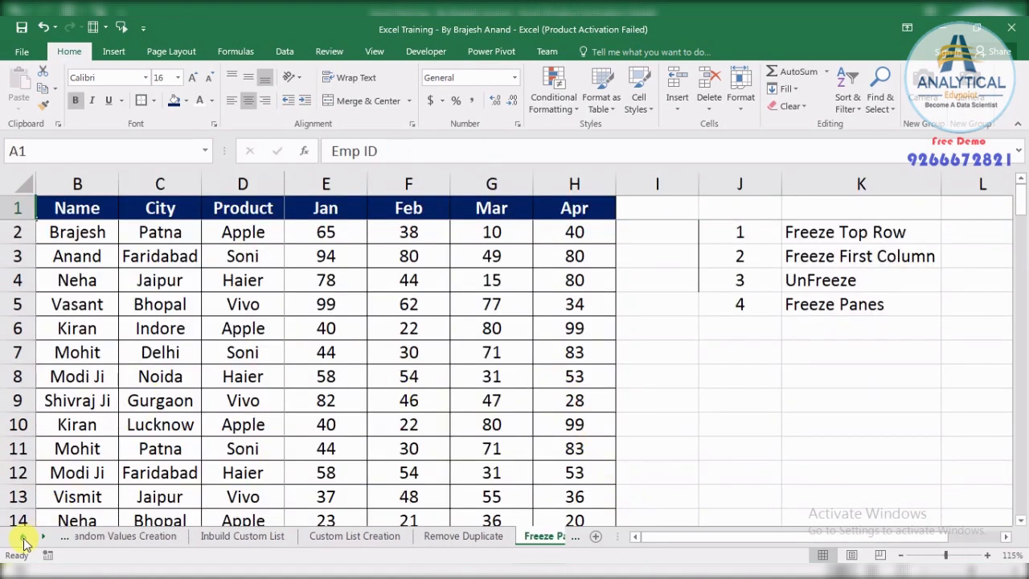
click(106, 535)
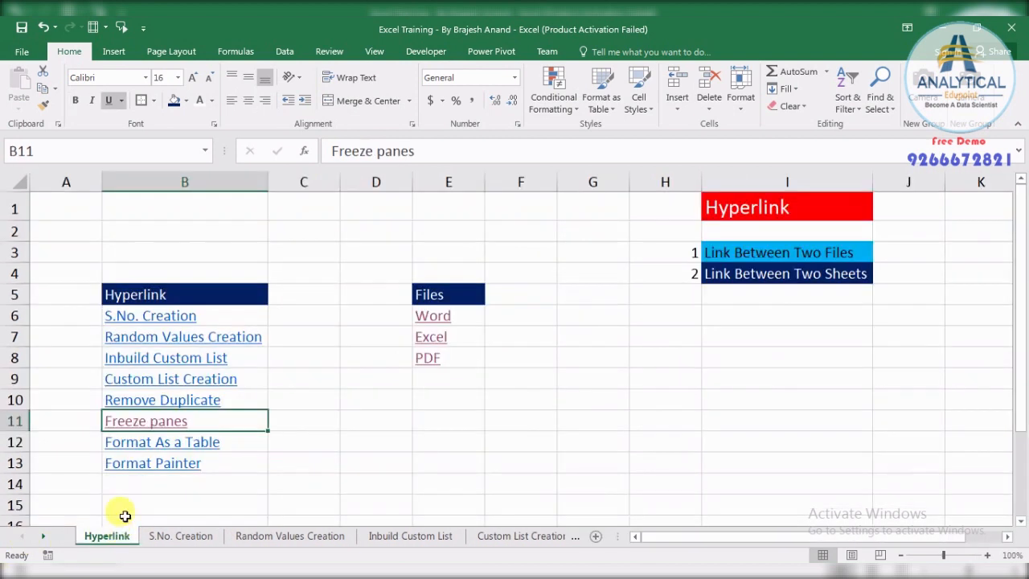
click(153, 386)
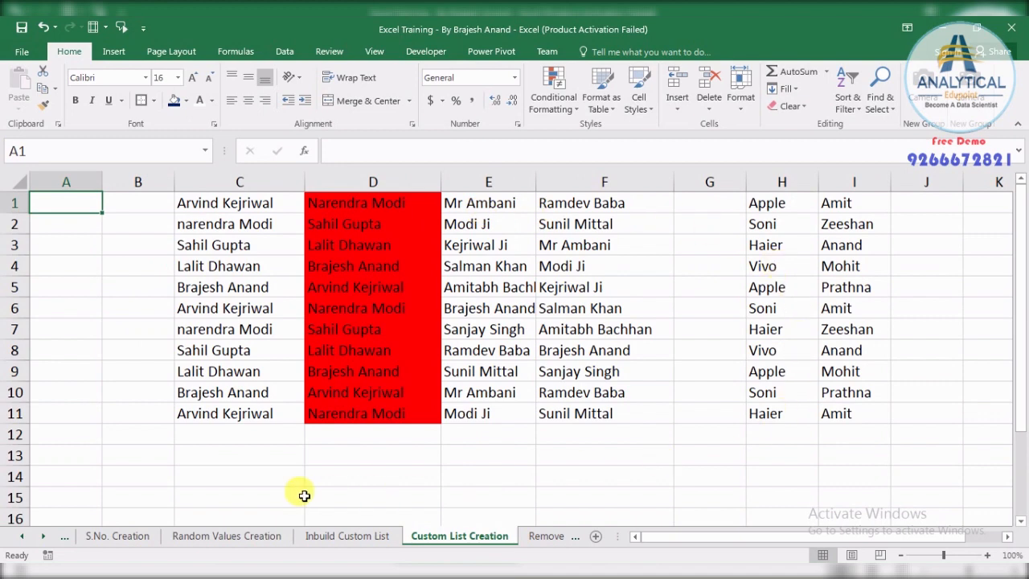
click(21, 537)
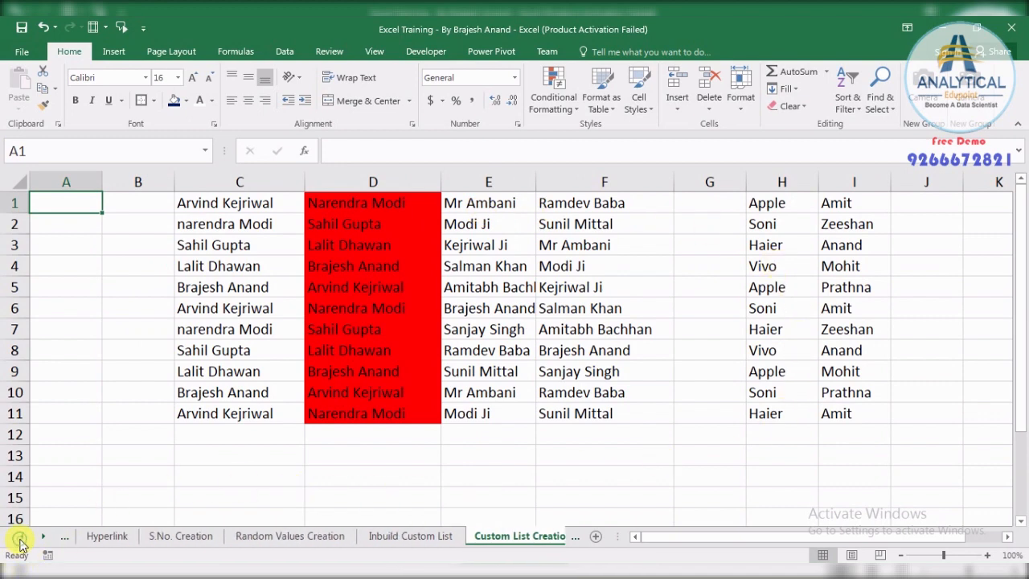
click(95, 535)
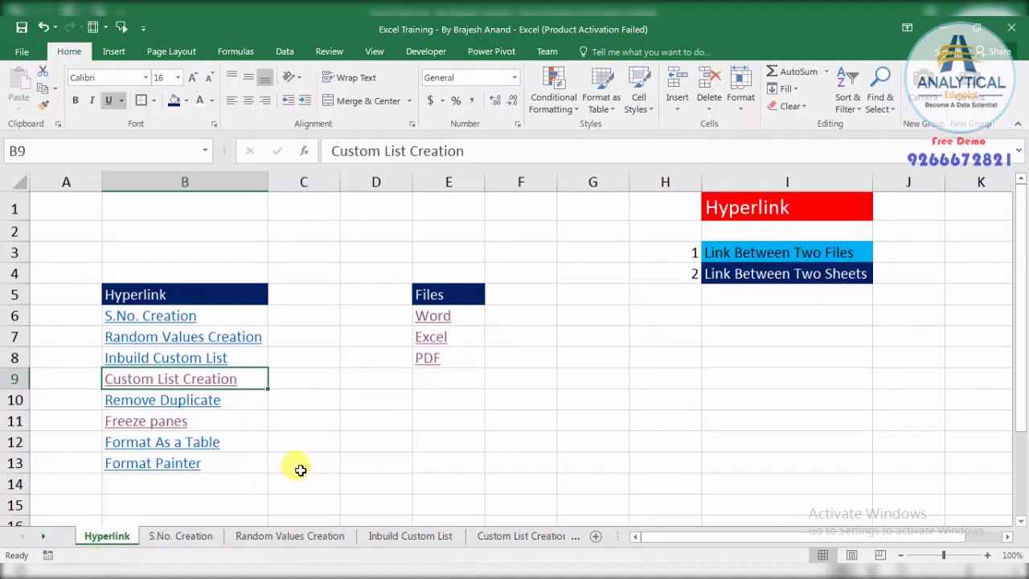
- Follow the "S.No. Creation" link, enter "Go to Hyperlink (index)" in cell G7 there and autofit column G
click(145, 315)
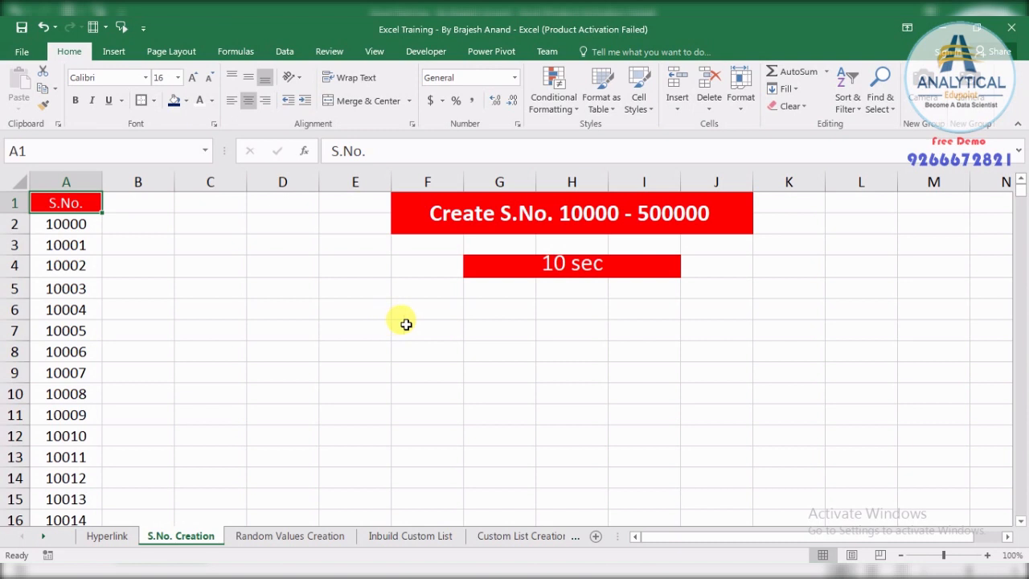
click(520, 324)
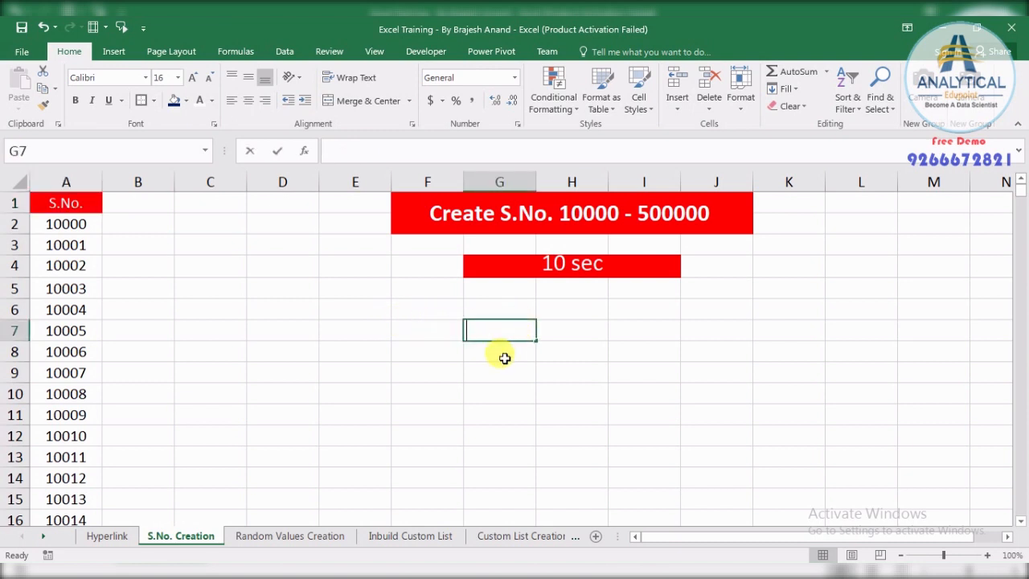
text(Go to Hyperlink (index)
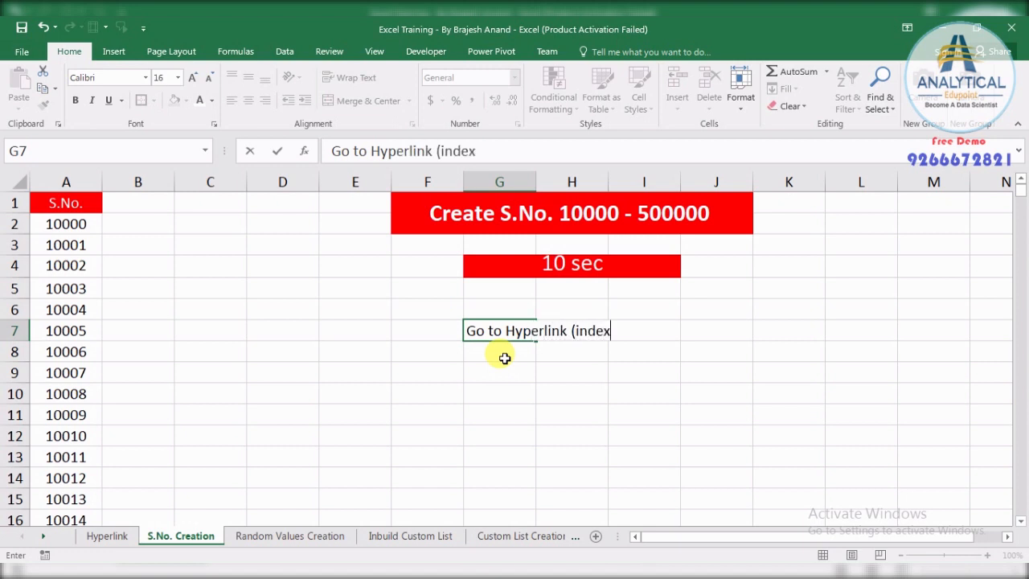
key(Return)
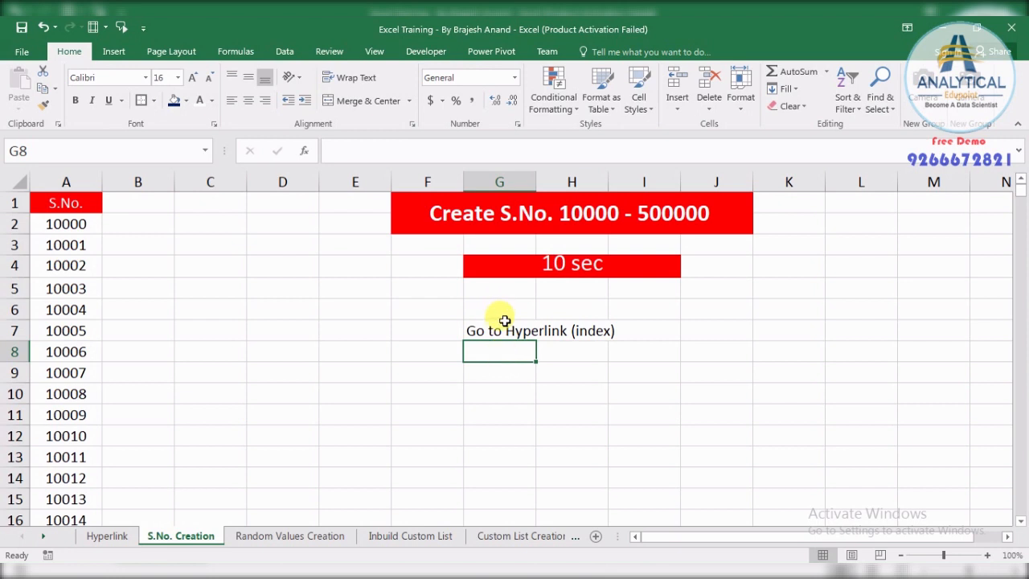
click(501, 326)
double_click(536, 182)
click(493, 390)
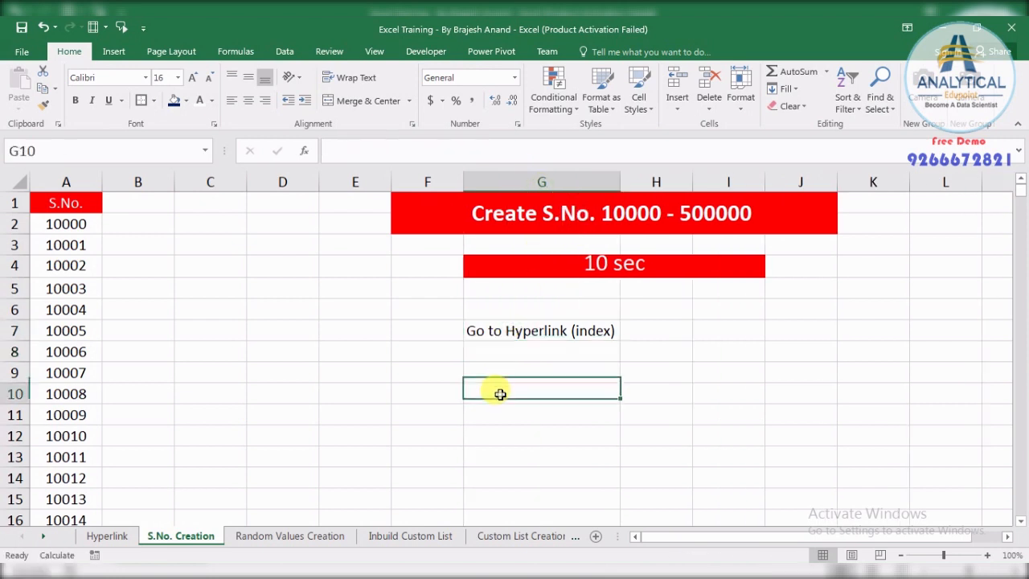
- Link the "Go to Hyperlink (index)" text in cell G7 to the Hyperlink sheet of this workbook
click(470, 333)
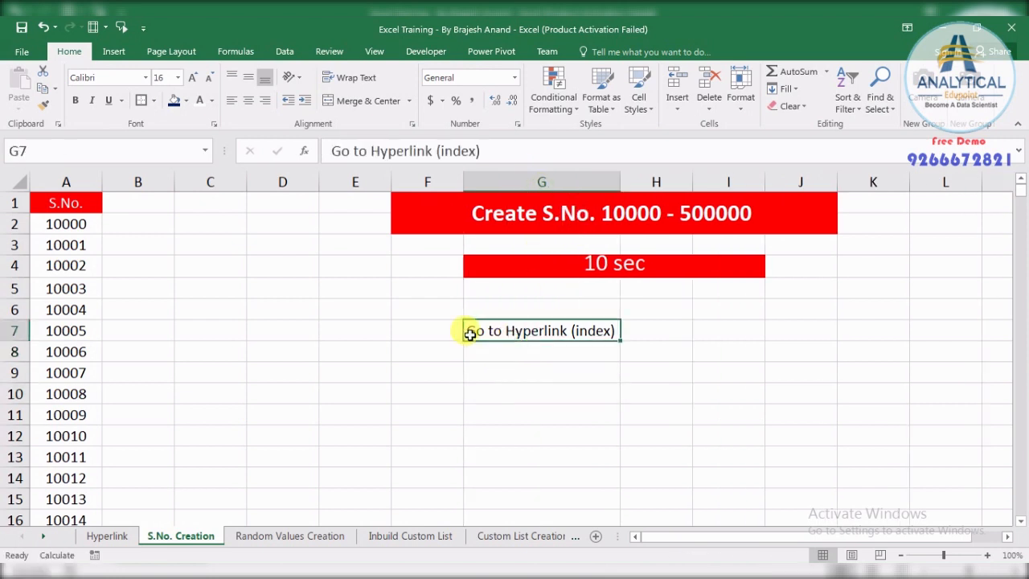
right_click(518, 330)
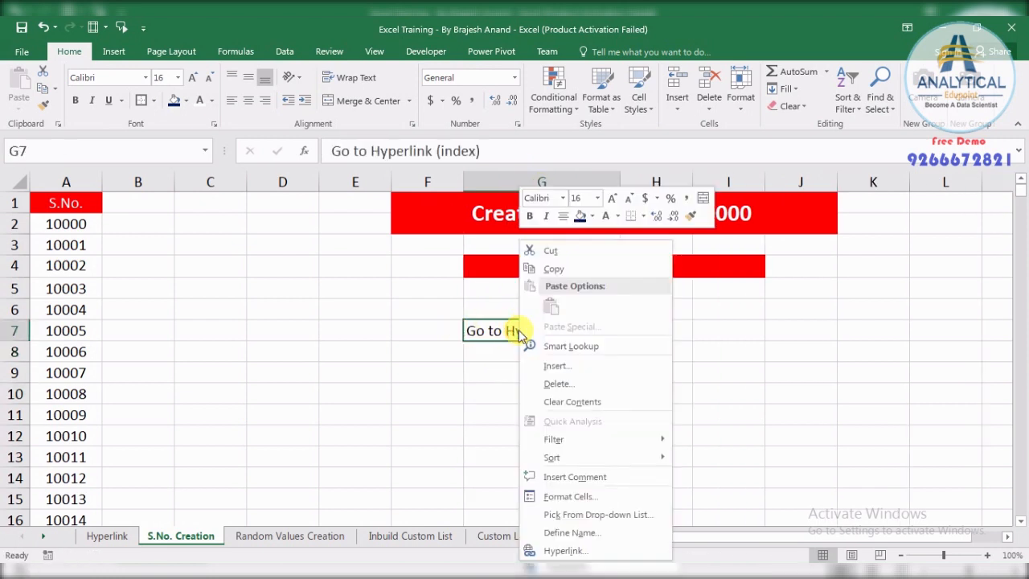
click(555, 551)
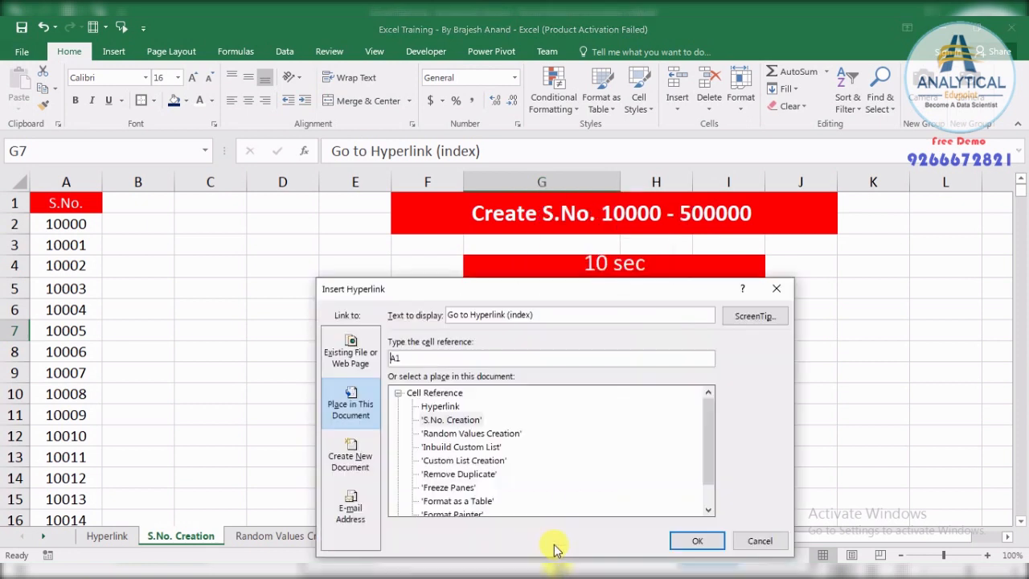
click(442, 408)
click(710, 543)
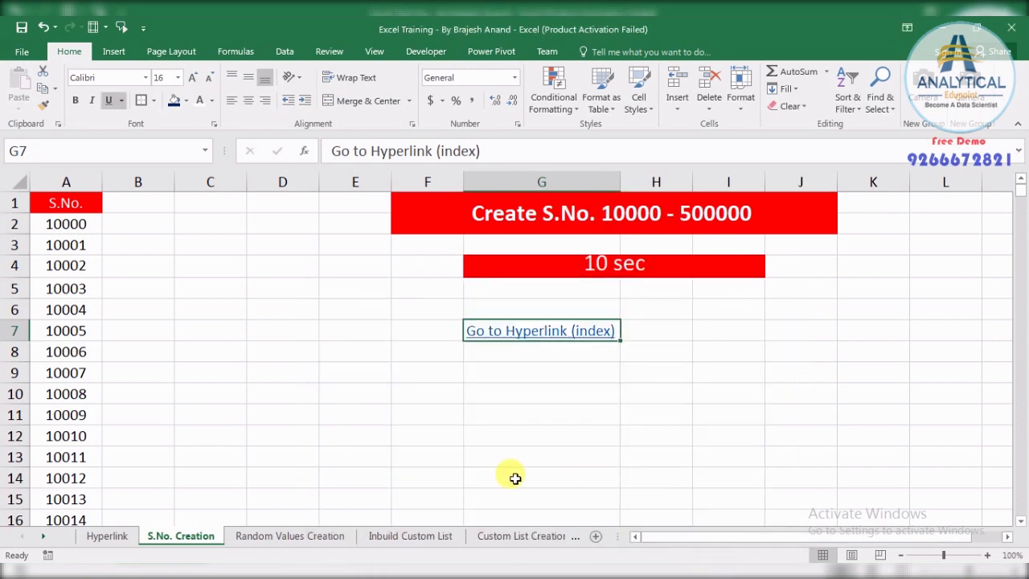
- Copy the linked cell G7 from the S.No. Creation sheet into cell G7 of the Random Values Creation sheet
key(ctrl+c)
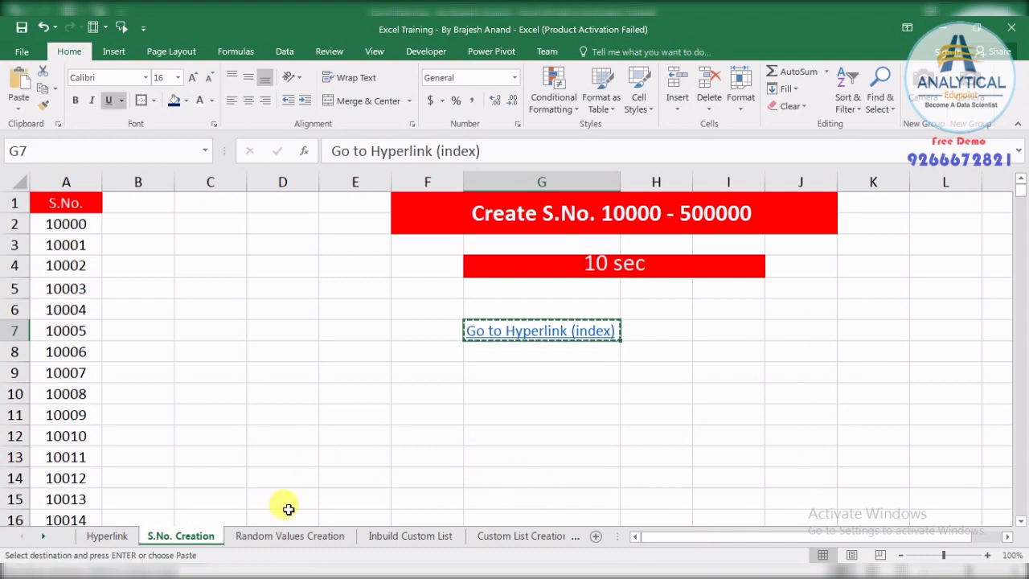
click(277, 535)
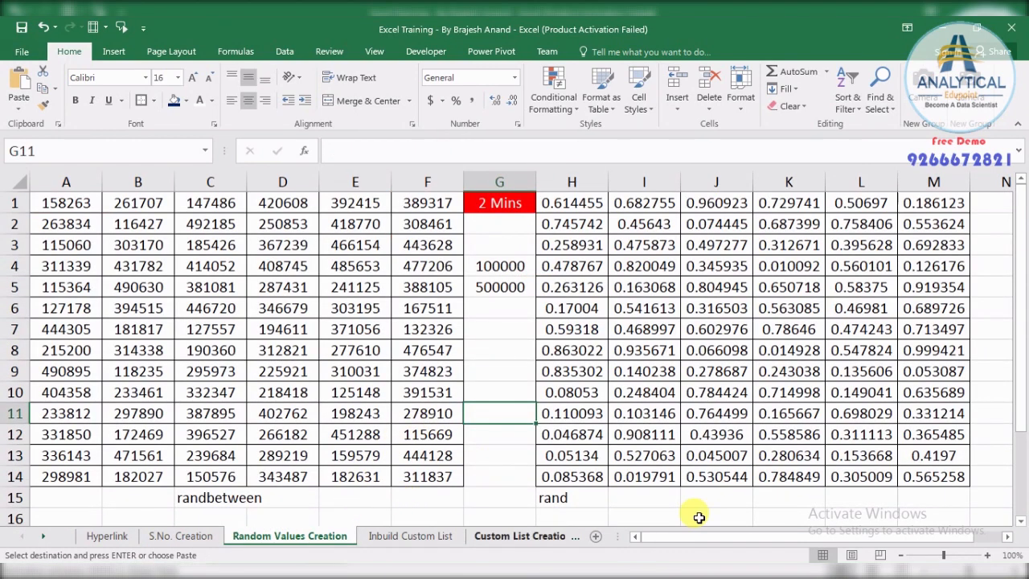
click(639, 511)
click(500, 329)
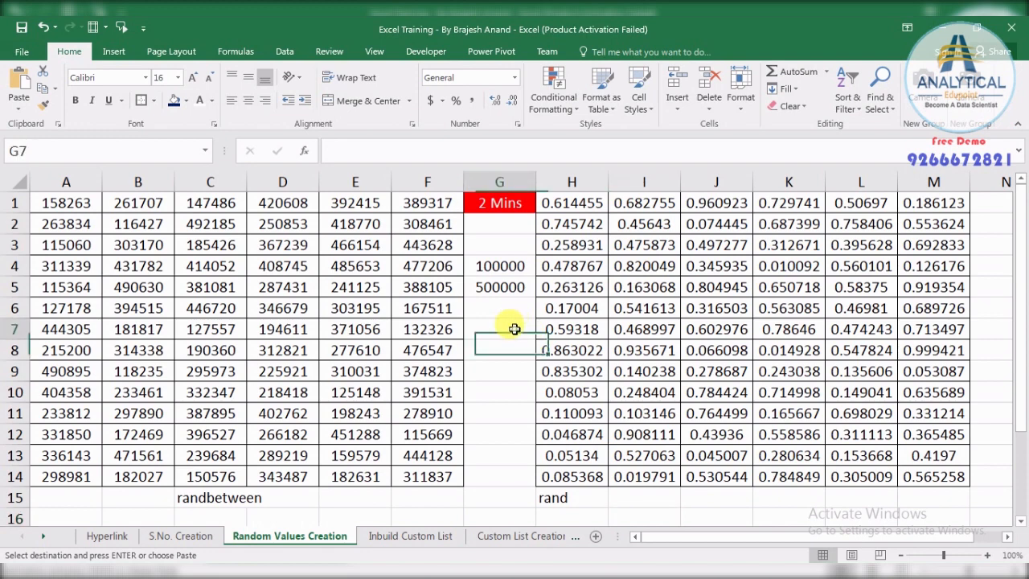
key(Return)
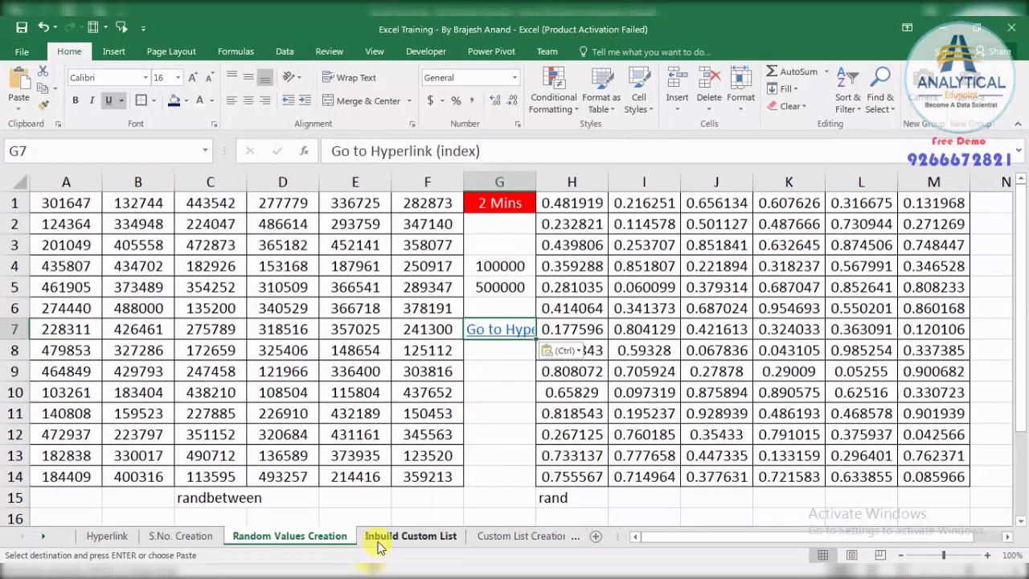
- Paste the copied index link into cell G4 of Inbuild Custom List and cell B14 of Custom List Creation
click(406, 536)
click(535, 272)
key(ctrl+v)
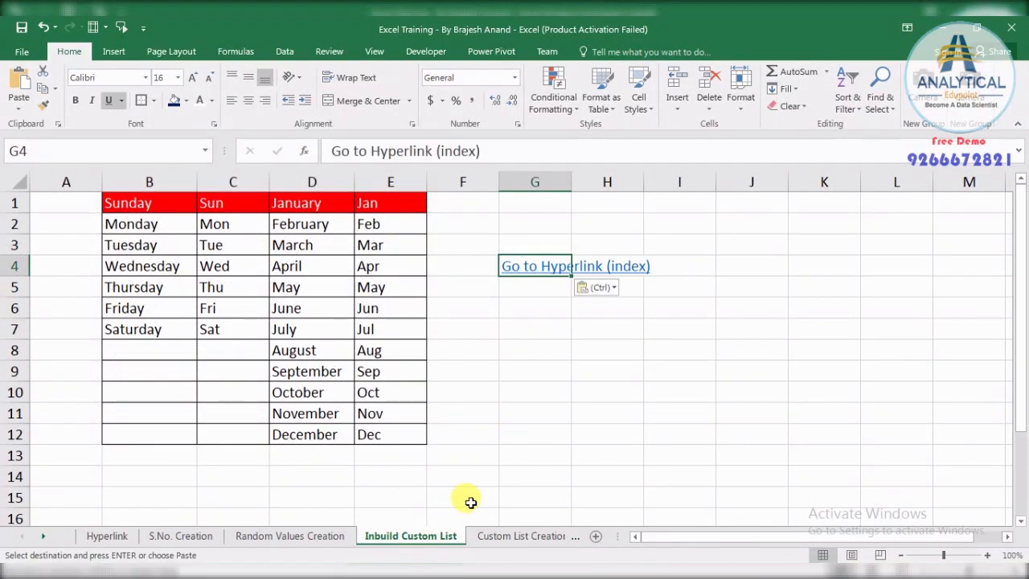
click(494, 536)
click(166, 474)
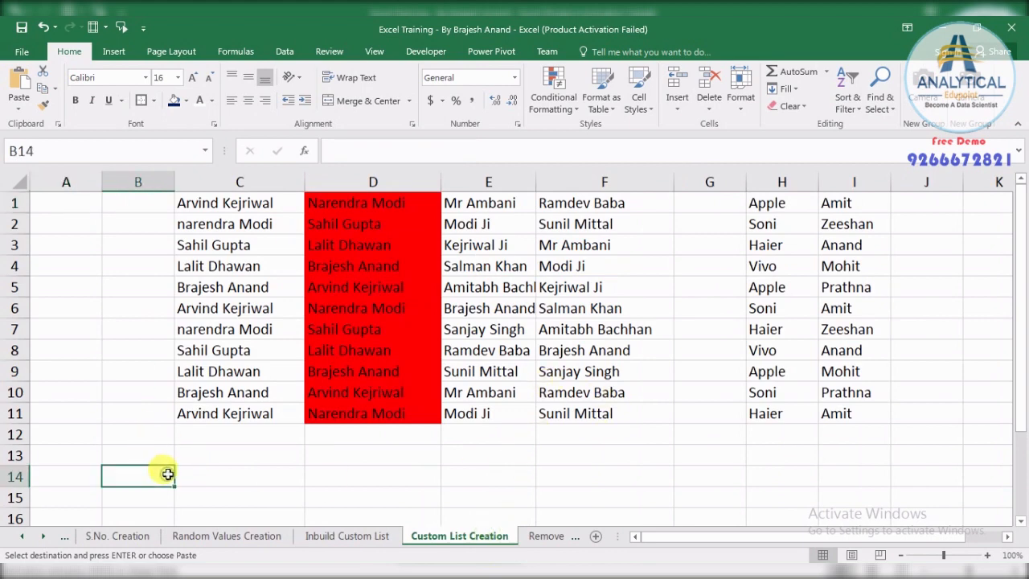
key(ctrl+v)
- Paste the copied index link into cell I4 of Remove Duplicate and cell J8 of Freeze Panes
click(546, 535)
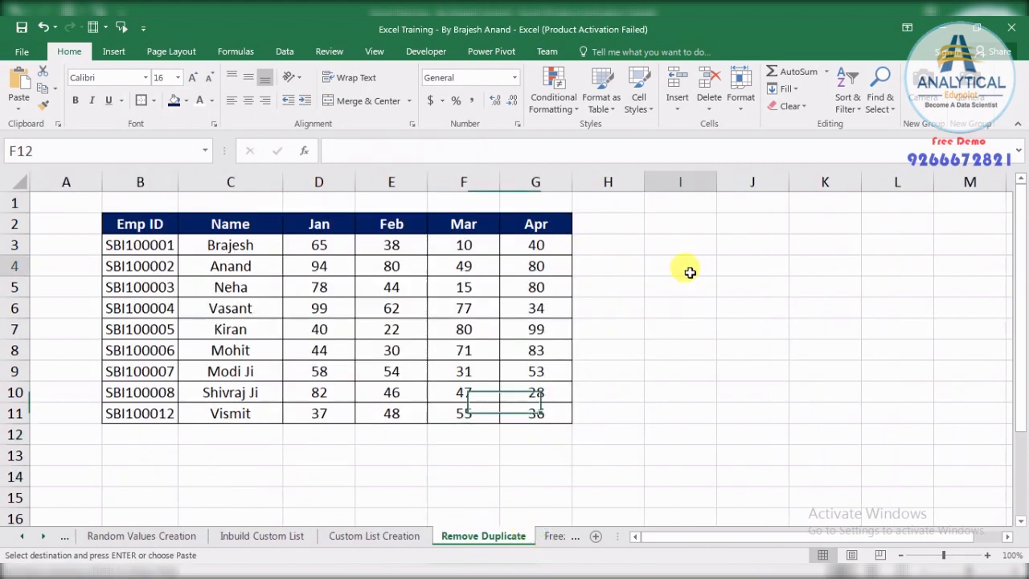
click(683, 269)
key(ctrl+v)
click(553, 534)
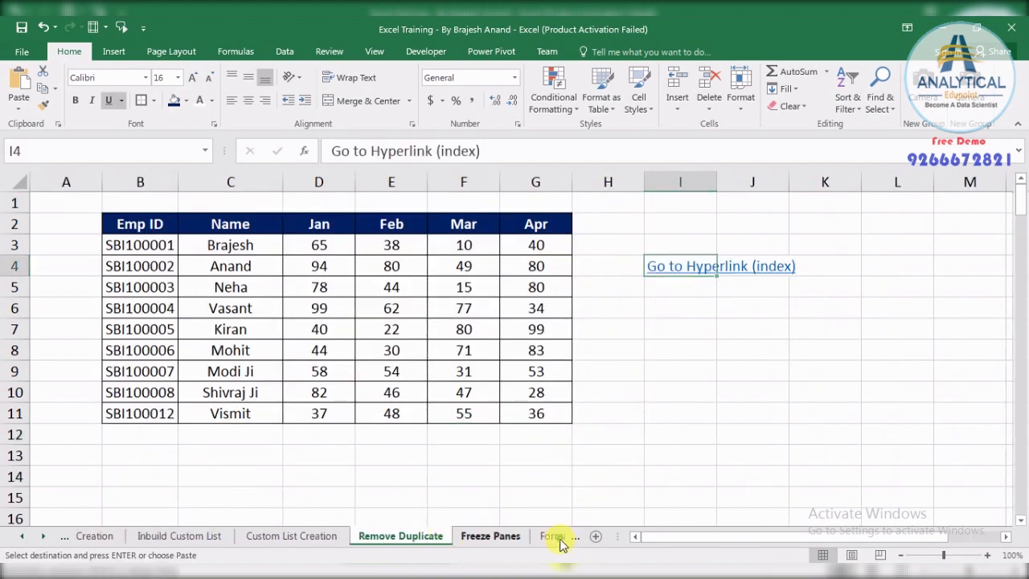
click(707, 382)
key(ctrl+v)
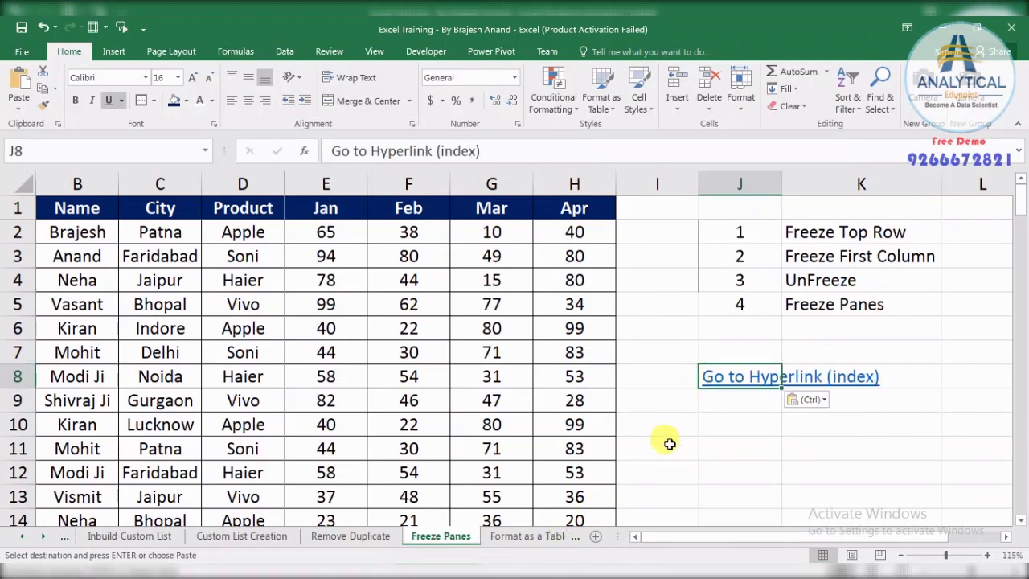
- Paste the copied index link into cell L9 of Format as a Table and cell I7 of Format Painter
click(527, 535)
click(893, 369)
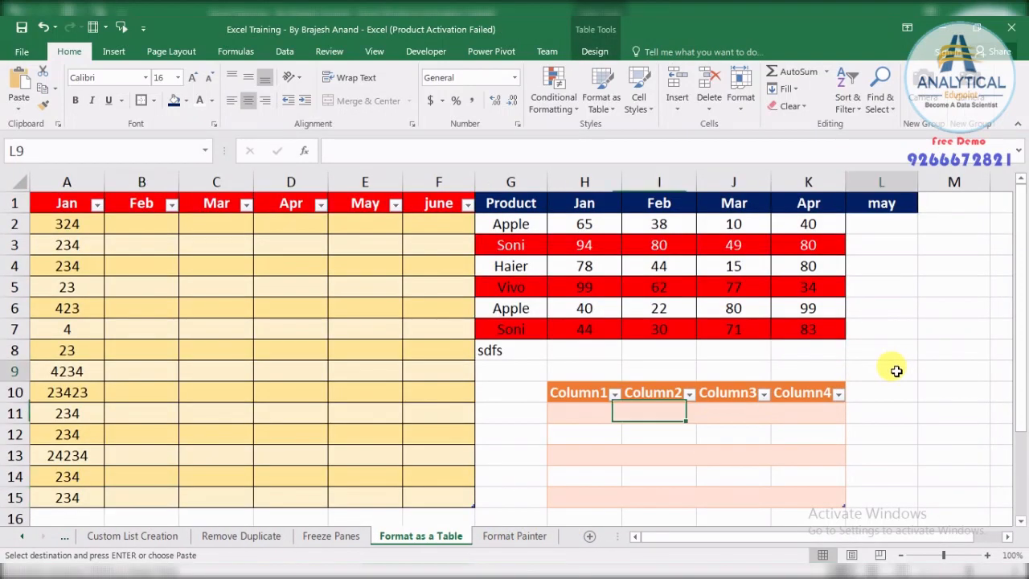
key(ctrl+v)
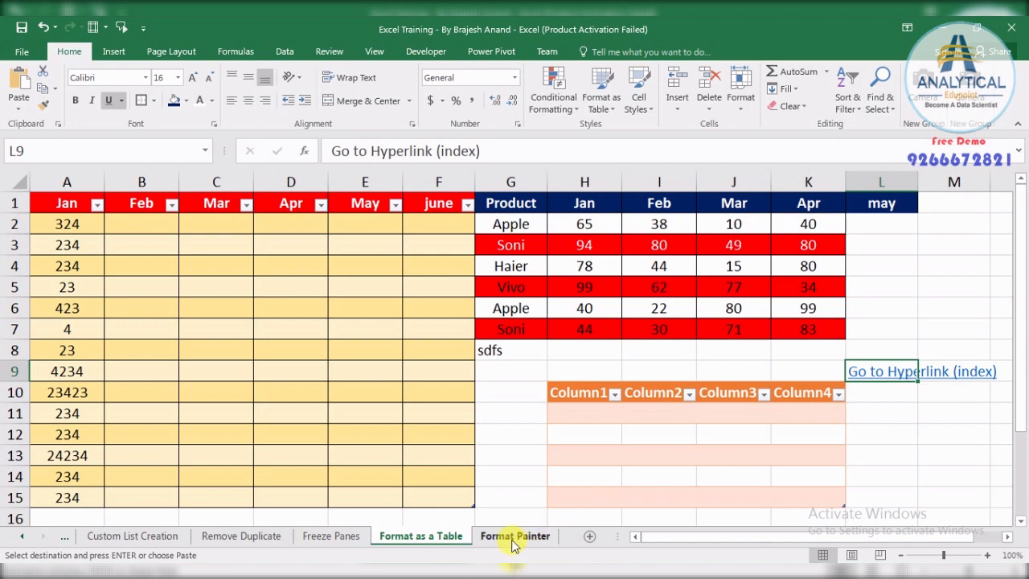
click(513, 535)
click(652, 334)
key(ctrl+v)
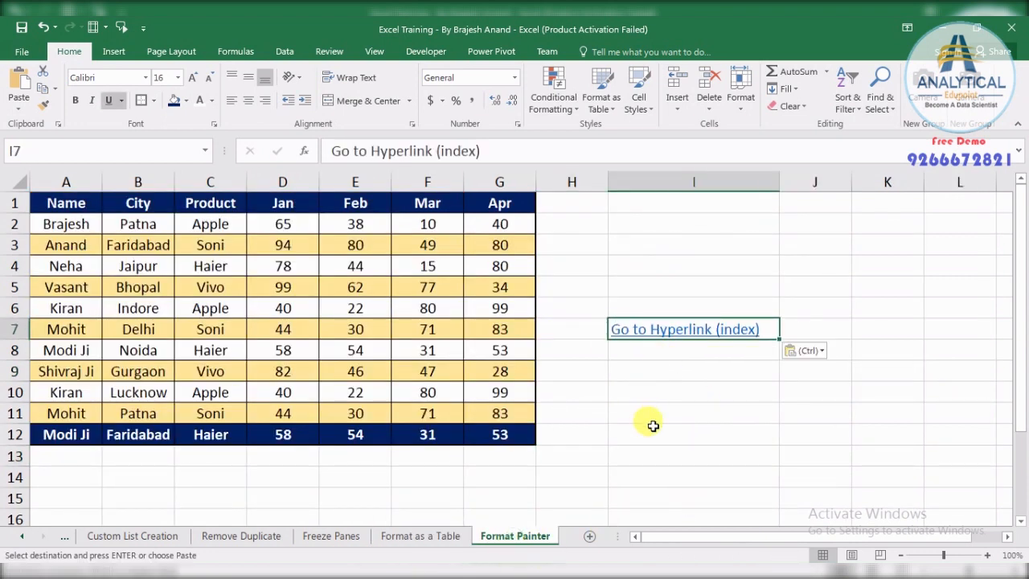
click(645, 438)
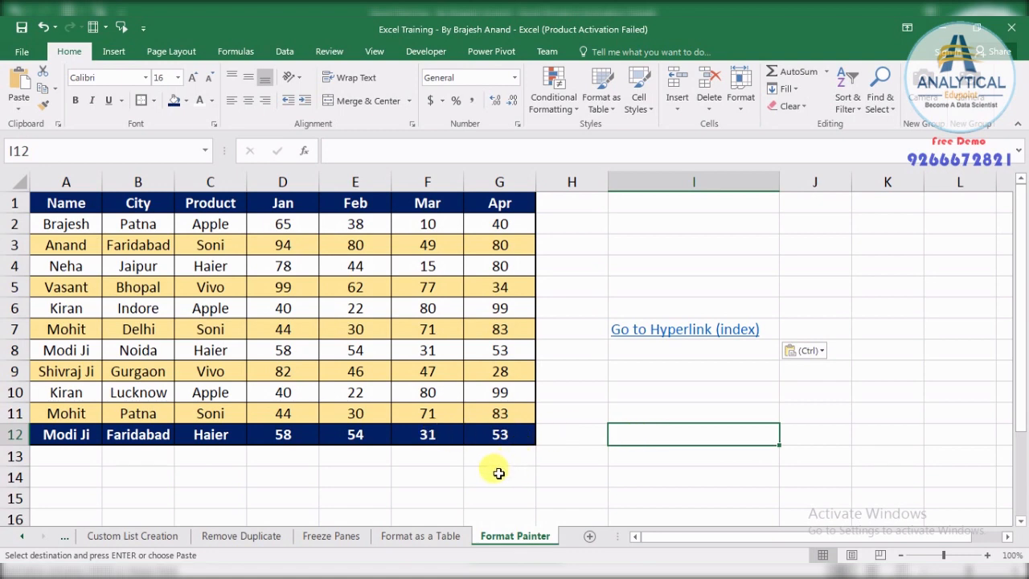
- Save the workbook and return to the Hyperlink sheet
click(23, 543)
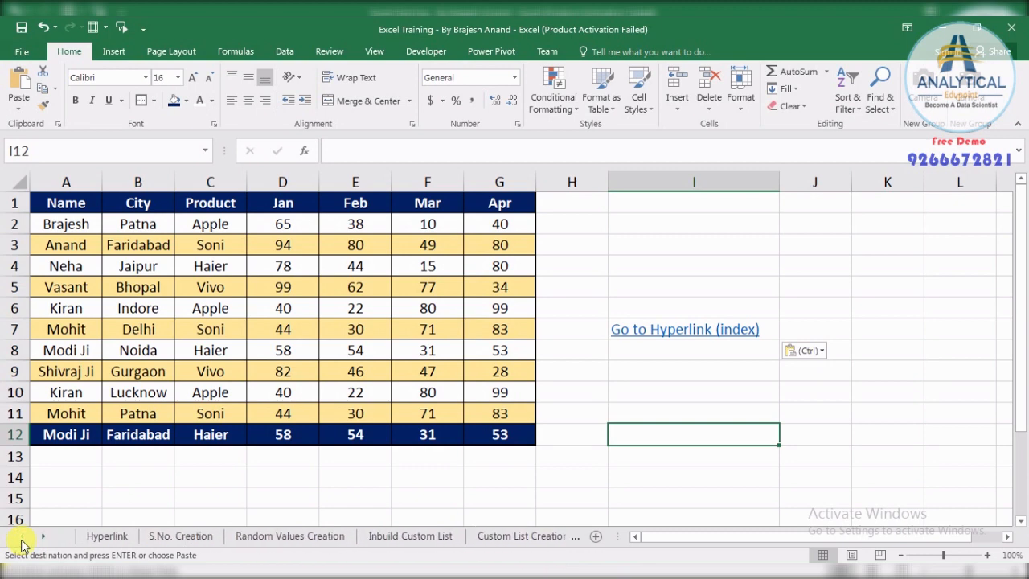
click(166, 458)
key(ctrl+s)
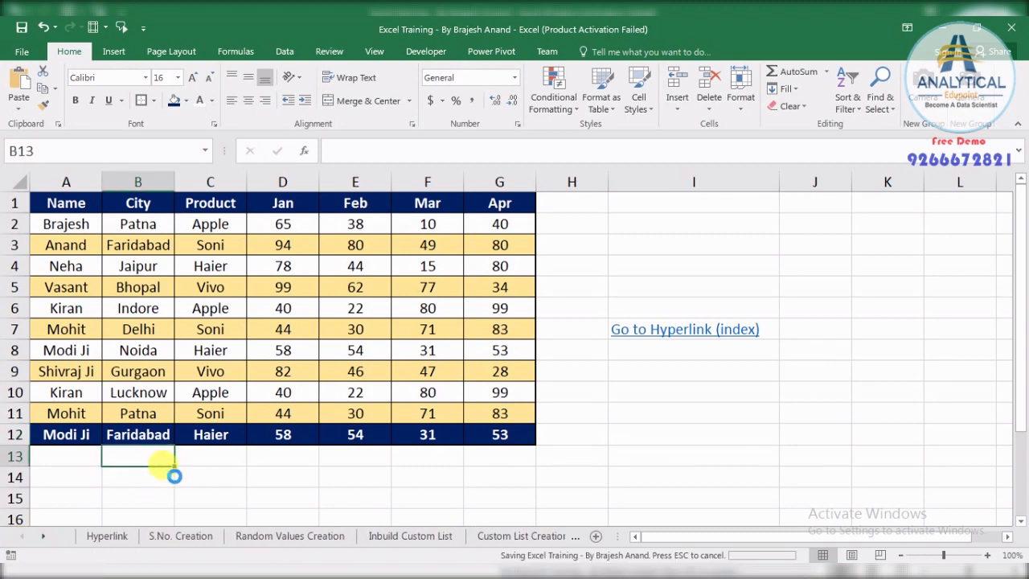
click(114, 534)
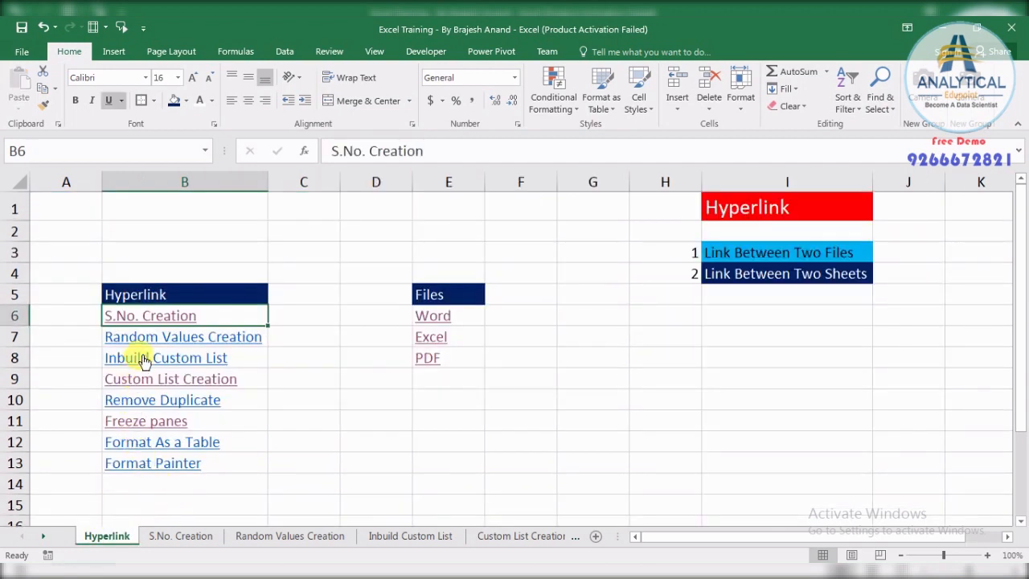
- Test the index links to Inbuild Custom List, Random Values Creation and Remove Duplicate, returning through each sheet's link to the index
click(143, 359)
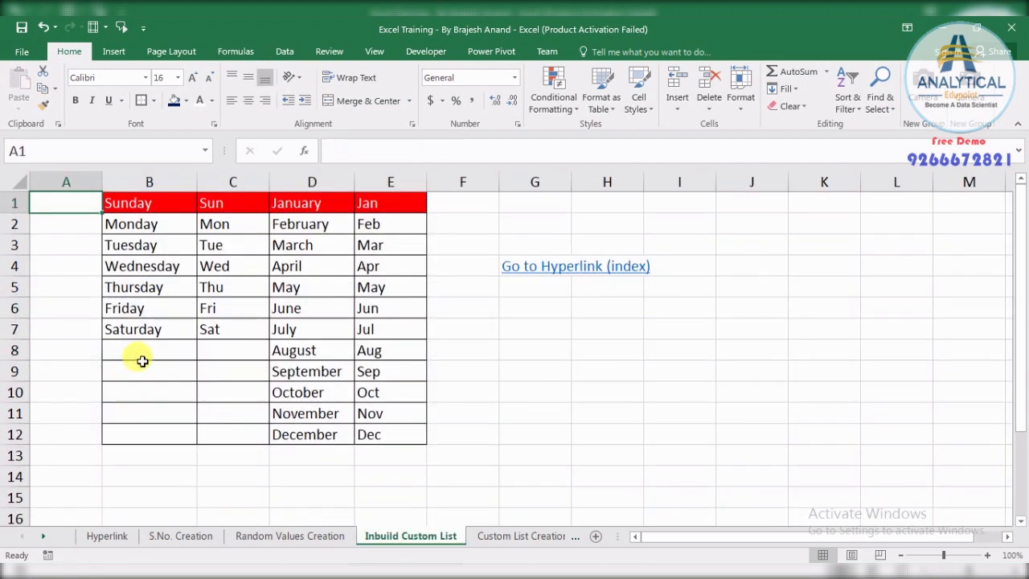
click(535, 270)
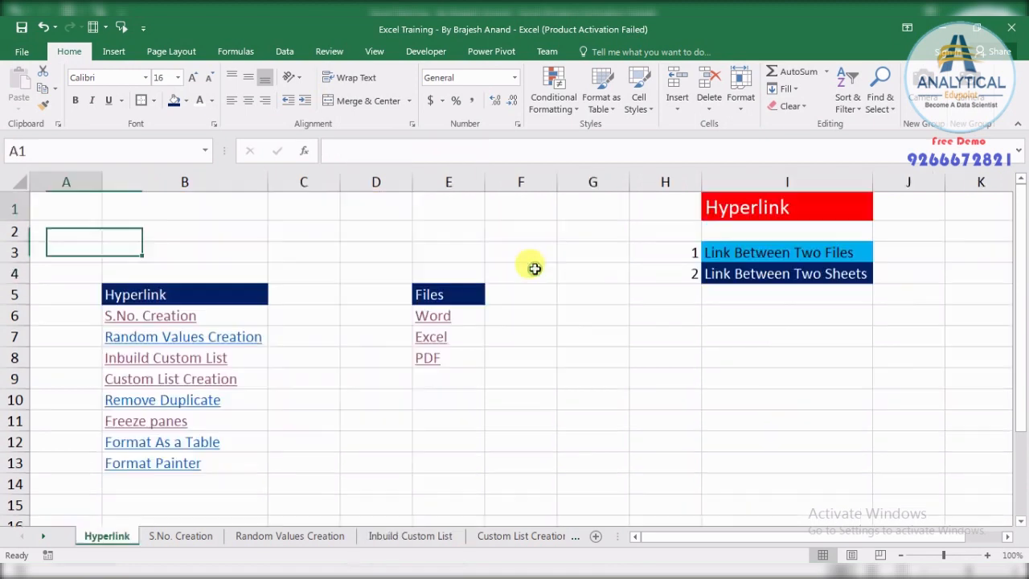
click(129, 336)
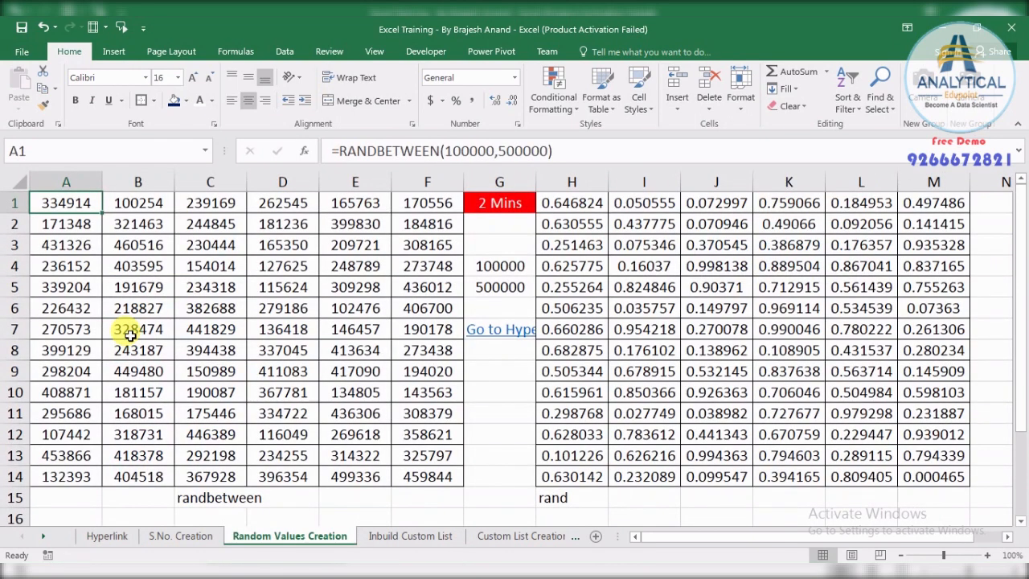
click(475, 333)
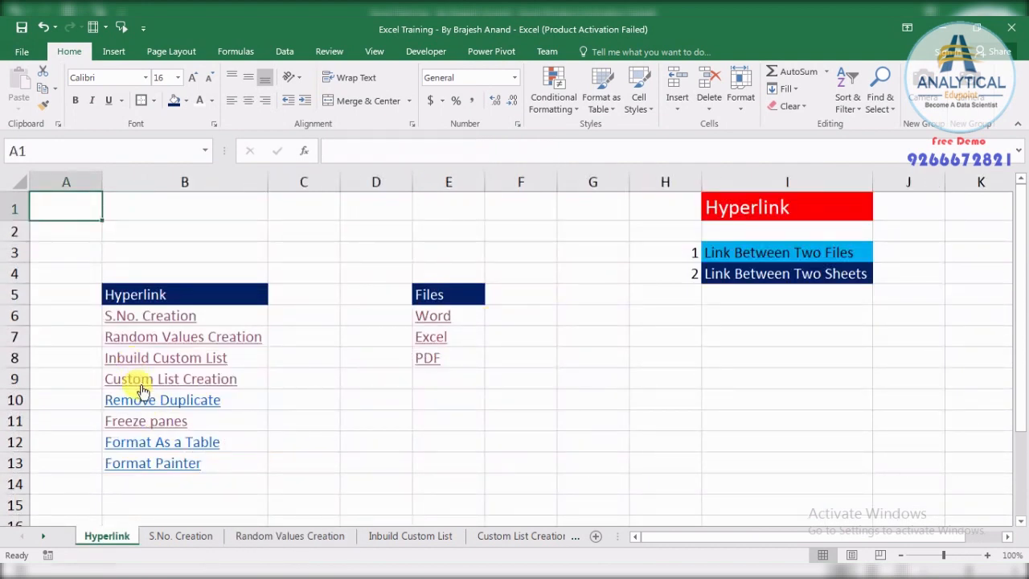
click(142, 401)
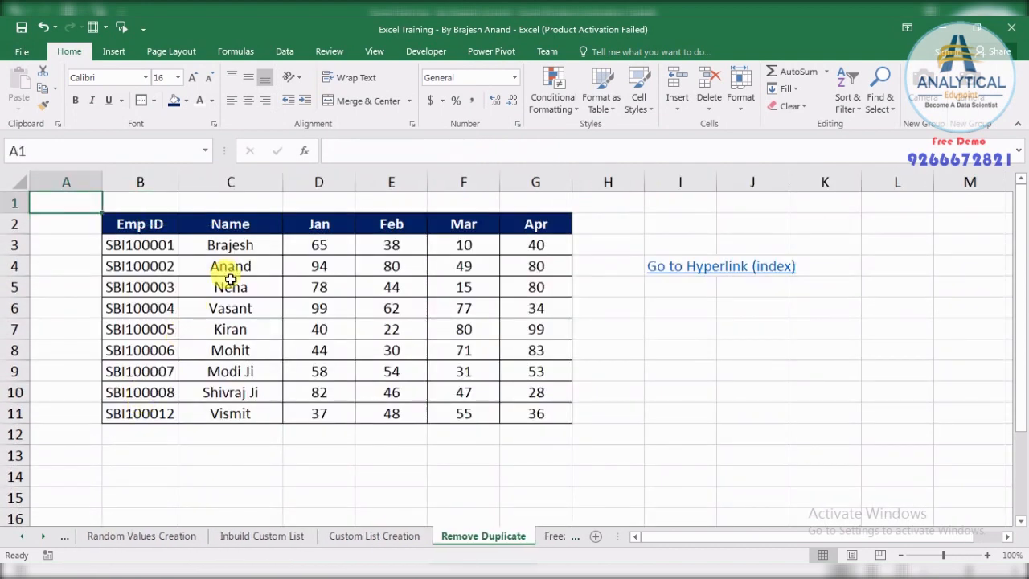
click(670, 268)
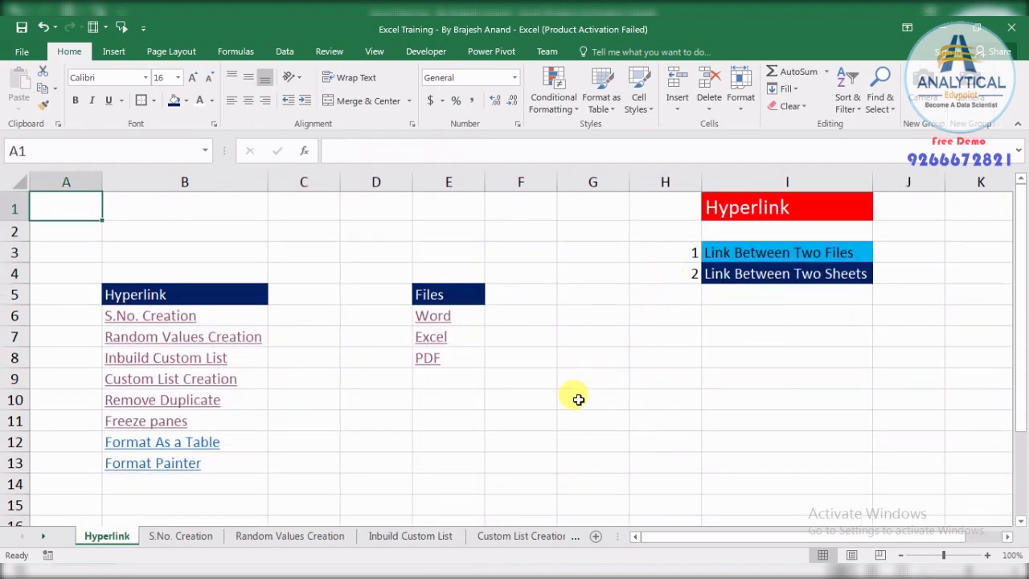